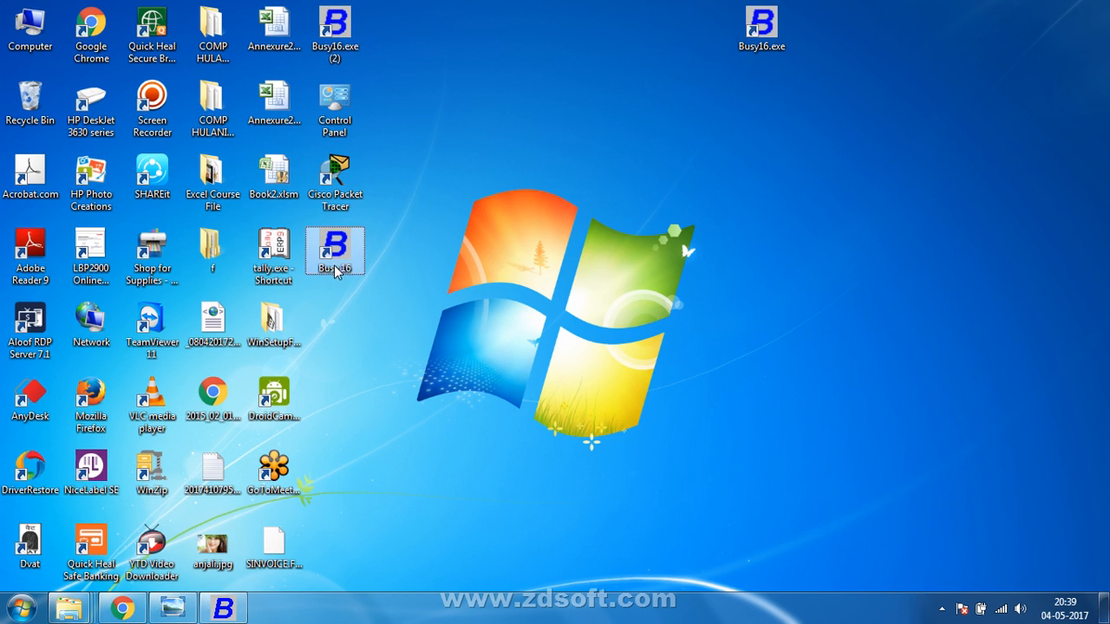
Place the Busy16.exe desktop icon below the Busy 16 shortcut and restore the Busy window.
{"action": "left_click_drag", "start_coordinate": [762, 28], "coordinate": [344, 346]}
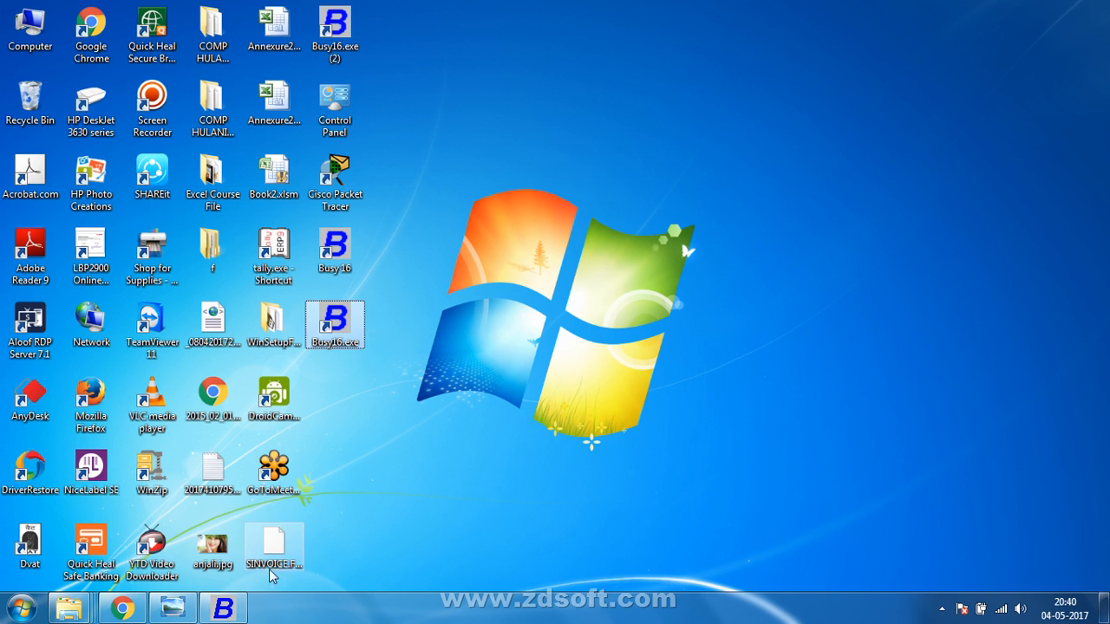
{"action": "left_click", "coordinate": [241, 611]}
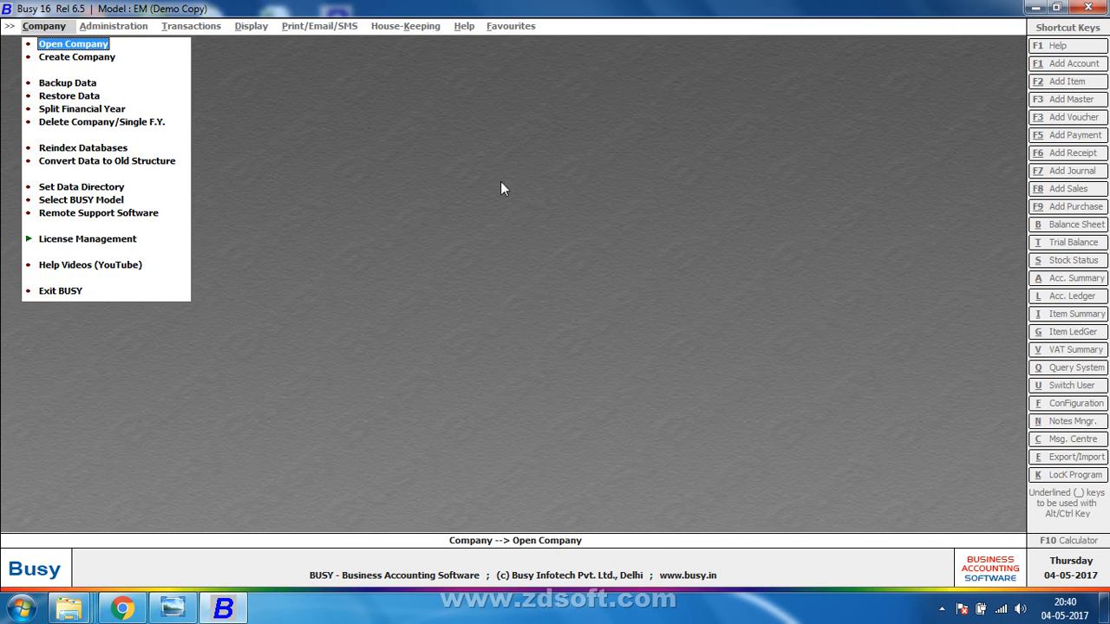
Open and close the Set Data Directory dialog twice without making changes.
{"action": "left_click", "coordinate": [117, 189]}
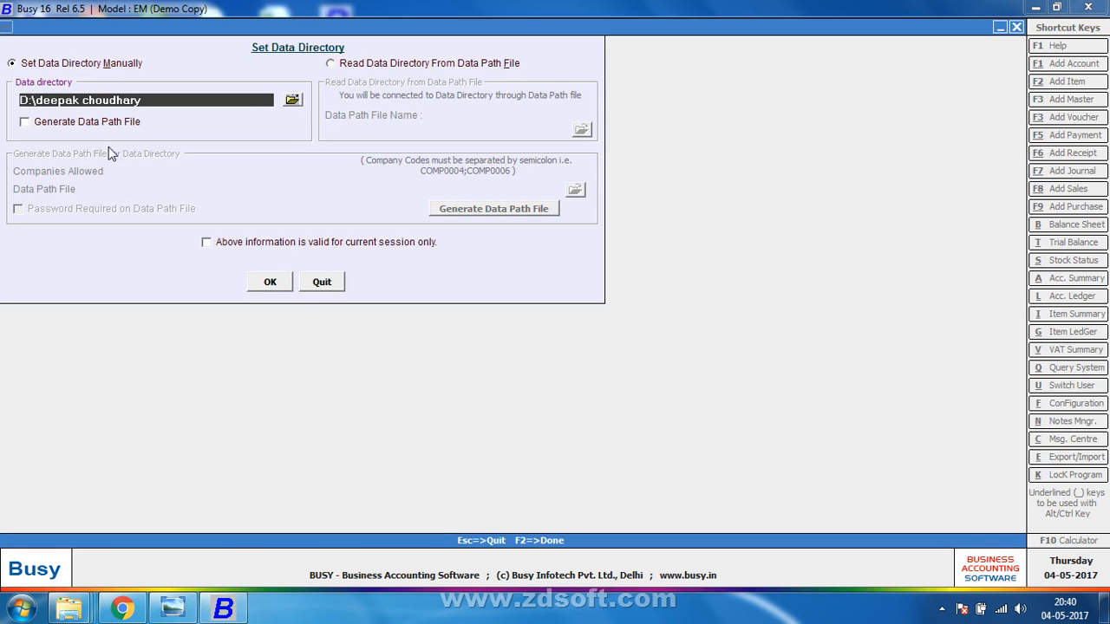
{"action": "key", "text": "Escape"}
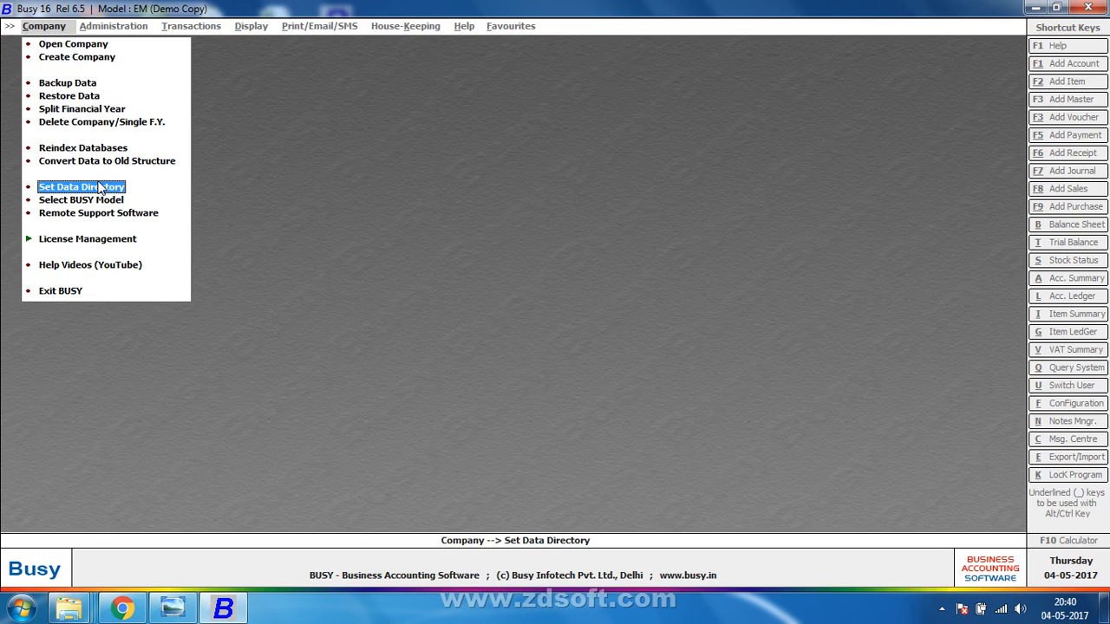
{"action": "left_click", "coordinate": [100, 189]}
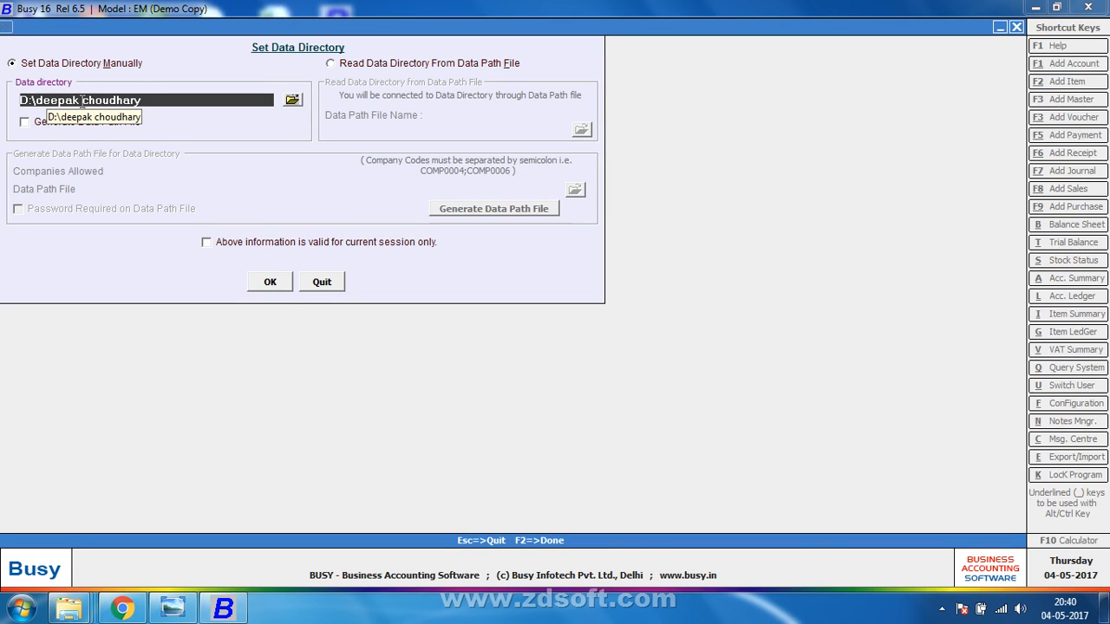
{"action": "key", "text": "Escape"}
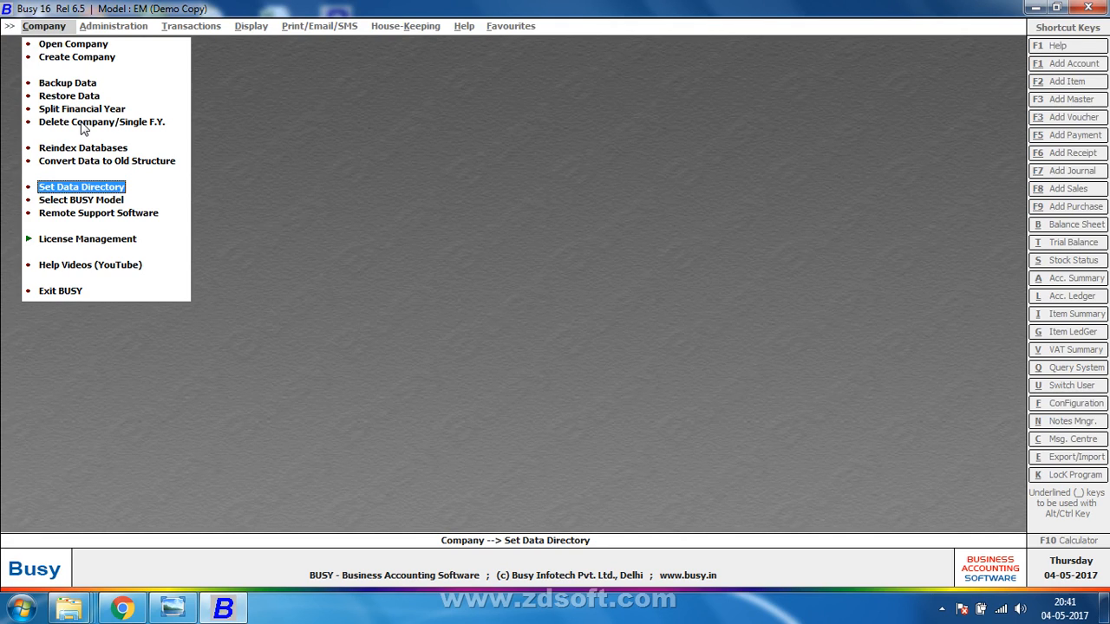
Browse Local Disk (D:), choose the AK folder and apply D:\AK as the data directory.
{"action": "left_click", "coordinate": [94, 188]}
{"action": "left_click", "coordinate": [292, 100]}
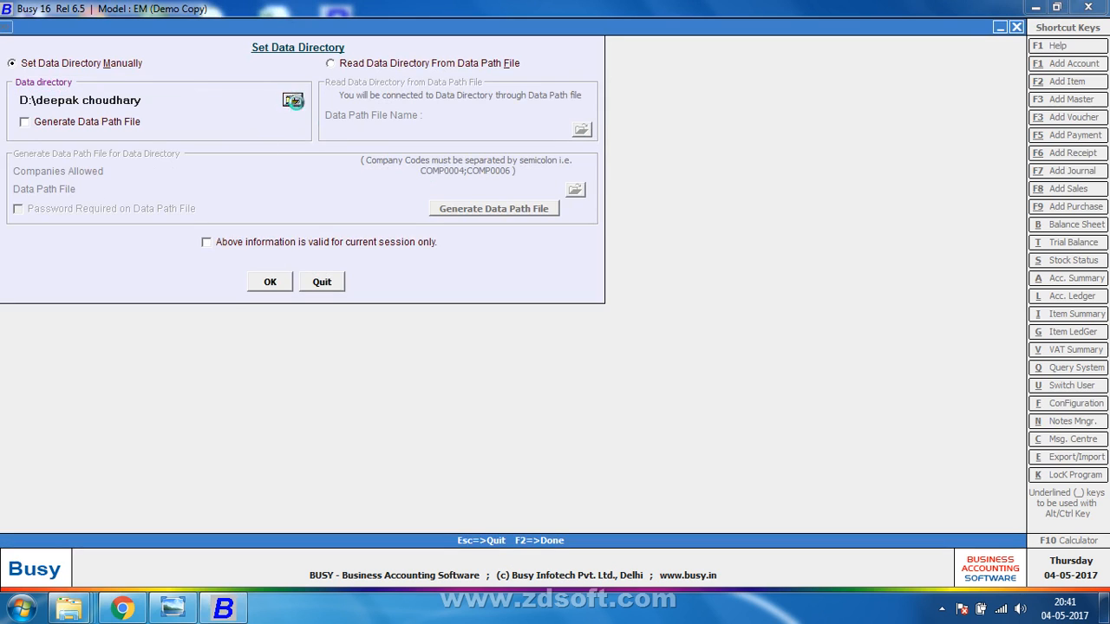
{"action": "left_click", "coordinate": [463, 328]}
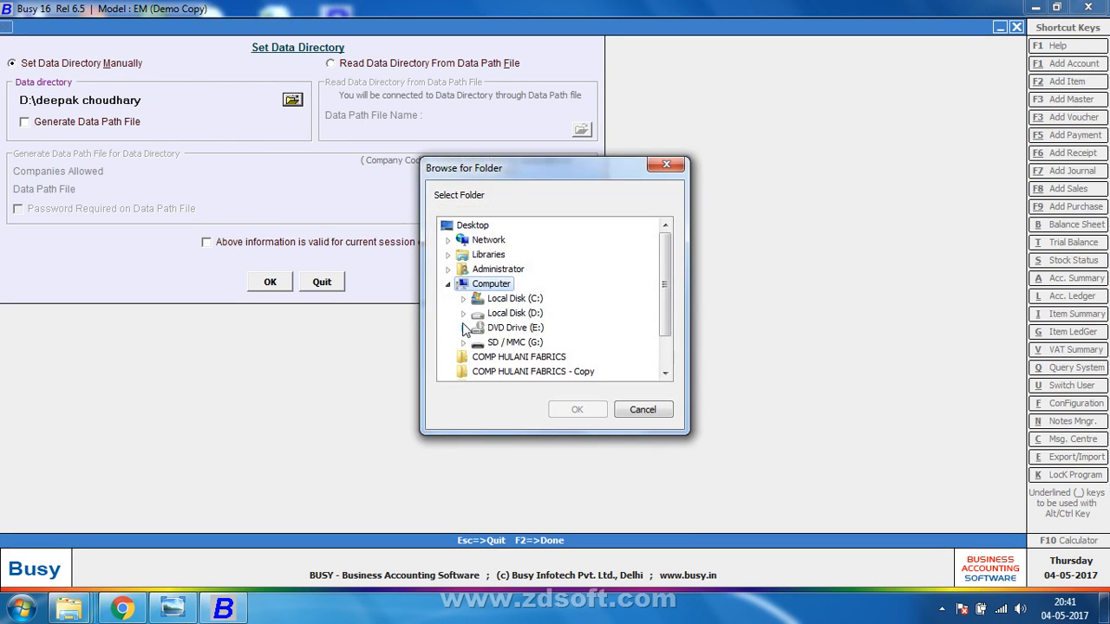
{"action": "left_click", "coordinate": [681, 245]}
{"action": "left_click", "coordinate": [463, 313]}
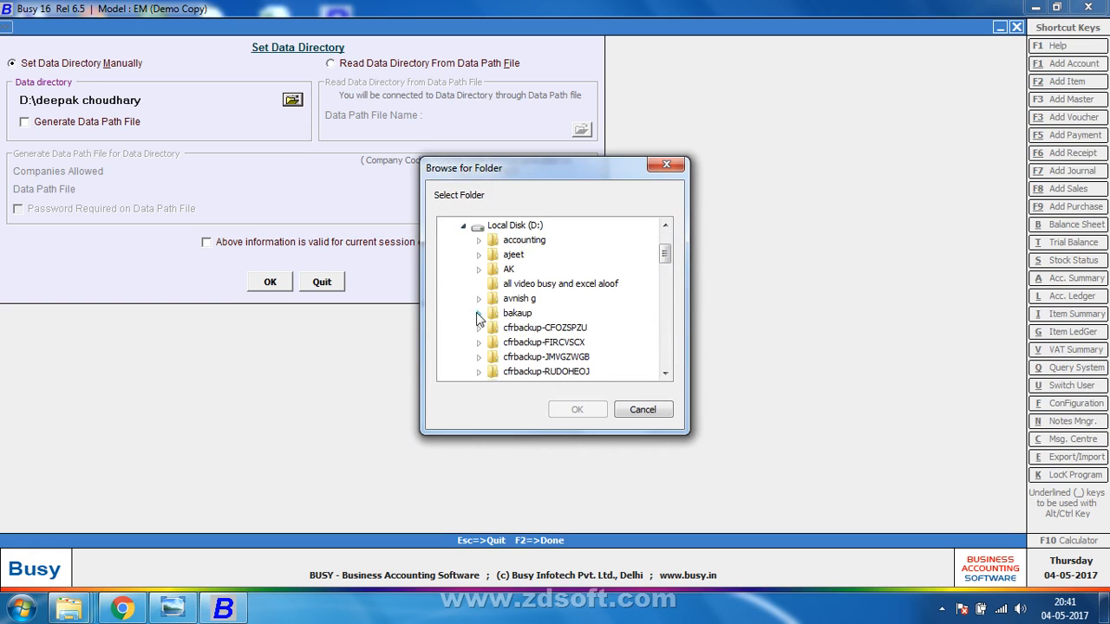
{"action": "left_click", "coordinate": [511, 270]}
{"action": "left_click", "coordinate": [576, 409]}
{"action": "left_click", "coordinate": [270, 282]}
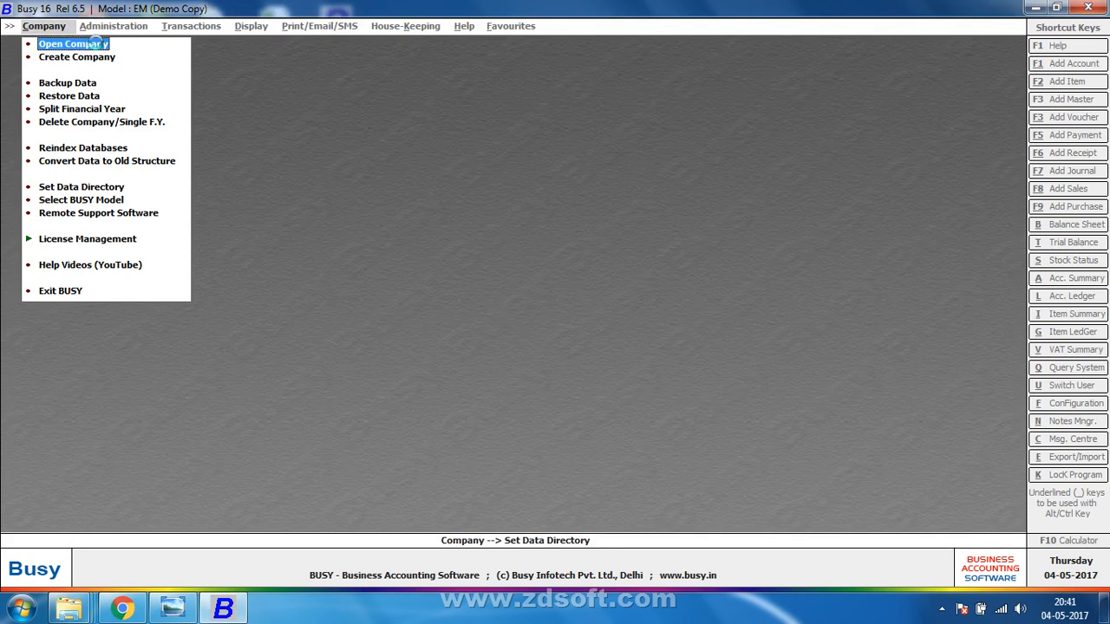
Confirm Open Company reports no company in D:\AK, then restore the Busy window down.
{"action": "left_click", "coordinate": [97, 43]}
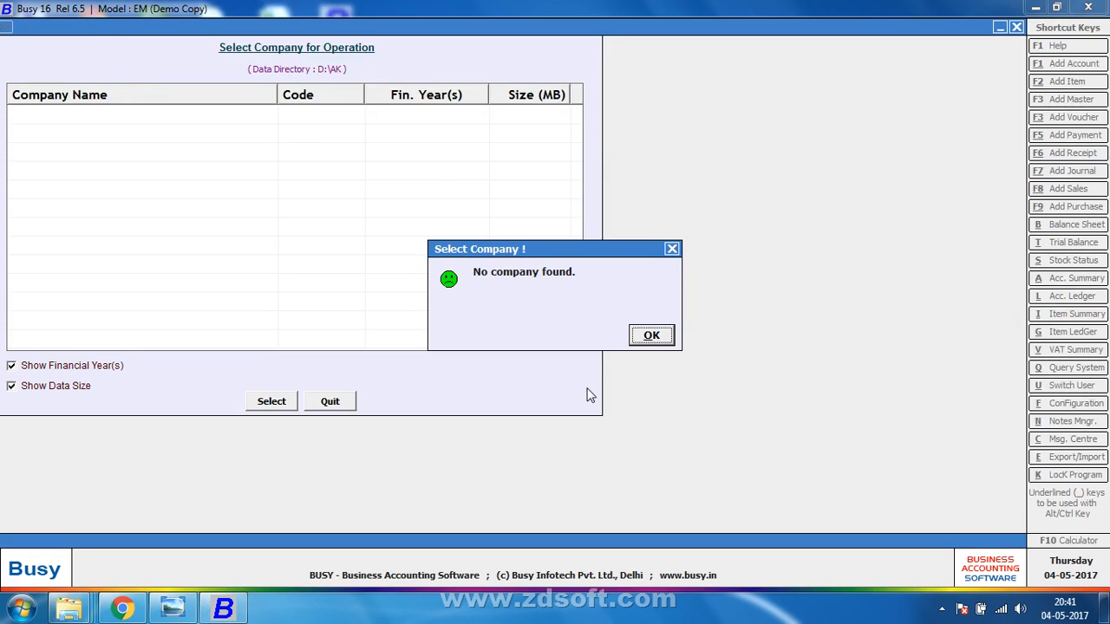
{"action": "left_click", "coordinate": [651, 338]}
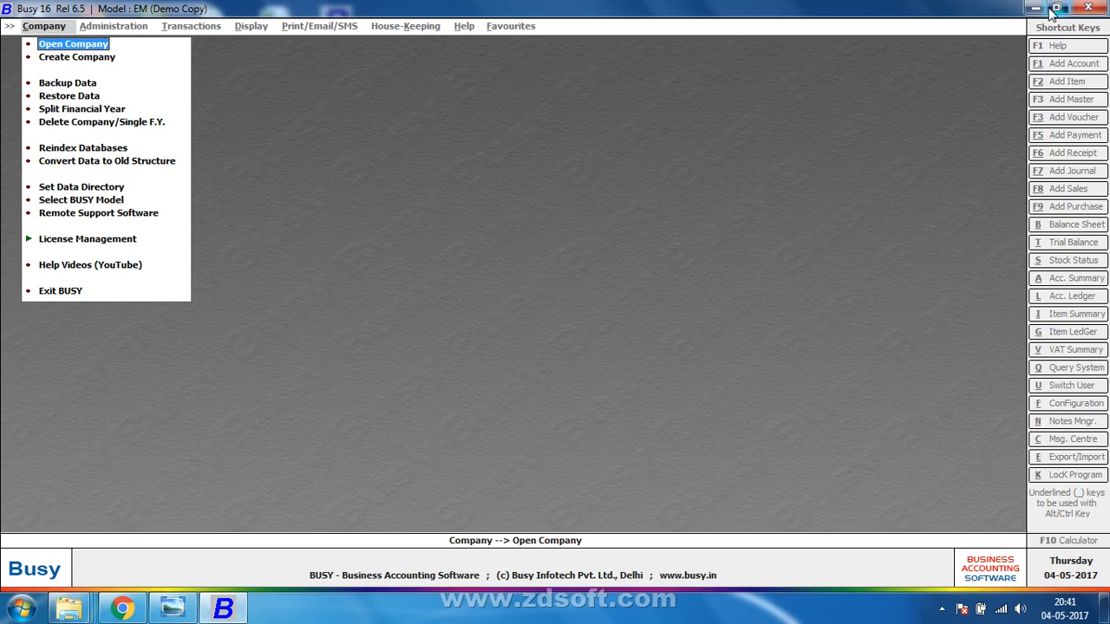
{"action": "left_click_drag", "start_coordinate": [727, 9], "coordinate": [471, 26]}
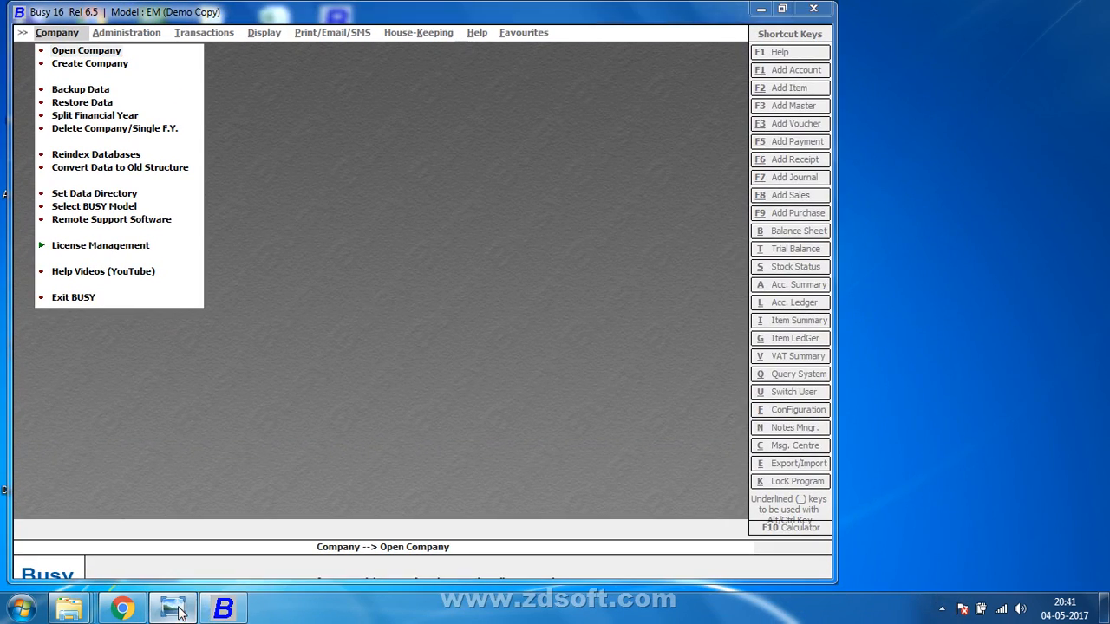
Show the handwritten details photo beside Busy's reopened Set Data Directory dialog.
{"action": "left_click", "coordinate": [173, 608]}
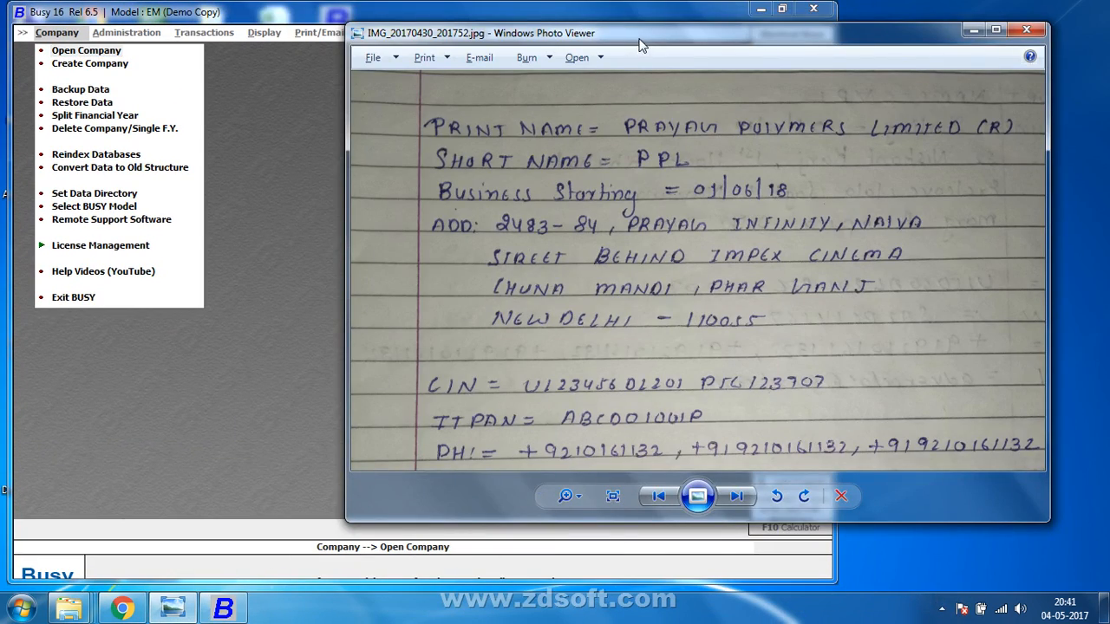
{"action": "left_click_drag", "start_coordinate": [640, 49], "coordinate": [712, 6]}
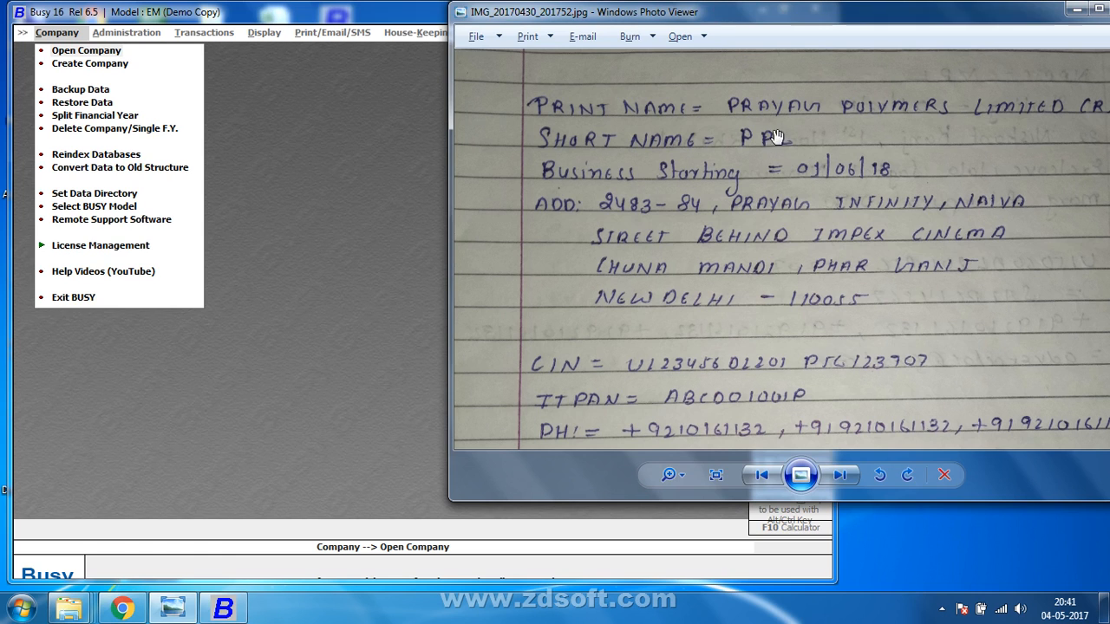
{"action": "left_click_drag", "start_coordinate": [884, 22], "coordinate": [802, 21]}
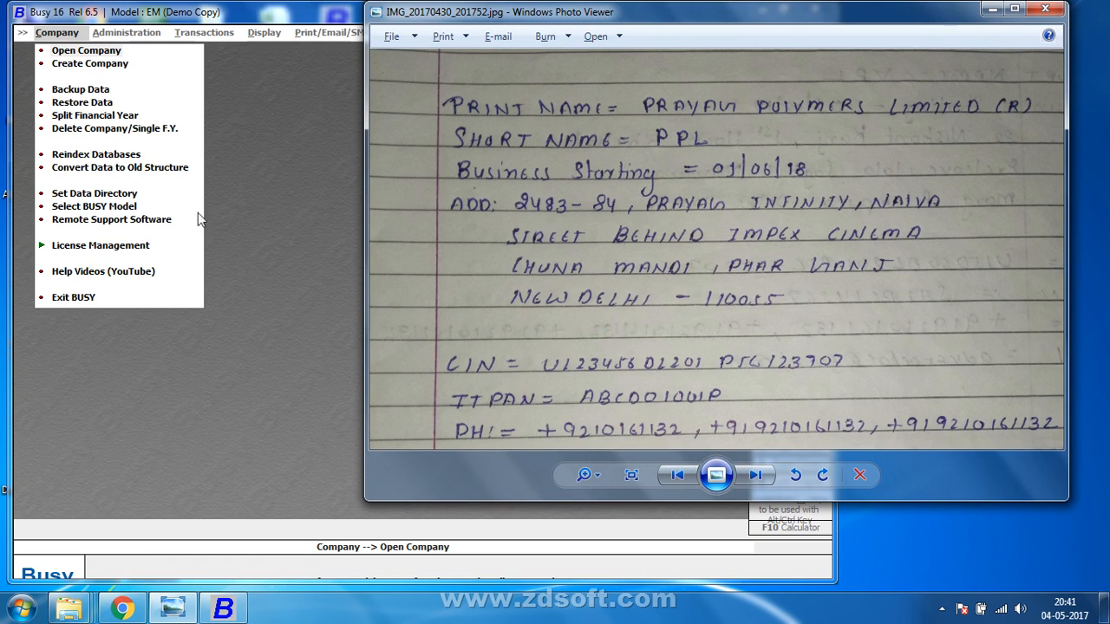
{"action": "left_click", "coordinate": [95, 195]}
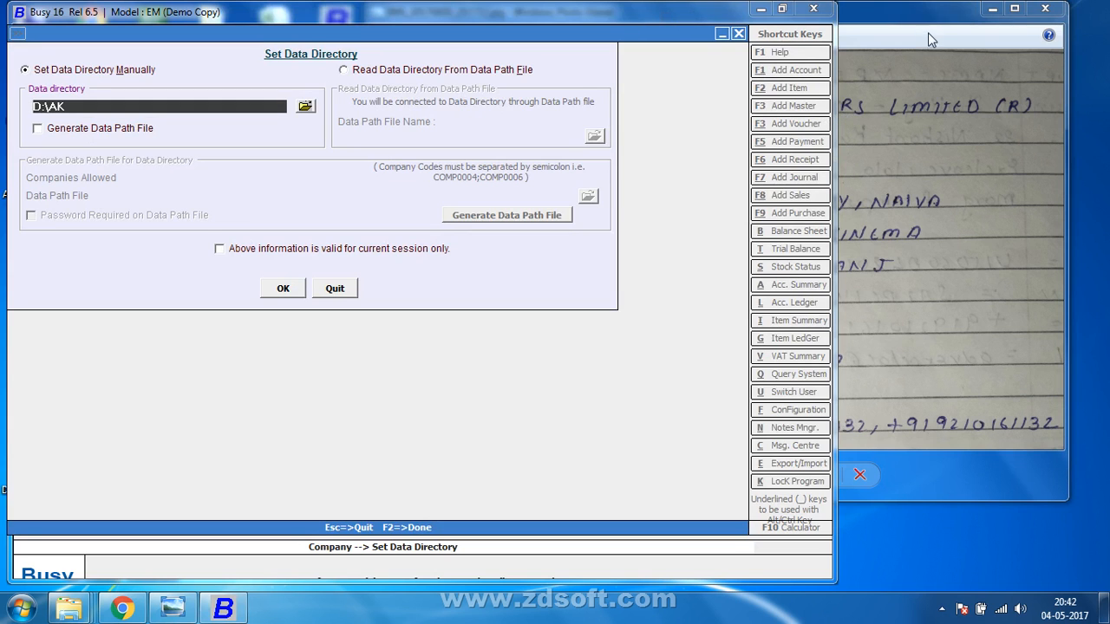
{"action": "left_click_drag", "start_coordinate": [928, 32], "coordinate": [1068, 56]}
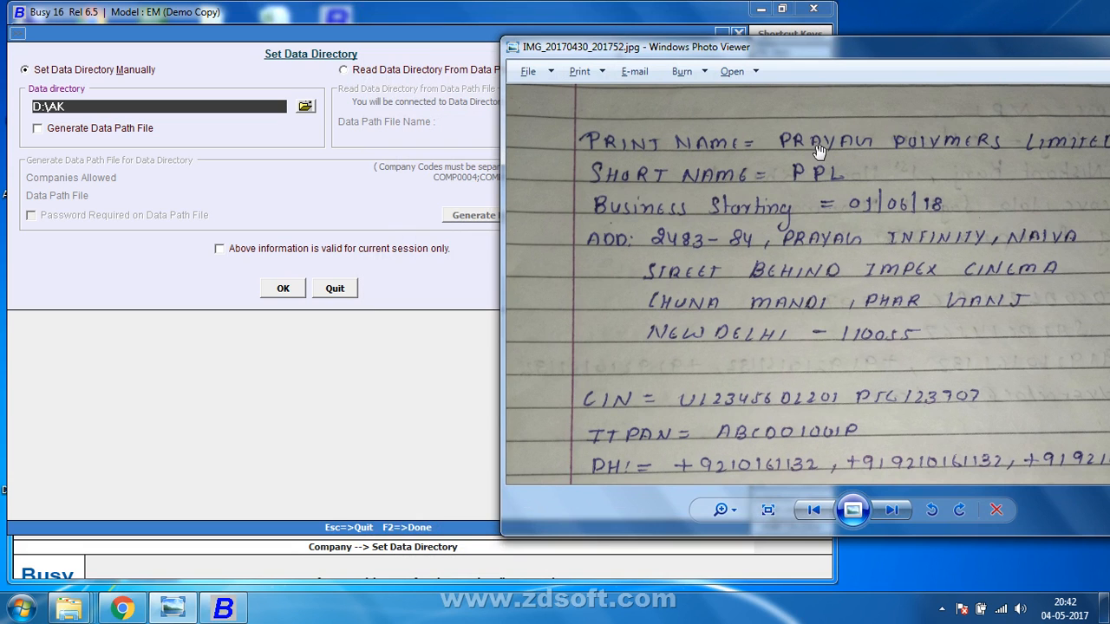
{"action": "left_click_drag", "start_coordinate": [838, 47], "coordinate": [841, 193]}
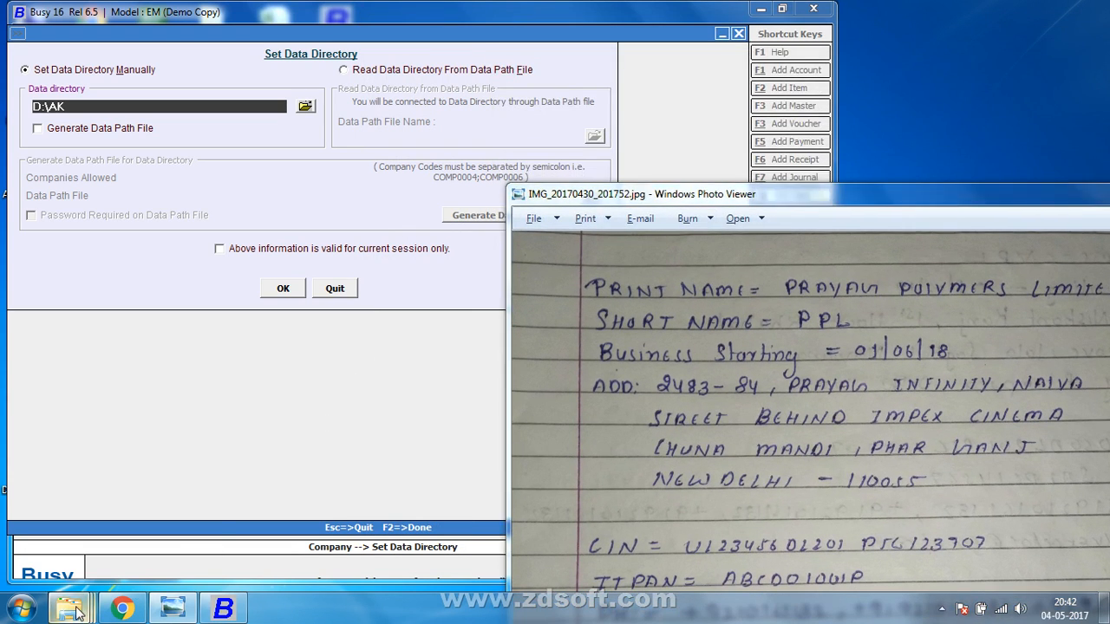
Show the desktop, open Local Disk (D:) from Computer, then close that window.
{"action": "mouse_move", "coordinate": [70, 609]}
{"action": "right_click", "coordinate": [342, 611]}
{"action": "left_click", "coordinate": [409, 545]}
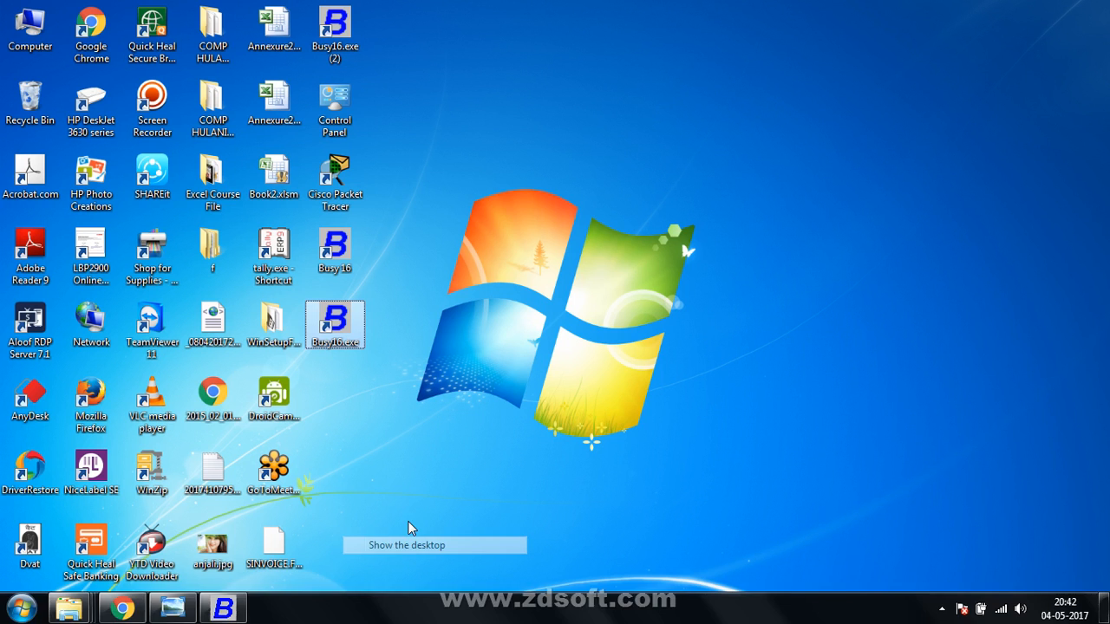
{"action": "left_click", "coordinate": [16, 24]}
{"action": "double_click", "coordinate": [15, 24]}
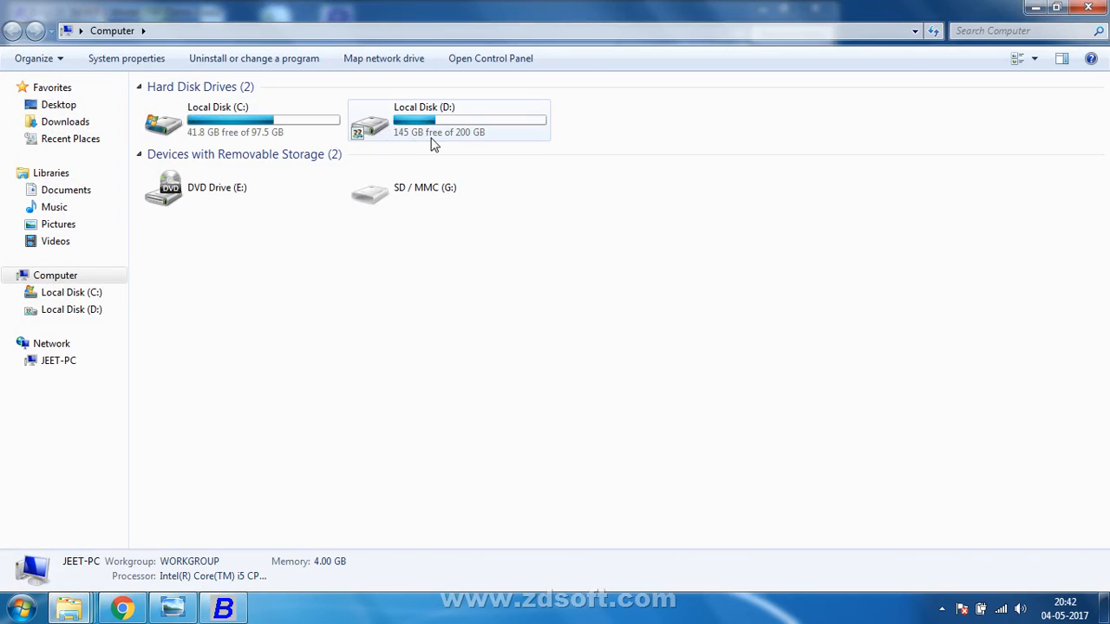
{"action": "left_click", "coordinate": [449, 127]}
{"action": "double_click", "coordinate": [449, 125]}
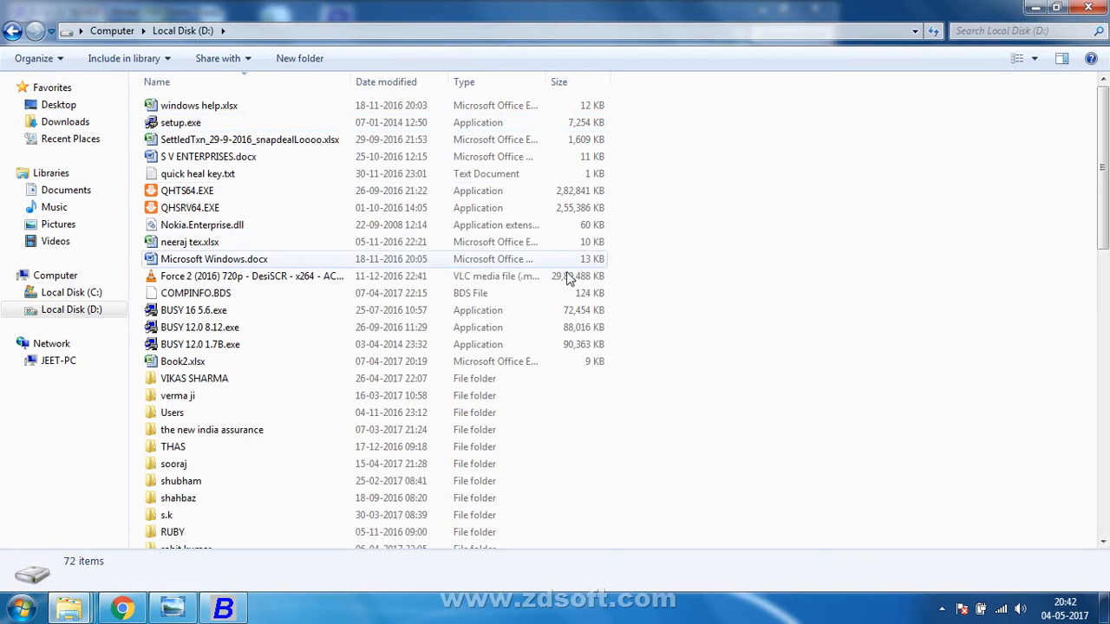
{"action": "left_click", "coordinate": [1034, 8]}
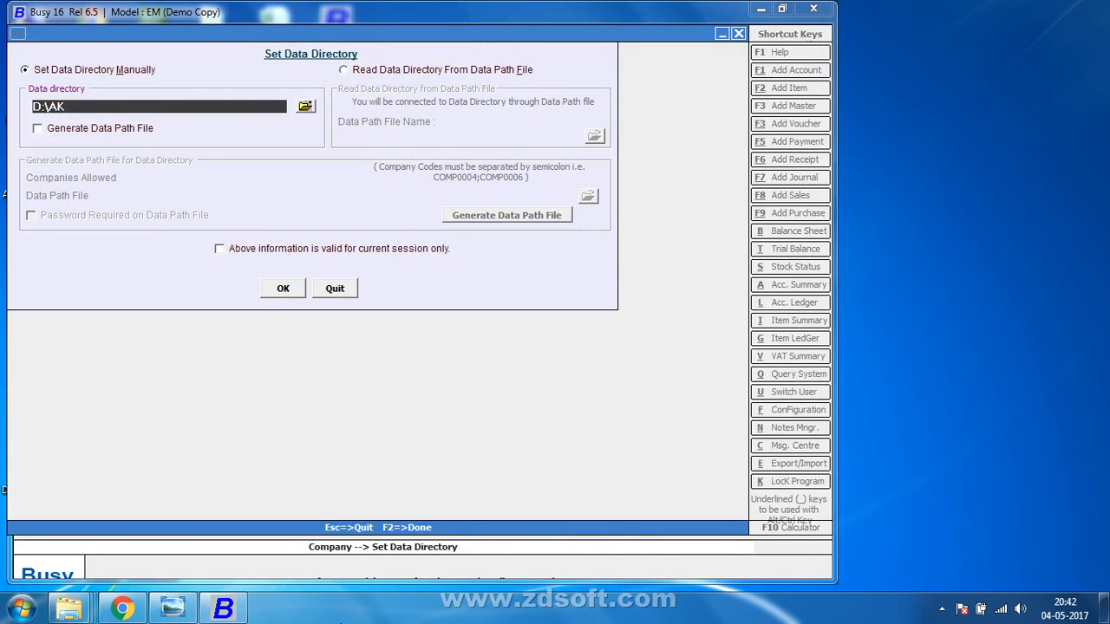
Open Local Disk (D:) in a new Explorer window and create a new folder there.
{"action": "key", "text": "super+e"}
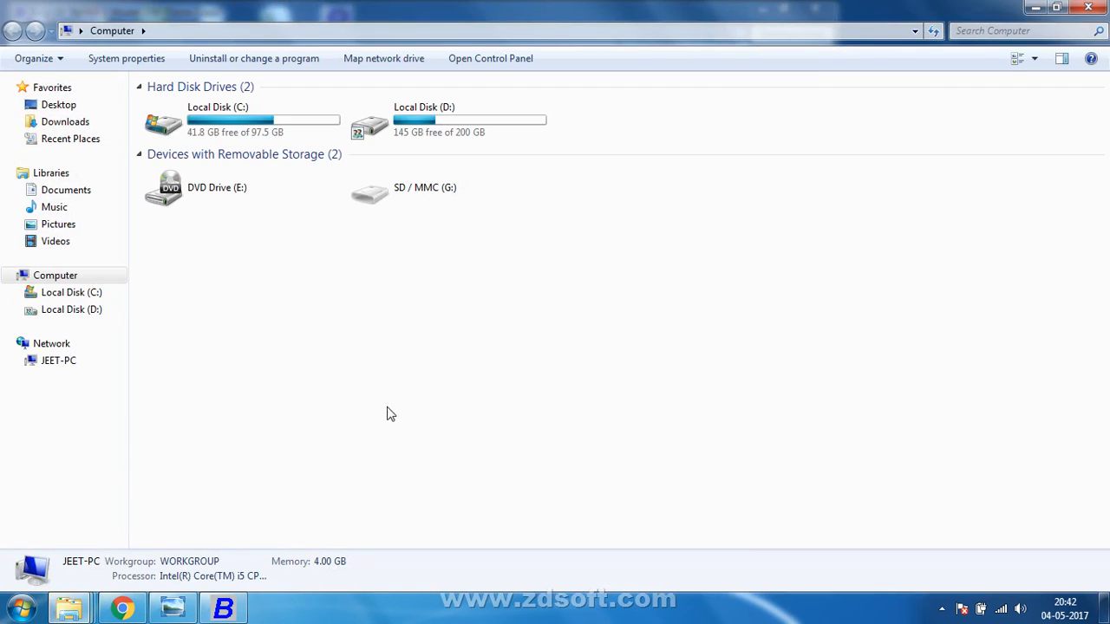
{"action": "double_click", "coordinate": [461, 128]}
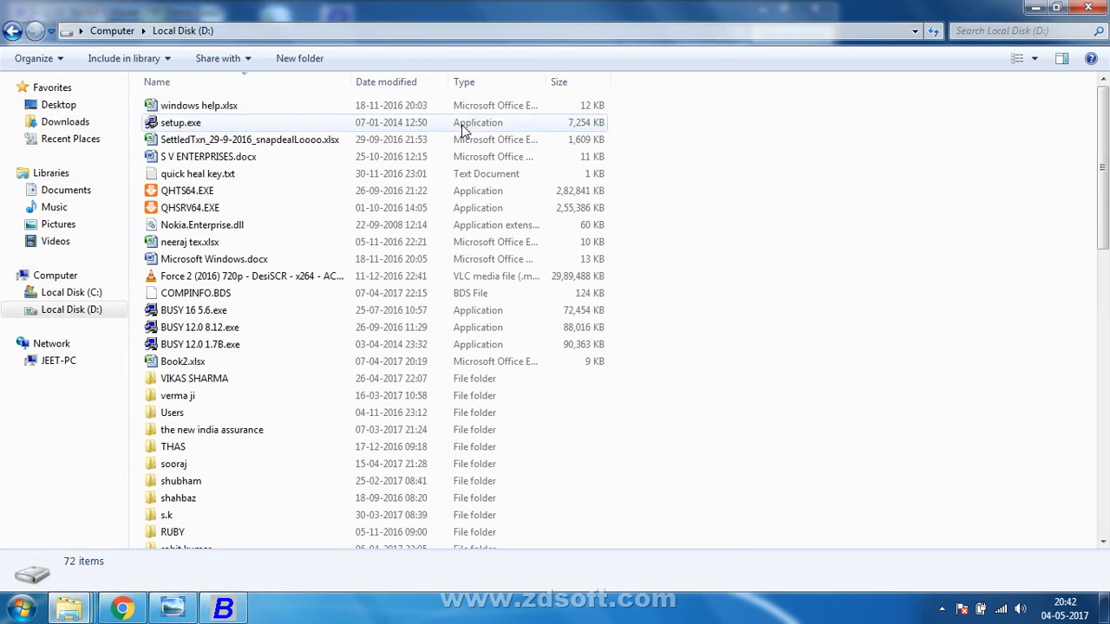
{"action": "right_click", "coordinate": [728, 184]}
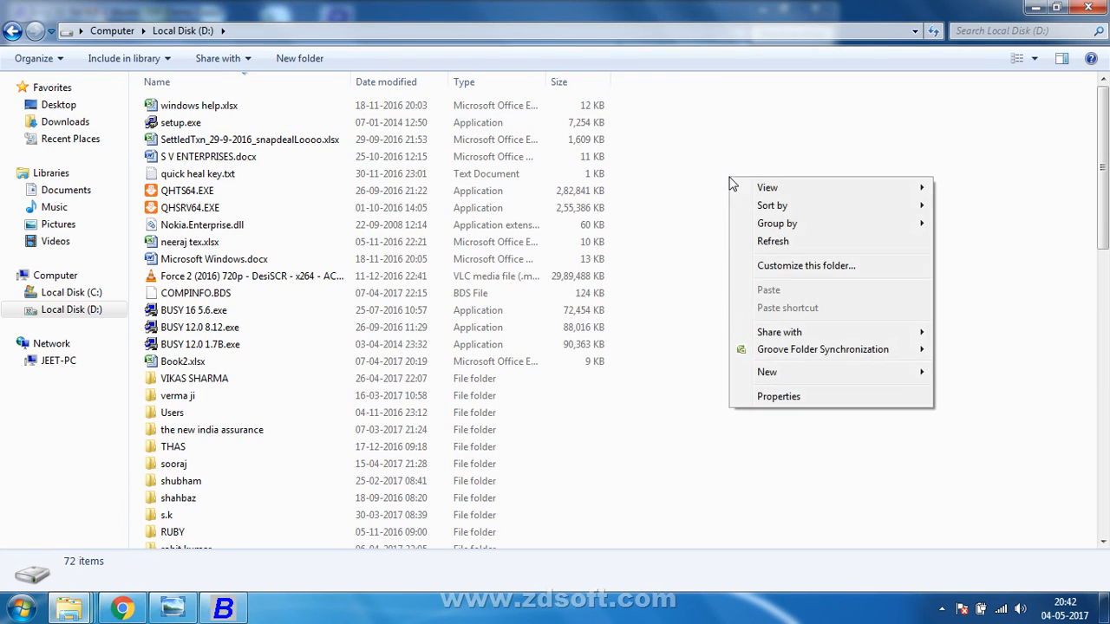
{"action": "mouse_move", "coordinate": [765, 372]}
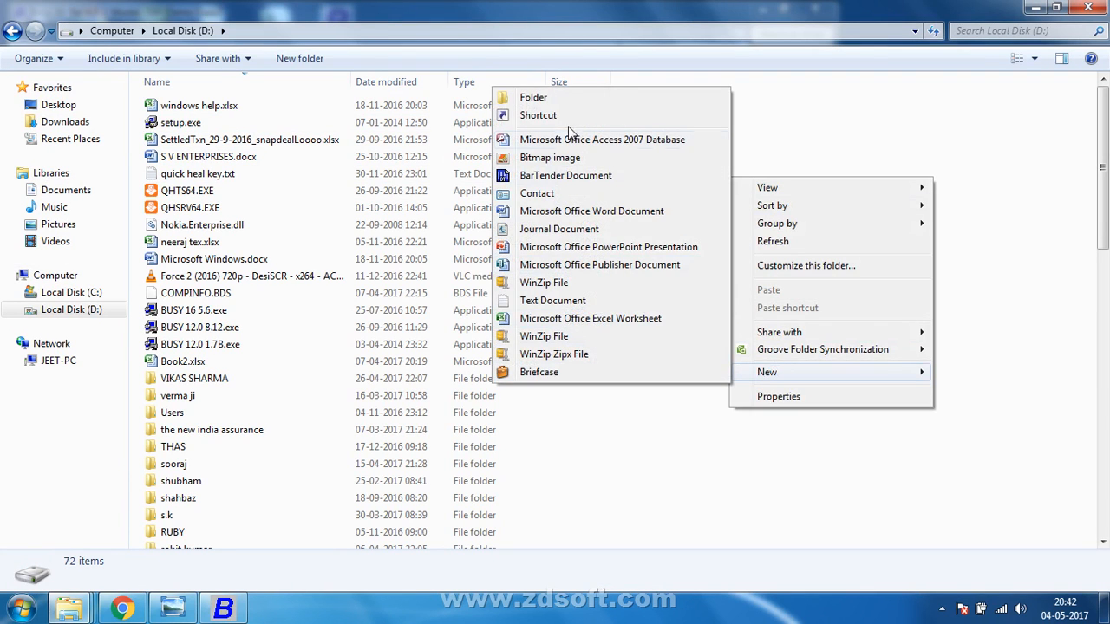
{"action": "left_click", "coordinate": [564, 98]}
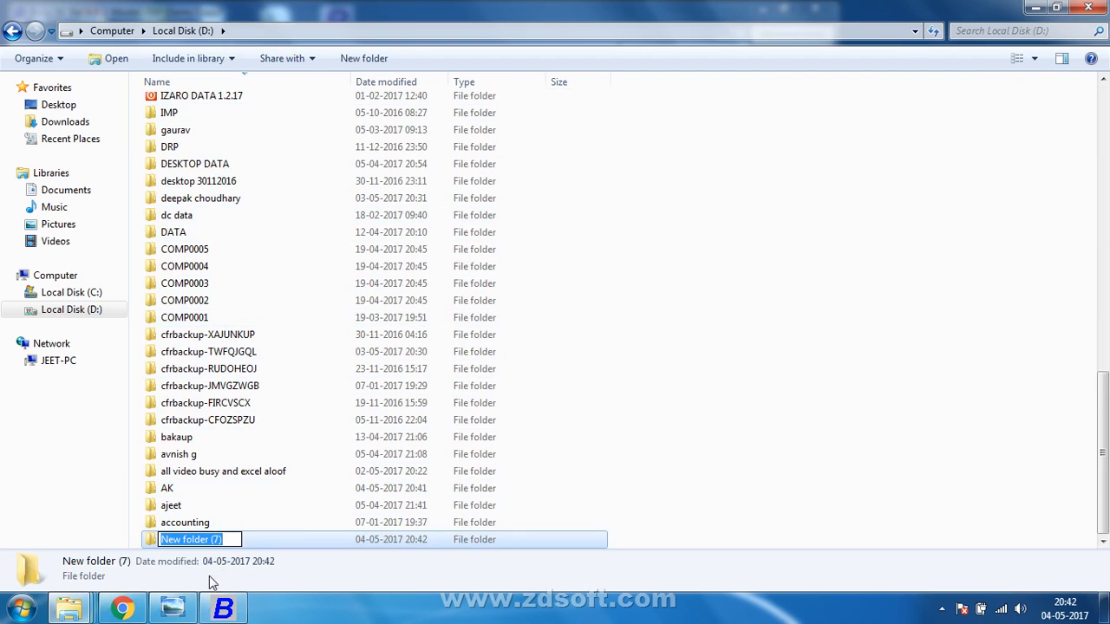
Restore Explorer down to the top-left, next to the handwritten details photo.
{"action": "left_click", "coordinate": [188, 602]}
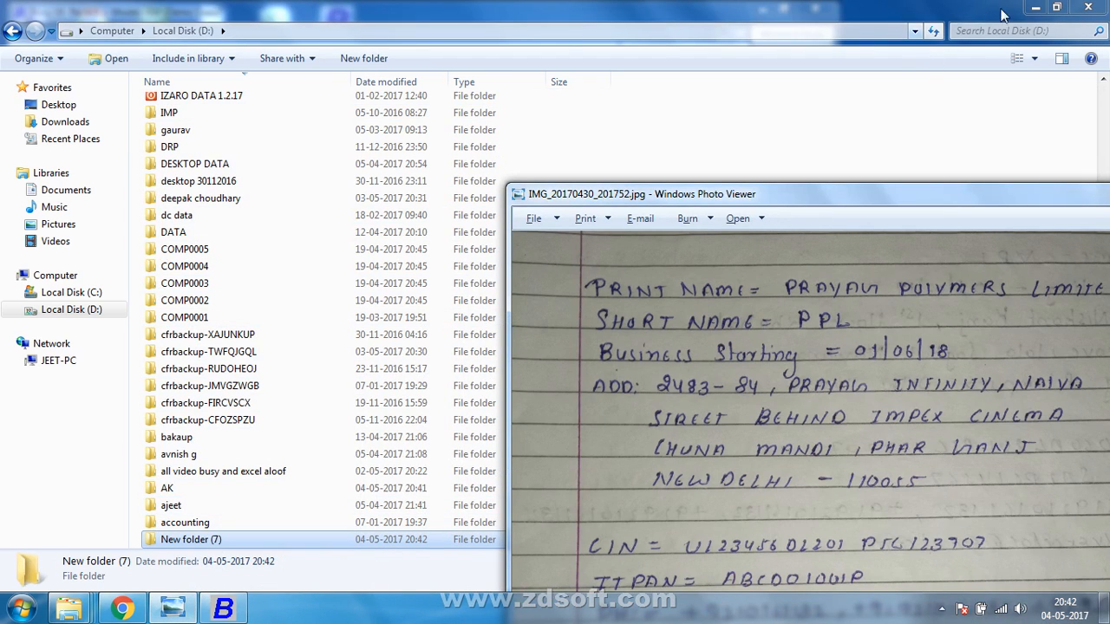
{"action": "left_click", "coordinate": [1056, 7]}
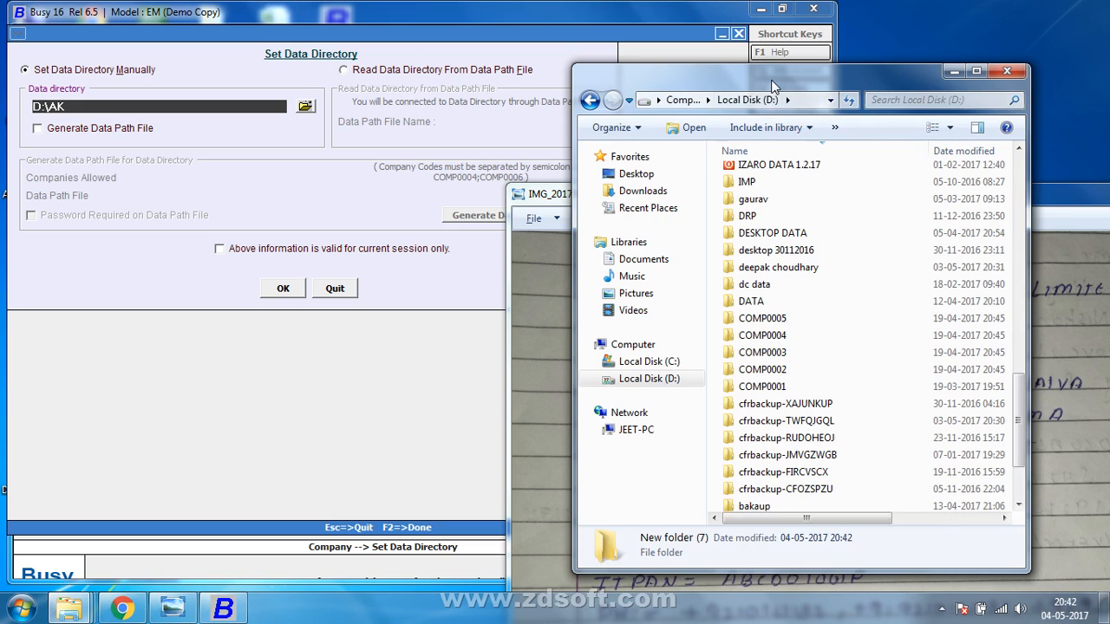
{"action": "left_click_drag", "start_coordinate": [767, 84], "coordinate": [211, 15]}
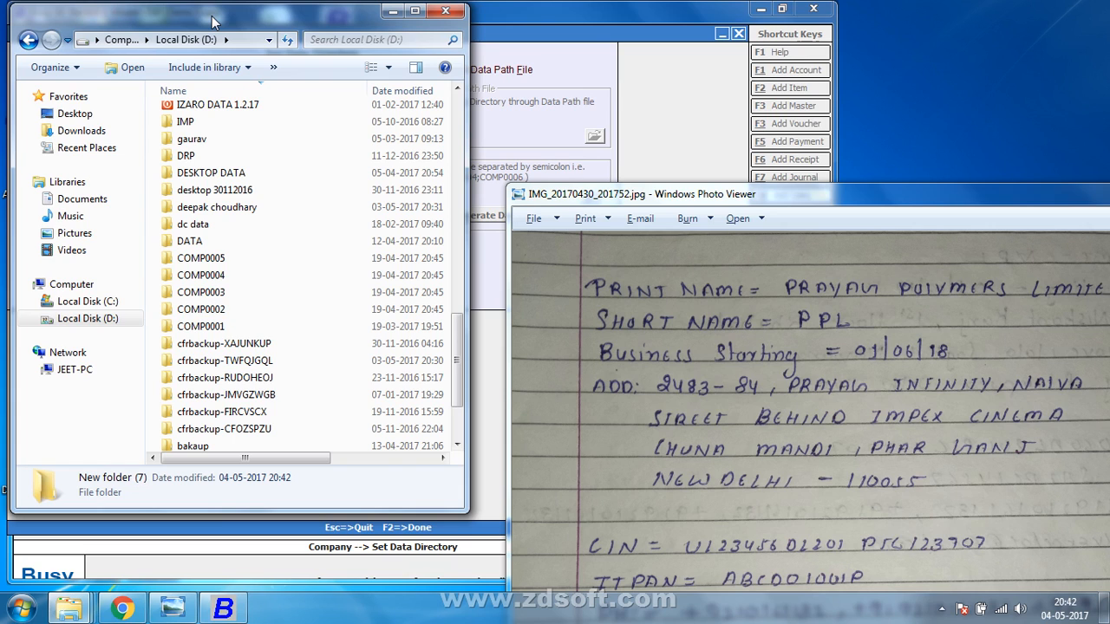
{"action": "left_click_drag", "start_coordinate": [460, 374], "coordinate": [457, 430]}
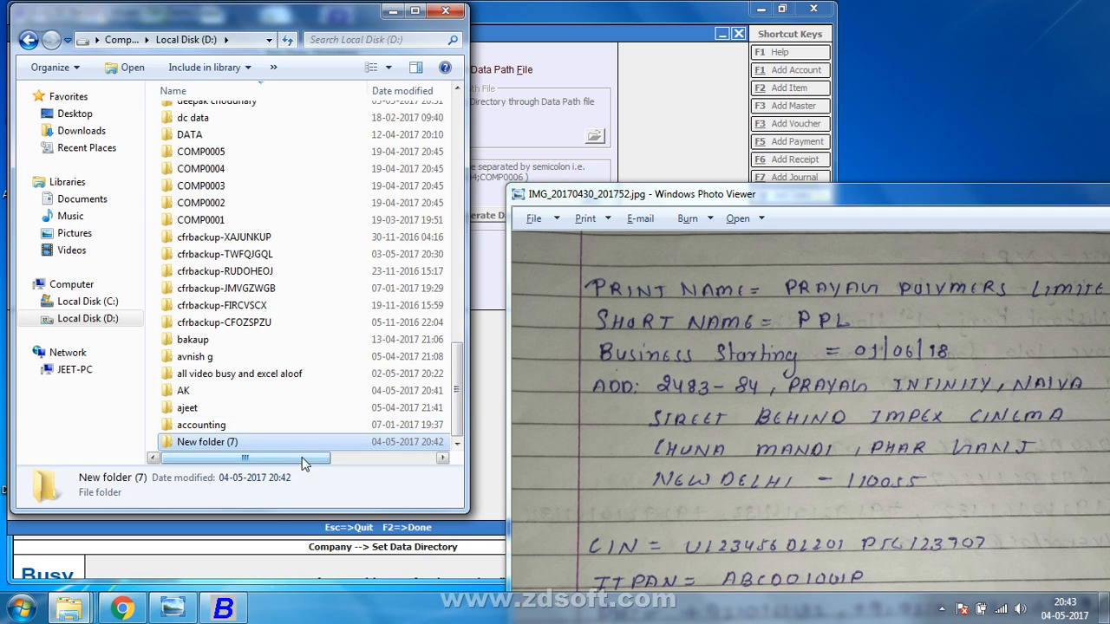
{"action": "left_click_drag", "start_coordinate": [843, 197], "coordinate": [812, 123]}
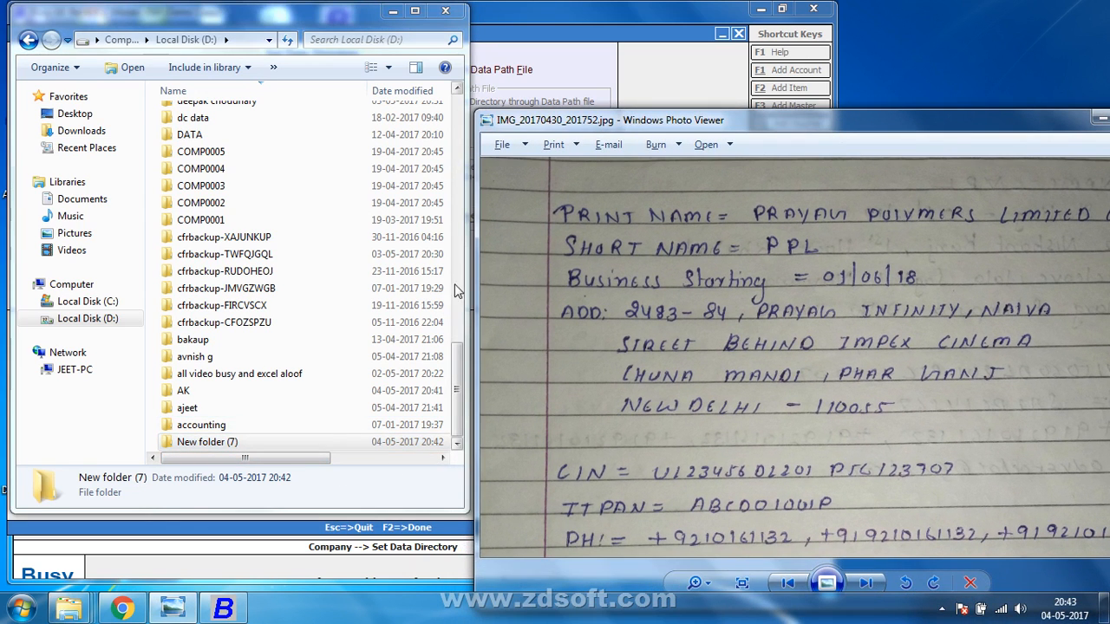
Make a new D: folder titled 'prayag polymers Limted Comp(R)' and minimize Explorer.
{"action": "left_click", "coordinate": [347, 198]}
{"action": "right_click", "coordinate": [347, 187]}
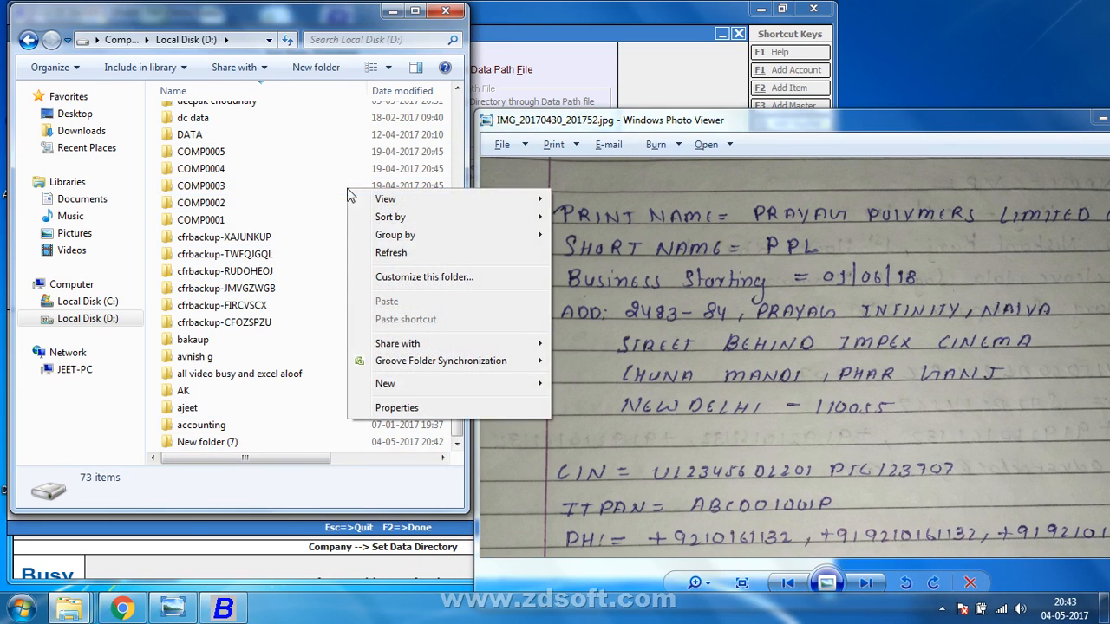
{"action": "mouse_move", "coordinate": [388, 395]}
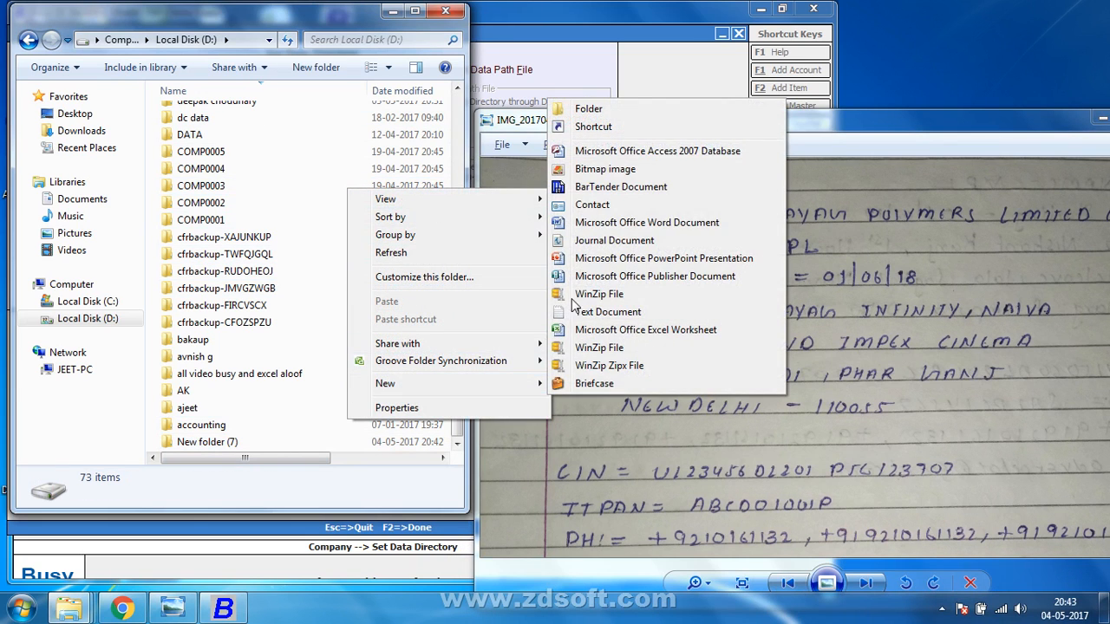
{"action": "left_click", "coordinate": [607, 111]}
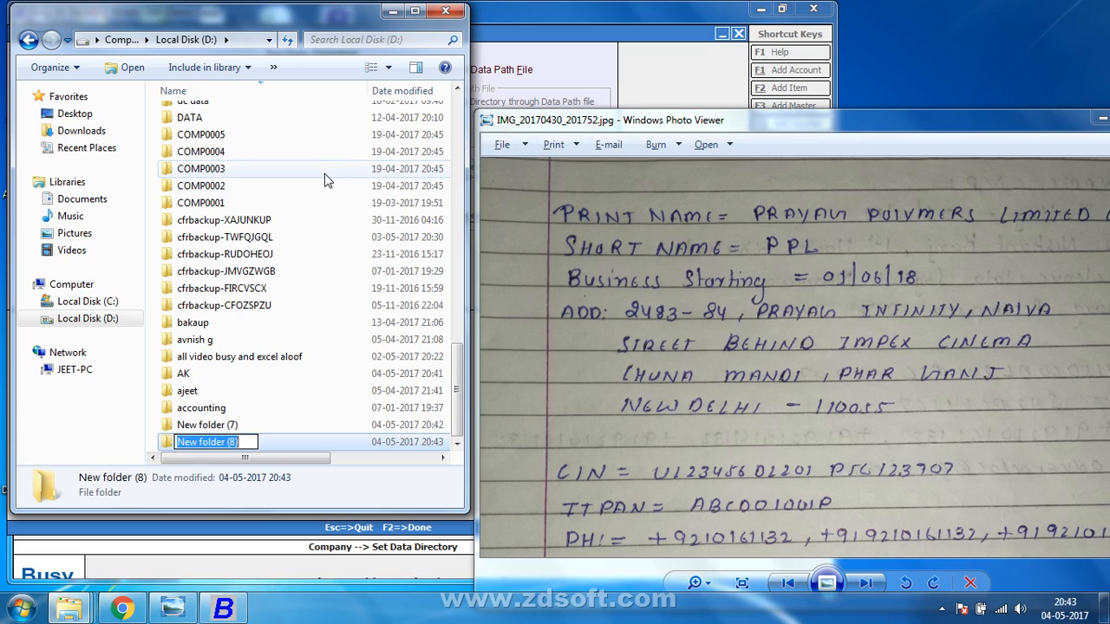
{"action": "type", "text": "p"}
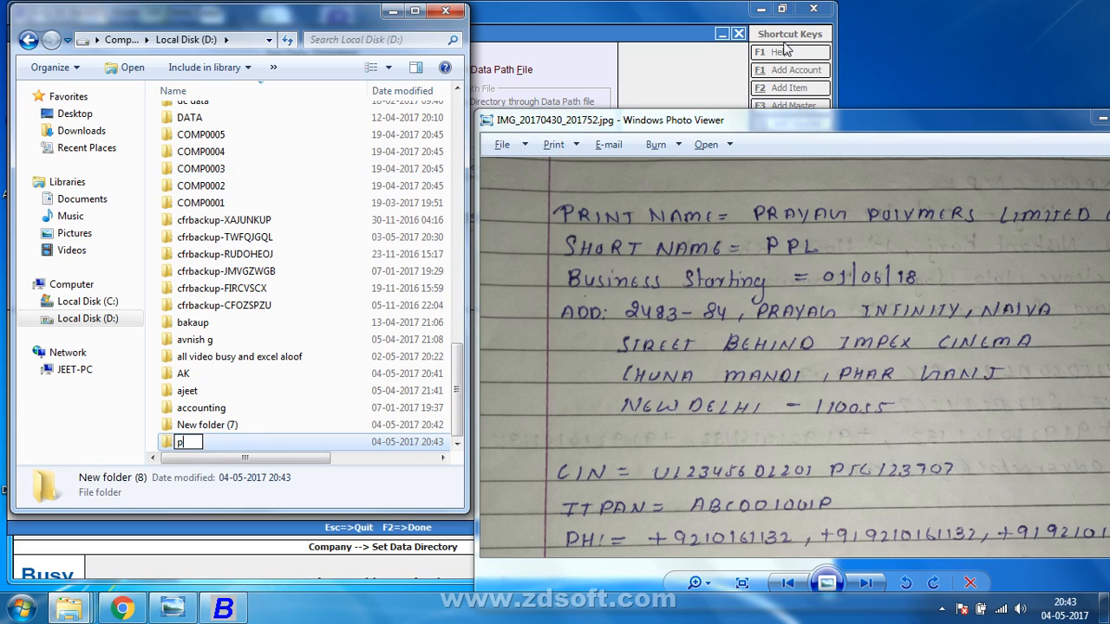
{"action": "type", "text": "rayag polymers"}
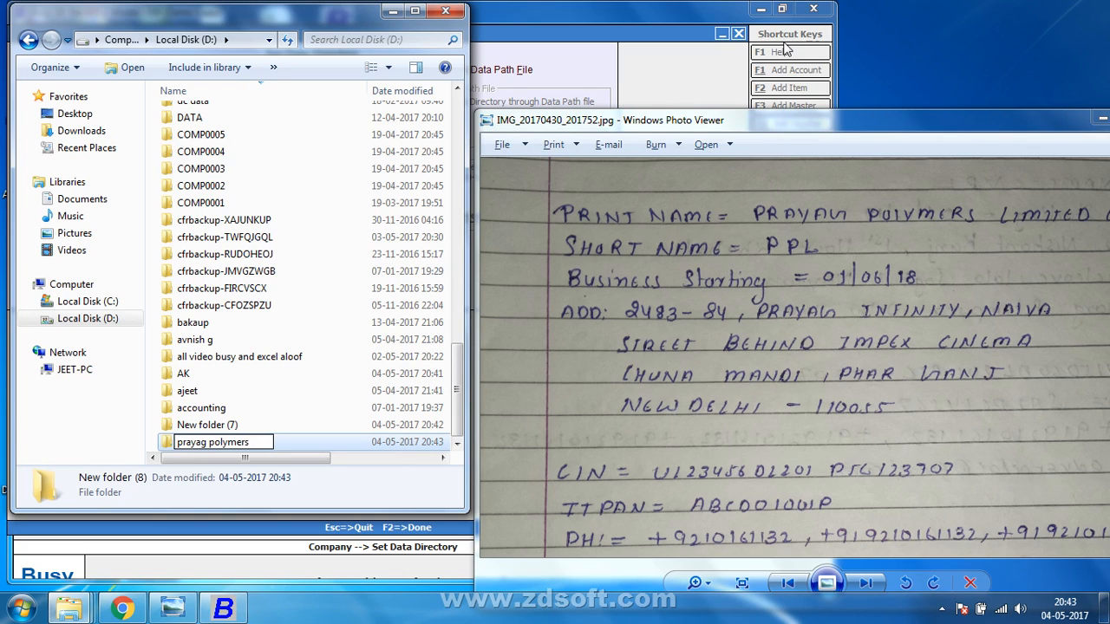
{"action": "type", "text": "Limted"}
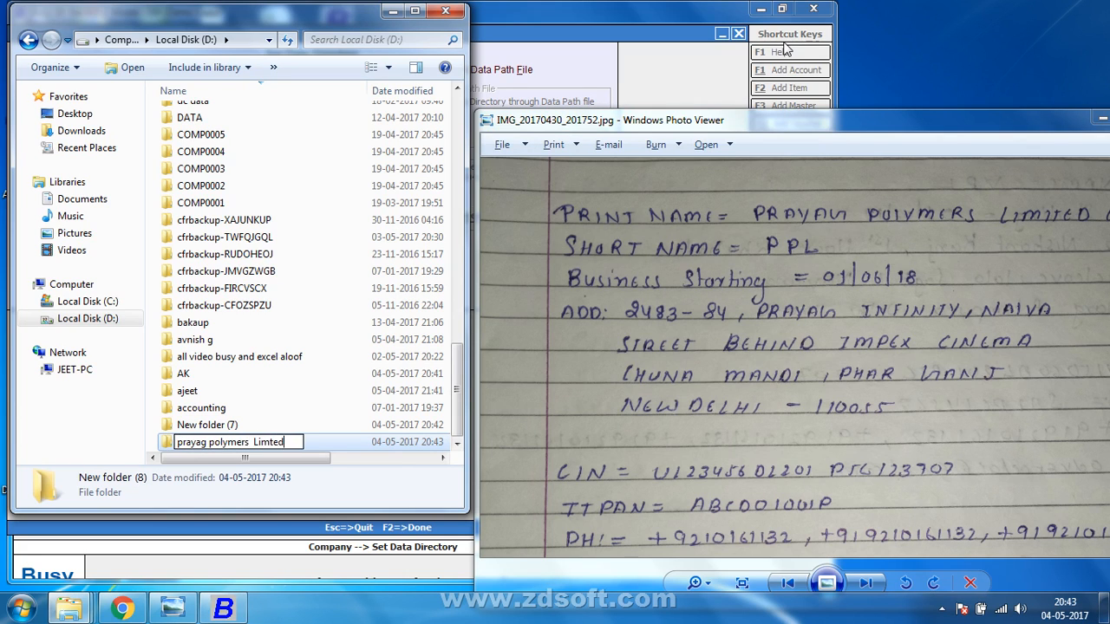
{"action": "type", "text": " Comp(R)"}
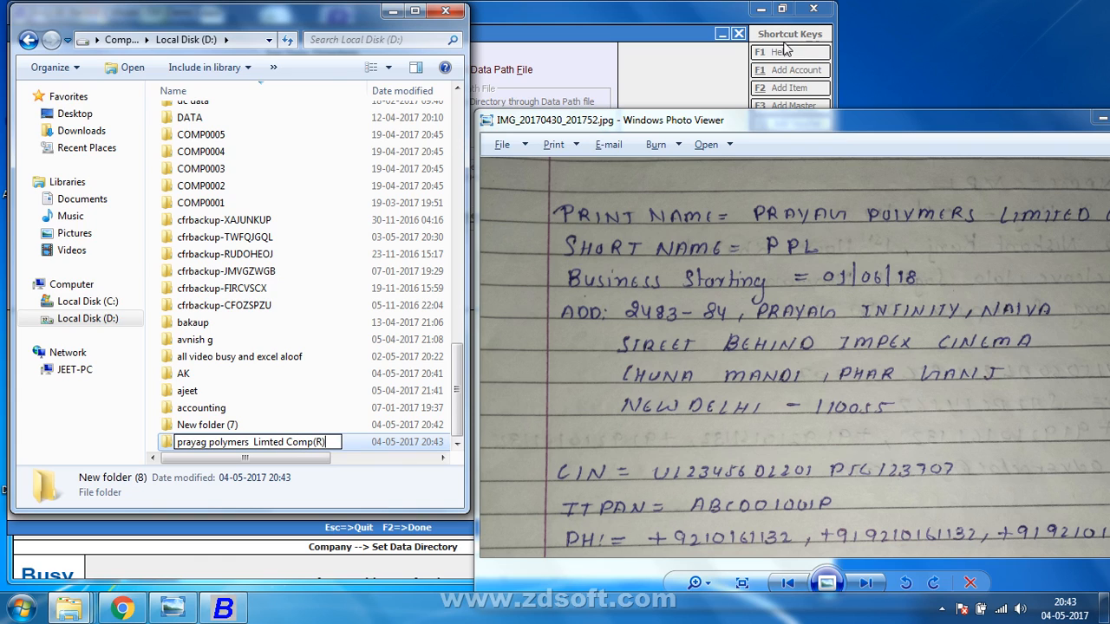
{"action": "key", "text": "Return"}
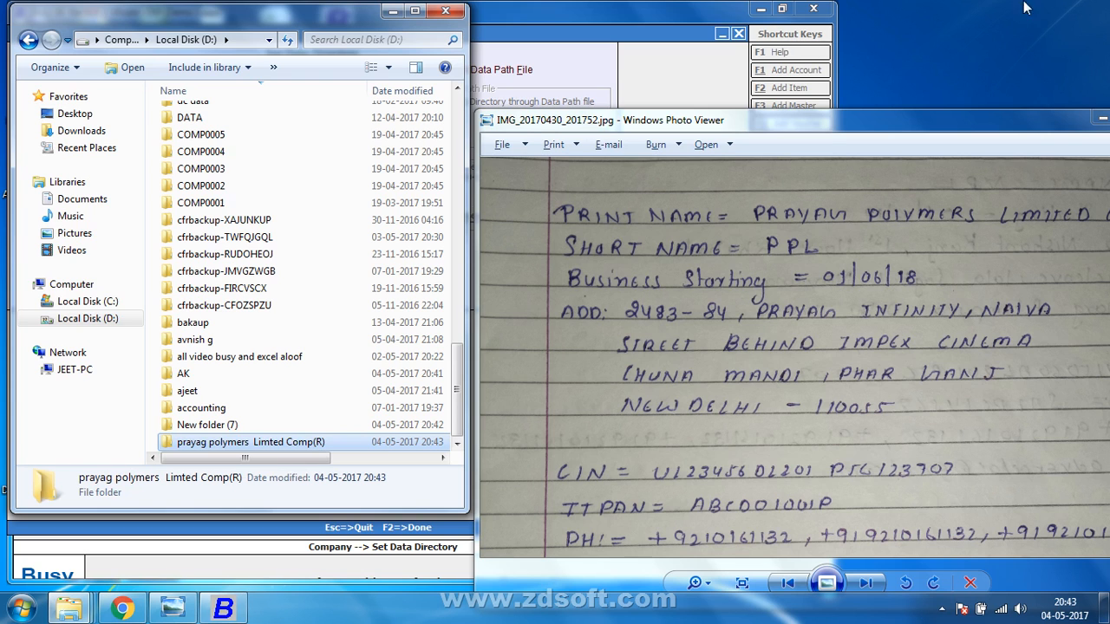
{"action": "left_click", "coordinate": [387, 11]}
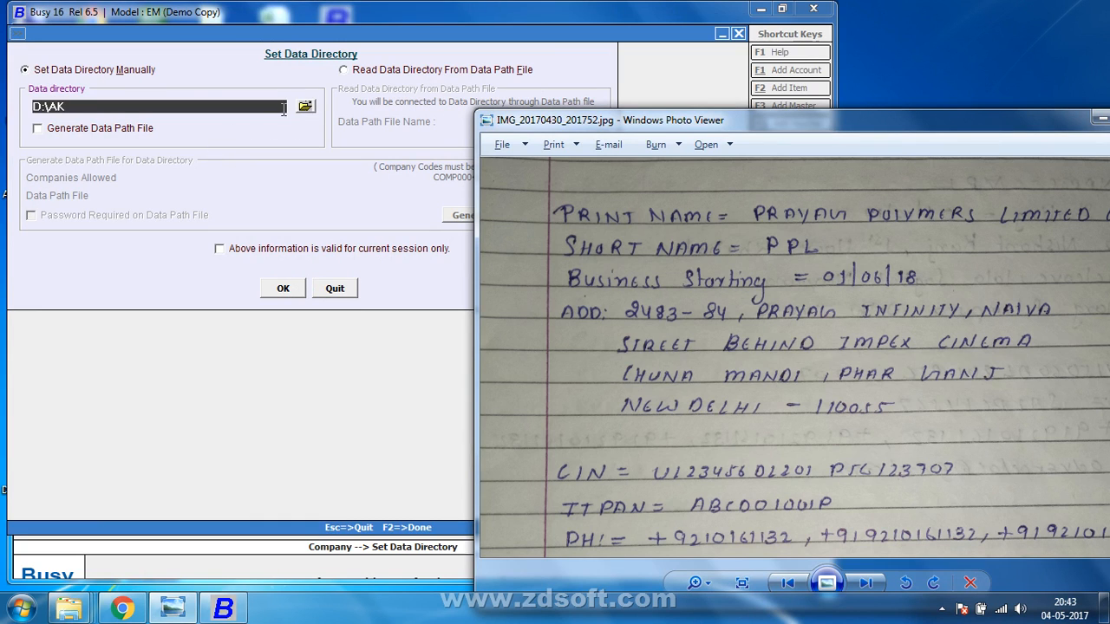
Browse drive D: and choose the prayag polymers Limted Comp(R) folder as data directory.
{"action": "left_click", "coordinate": [208, 283]}
{"action": "left_click", "coordinate": [316, 286]}
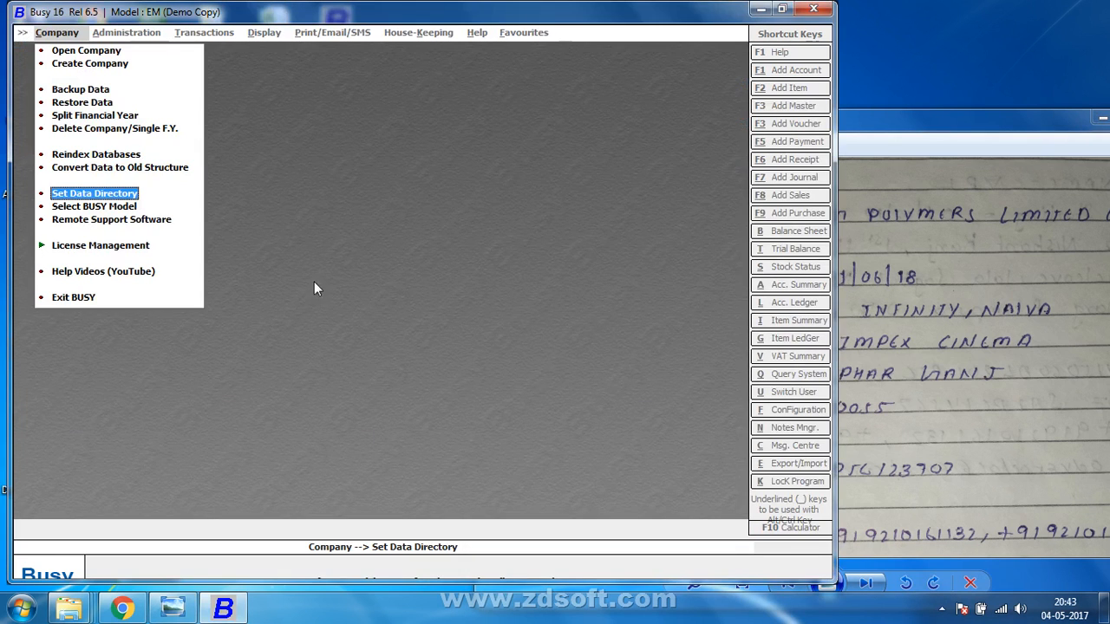
{"action": "left_click", "coordinate": [124, 196]}
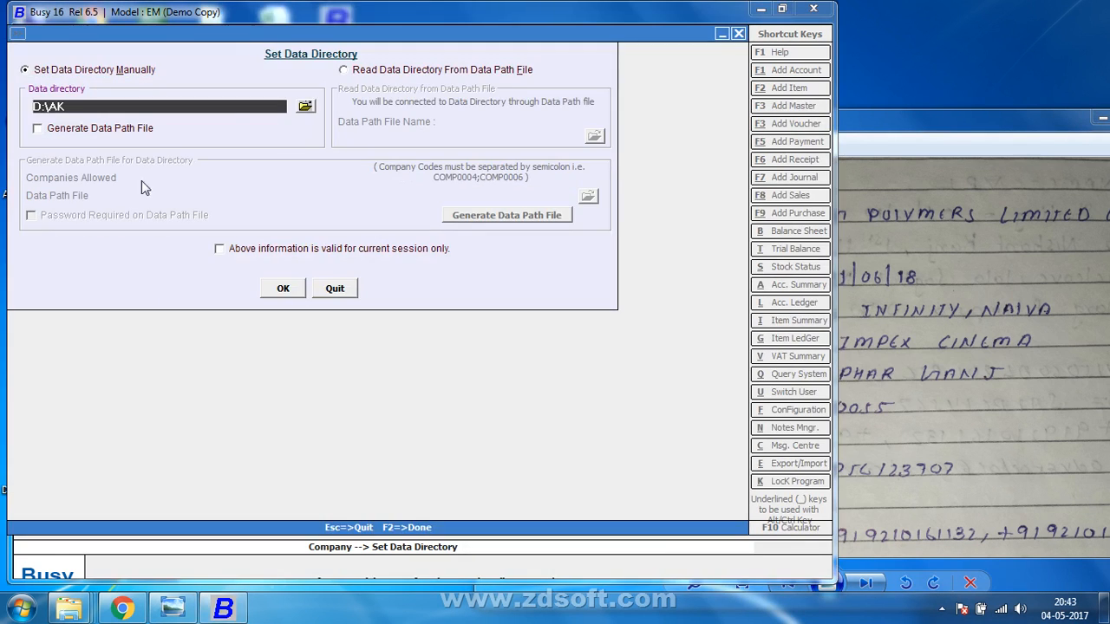
{"action": "left_click", "coordinate": [305, 105]}
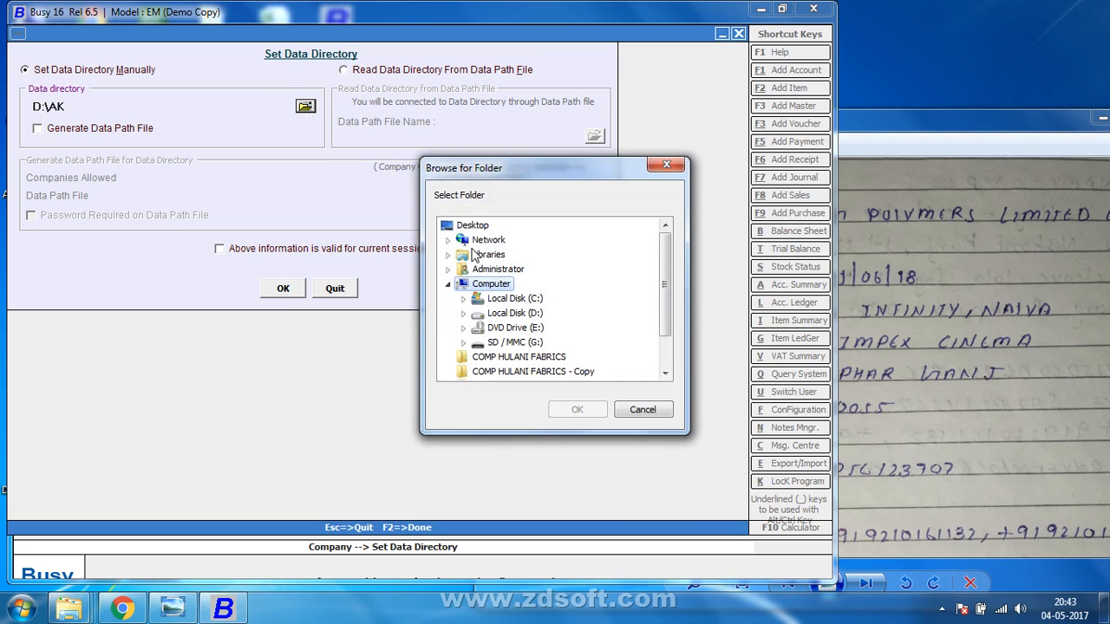
{"action": "left_click", "coordinate": [515, 313]}
{"action": "left_click", "coordinate": [531, 287]}
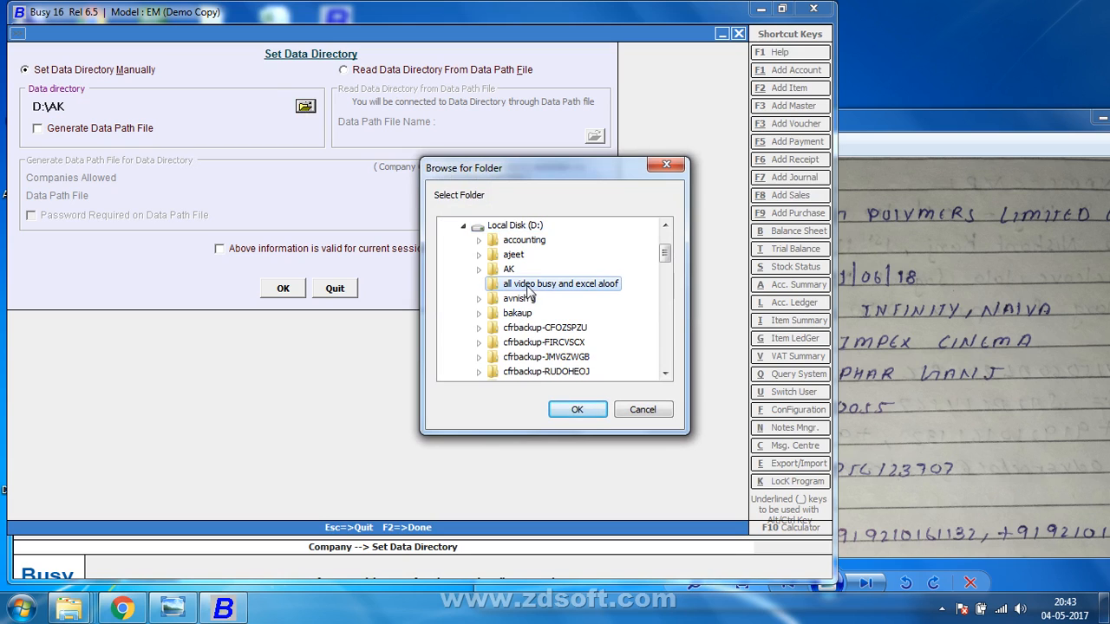
{"action": "key", "text": "p"}
{"action": "key", "text": "p"}
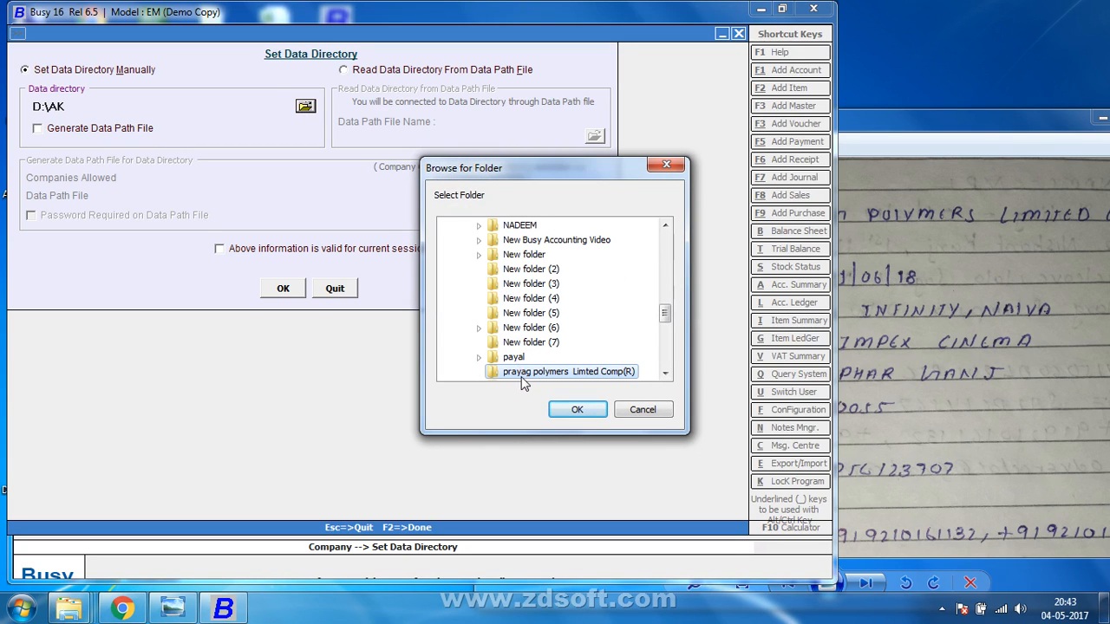
{"action": "left_click", "coordinate": [574, 414]}
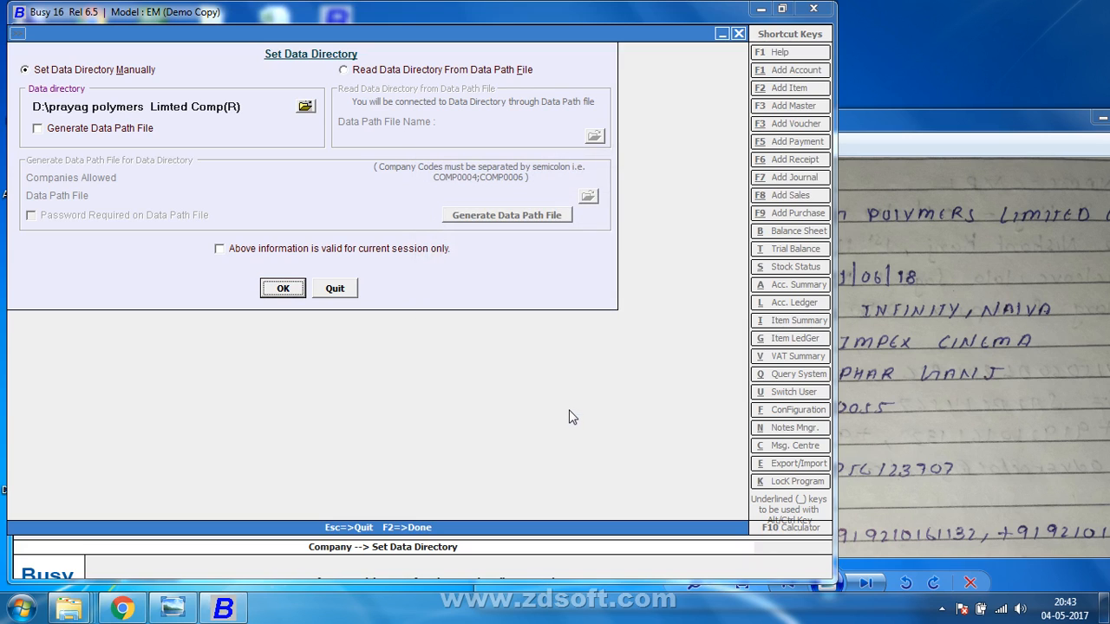
Copy the D:\prayag polymers Limted Comp(R) path and confirm the data directory.
{"action": "left_click", "coordinate": [56, 107]}
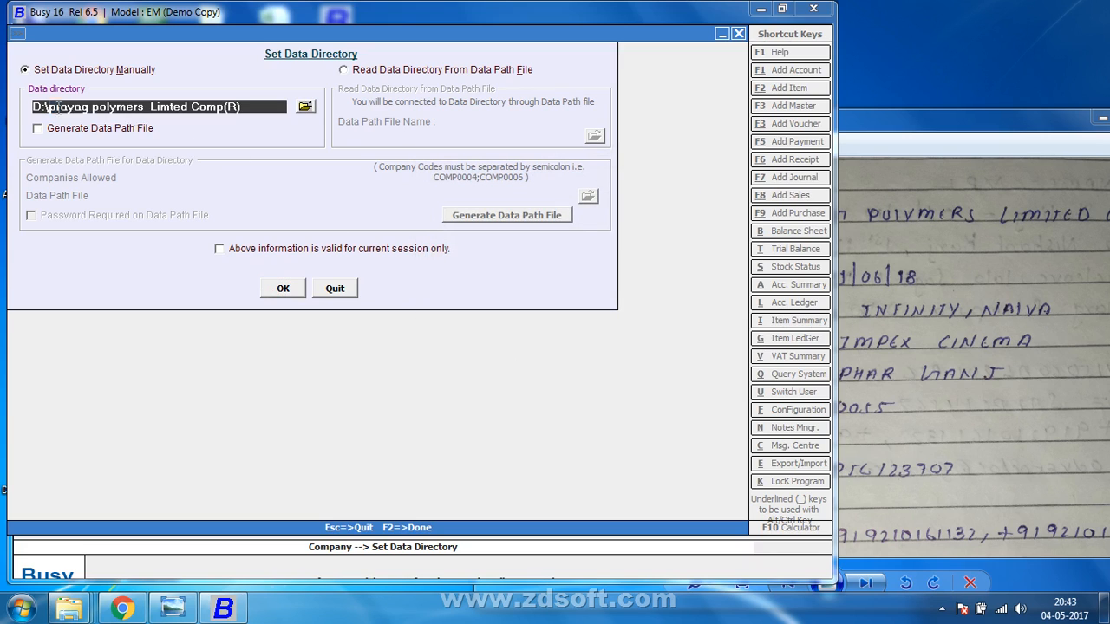
{"action": "right_click", "coordinate": [229, 107]}
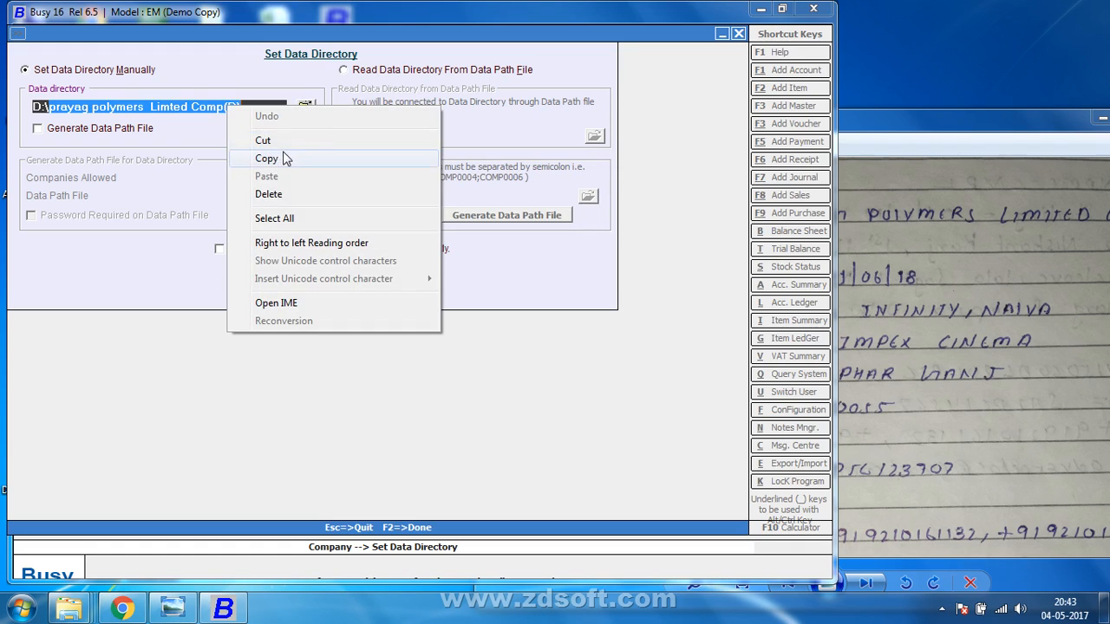
{"action": "left_click", "coordinate": [283, 158]}
{"action": "left_click", "coordinate": [283, 286]}
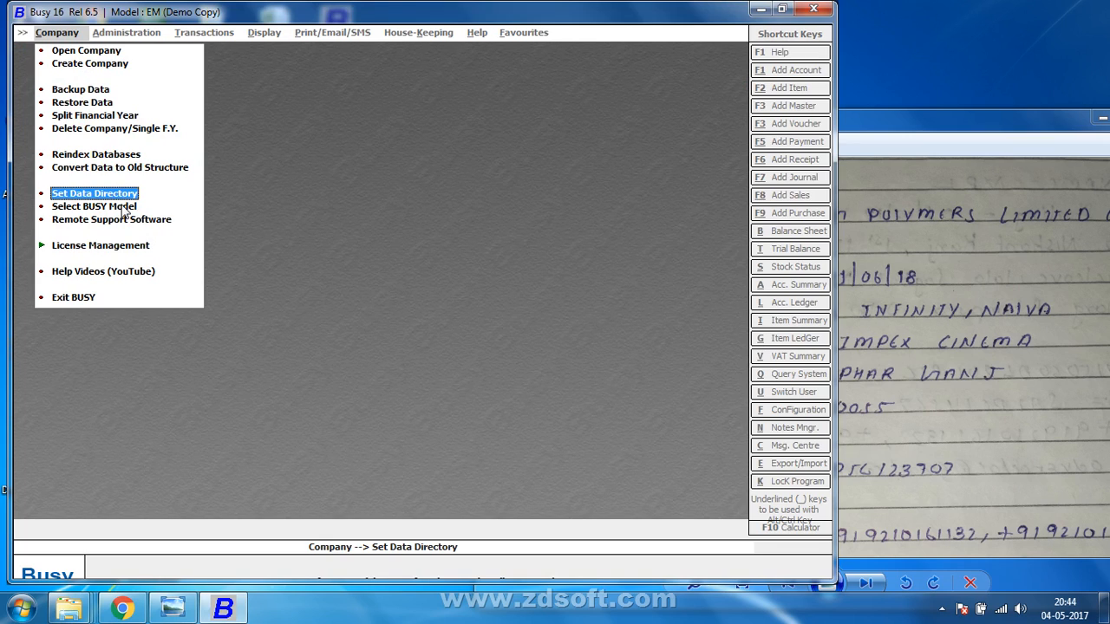
Open Create Company and paste the copied folder name as the company name.
{"action": "left_click", "coordinate": [100, 66]}
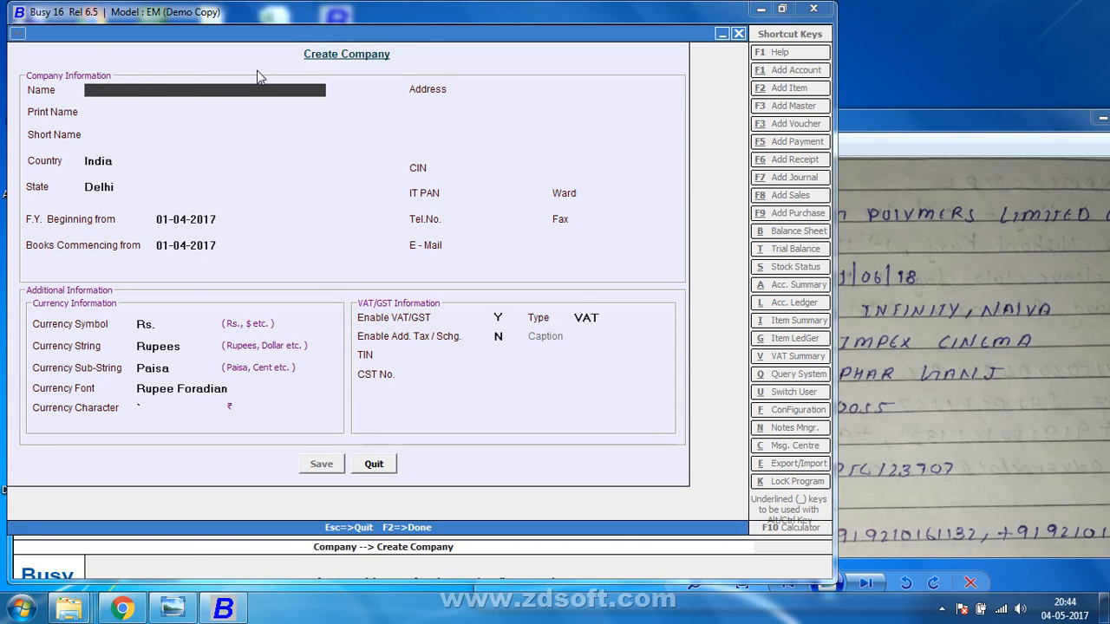
{"action": "right_click", "coordinate": [108, 93]}
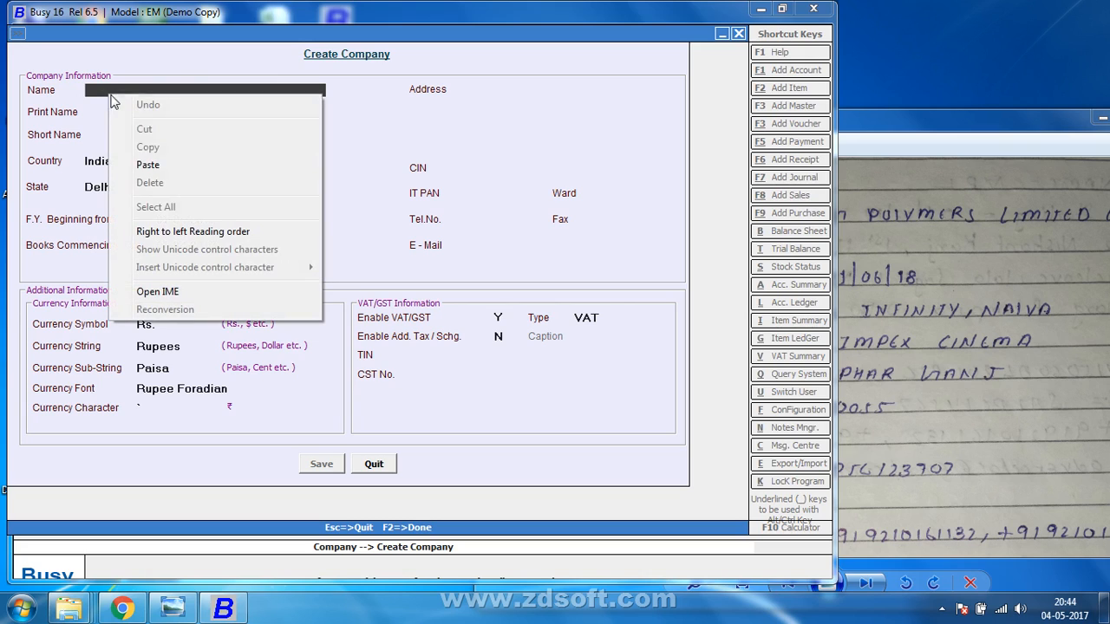
{"action": "left_click", "coordinate": [171, 167]}
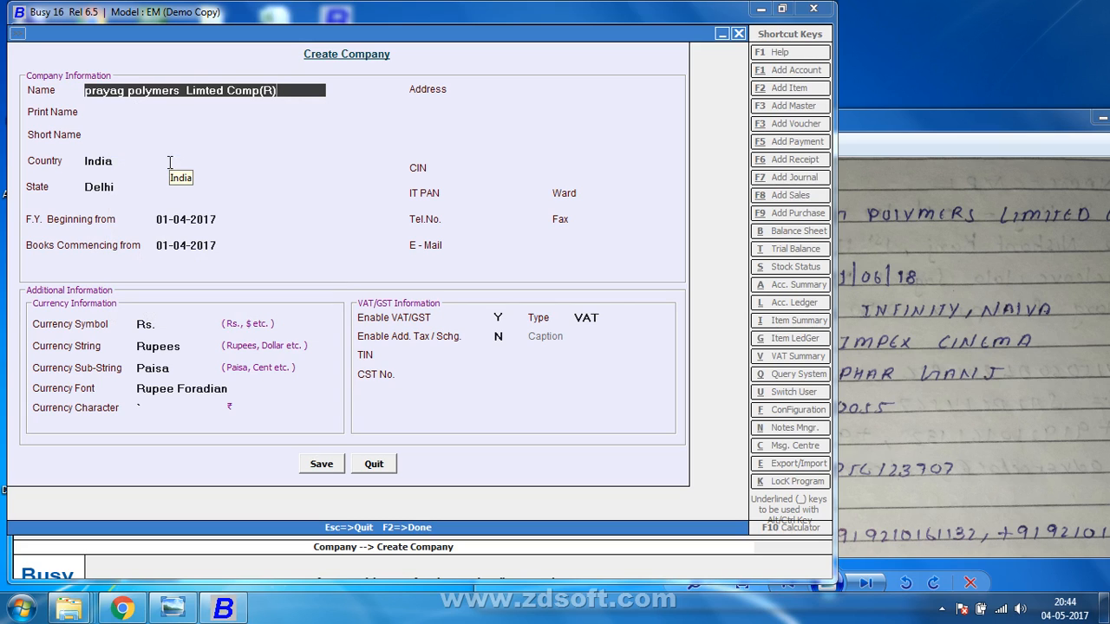
Capitalise the name's first two words to 'Prayag Polymers'.
{"action": "left_click", "coordinate": [95, 97]}
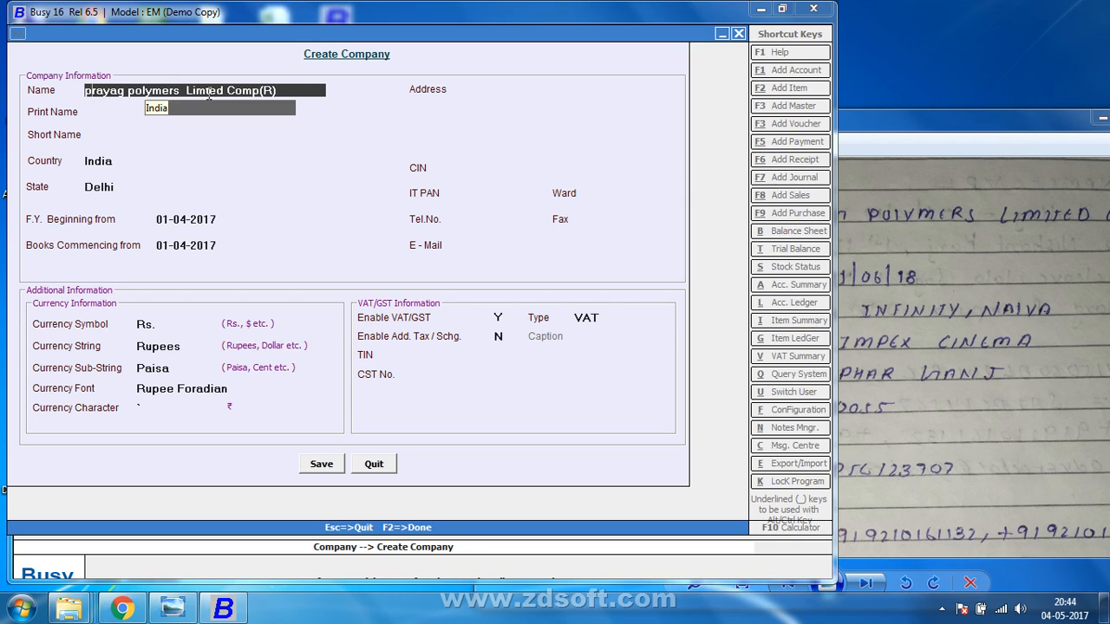
{"action": "key", "text": "BackSpace"}
{"action": "type", "text": "P"}
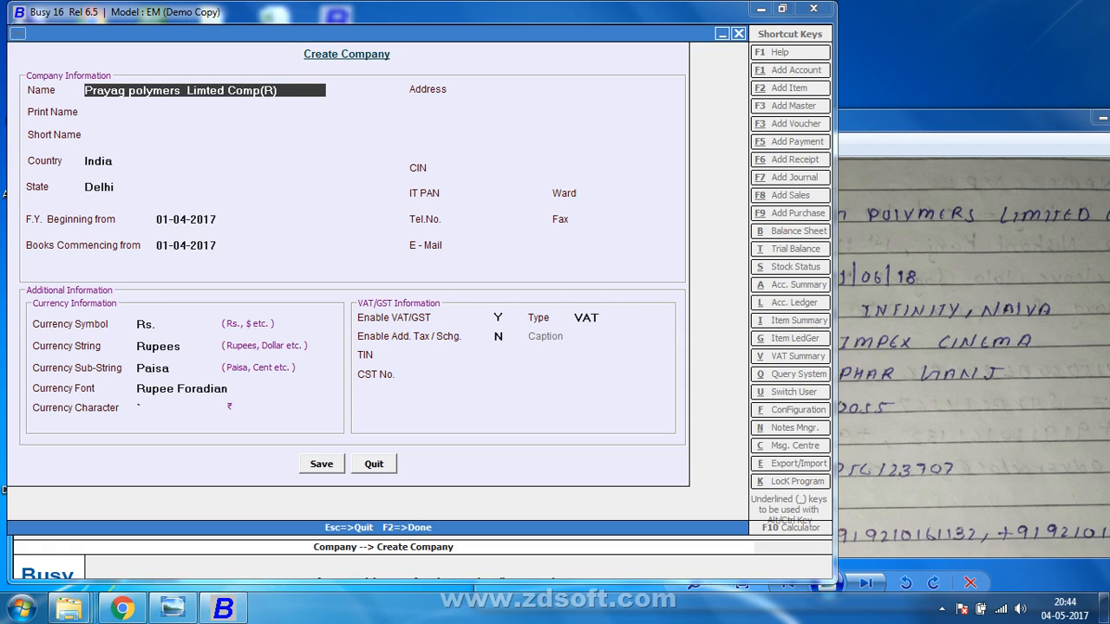
{"action": "left_click", "coordinate": [139, 90]}
{"action": "key", "text": "BackSpace"}
{"action": "type", "text": "P"}
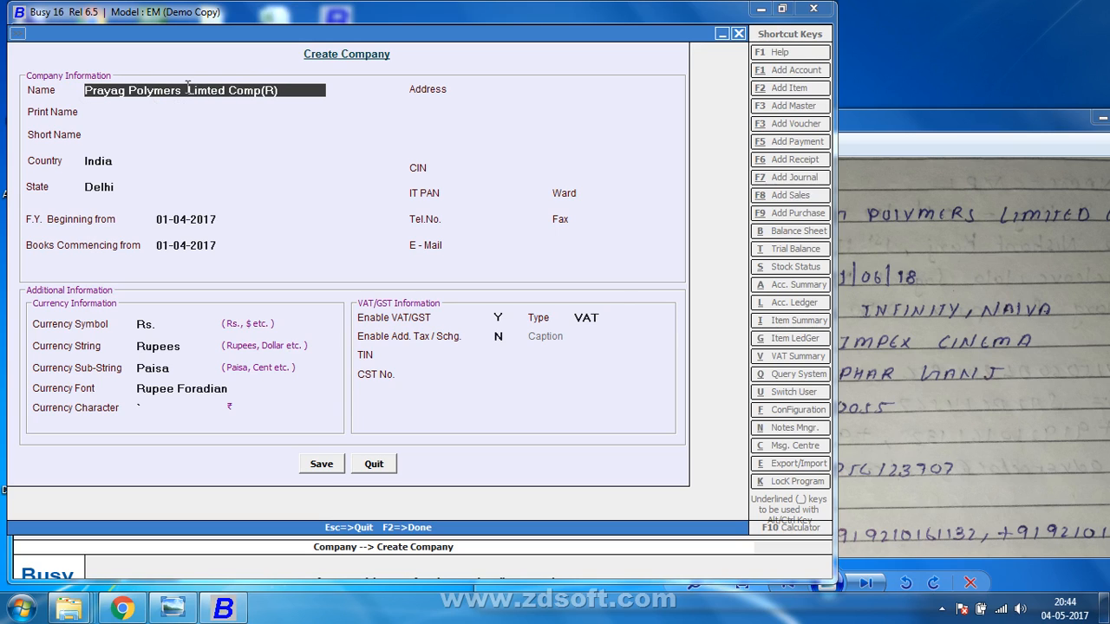
Complete 'Comp' so the name reads Prayag Polymers Limted Company(R).
{"action": "left_click", "coordinate": [262, 92]}
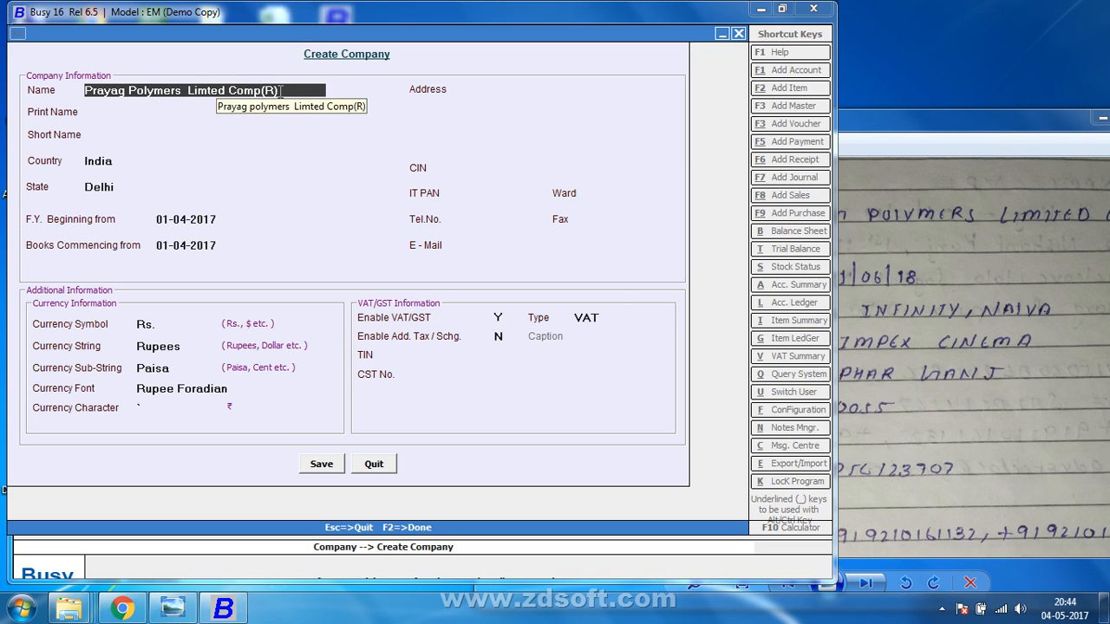
{"action": "type", "text": "A"}
{"action": "key", "text": "BackSpace"}
{"action": "type", "text": "ant"}
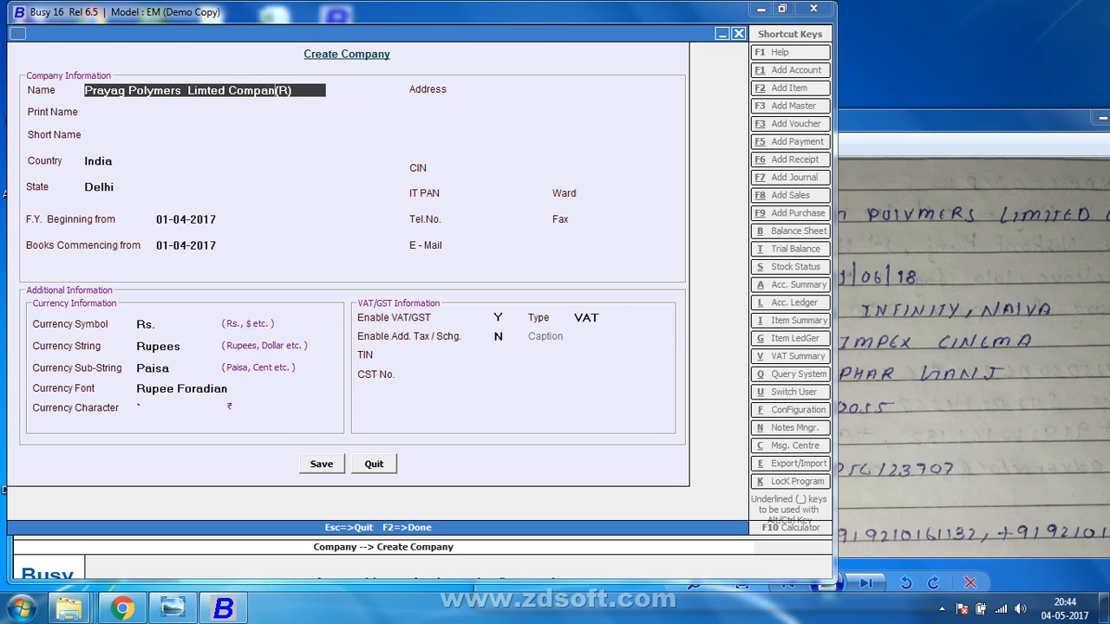
{"action": "key", "text": "BackSpace"}
{"action": "type", "text": "y"}
{"action": "left_click", "coordinate": [933, 139]}
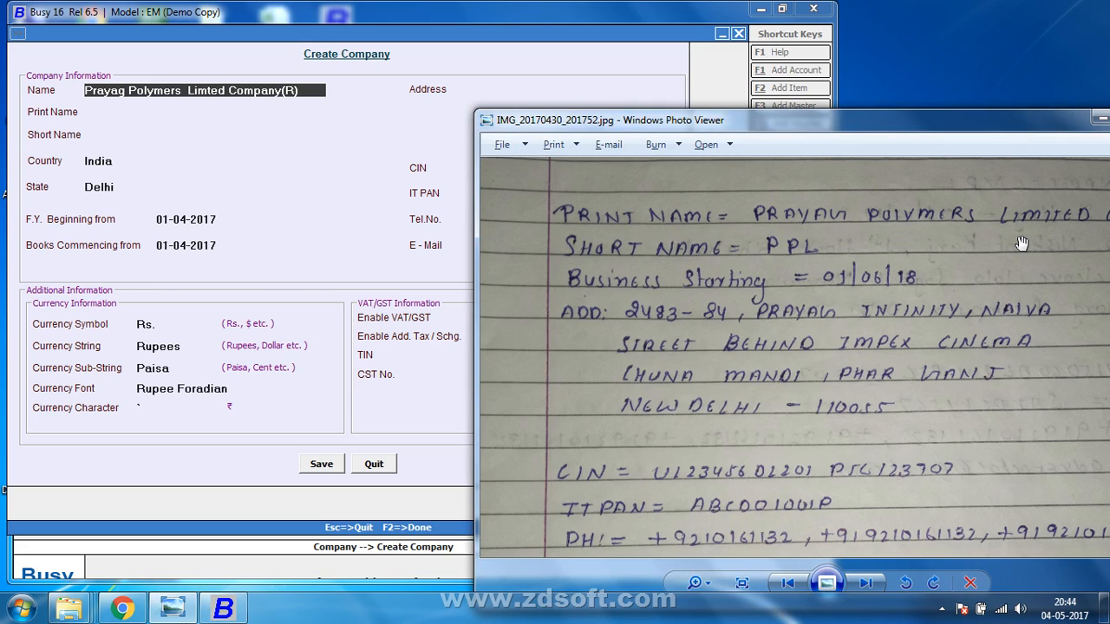
Accept the name so Print Name auto-fills, checking the handwritten note for the short name.
{"action": "left_click", "coordinate": [132, 163]}
{"action": "key", "text": "Return"}
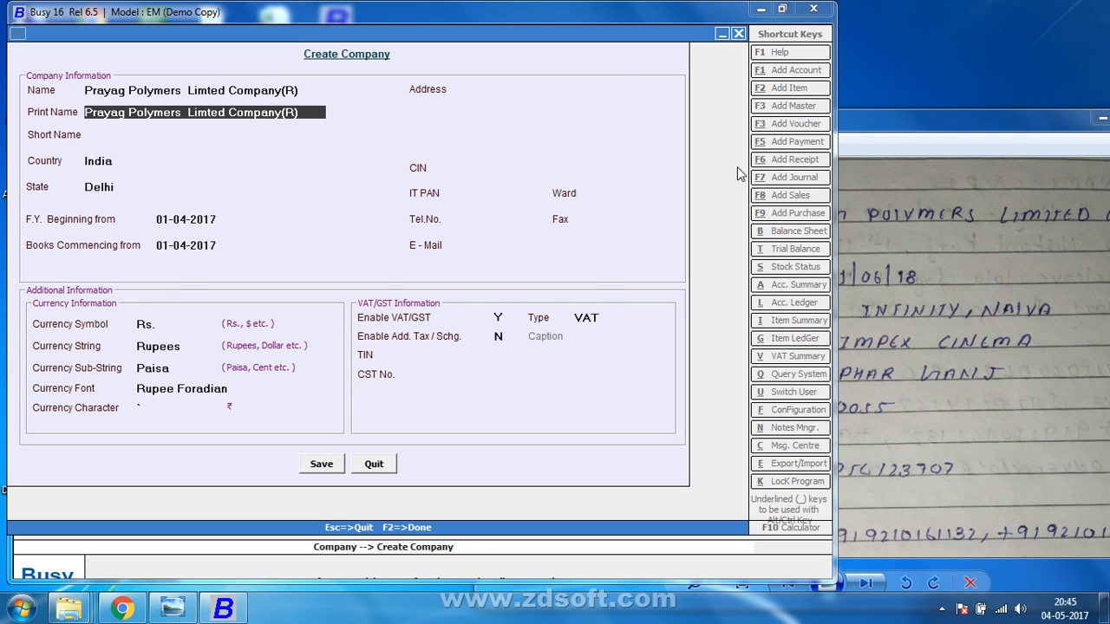
{"action": "left_click", "coordinate": [876, 136]}
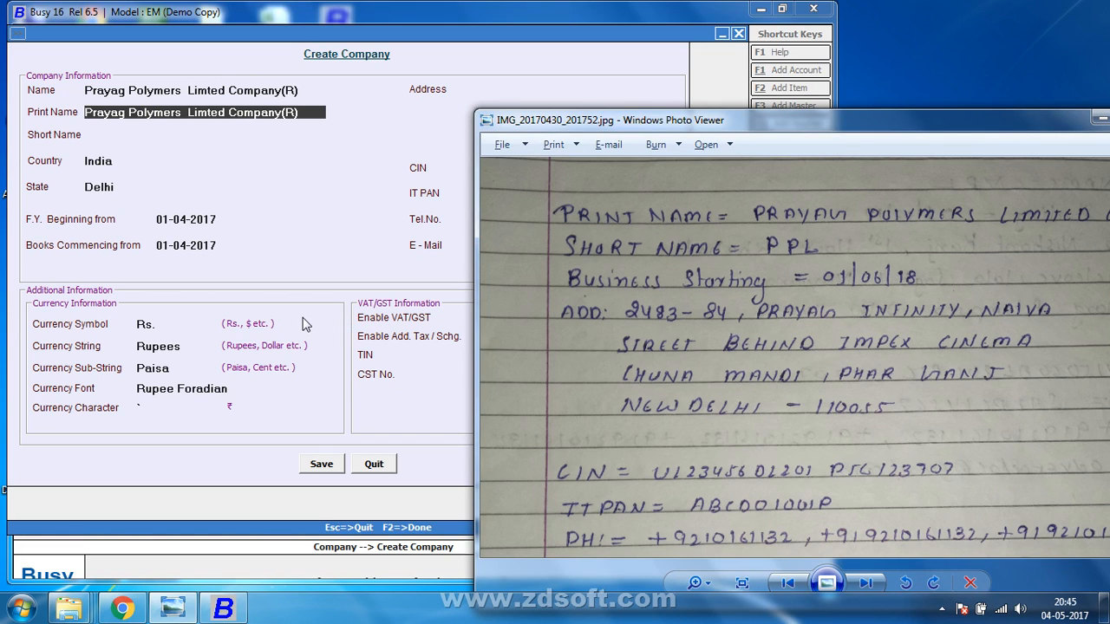
{"action": "left_click", "coordinate": [173, 130]}
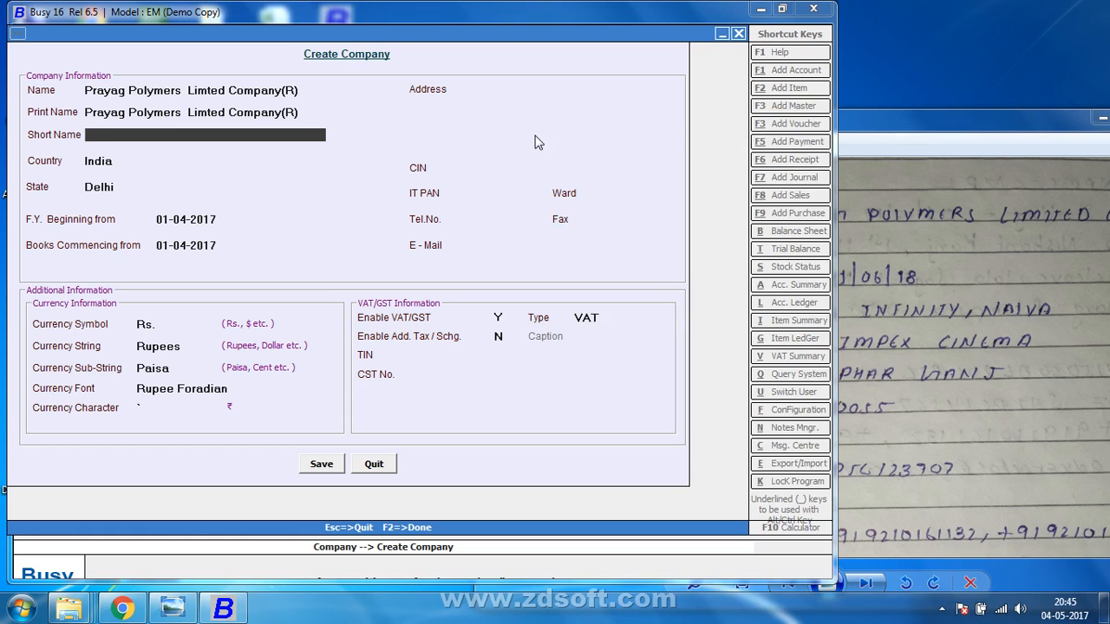
{"action": "left_click", "coordinate": [906, 138]}
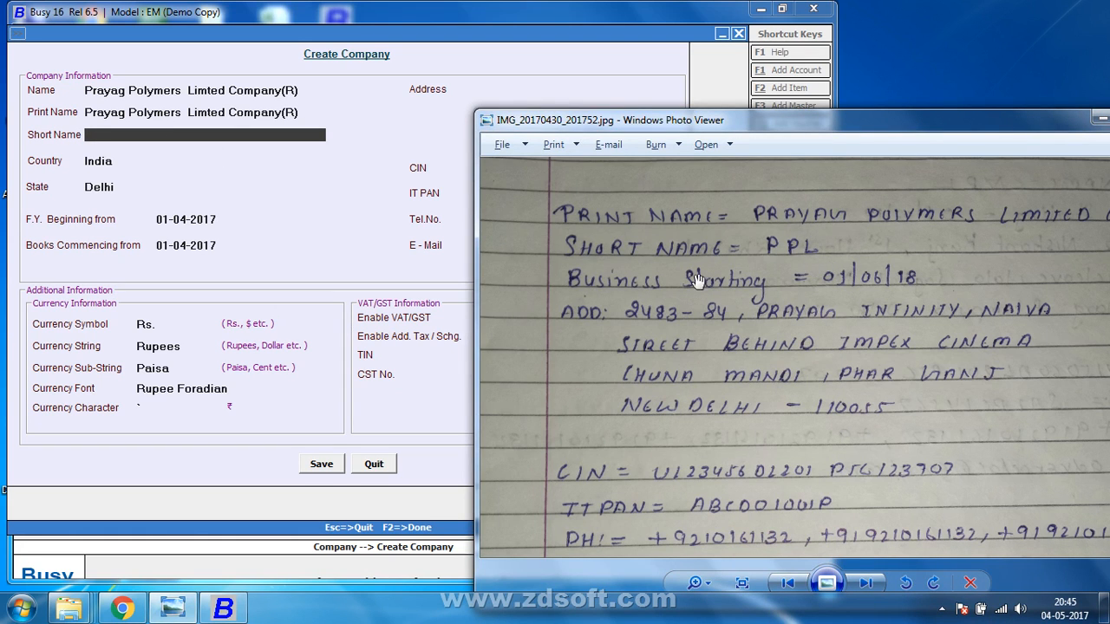
{"action": "left_click", "coordinate": [169, 127]}
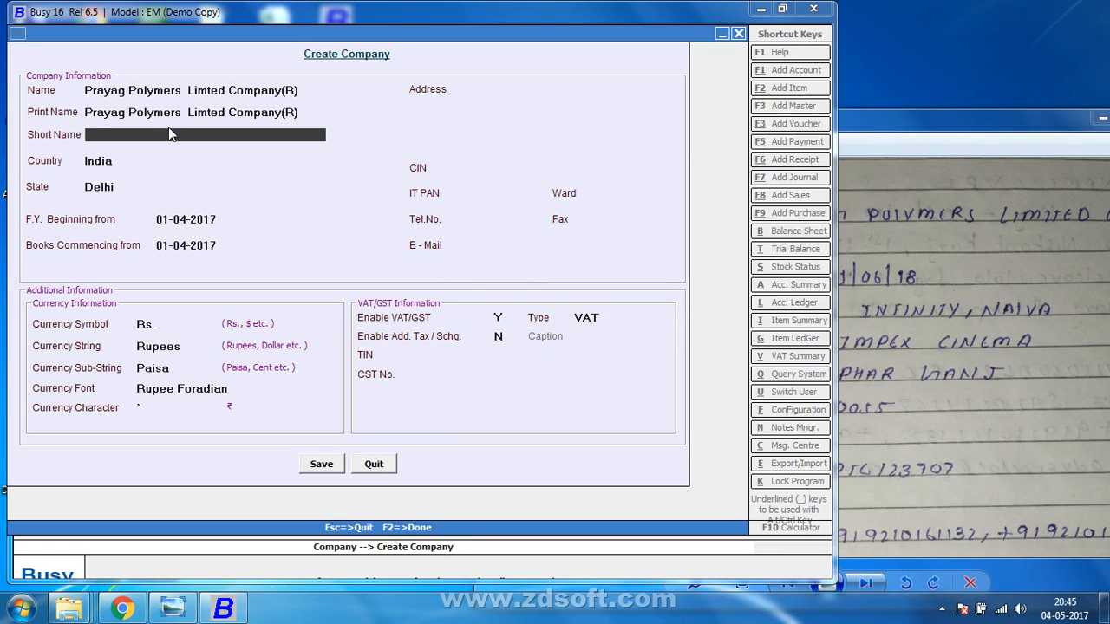
Enter short name PPL and keep India as country and Delhi as state.
{"action": "type", "text": "p"}
{"action": "key", "text": "BackSpace"}
{"action": "type", "text": "PPL"}
{"action": "key", "text": "Return"}
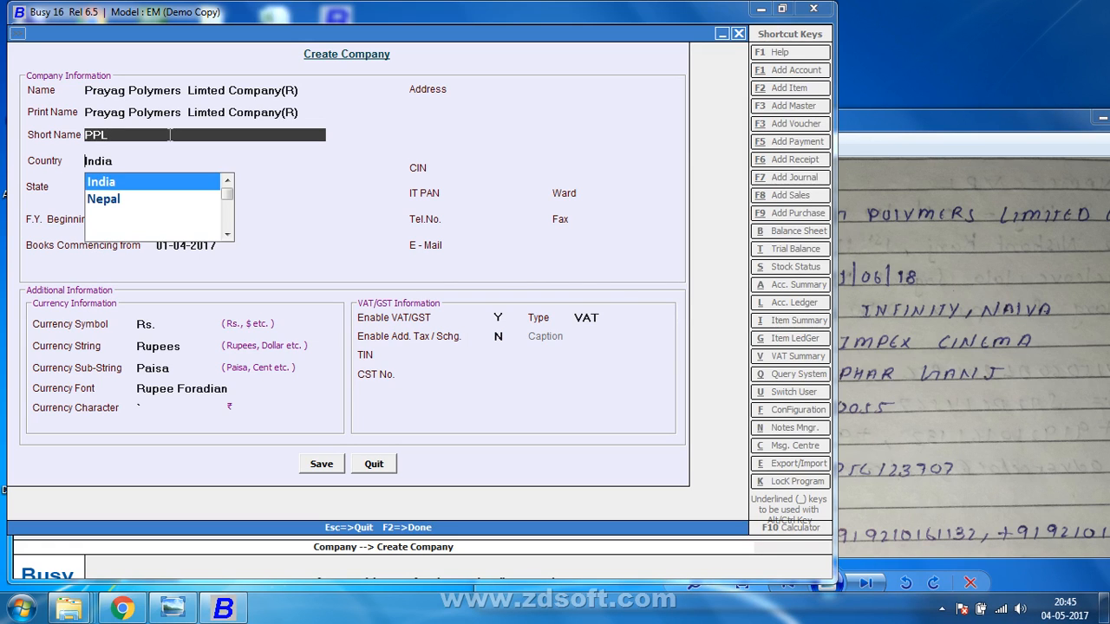
{"action": "key", "text": "Return"}
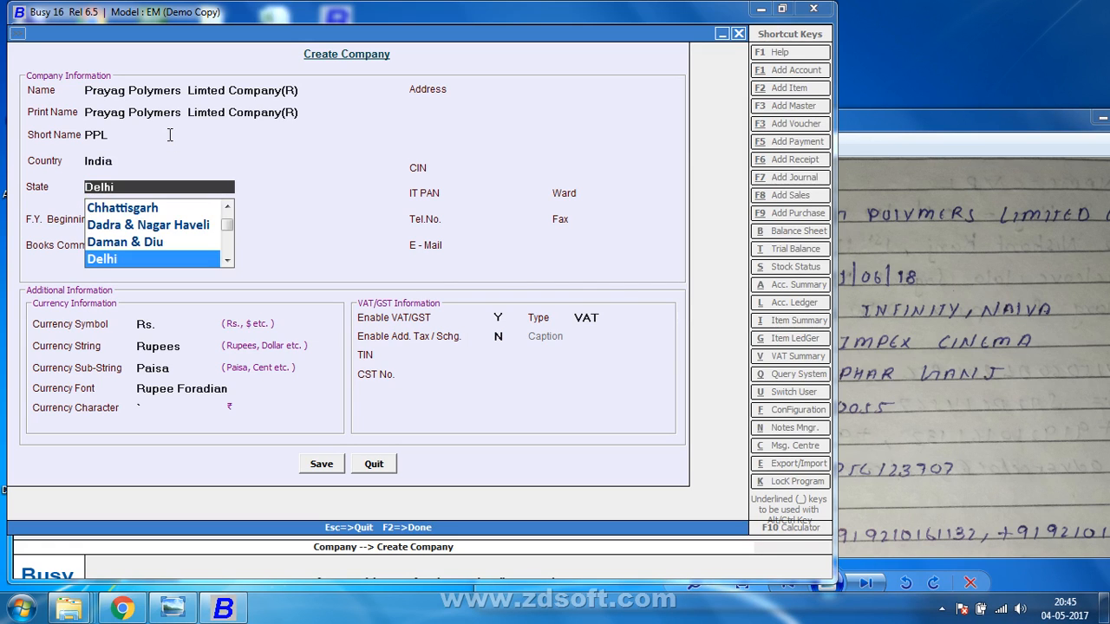
{"action": "key", "text": "Return"}
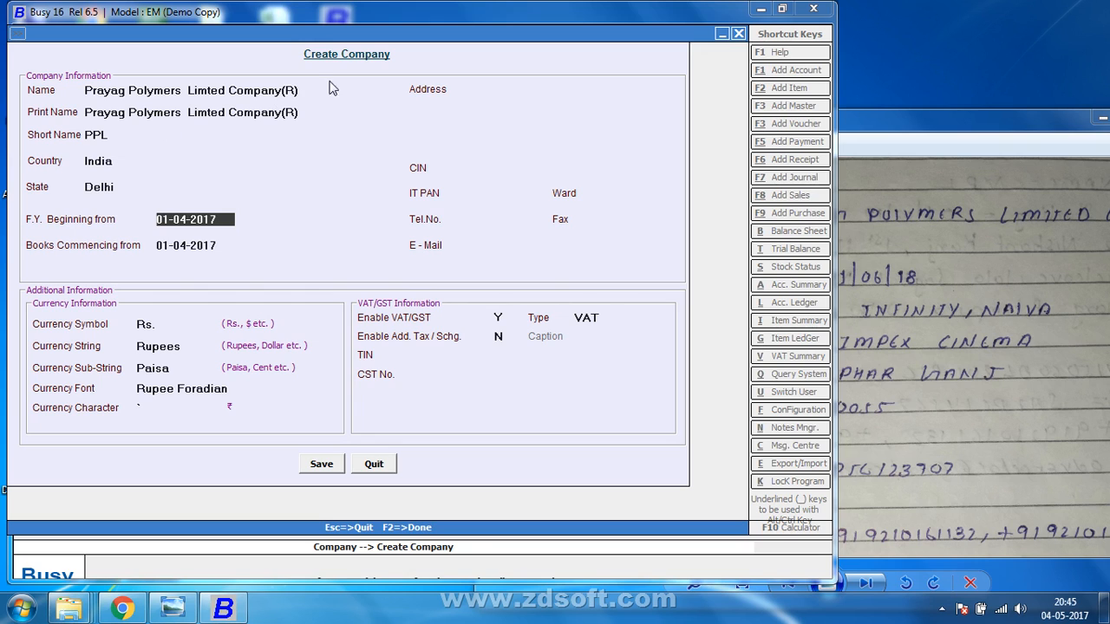
{"action": "left_click", "coordinate": [993, 141]}
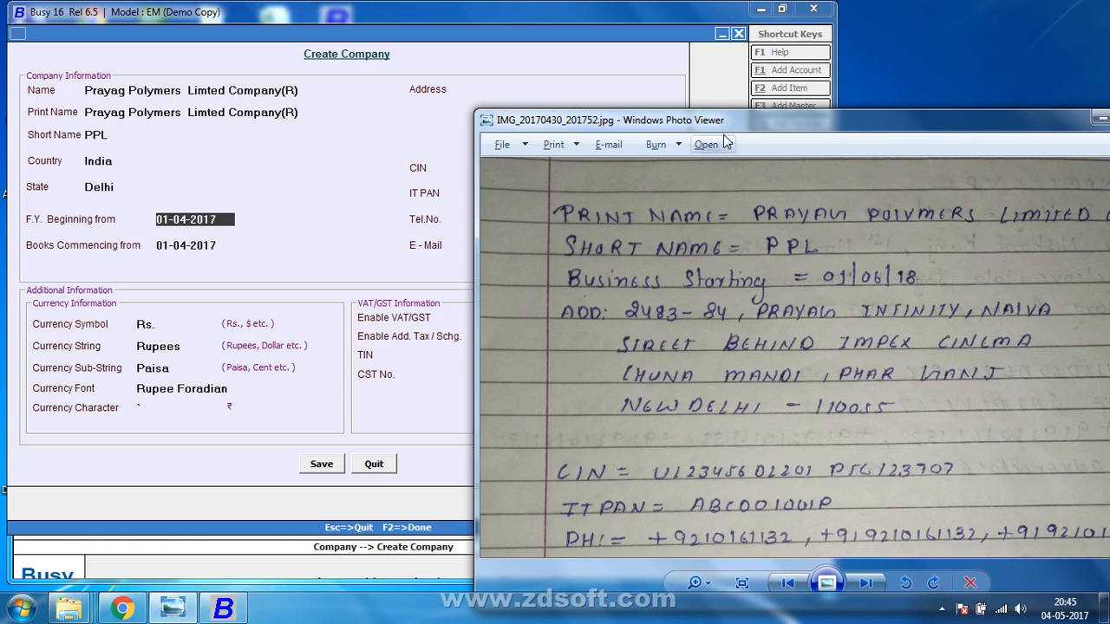
Switch back to the Create Company form at the Address field.
{"action": "left_click", "coordinate": [480, 89]}
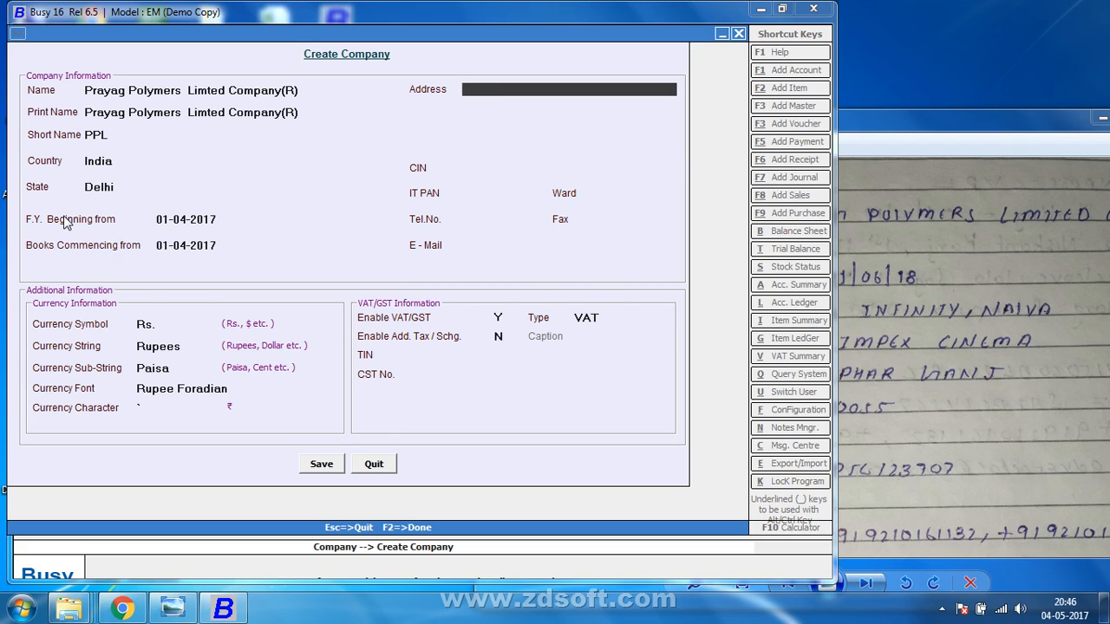
{"action": "type", "text": "01-4-2016 TO 31-3-2016"}
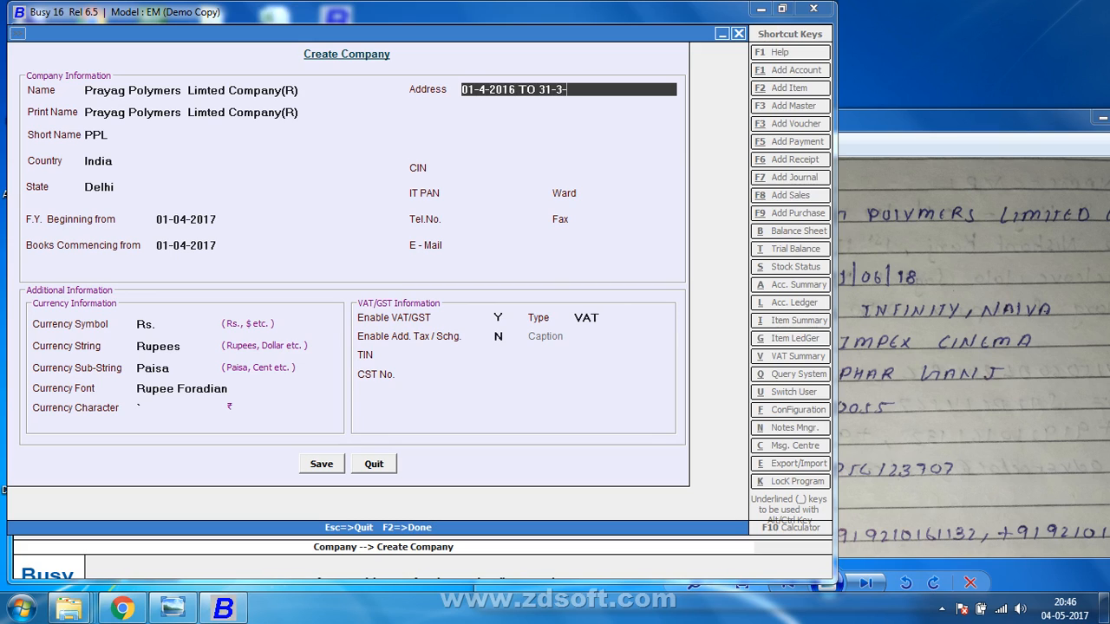
{"action": "type", "text": "8"}
{"action": "key", "text": "BackSpace"}
{"action": "type", "text": "7"}
{"action": "key", "text": "Return"}
{"action": "type", "text": "01-"}
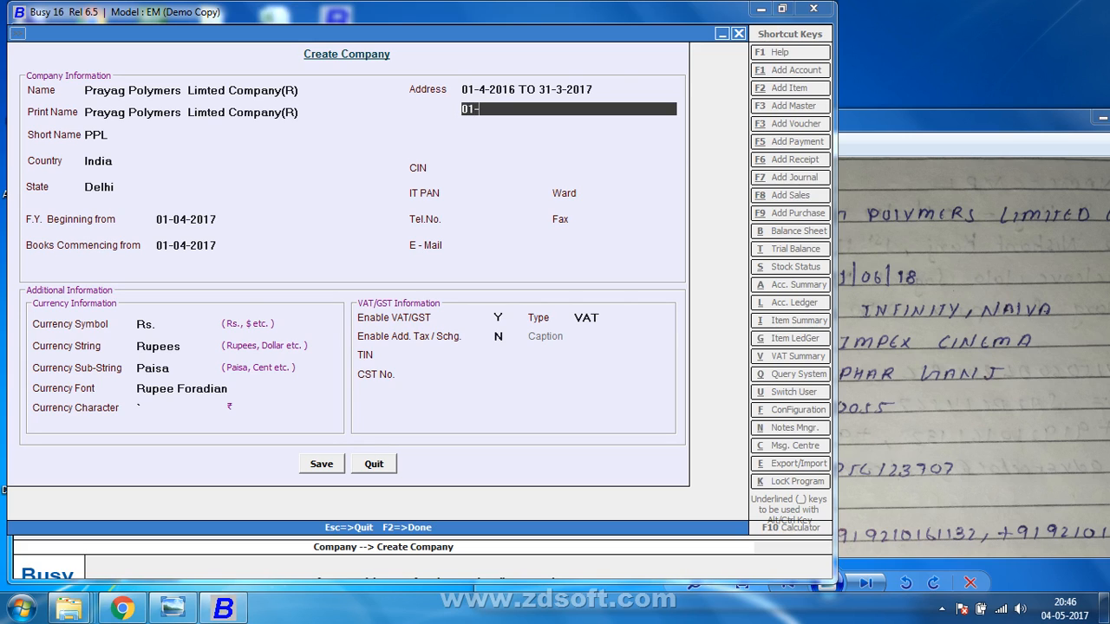
{"action": "type", "text": "8-2017 TO 31-3-2018"}
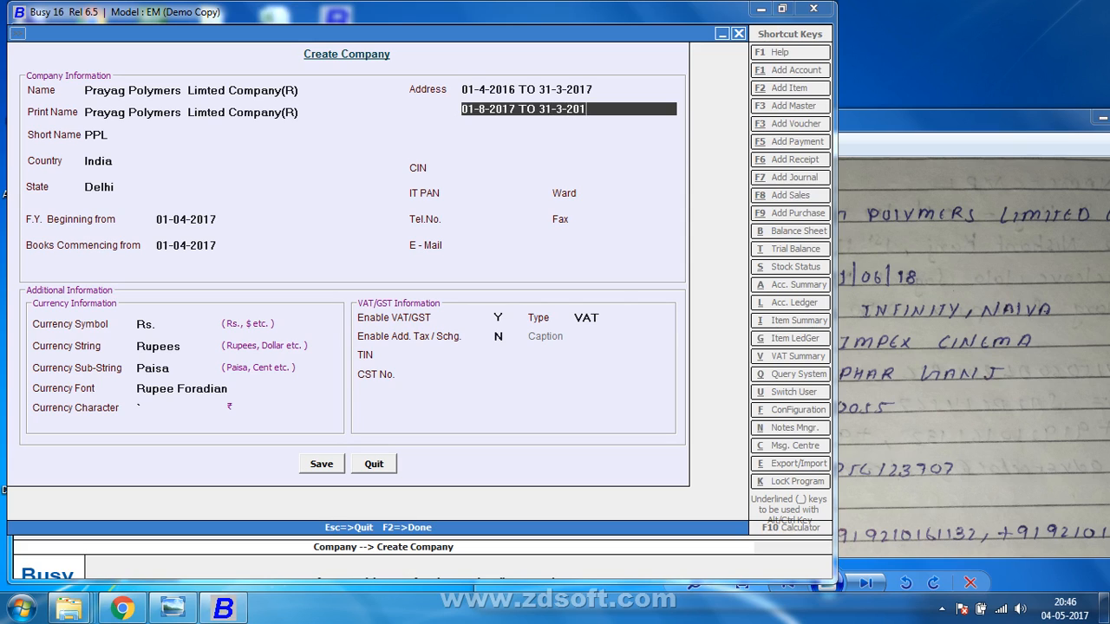
{"action": "key", "text": "Return"}
{"action": "type", "text": "1-"}
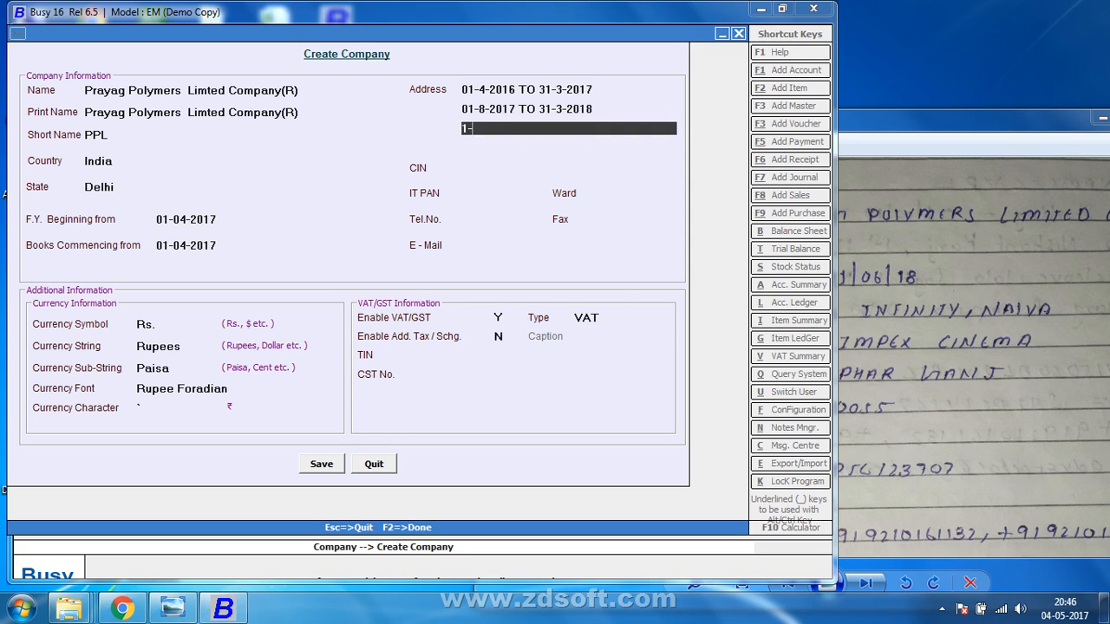
{"action": "type", "text": "9-2018-201"}
{"action": "key", "text": "BackSpace"}
{"action": "key", "text": "BackSpace"}
{"action": "key", "text": "BackSpace"}
{"action": "type", "text": "TO 31-3-2019"}
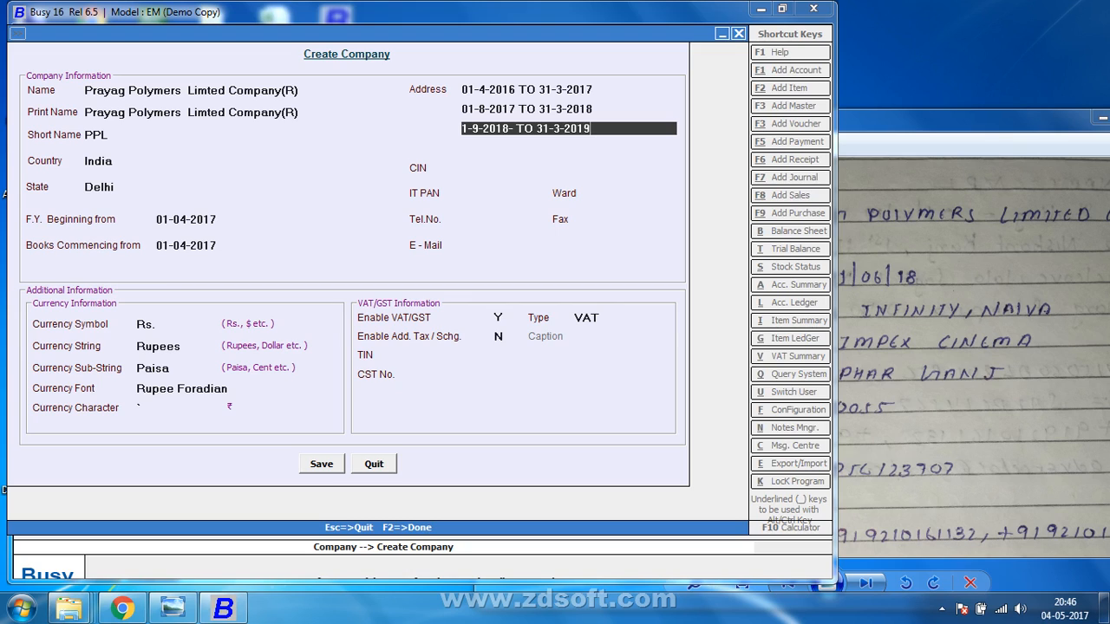
{"action": "key", "text": "Return"}
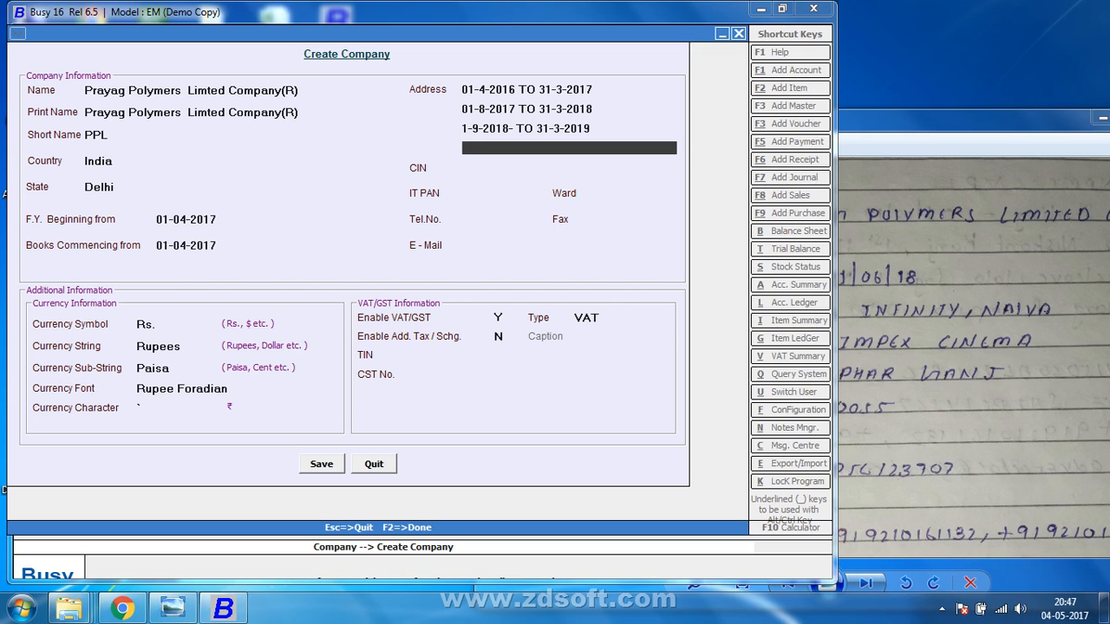
{"action": "key", "text": "BackSpace"}
{"action": "key", "text": "BackSpace"}
{"action": "key", "text": "BackSpace"}
{"action": "key", "text": "BackSpace"}
{"action": "key", "text": "BackSpace"}
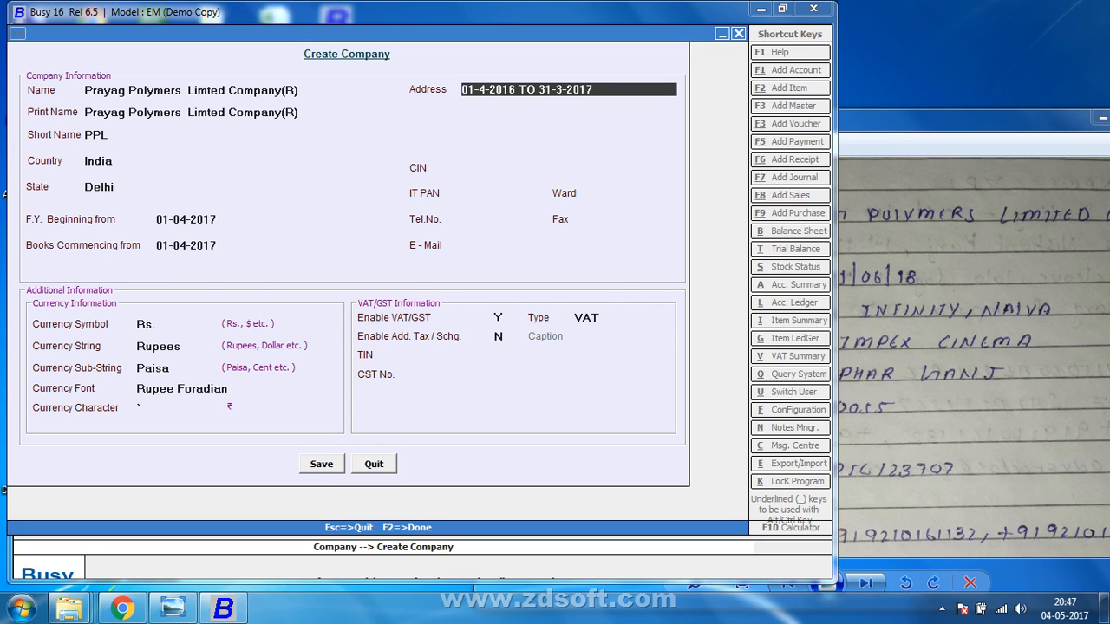
{"action": "key", "text": "Down"}
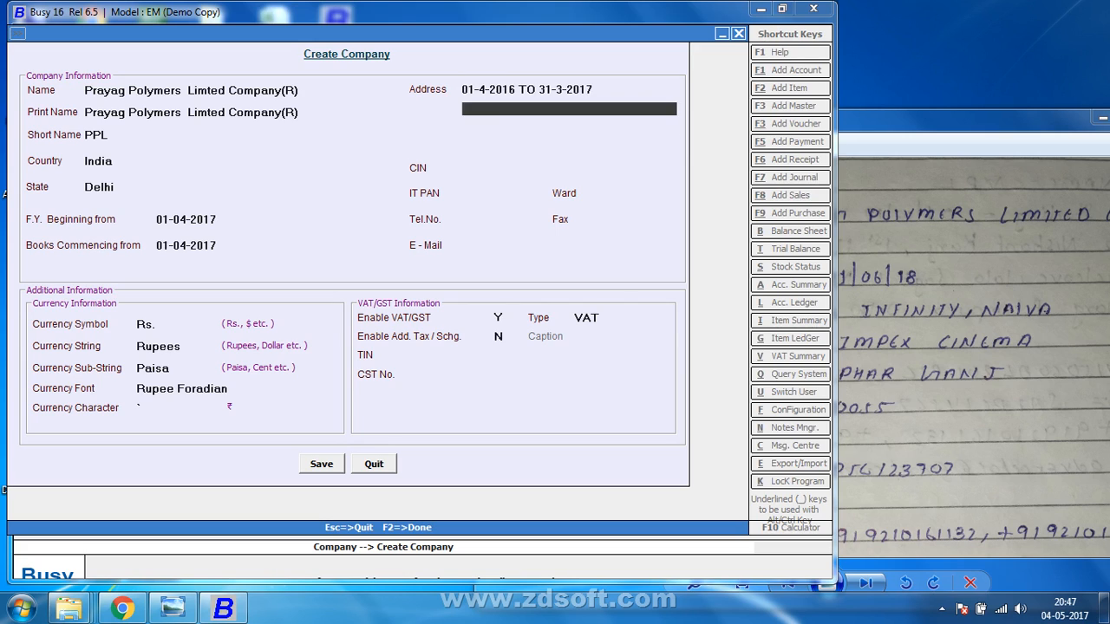
{"action": "key", "text": "Up"}
{"action": "key", "text": "BackSpace"}
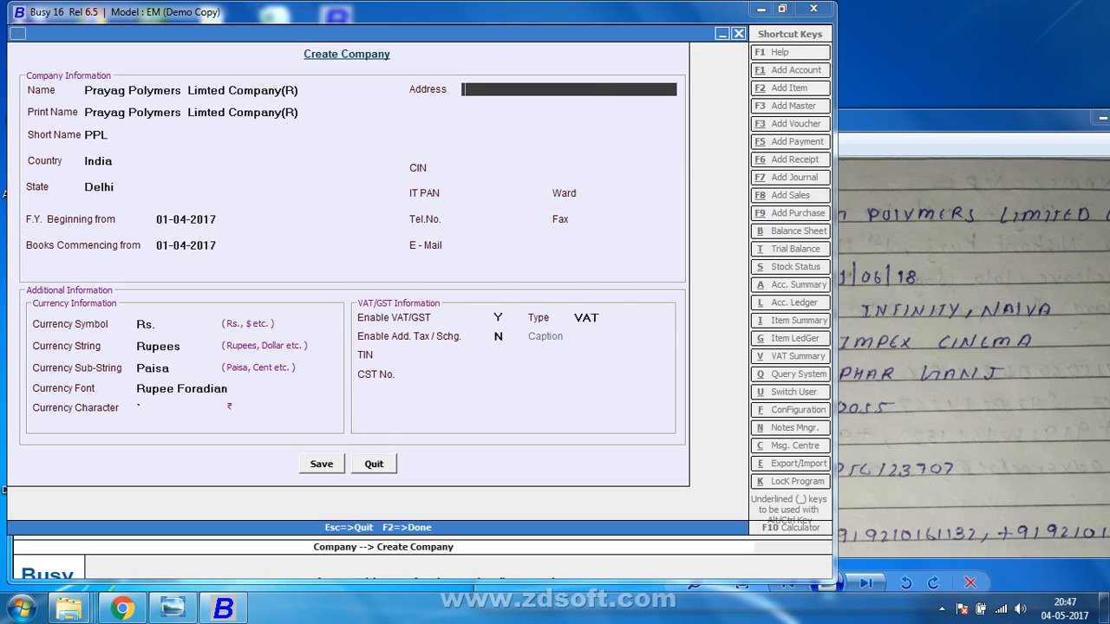
{"action": "type", "text": "01-1-2017 TO 31-3-2017"}
{"action": "key", "text": "Return"}
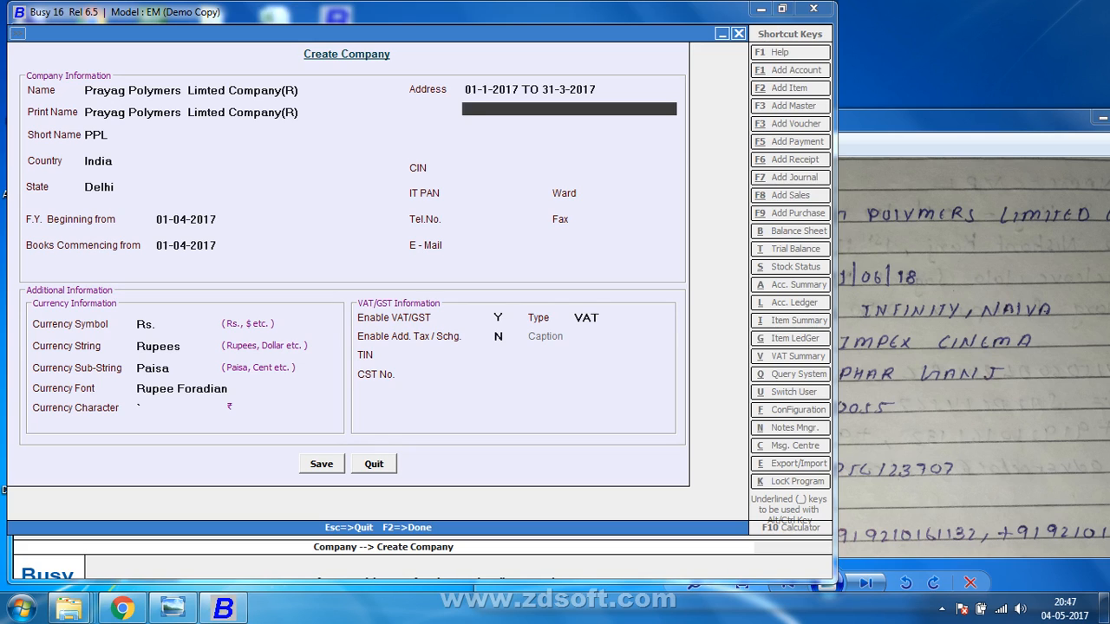
{"action": "type", "text": "206-2017"}
{"action": "key", "text": "Return"}
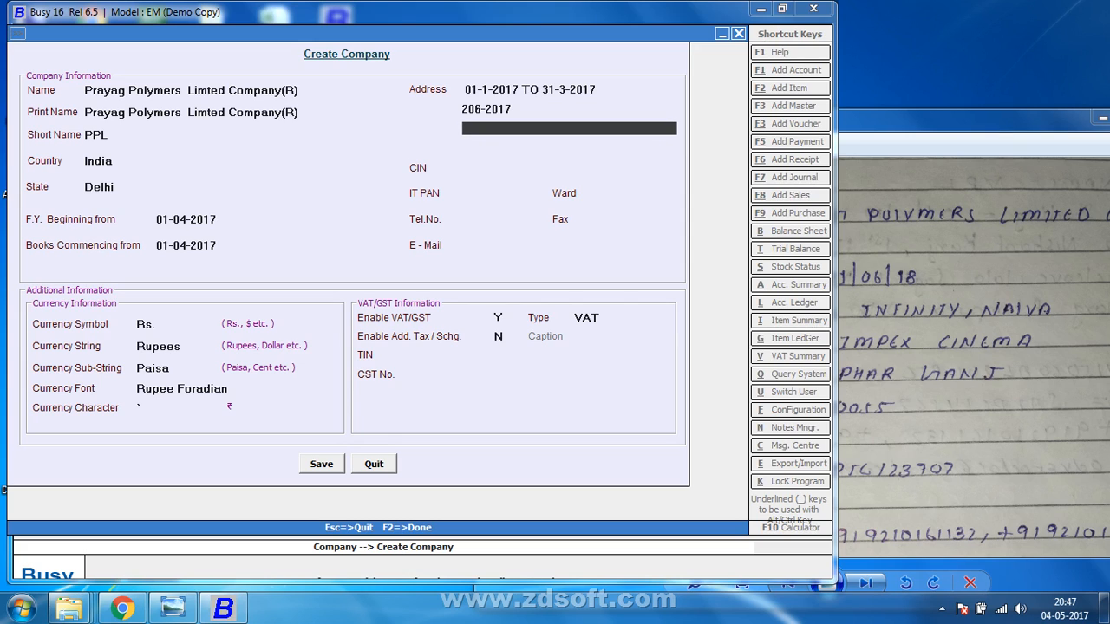
{"action": "key", "text": "Up"}
{"action": "type", "text": "201-"}
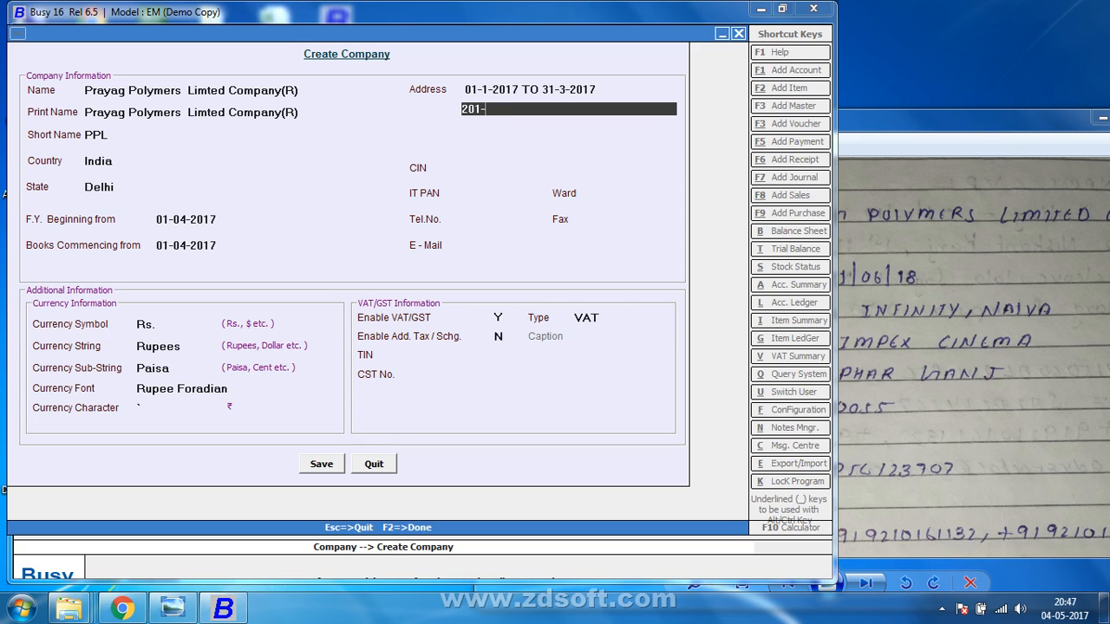
{"action": "type", "text": "6-2017"}
{"action": "key", "text": "Return"}
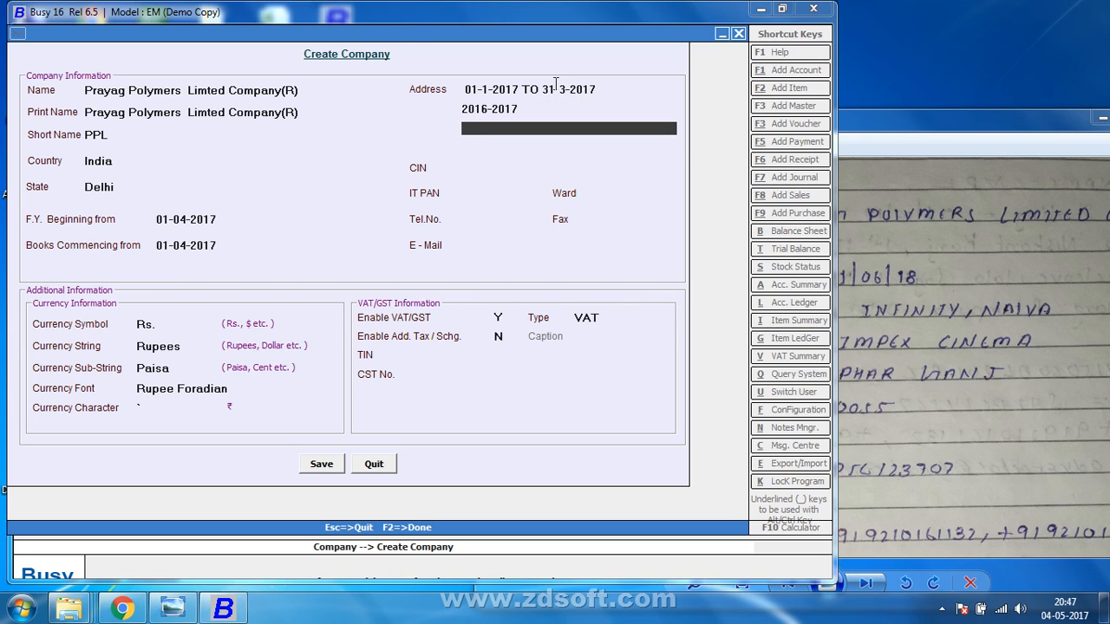
{"action": "key", "text": "BackSpace"}
{"action": "key", "text": "BackSpace"}
{"action": "key", "text": "BackSpace"}
{"action": "key", "text": "BackSpace"}
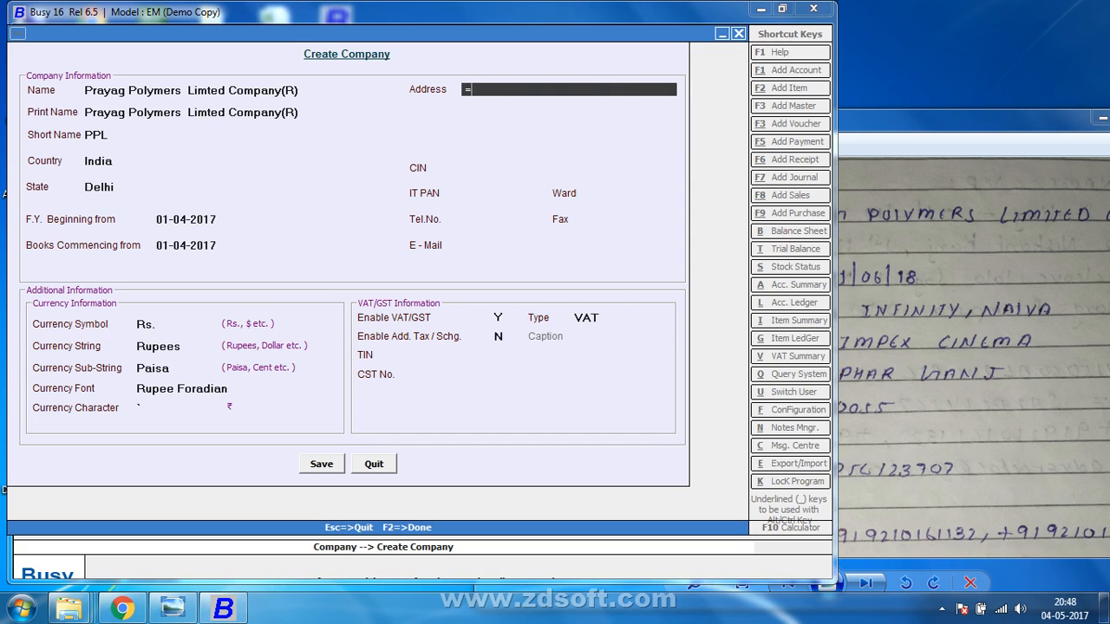
{"action": "key", "text": "Up"}
{"action": "key", "text": "Up"}
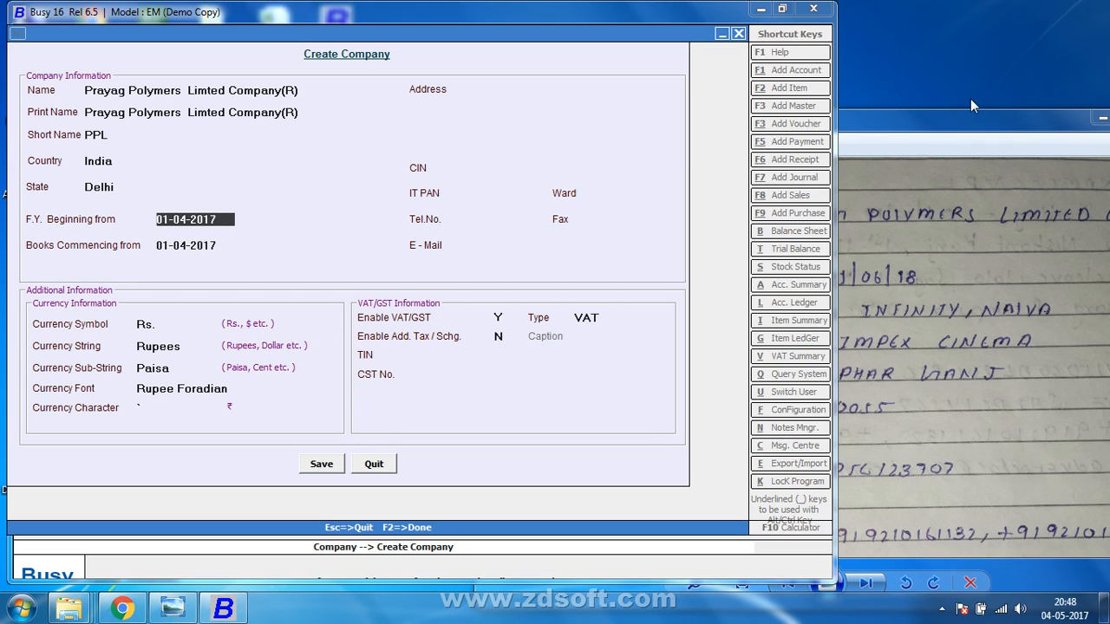
Change the financial year beginning to 01-04-2018 and accept the matching books commencing date.
{"action": "left_click", "coordinate": [958, 122]}
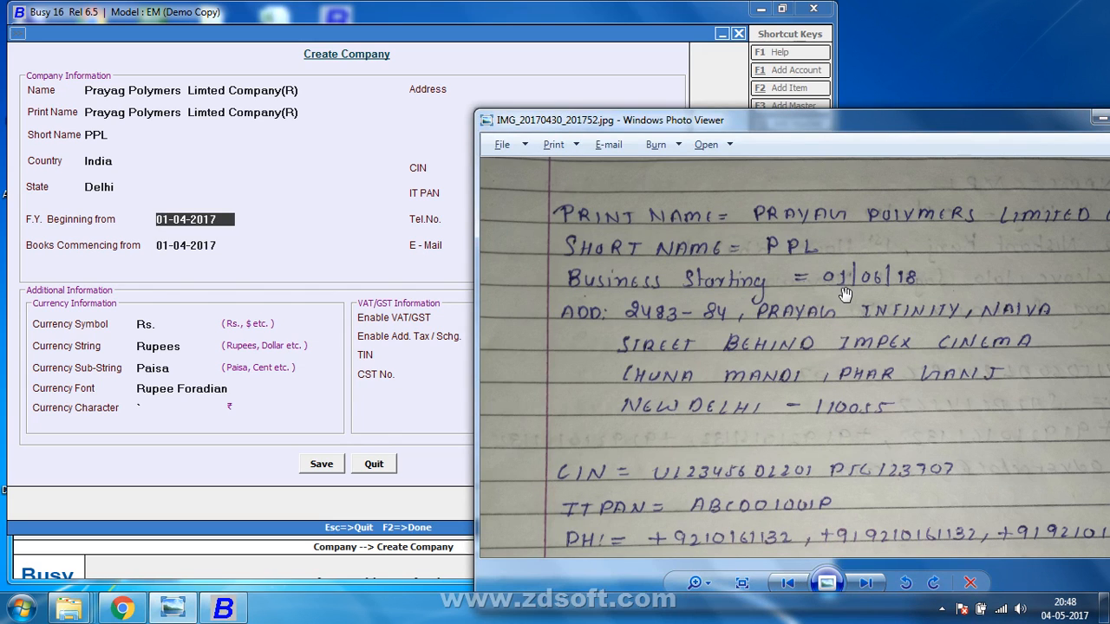
{"action": "left_click", "coordinate": [226, 220]}
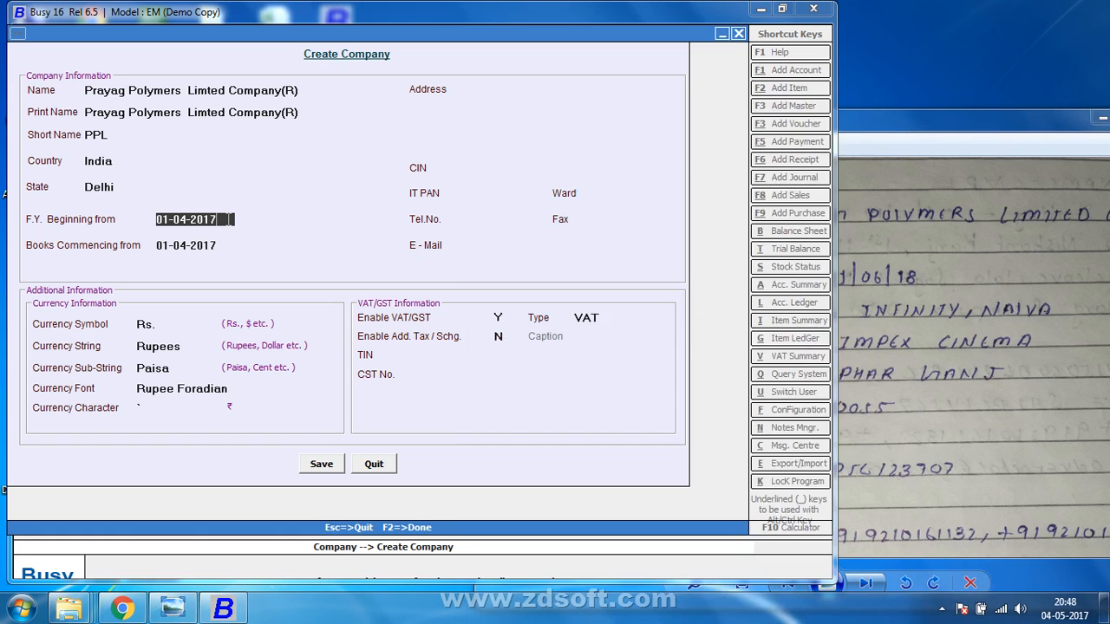
{"action": "key", "text": "BackSpace"}
{"action": "type", "text": "8"}
{"action": "key", "text": "Return"}
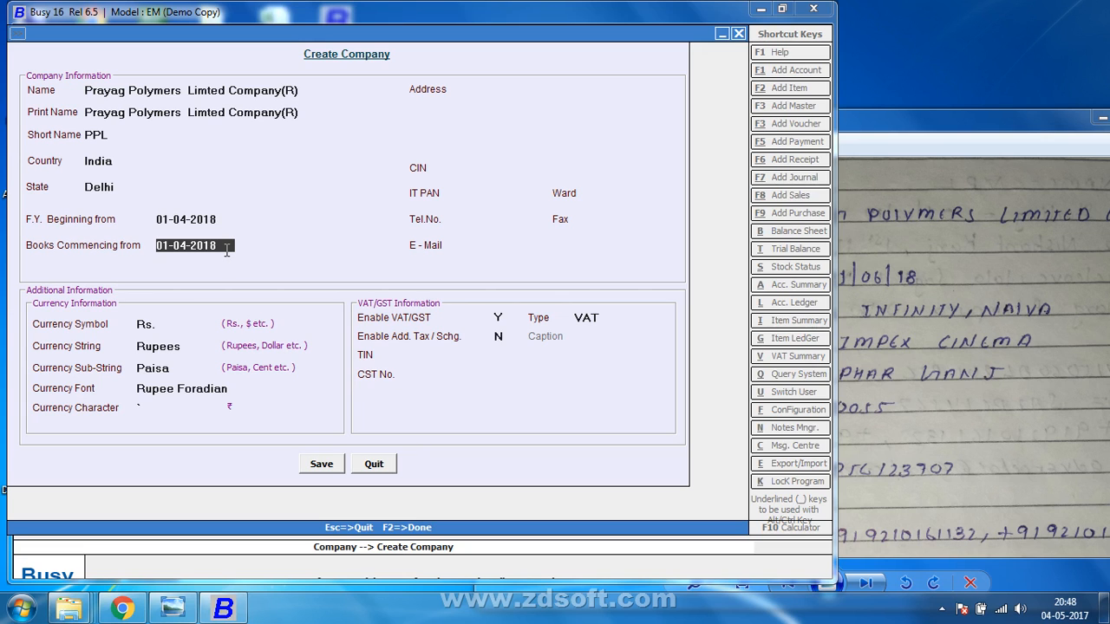
{"action": "key", "text": "Return"}
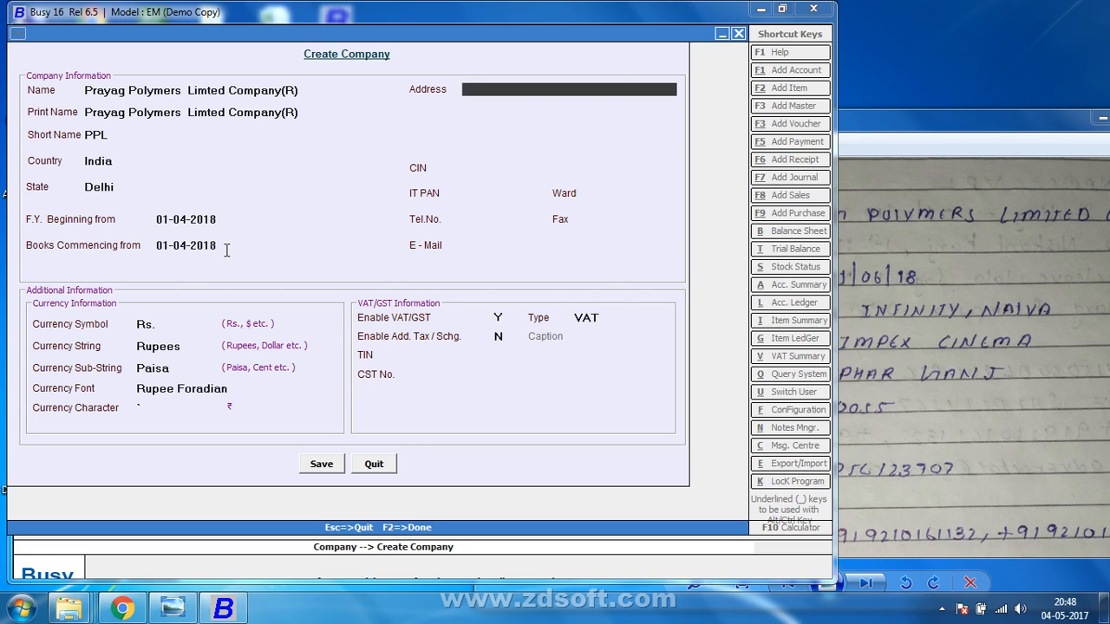
Insert 'Priva' after Polymers in the company name, checking the handwritten notes.
{"action": "left_click", "coordinate": [858, 130]}
{"action": "scroll", "coordinate": [748, 384], "scroll_direction": "down", "scroll_amount": 1}
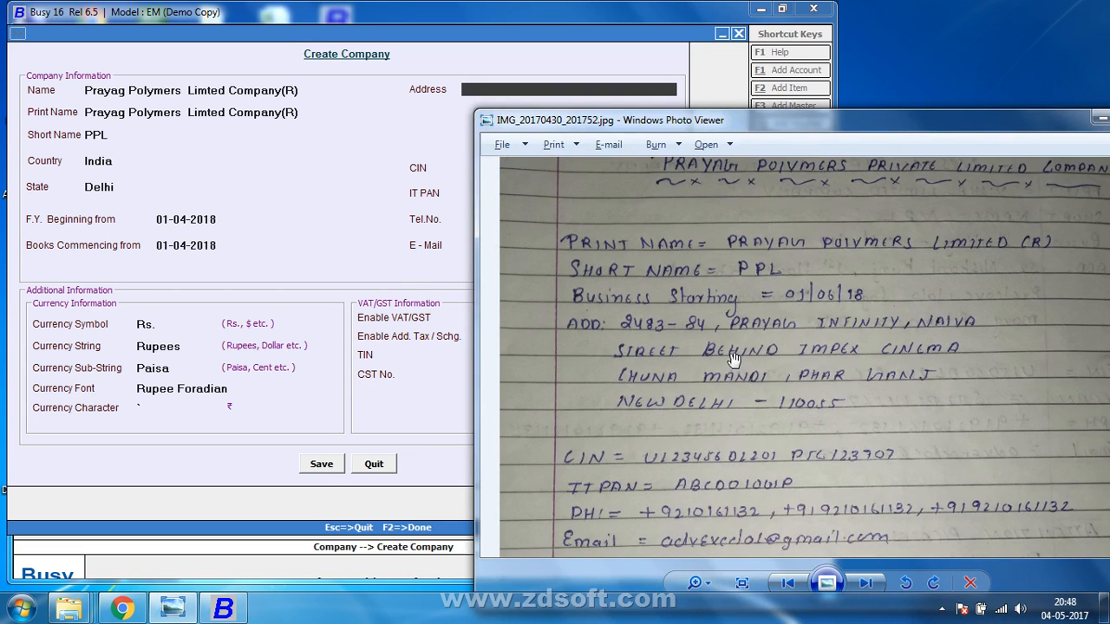
{"action": "left_click_drag", "start_coordinate": [789, 254], "coordinate": [790, 300]}
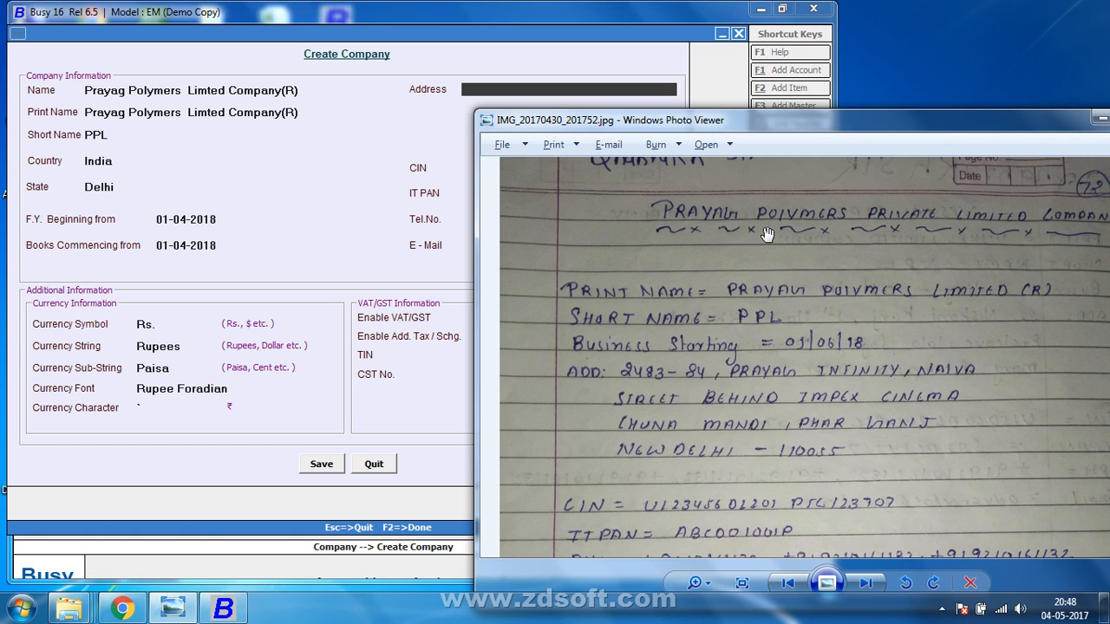
{"action": "left_click", "coordinate": [184, 90]}
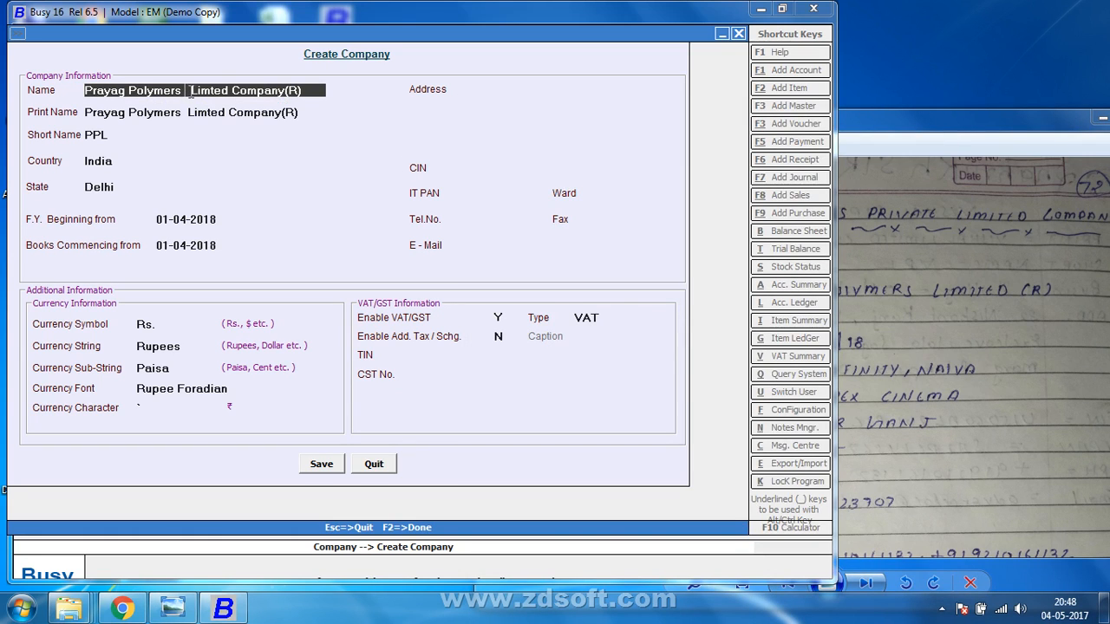
{"action": "type", "text": "p"}
{"action": "key", "text": "BackSpace"}
{"action": "type", "text": "Priva"}
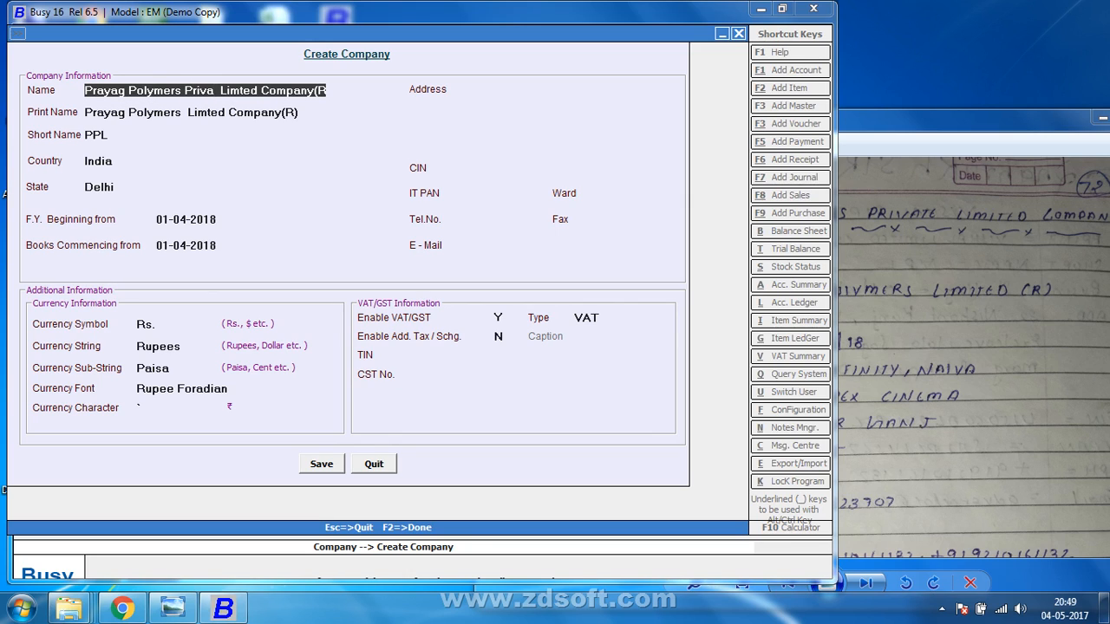
Keep the print name as 'Prayag Polymers Limted Company(R)' and move down to the first address line.
{"action": "left_click", "coordinate": [201, 112]}
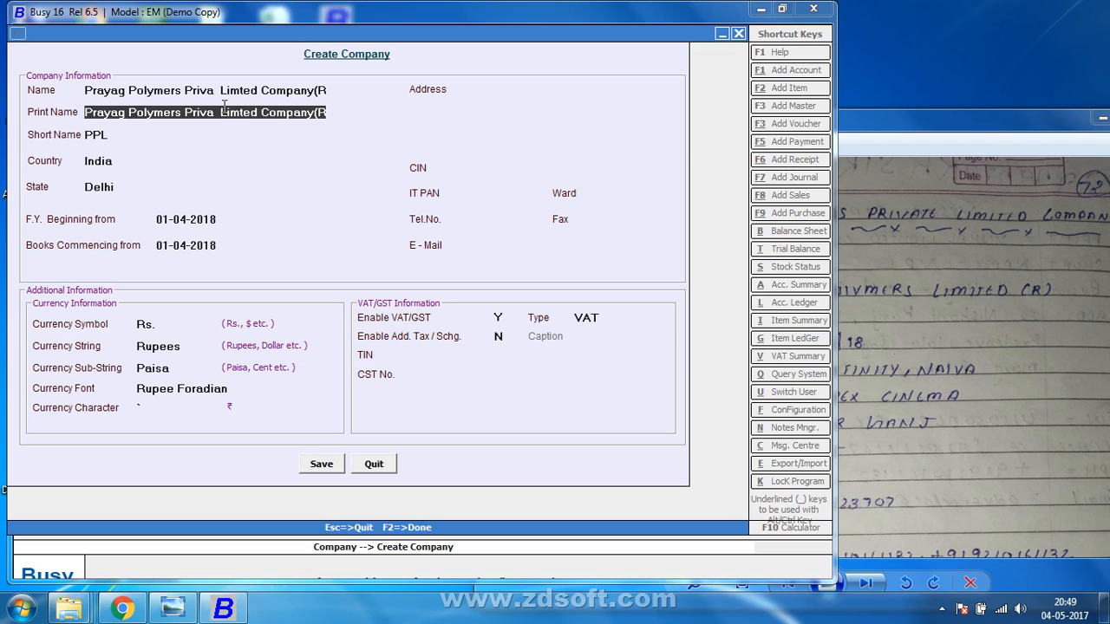
{"action": "key", "text": "BackSpace"}
{"action": "key", "text": "BackSpace"}
{"action": "key", "text": "BackSpace"}
{"action": "key", "text": "BackSpace"}
{"action": "key", "text": "BackSpace"}
{"action": "key", "text": "BackSpace"}
{"action": "key", "text": "BackSpace"}
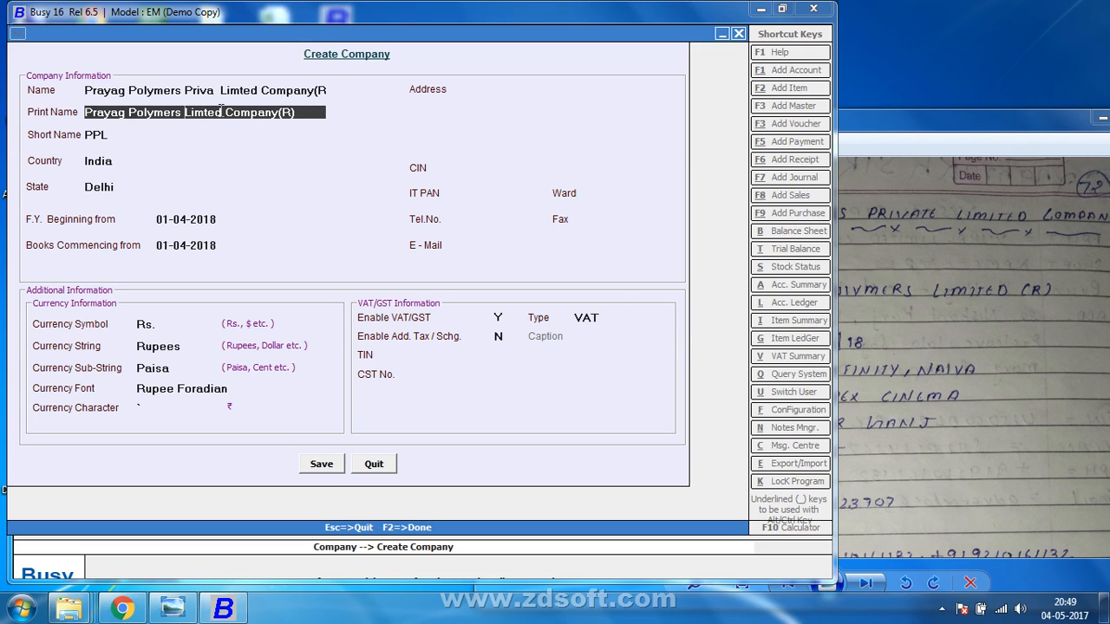
{"action": "key", "text": "Return"}
{"action": "key", "text": "Return"}
{"action": "key", "text": "Return"}
{"action": "key", "text": "Return"}
{"action": "key", "text": "Return"}
{"action": "key", "text": "Return"}
{"action": "key", "text": "Return"}
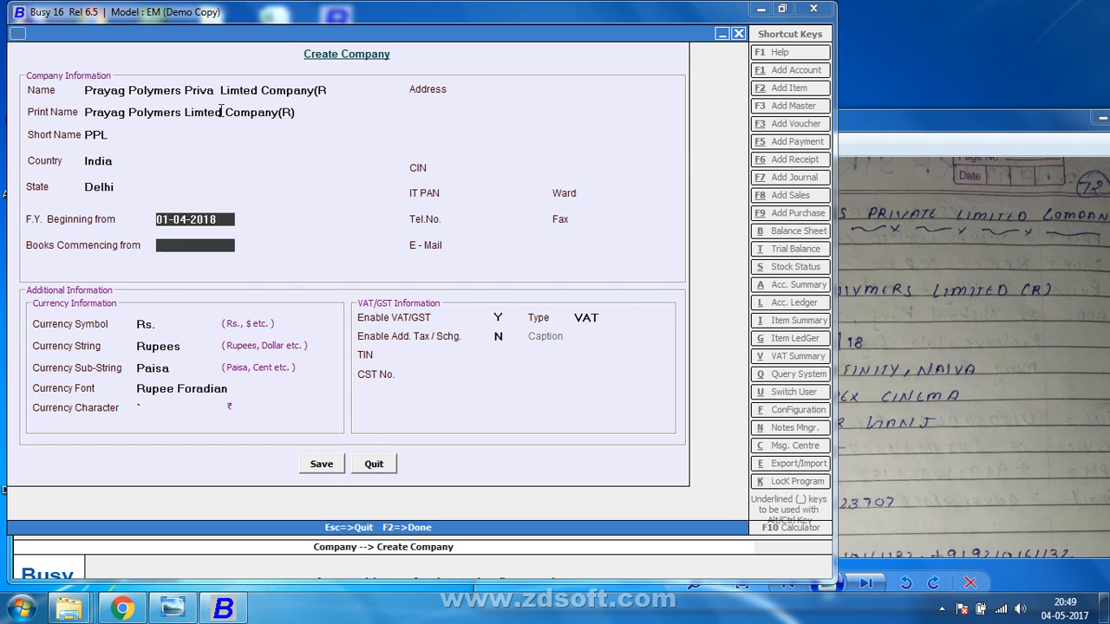
{"action": "key", "text": "Return"}
{"action": "key", "text": "Up"}
{"action": "key", "text": "Up"}
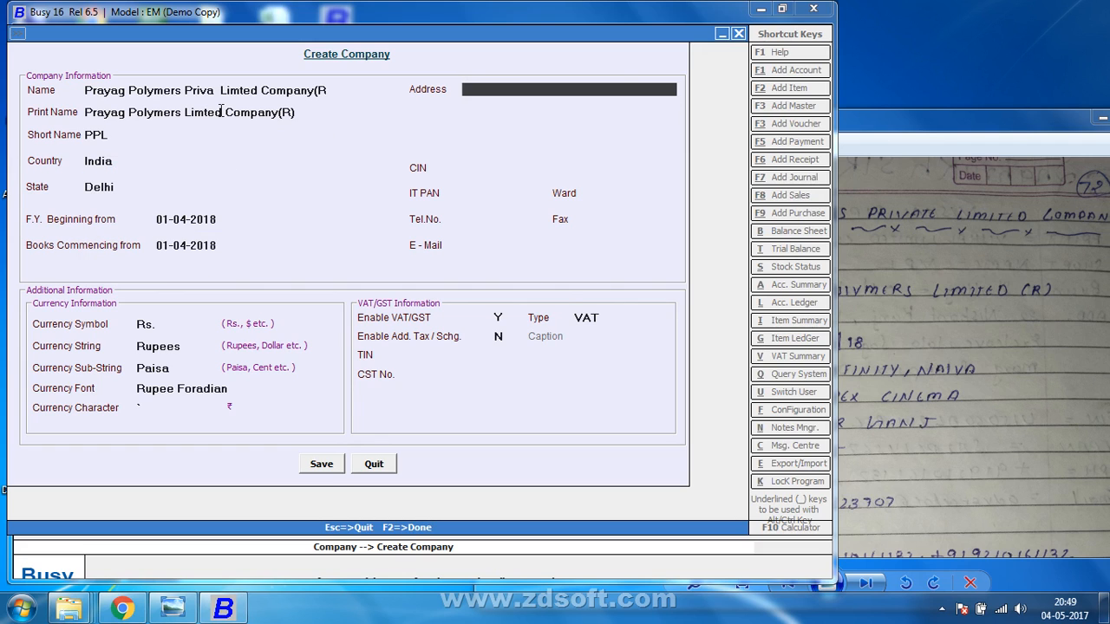
{"action": "left_click", "coordinate": [1020, 144]}
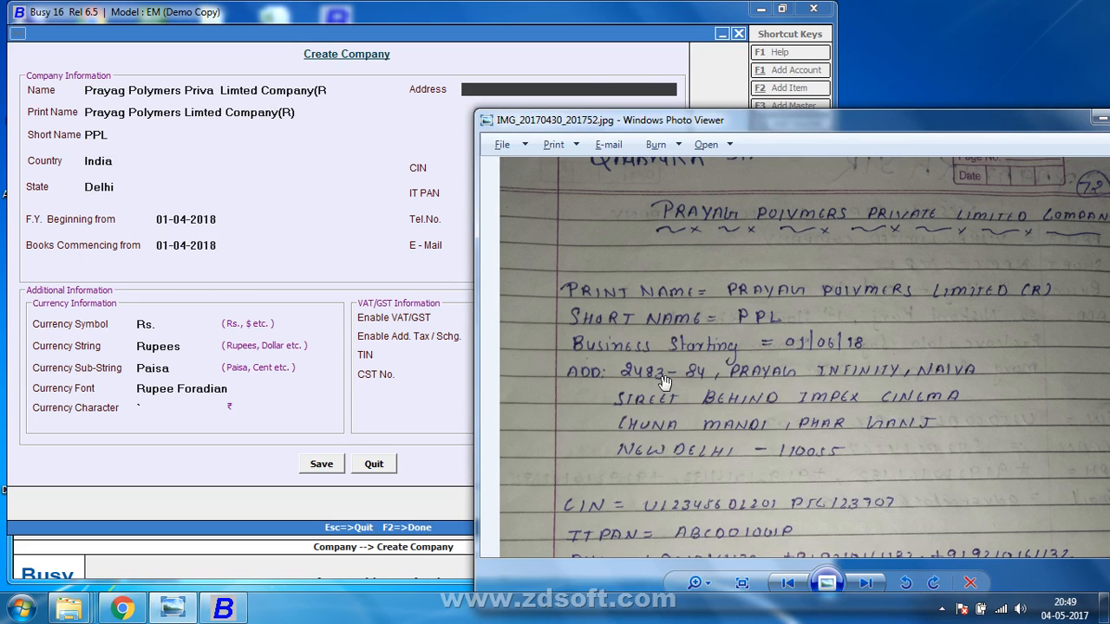
{"action": "left_click", "coordinate": [550, 92]}
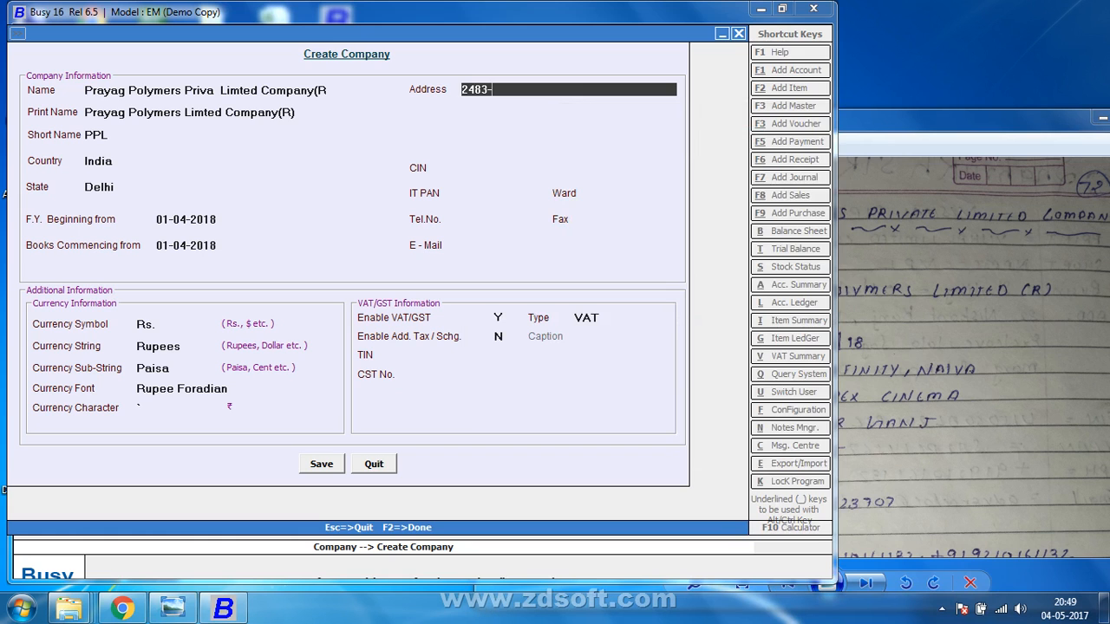
{"action": "key", "text": "alt+Tab"}
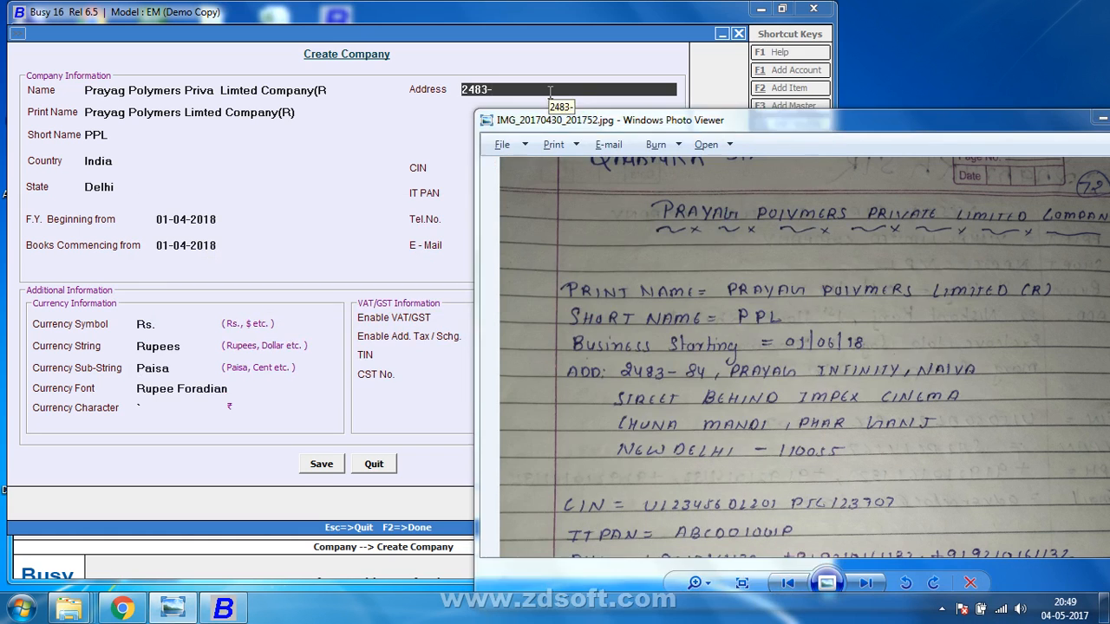
{"action": "key", "text": "alt+Tab"}
{"action": "key", "text": "alt+Tab"}
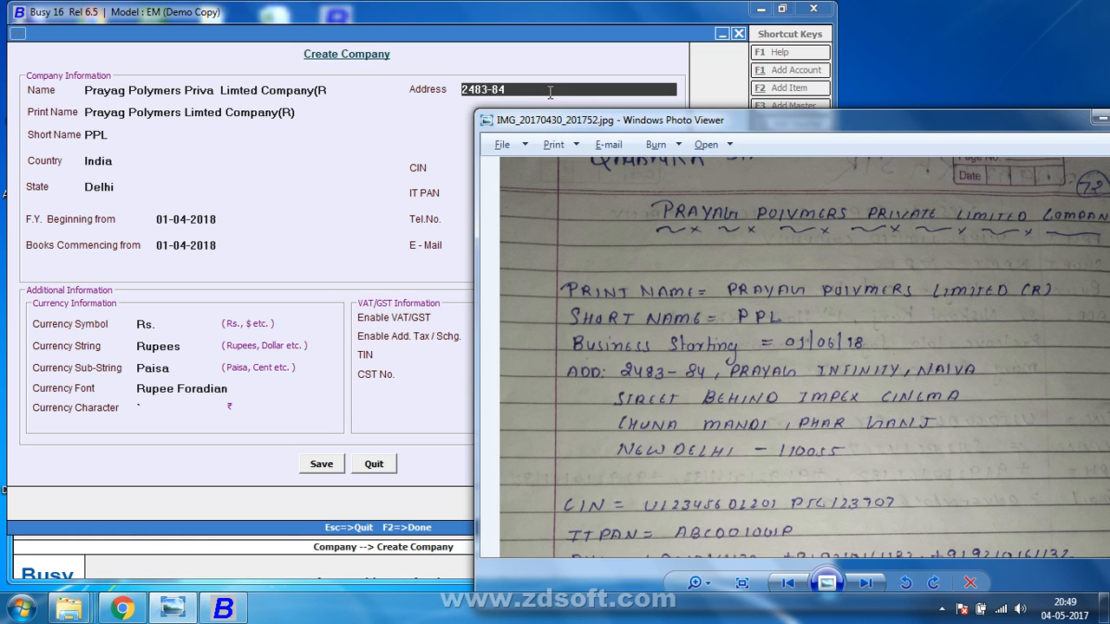
{"action": "key", "text": "F1"}
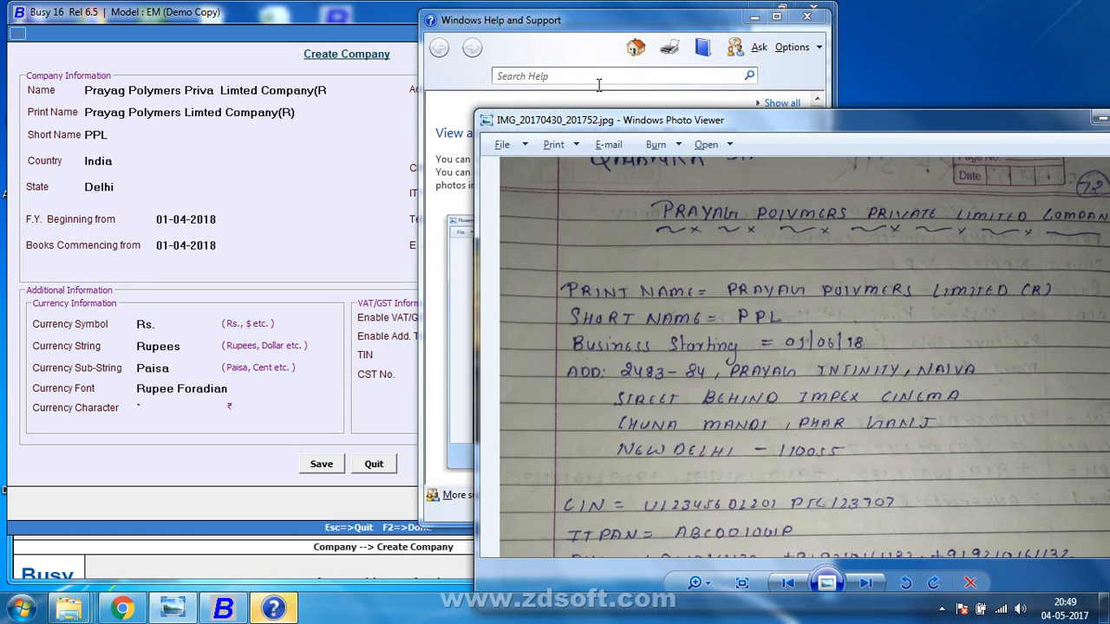
{"action": "left_click", "coordinate": [806, 17]}
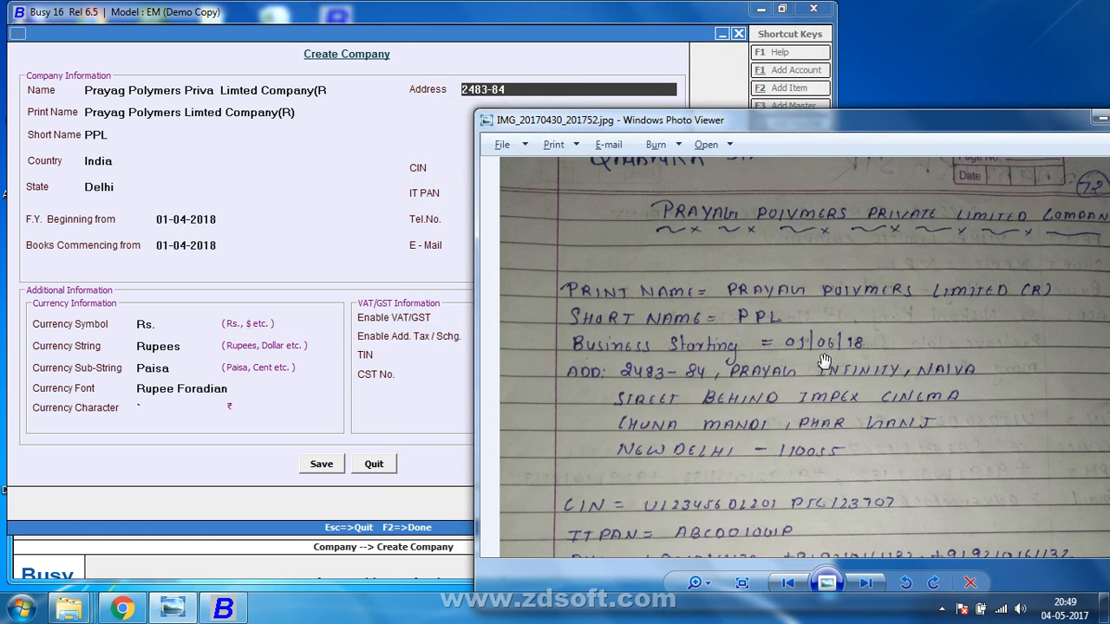
{"action": "left_click", "coordinate": [537, 90]}
{"action": "type", "text": "pR"}
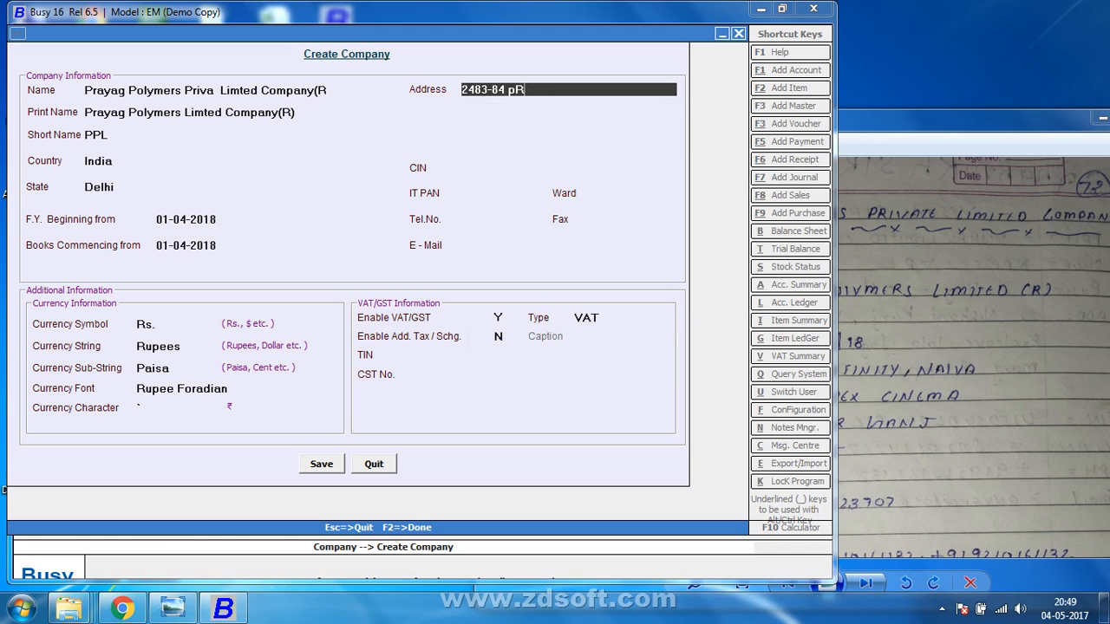
{"action": "key", "text": "BackSpace"}
{"action": "key", "text": "BackSpace"}
{"action": "type", "text": "Prayag"}
{"action": "left_click", "coordinate": [885, 127]}
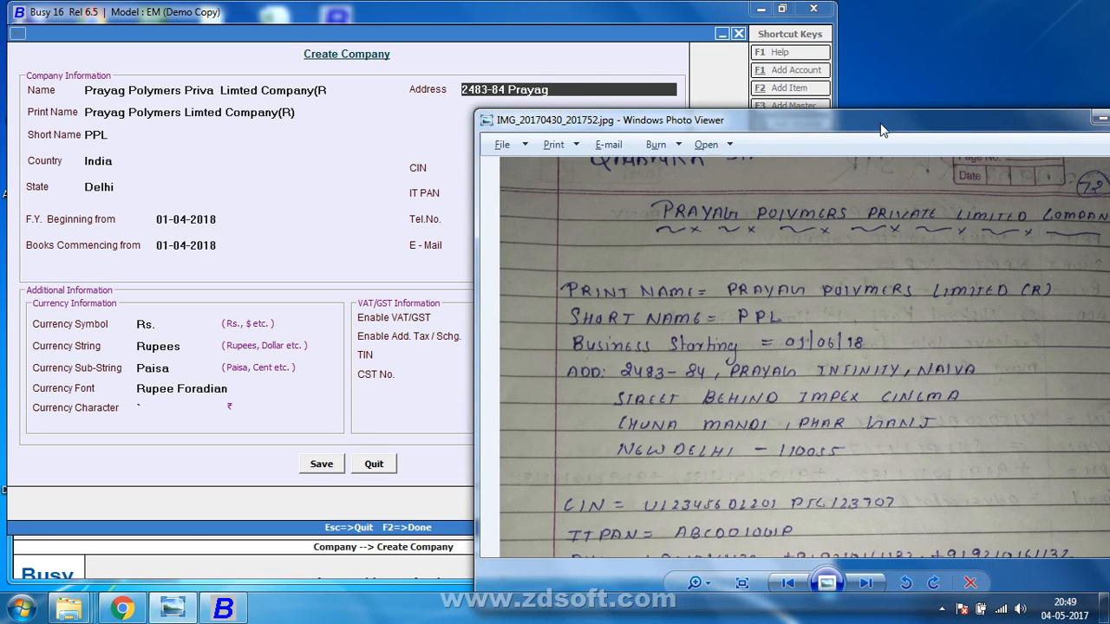
{"action": "left_click", "coordinate": [583, 66]}
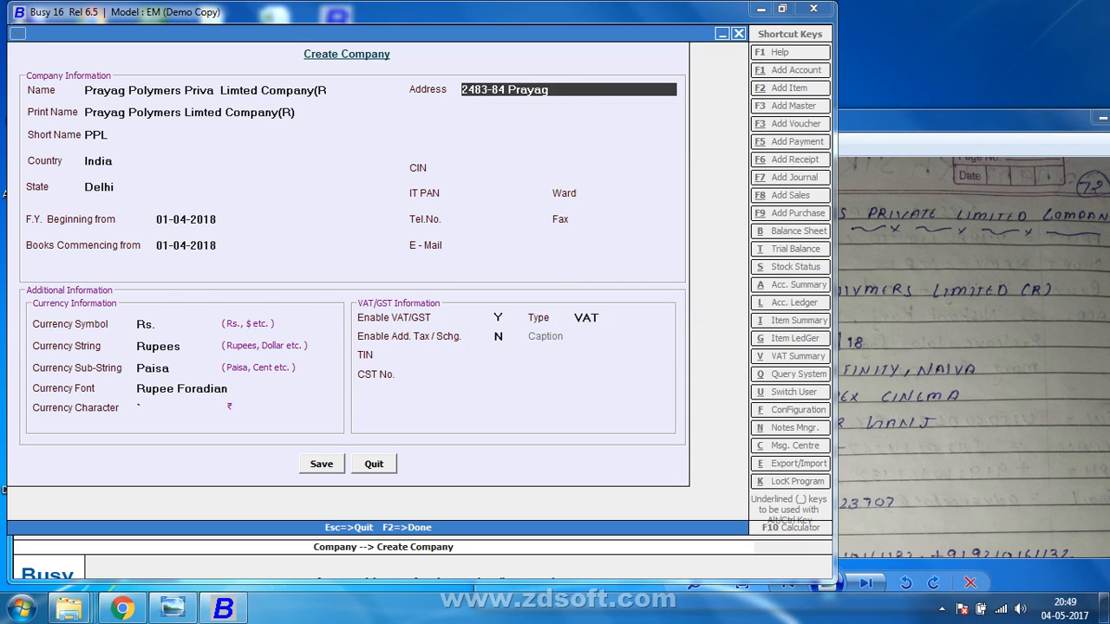
{"action": "type", "text": "Infit"}
{"action": "type", "text": "iy"}
{"action": "key", "text": "BackSpace"}
{"action": "key", "text": "BackSpace"}
{"action": "type", "text": "y N"}
{"action": "type", "text": "iva"}
{"action": "key", "text": "Return"}
{"action": "left_click", "coordinate": [963, 130]}
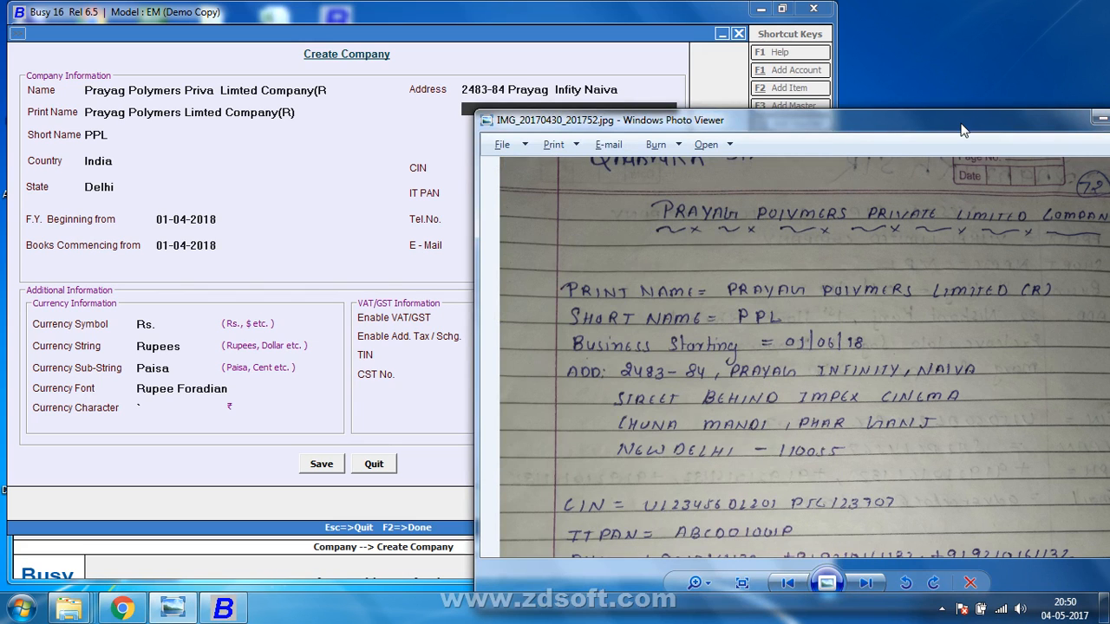
{"action": "left_click", "coordinate": [545, 12]}
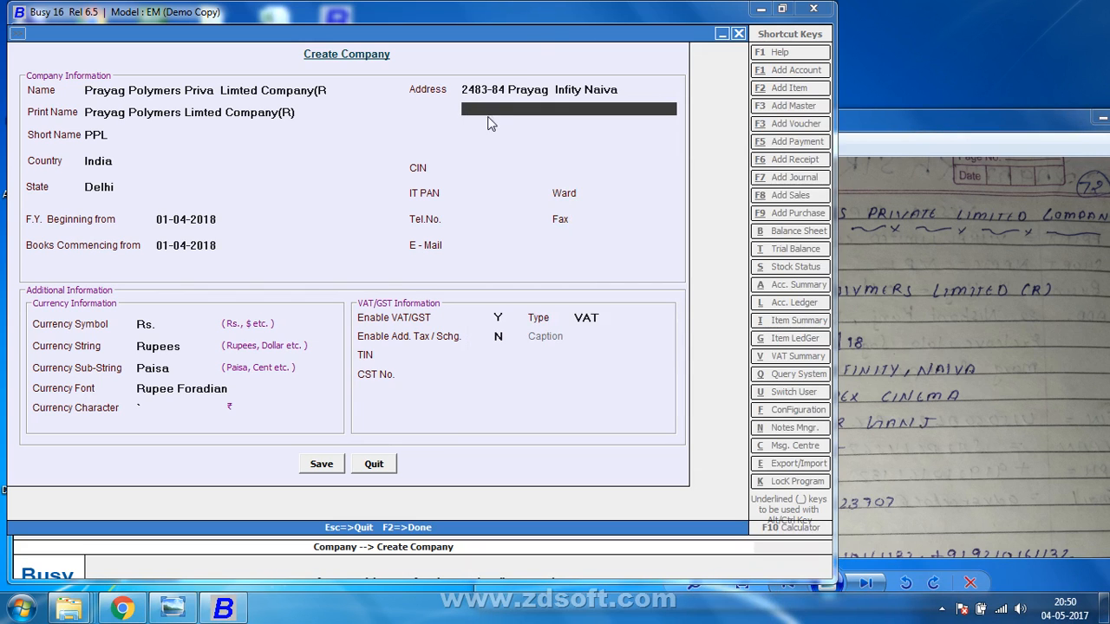
{"action": "type", "text": "street"}
{"action": "left_click", "coordinate": [945, 129]}
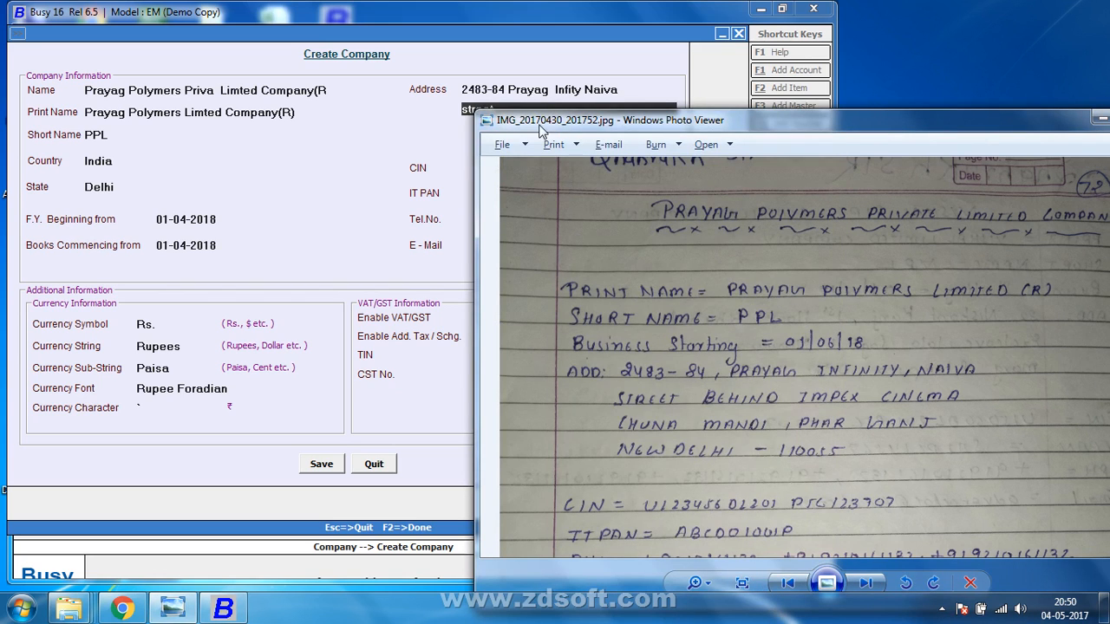
{"action": "left_click", "coordinate": [534, 98]}
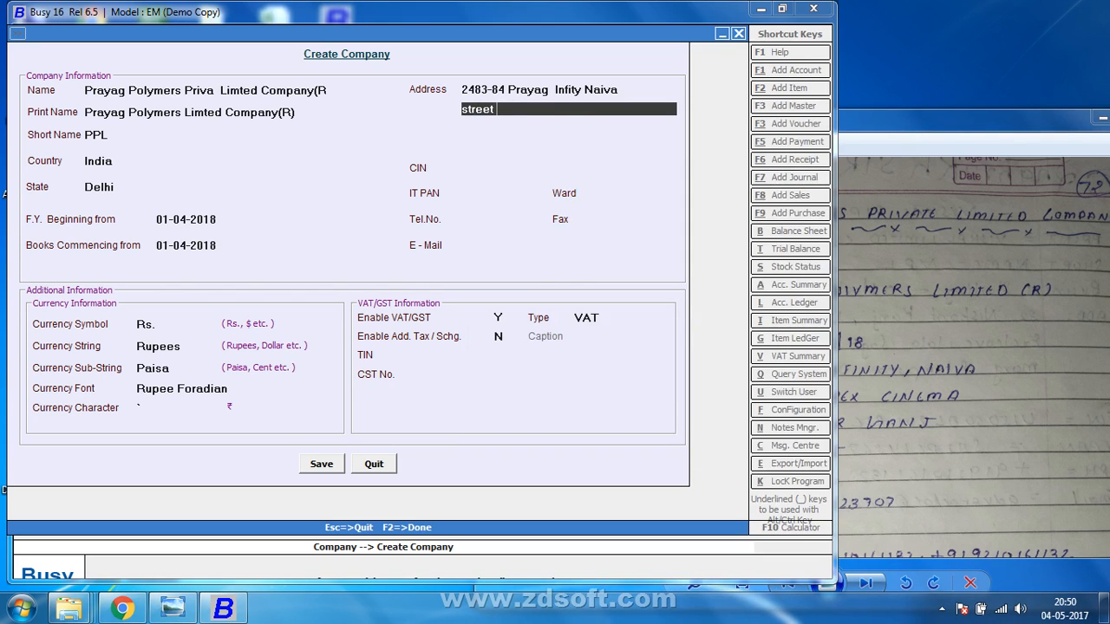
{"action": "type", "text": "Behind Impex"}
{"action": "double_click", "coordinate": [919, 125]}
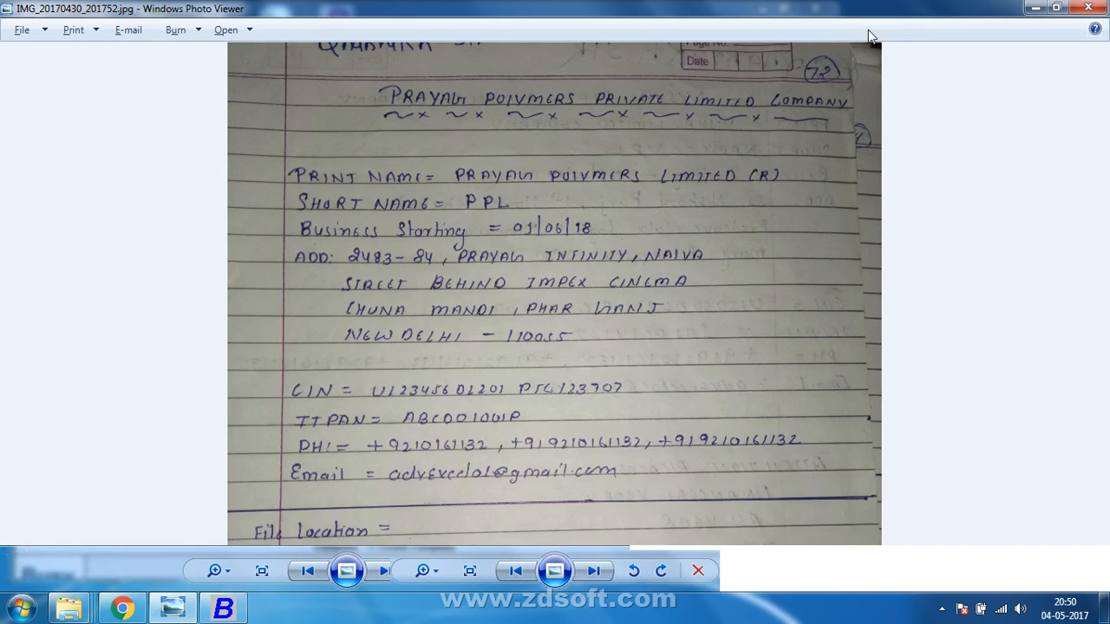
{"action": "left_click", "coordinate": [1057, 7]}
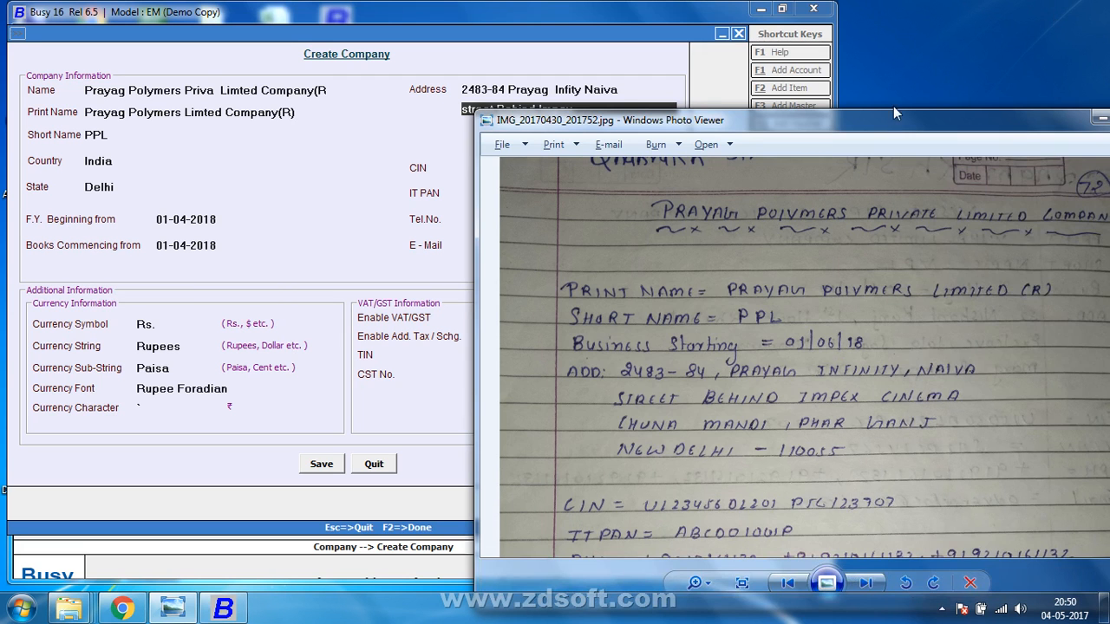
{"action": "left_click", "coordinate": [599, 97]}
{"action": "left_click", "coordinate": [610, 113]}
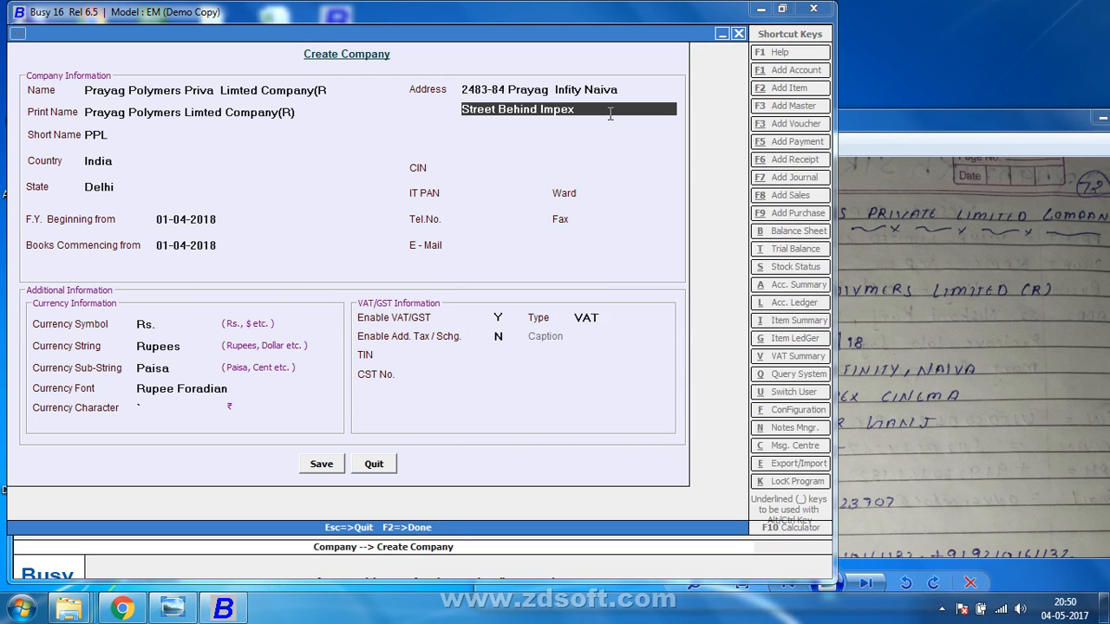
{"action": "type", "text": "Cincme"}
{"action": "key", "text": "Return"}
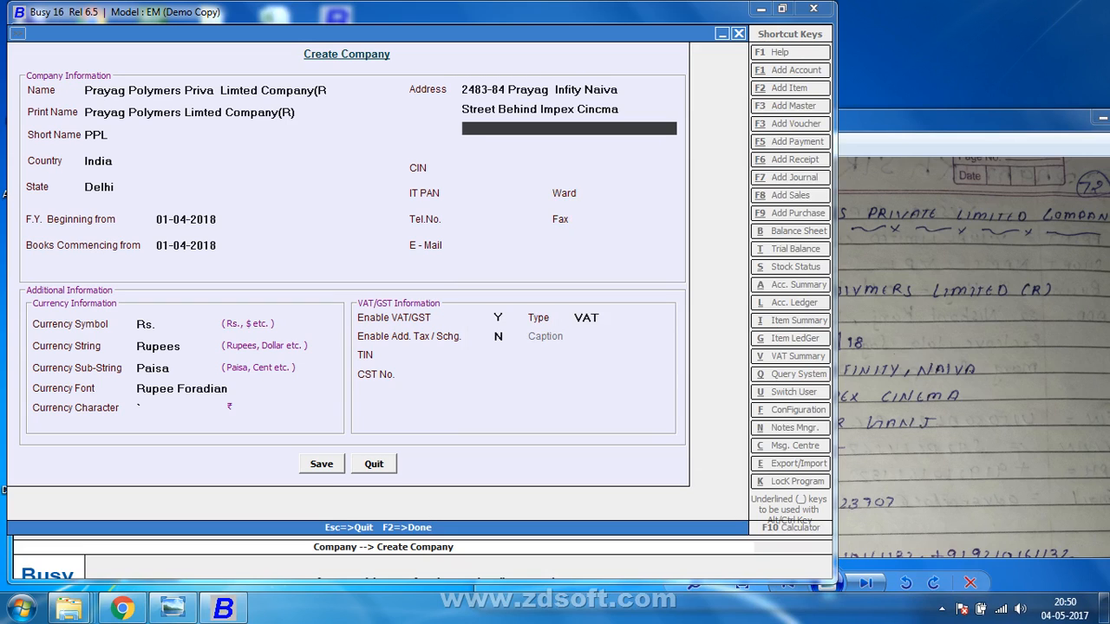
{"action": "type", "text": "op"}
{"action": "type", "text": "P"}
{"action": "type", "text": "h"}
{"action": "key", "text": "BackSpace"}
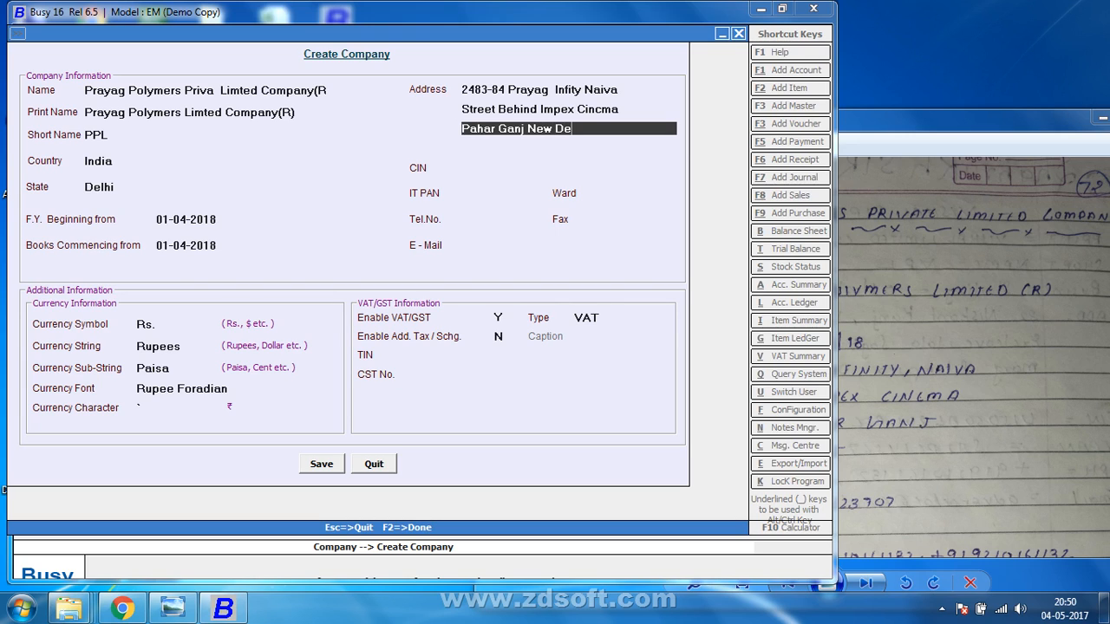
{"action": "key", "text": "Return"}
{"action": "key", "text": "Return"}
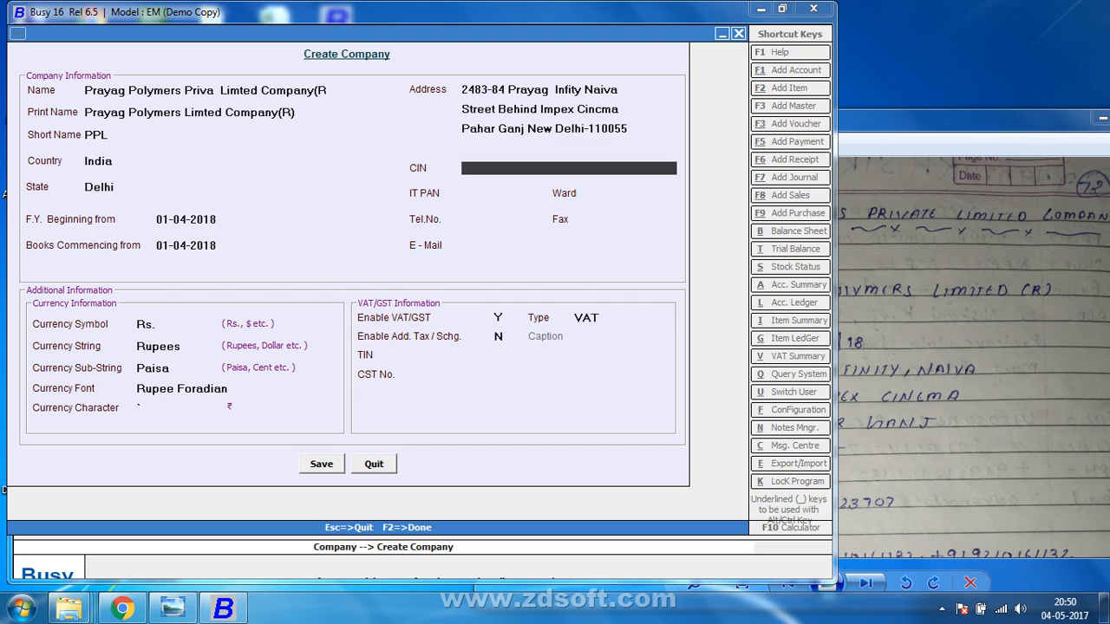
Bring the part 1 scans folder window forward from the taskbar.
{"action": "left_click", "coordinate": [1054, 127]}
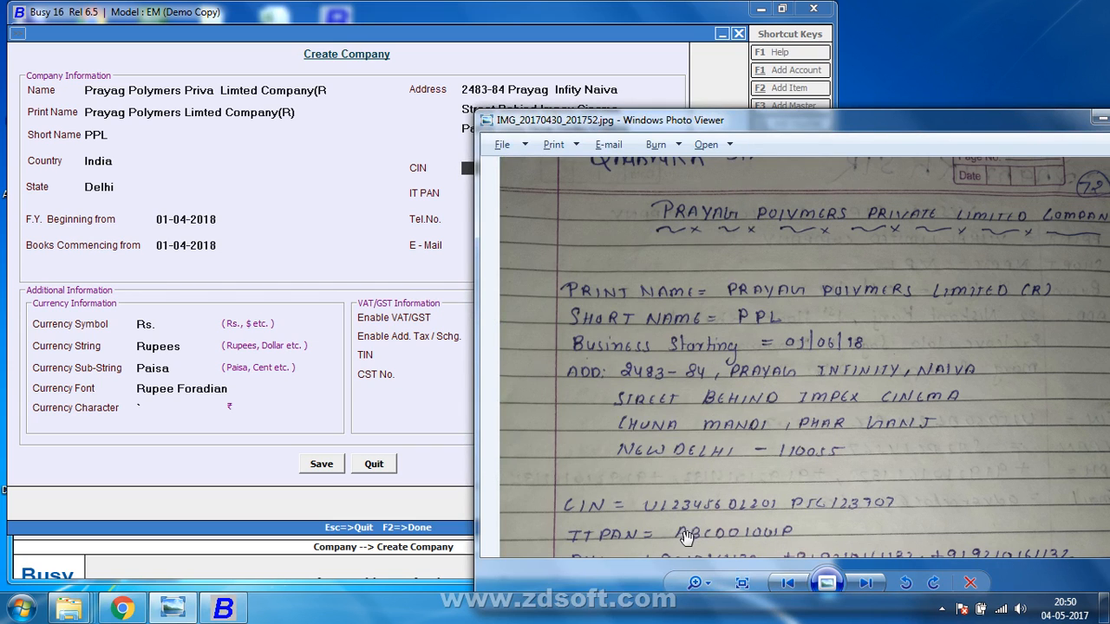
{"action": "left_click", "coordinate": [414, 182]}
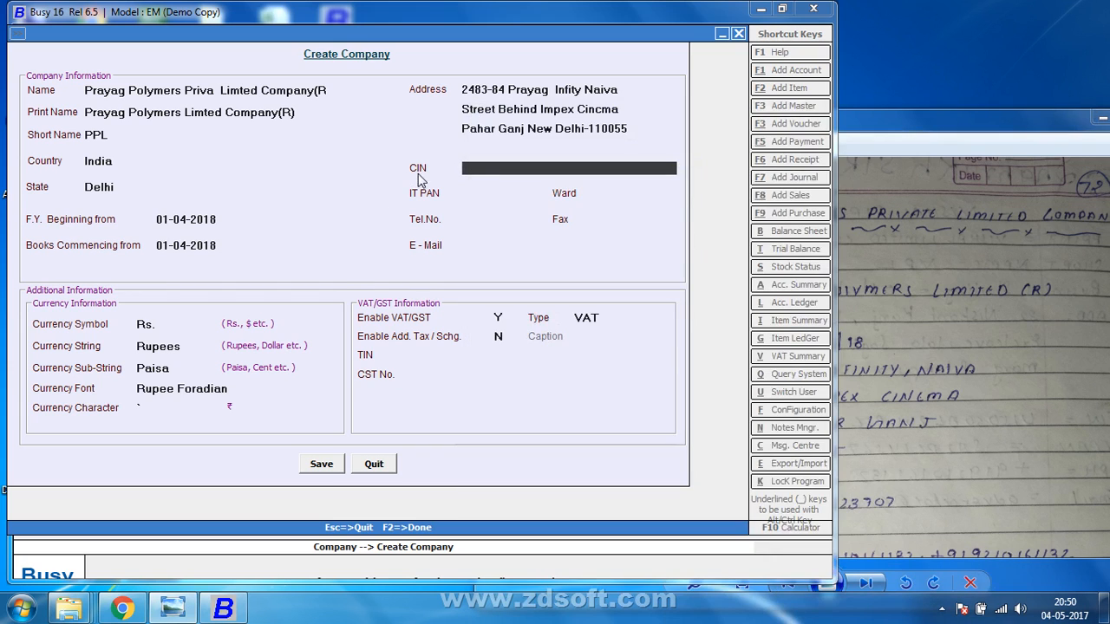
{"action": "mouse_move", "coordinate": [87, 608]}
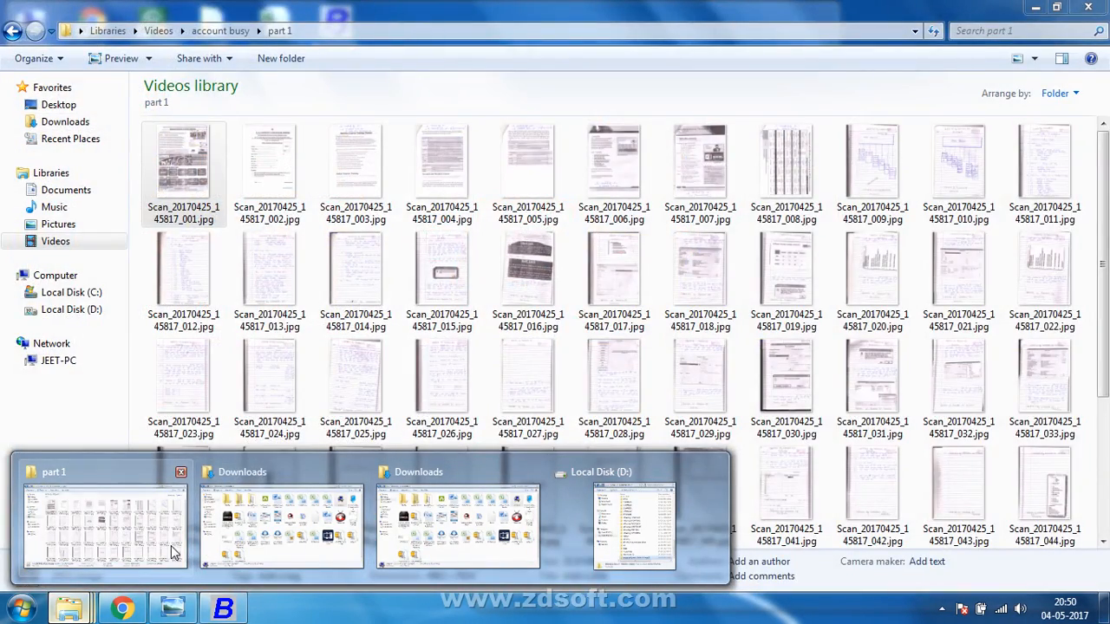
{"action": "left_click", "coordinate": [172, 553]}
Preview Scan_20170425_145817_023.jpg from the part 1 folder in Photo Viewer.
{"action": "left_click", "coordinate": [9, 32]}
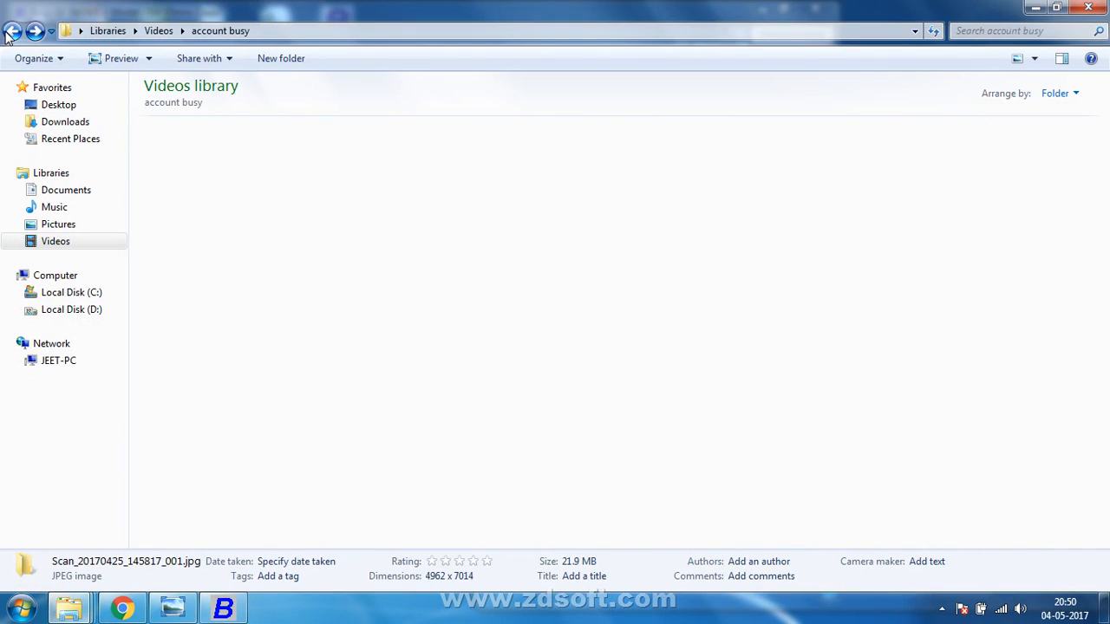
{"action": "double_click", "coordinate": [337, 190]}
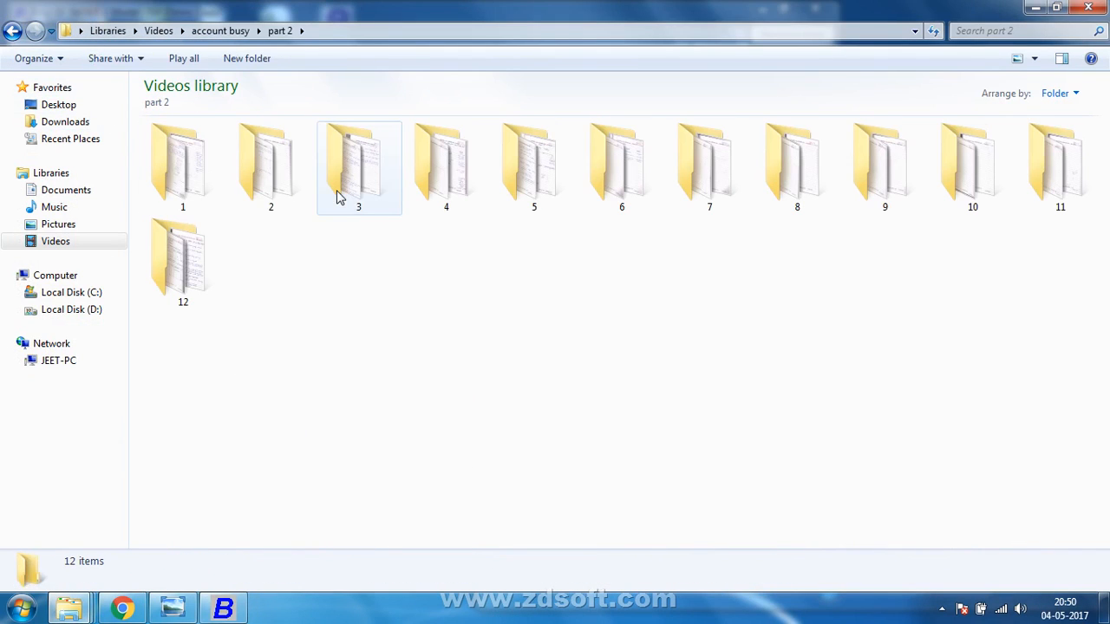
{"action": "left_click", "coordinate": [12, 31]}
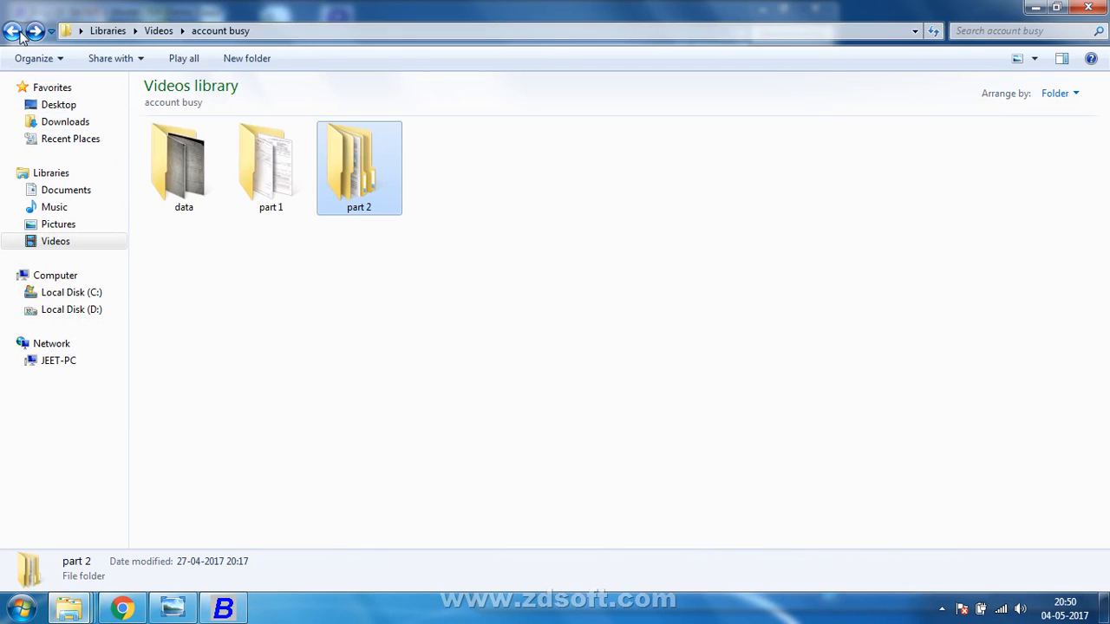
{"action": "double_click", "coordinate": [247, 169]}
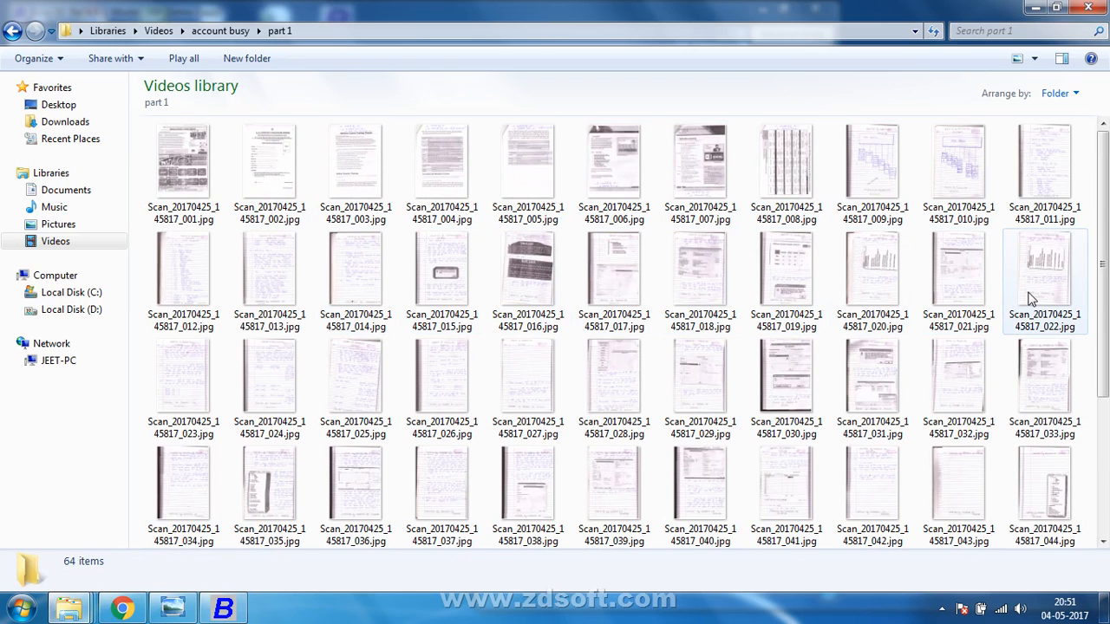
{"action": "left_click", "coordinate": [200, 378]}
{"action": "right_click", "coordinate": [201, 378]}
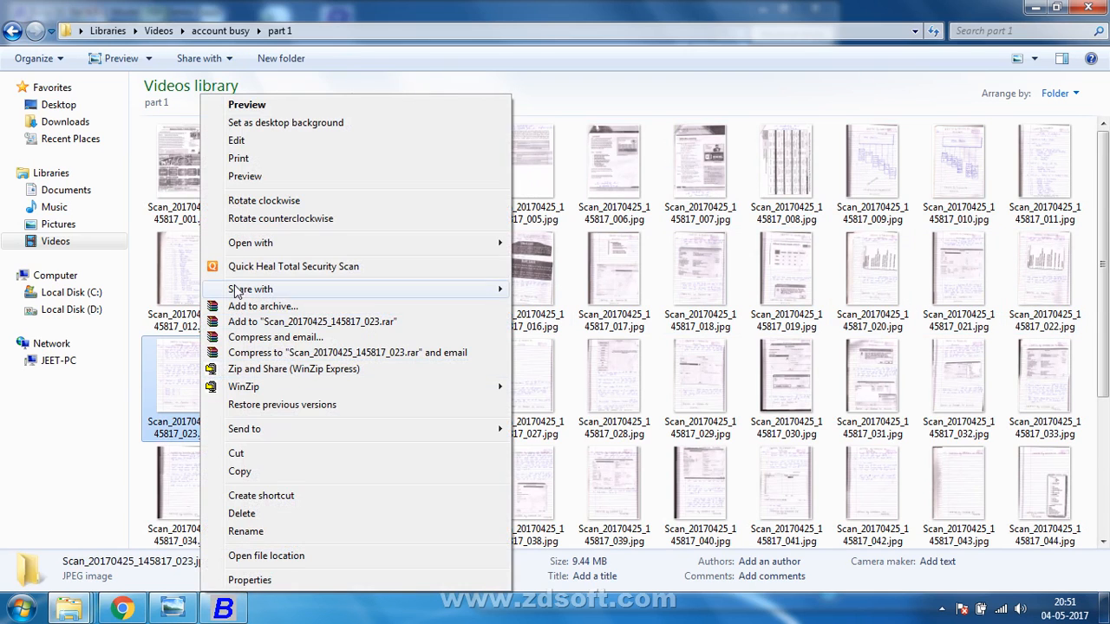
{"action": "left_click", "coordinate": [257, 179]}
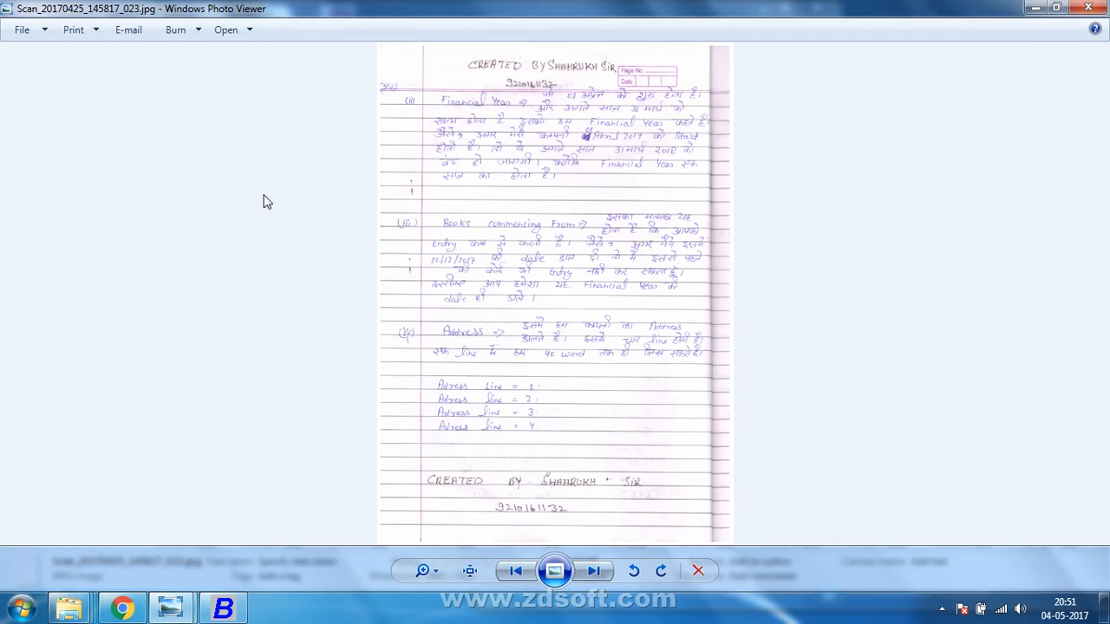
Zoom into scan 023 to read its Books commencing and Address notes, then advance to scan 024.
{"action": "scroll", "coordinate": [408, 250], "scroll_direction": "up", "scroll_amount": 1}
{"action": "scroll", "coordinate": [415, 232], "scroll_direction": "up", "scroll_amount": 2}
{"action": "left_click_drag", "start_coordinate": [419, 224], "coordinate": [377, 388]}
{"action": "scroll", "coordinate": [400, 345], "scroll_direction": "up", "scroll_amount": 1}
{"action": "left_click_drag", "start_coordinate": [399, 334], "coordinate": [416, 395]}
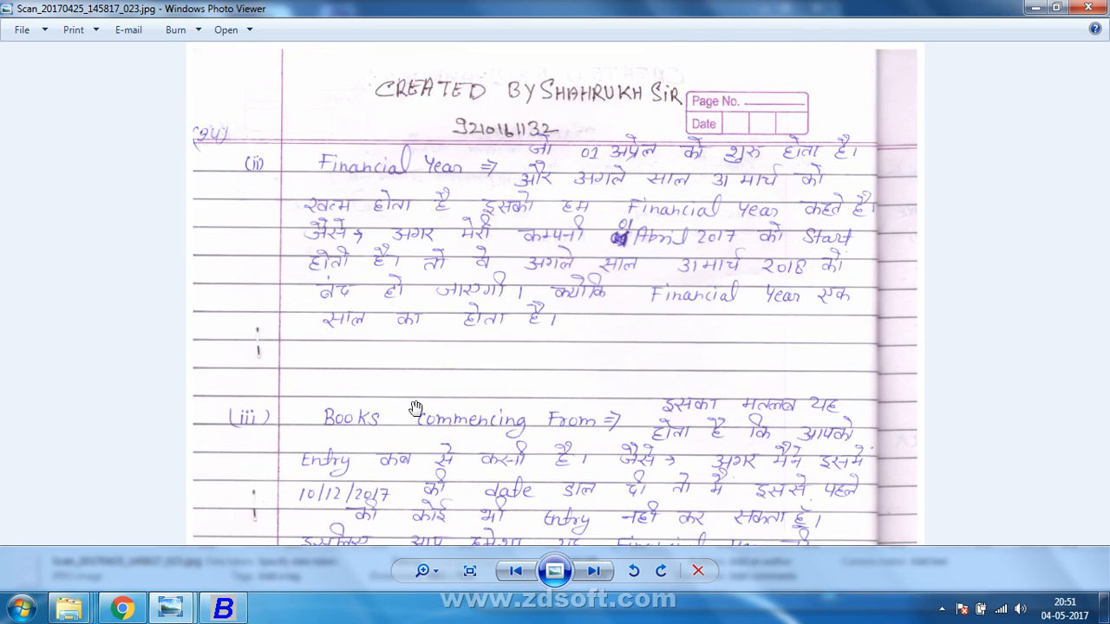
{"action": "left_click_drag", "start_coordinate": [419, 302], "coordinate": [414, 159]}
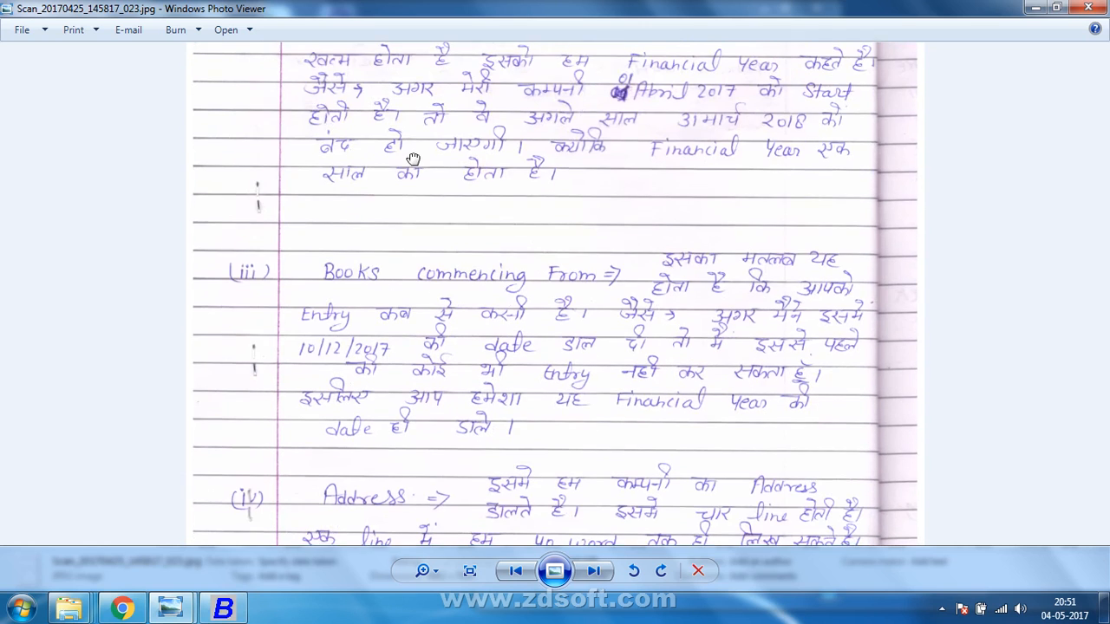
{"action": "left_click_drag", "start_coordinate": [415, 345], "coordinate": [415, 135]}
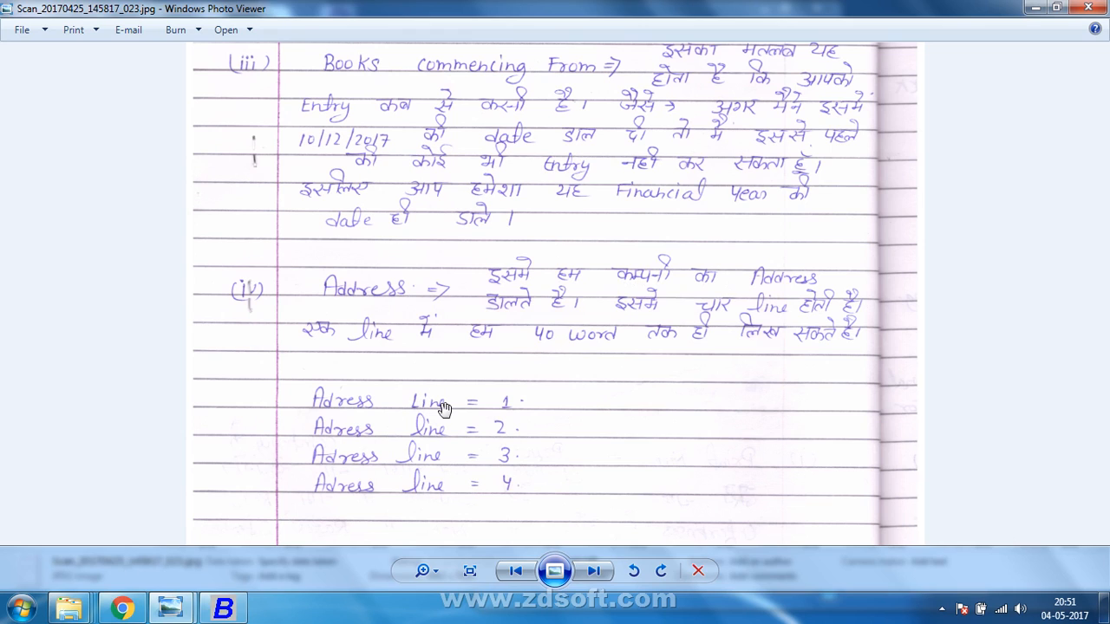
{"action": "left_click", "coordinate": [593, 571]}
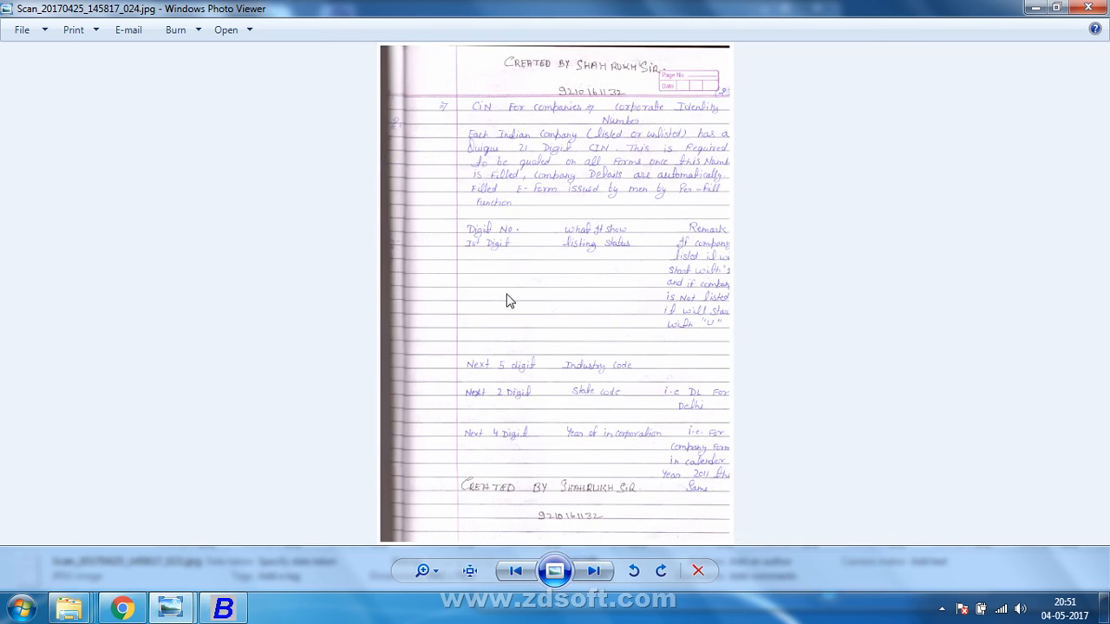
Read scan 024's enlarged CIN notes, then close it and return to the Create Company form.
{"action": "scroll", "coordinate": [510, 301], "scroll_direction": "up", "scroll_amount": 1}
{"action": "scroll", "coordinate": [506, 295], "scroll_direction": "up", "scroll_amount": 2}
{"action": "left_click_drag", "start_coordinate": [505, 295], "coordinate": [428, 577]}
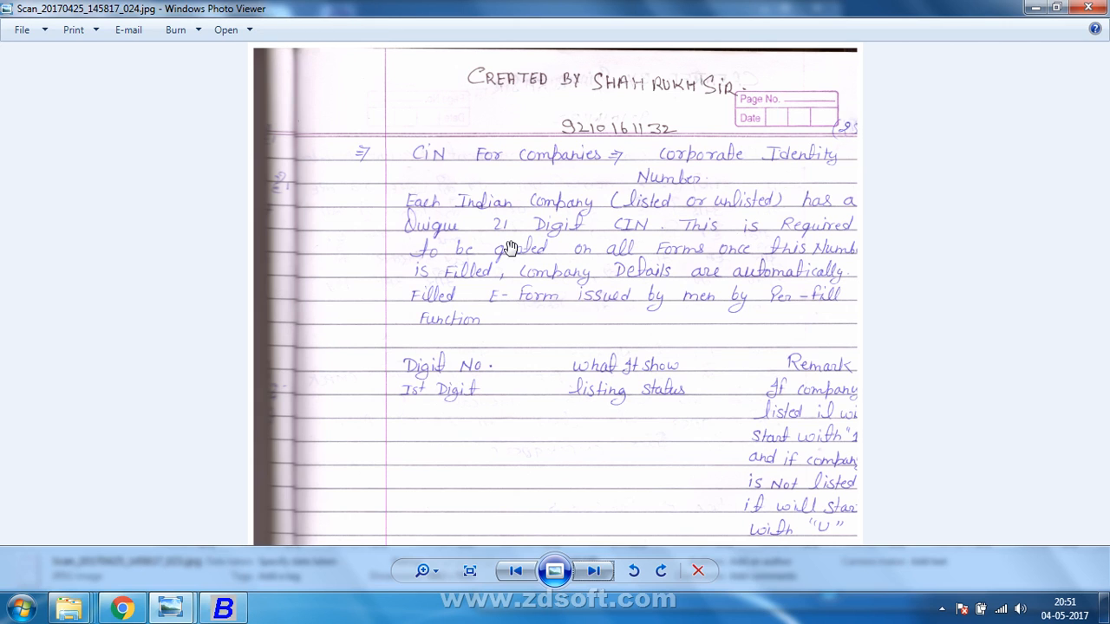
{"action": "scroll", "coordinate": [512, 276], "scroll_direction": "down", "scroll_amount": 3}
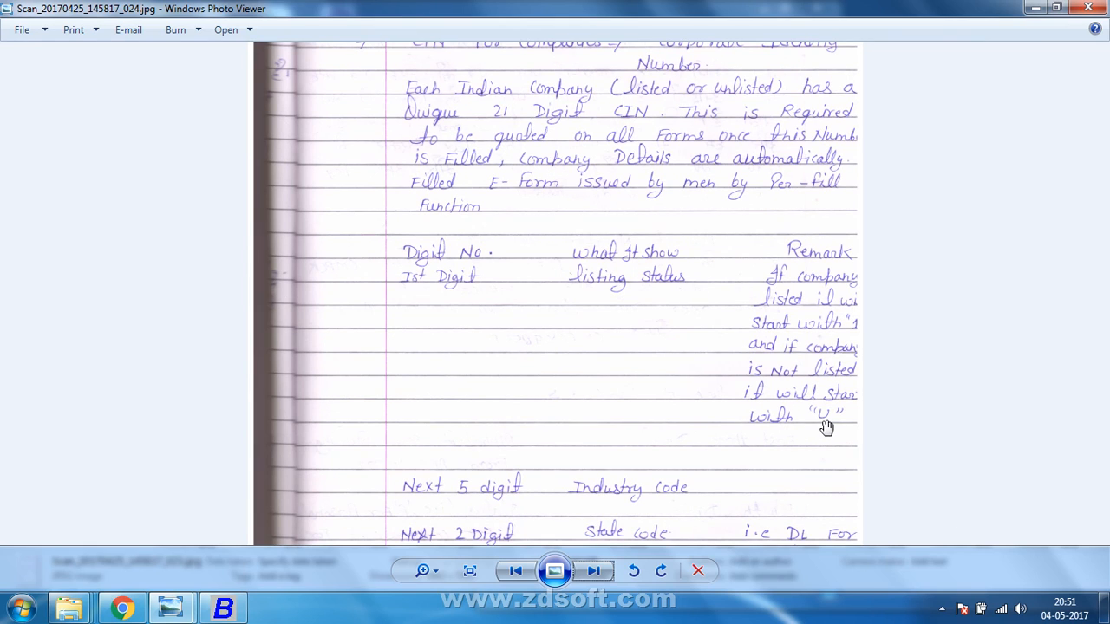
{"action": "key", "text": "alt+F4"}
{"action": "key", "text": "alt+Tab"}
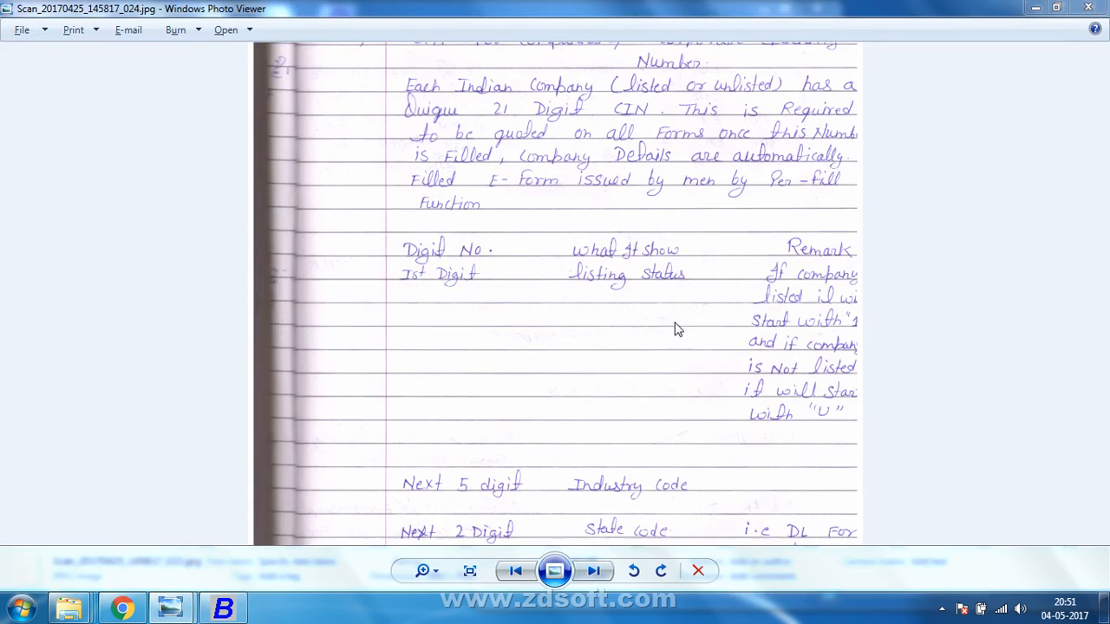
{"action": "key", "text": "alt+Tab"}
{"action": "key", "text": "alt+Tab"}
Start the CIN as U11005, following the digit breakdown in the scanned notes.
{"action": "type", "text": "u"}
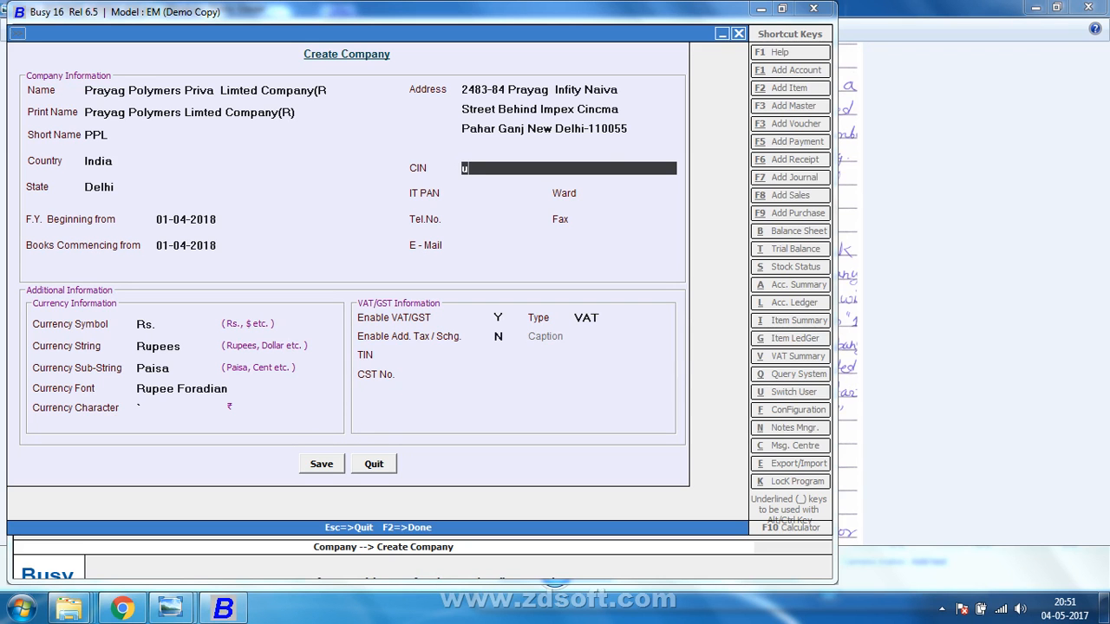
{"action": "key", "text": "Return"}
{"action": "key", "text": "alt+Tab"}
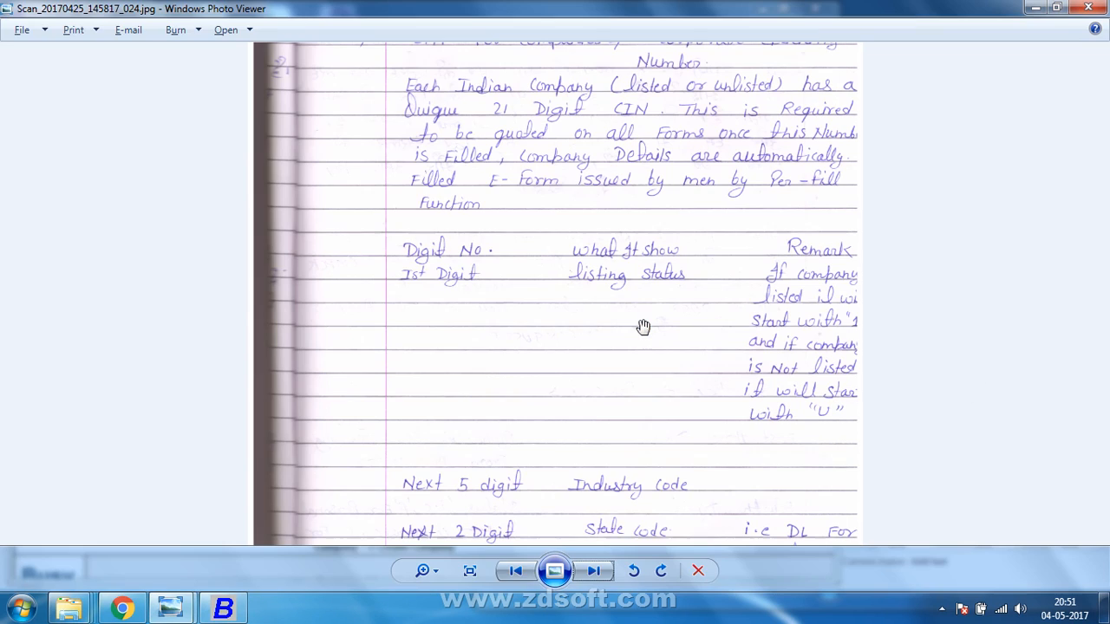
{"action": "key", "text": "alt+Tab"}
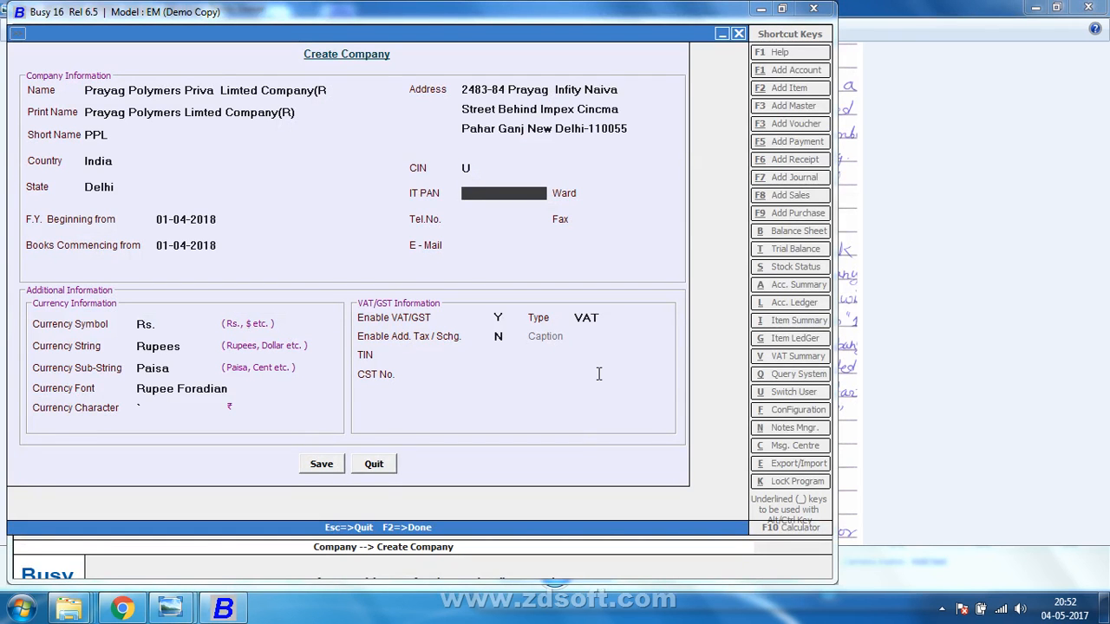
{"action": "key", "text": "Up"}
{"action": "key", "text": "alt+Tab"}
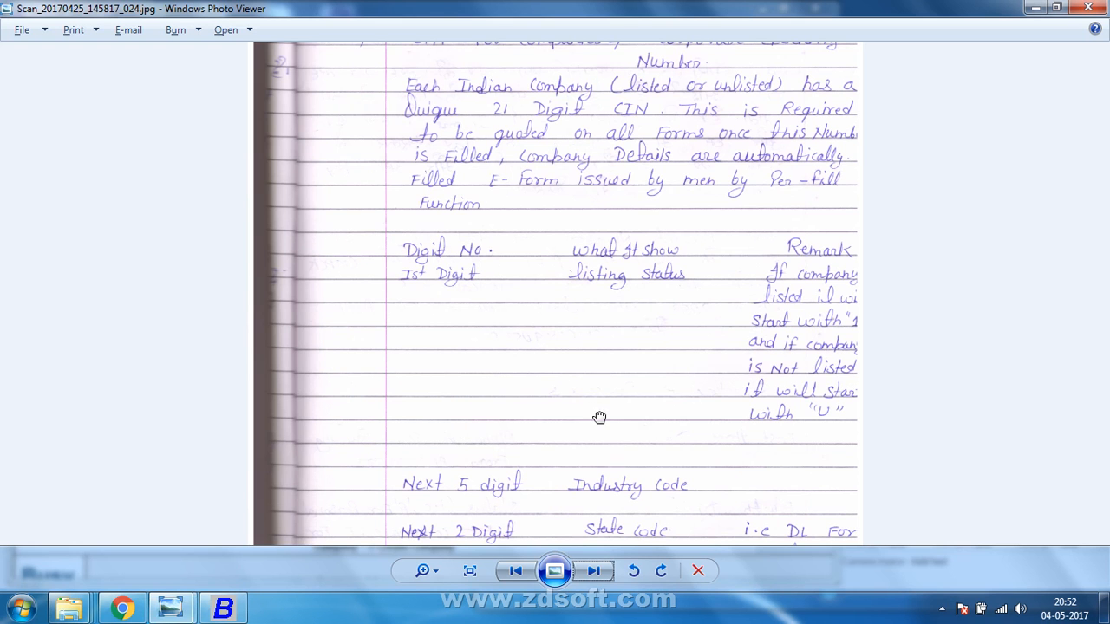
{"action": "left_click_drag", "start_coordinate": [600, 417], "coordinate": [595, 320]}
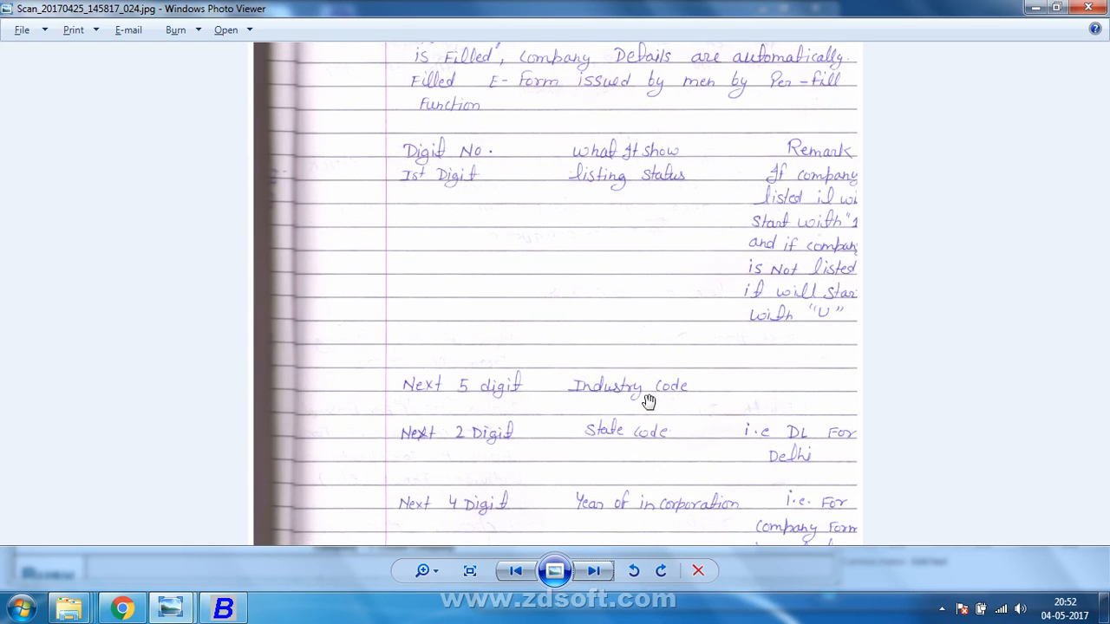
{"action": "key", "text": "alt+Tab"}
{"action": "type", "text": "110"}
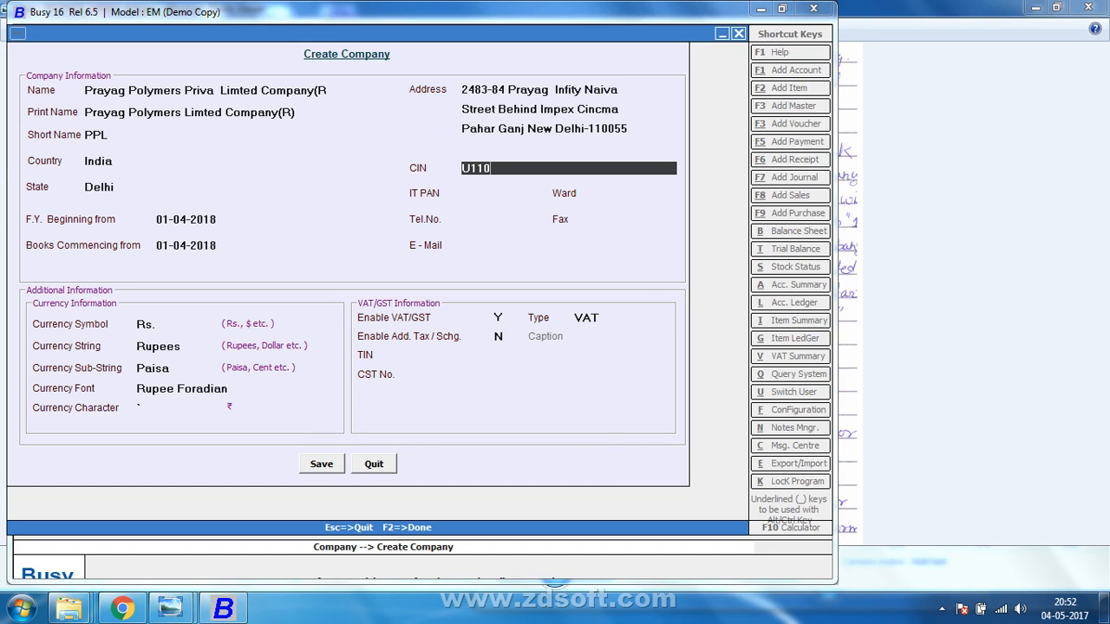
{"action": "type", "text": "055"}
{"action": "key", "text": "BackSpace"}
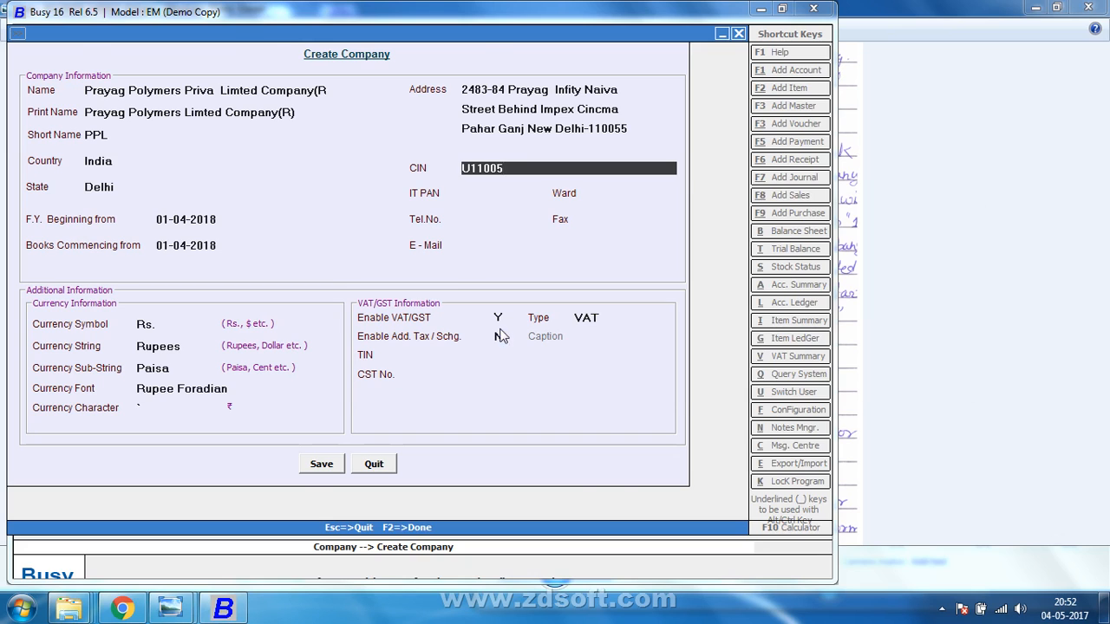
Add DL, the year and AXFFFDD so the CIN reads U11005DL2016AXFFFDD, then move to IT PAN.
{"action": "key", "text": "alt+Tab"}
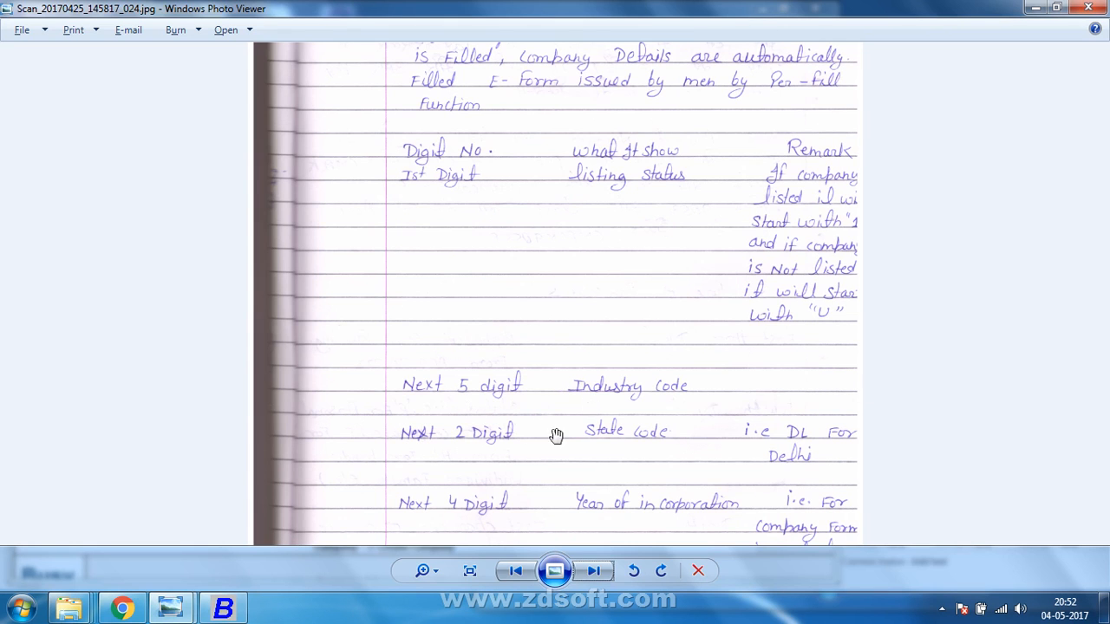
{"action": "left_click_drag", "start_coordinate": [499, 473], "coordinate": [488, 416]}
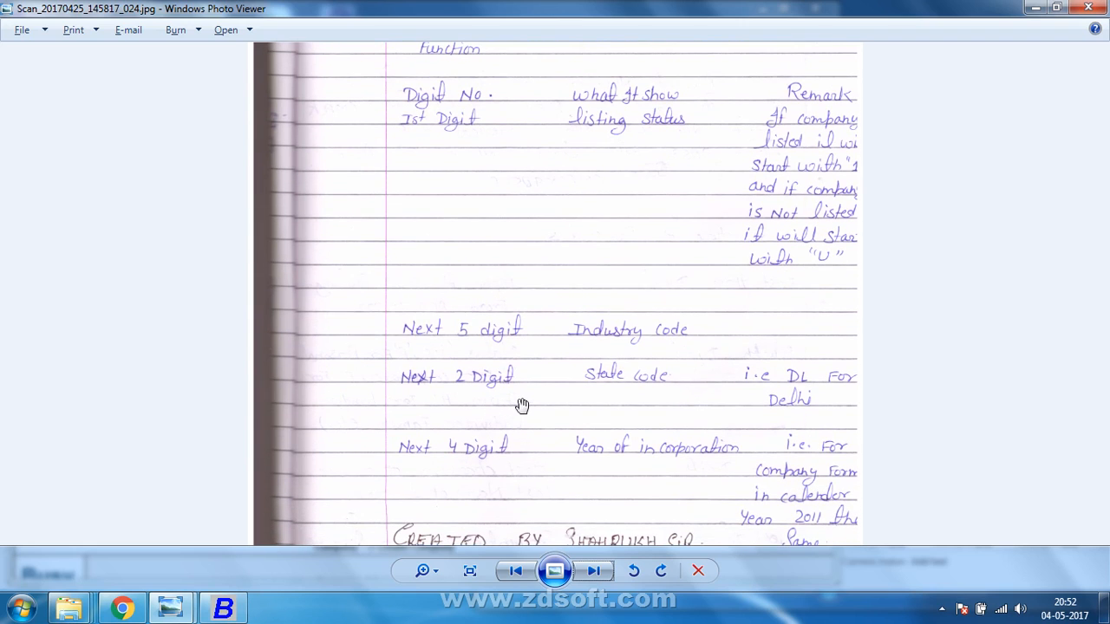
{"action": "key", "text": "alt+Tab"}
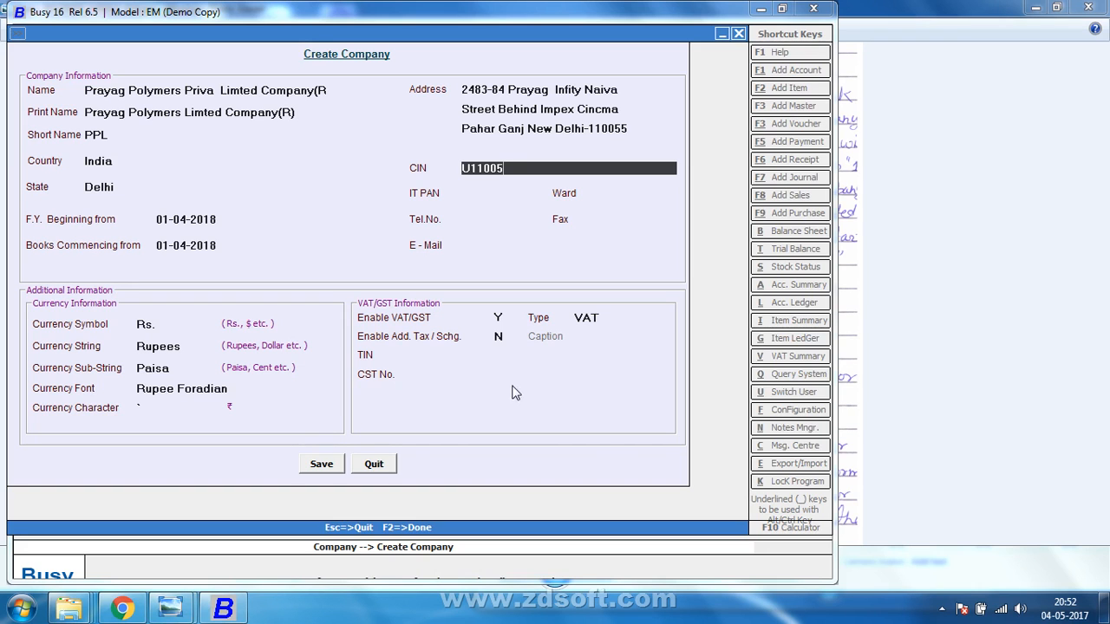
{"action": "type", "text": "DL"}
{"action": "key", "text": "alt+Tab"}
{"action": "left_click_drag", "start_coordinate": [547, 402], "coordinate": [562, 330]}
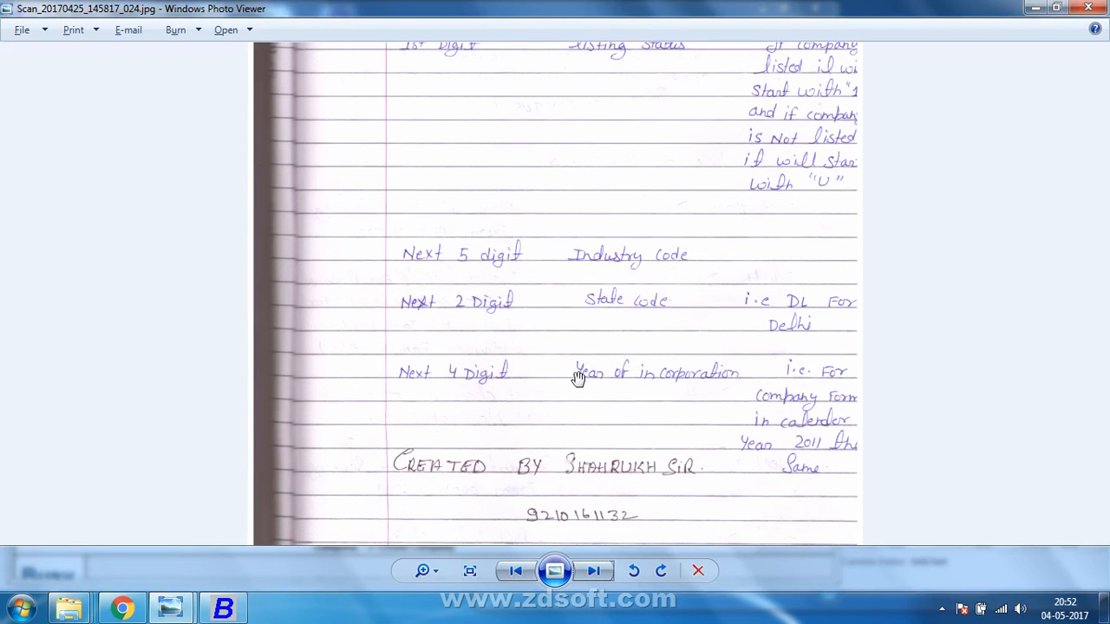
{"action": "key", "text": "alt+Tab"}
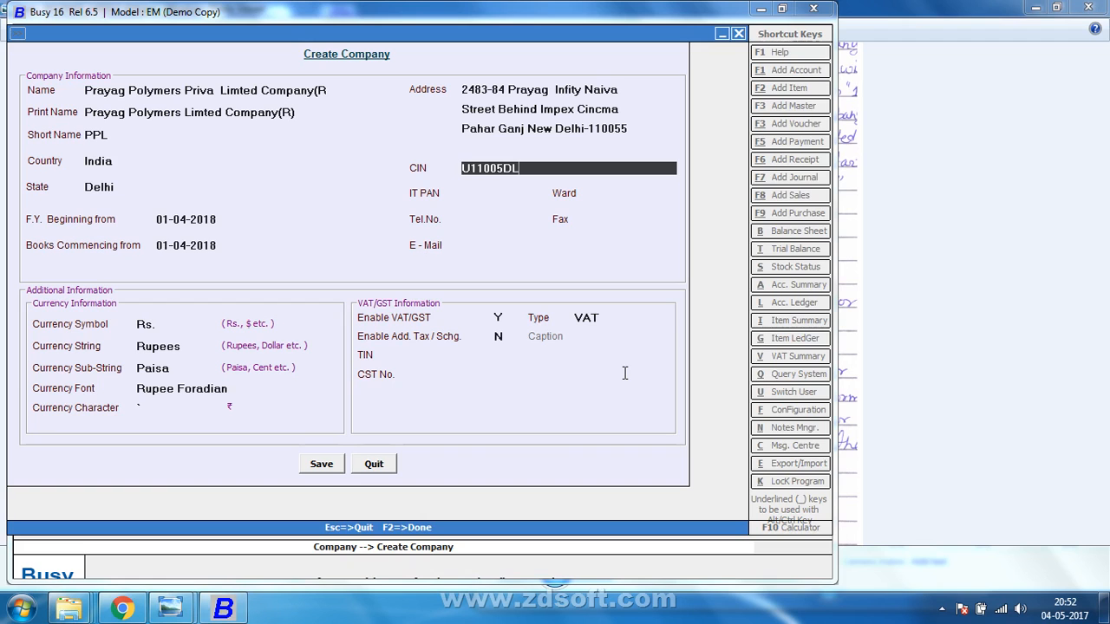
{"action": "type", "text": "2016"}
{"action": "key", "text": "alt+Tab"}
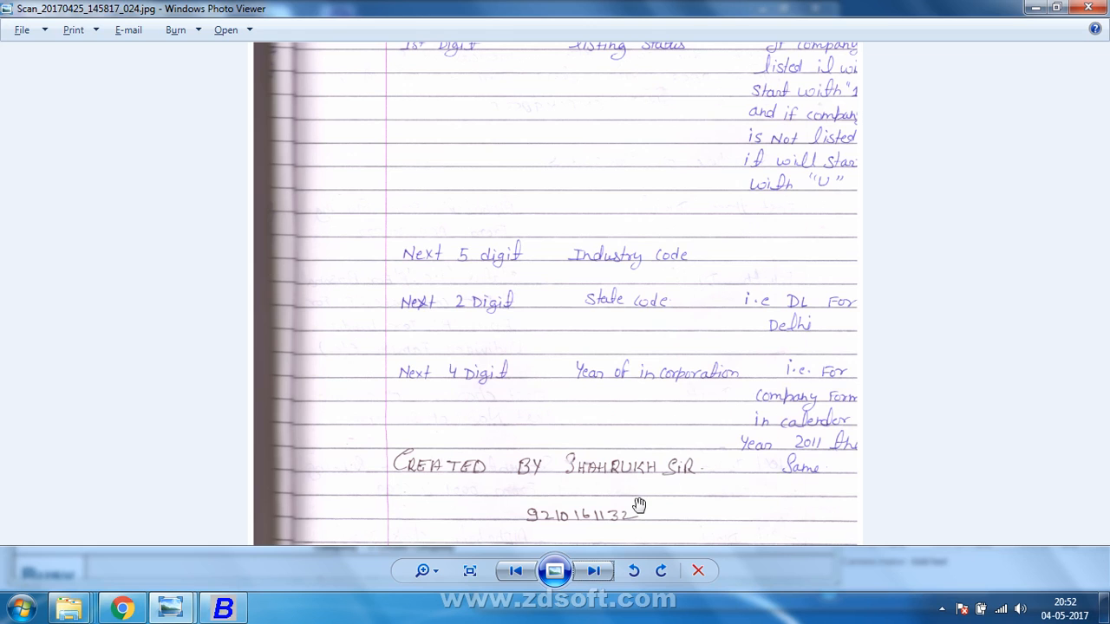
{"action": "left_click_drag", "start_coordinate": [640, 490], "coordinate": [628, 471]}
{"action": "key", "text": "alt+Tab"}
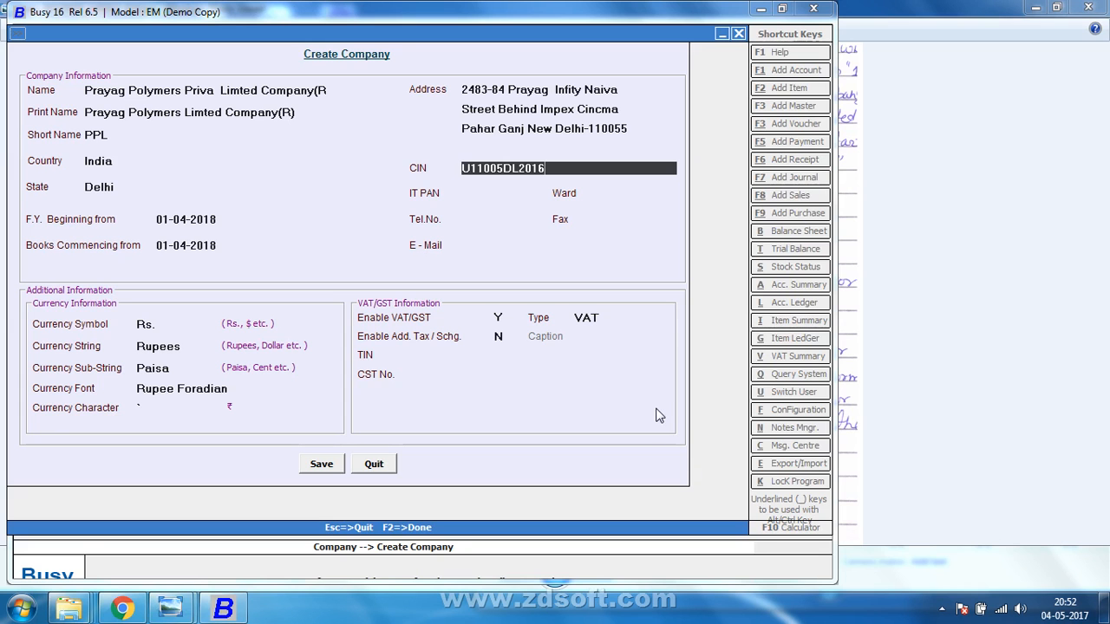
{"action": "type", "text": "AXFFFDD"}
{"action": "key", "text": "Return"}
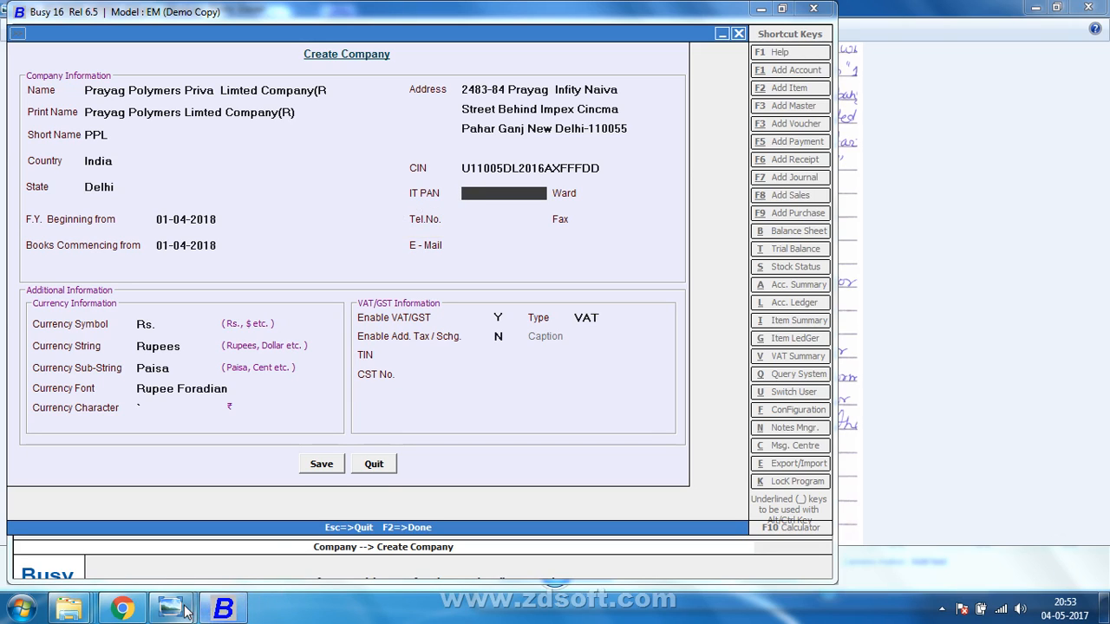
Zoom into scan 025's IT PAN notes in Photo Viewer, then return to Busy.
{"action": "mouse_move", "coordinate": [173, 607]}
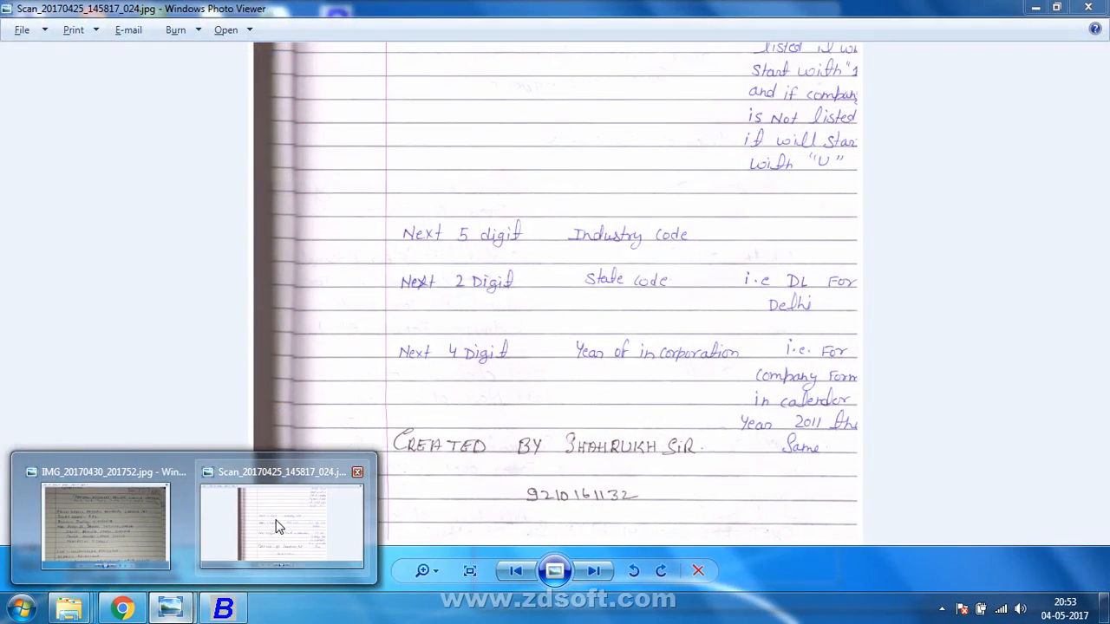
{"action": "left_click", "coordinate": [278, 526]}
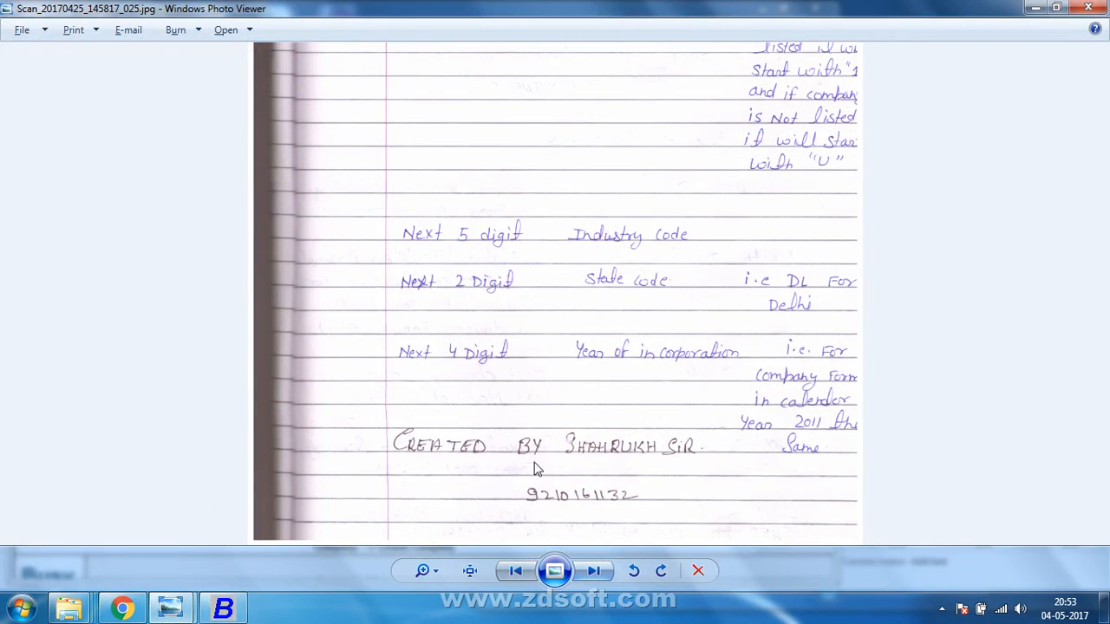
{"action": "scroll", "coordinate": [399, 427], "scroll_direction": "down", "scroll_amount": 1}
{"action": "scroll", "coordinate": [394, 412], "scroll_direction": "up", "scroll_amount": 1}
{"action": "scroll", "coordinate": [395, 408], "scroll_direction": "up", "scroll_amount": 3}
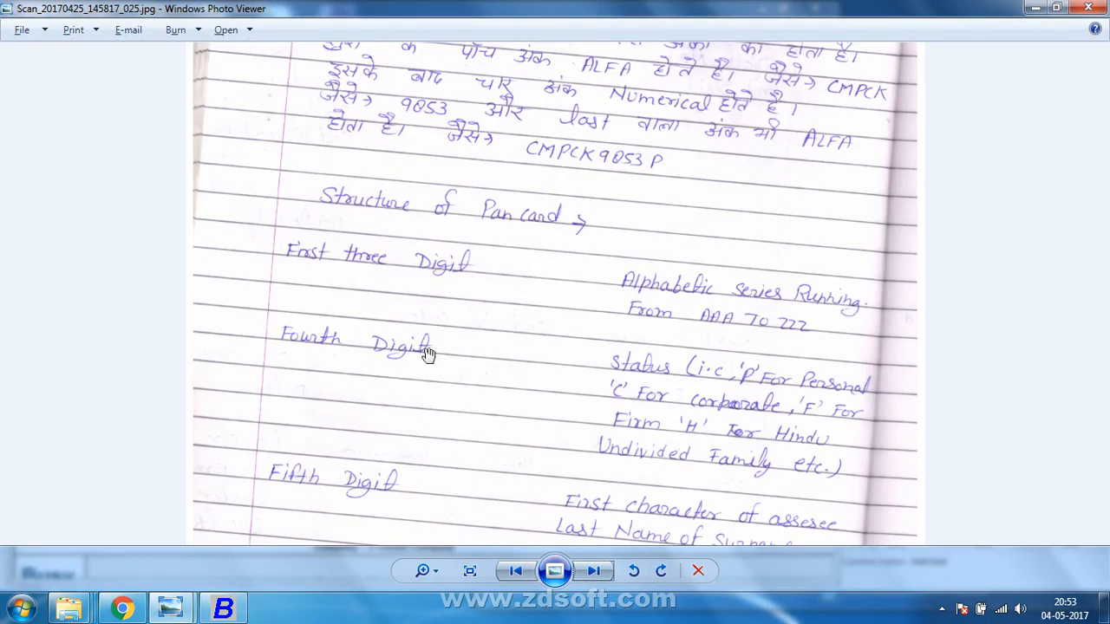
{"action": "left_click_drag", "start_coordinate": [438, 339], "coordinate": [438, 602]}
{"action": "left_click_drag", "start_coordinate": [488, 372], "coordinate": [465, 445]}
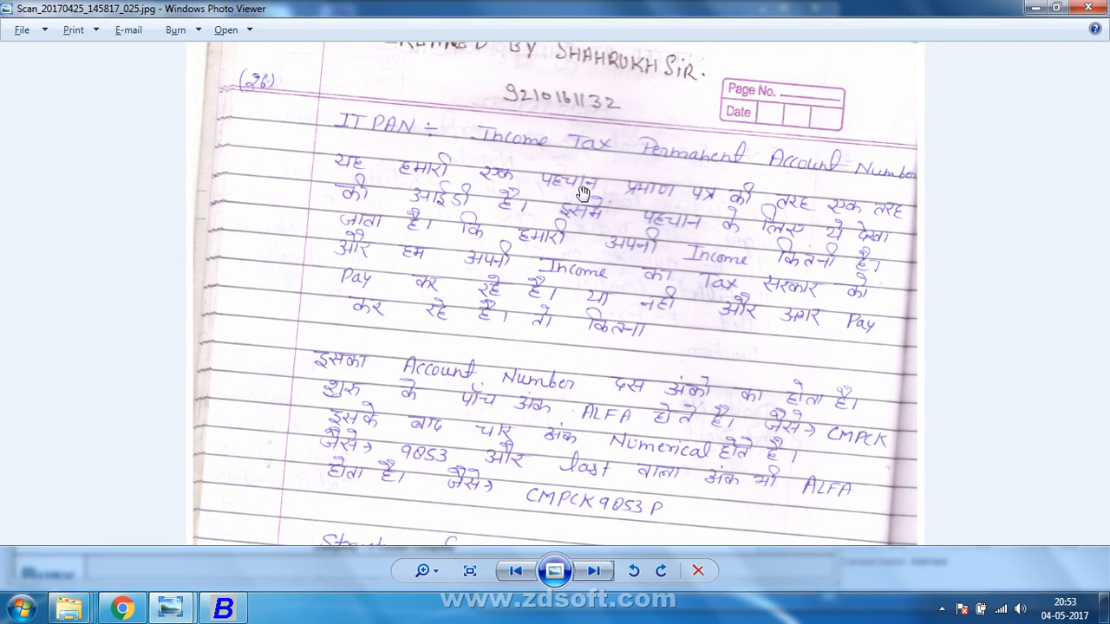
{"action": "scroll", "coordinate": [570, 257], "scroll_direction": "down", "scroll_amount": 2}
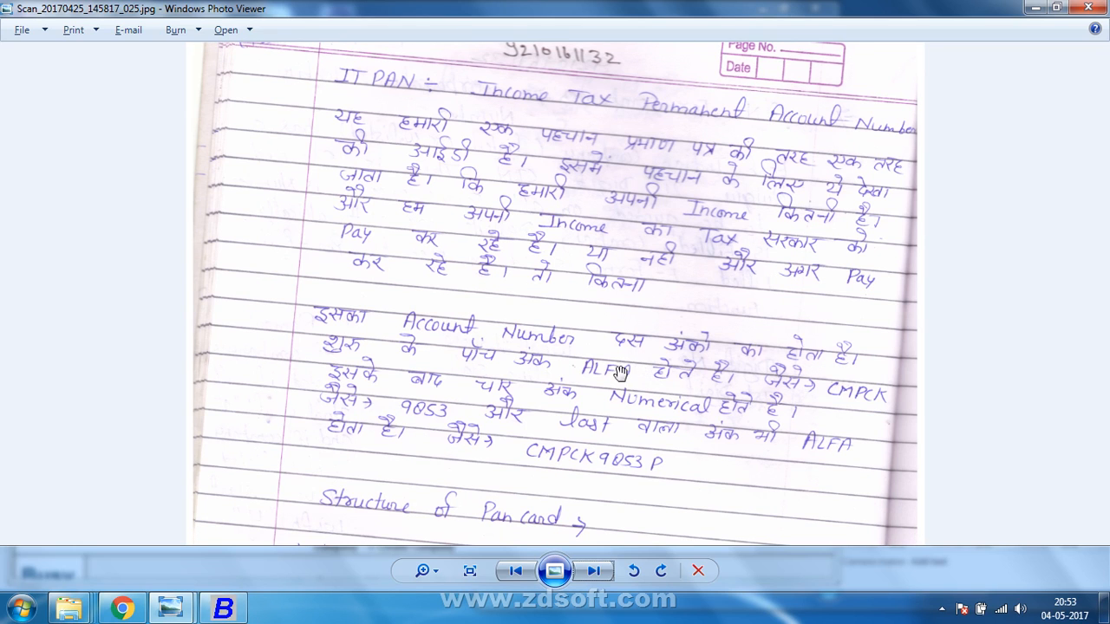
{"action": "key", "text": "alt+Tab"}
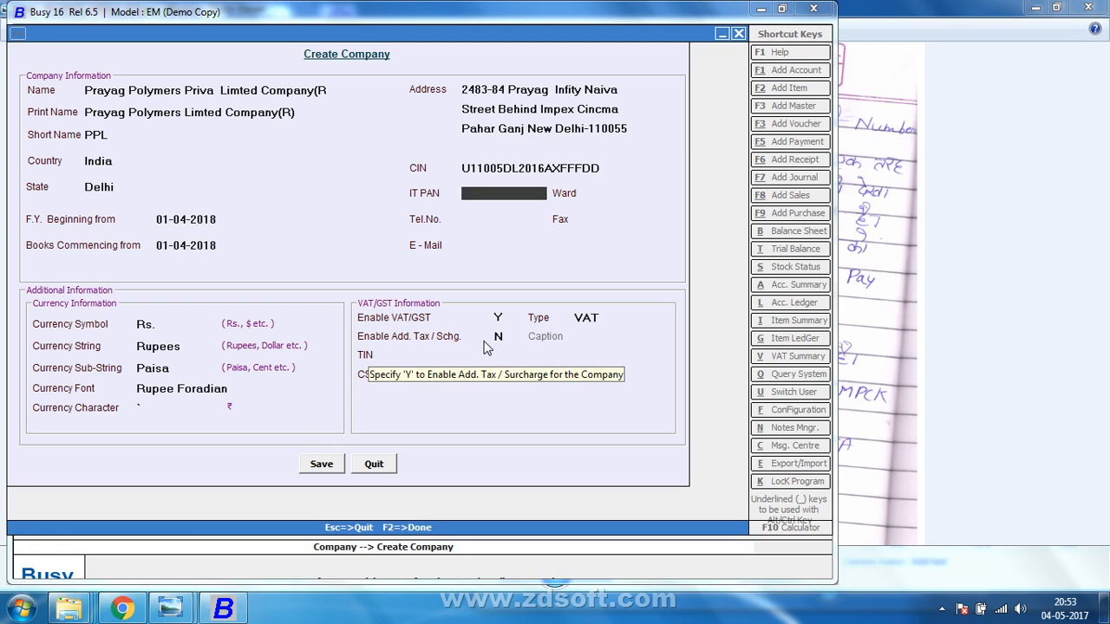
Enter a ten-character PAN in the IT PAN field, then switch to the scanned notes.
{"action": "type", "text": "ASD"}
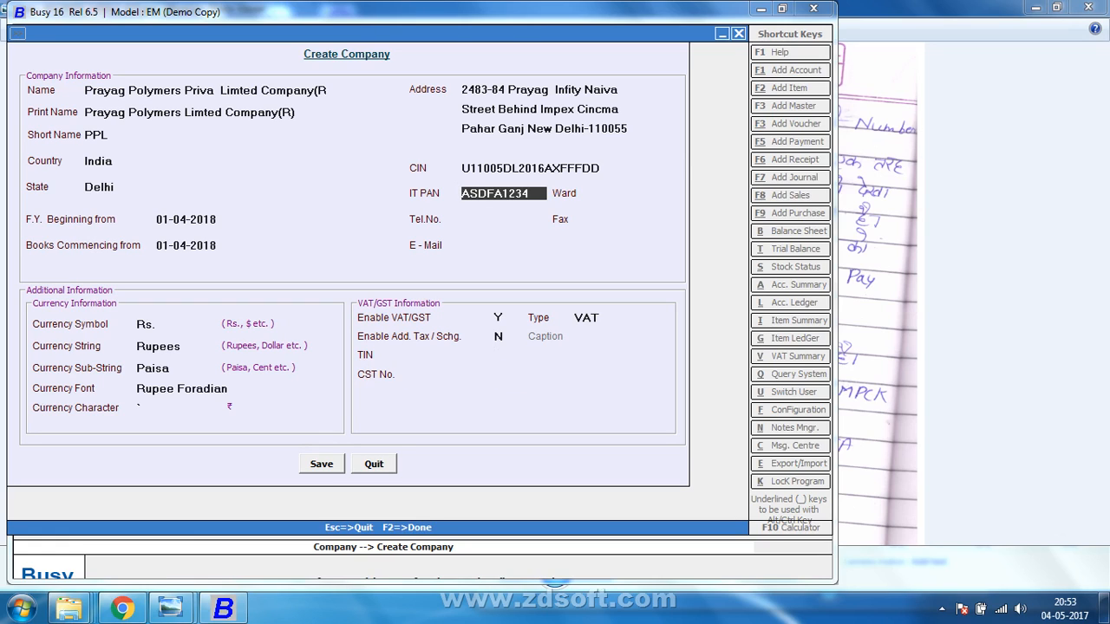
{"action": "type", "text": "FA1234P"}
{"action": "key", "text": "alt+Tab"}
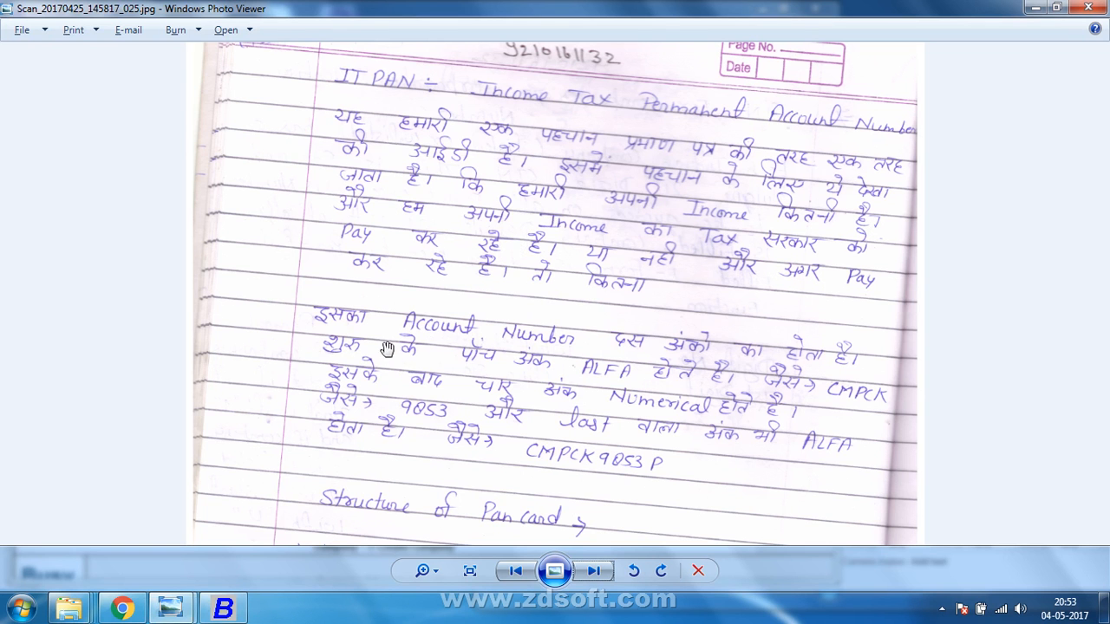
Scroll the scanned page to the Structure of Pan card notes, then switch back to Busy.
{"action": "scroll", "coordinate": [368, 361], "scroll_direction": "down", "scroll_amount": 1}
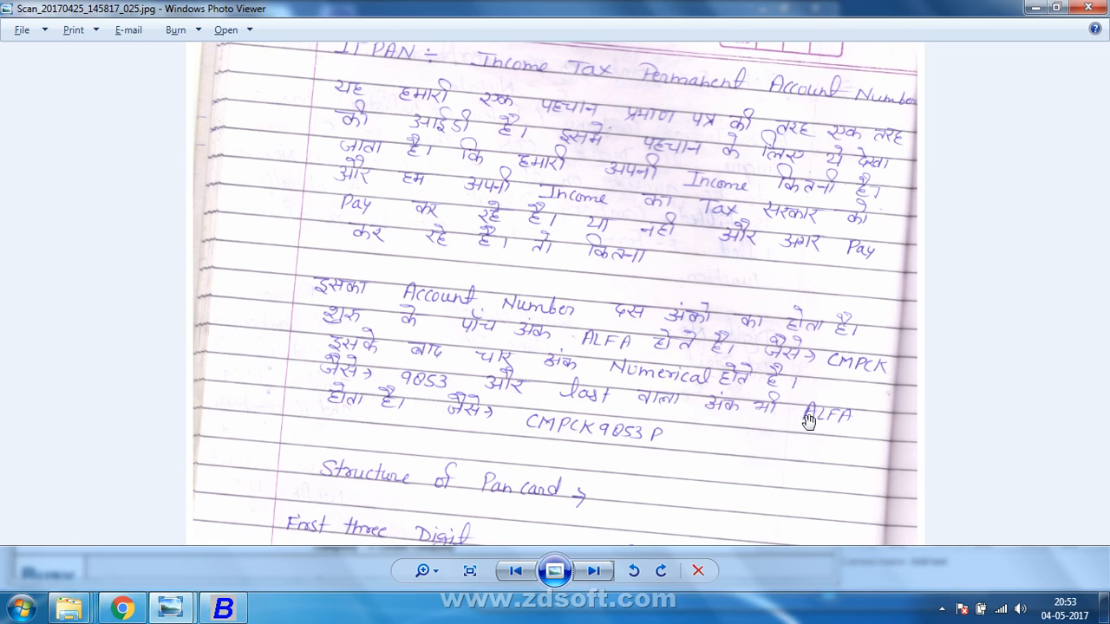
{"action": "left_click_drag", "start_coordinate": [723, 438], "coordinate": [674, 176]}
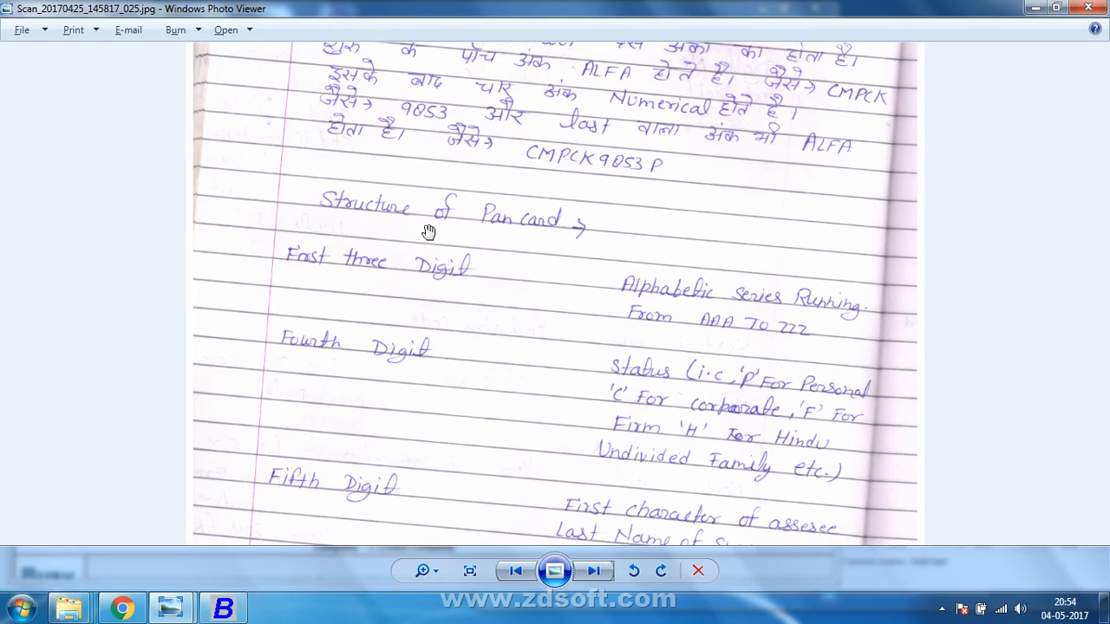
{"action": "left_click_drag", "start_coordinate": [515, 276], "coordinate": [519, 220]}
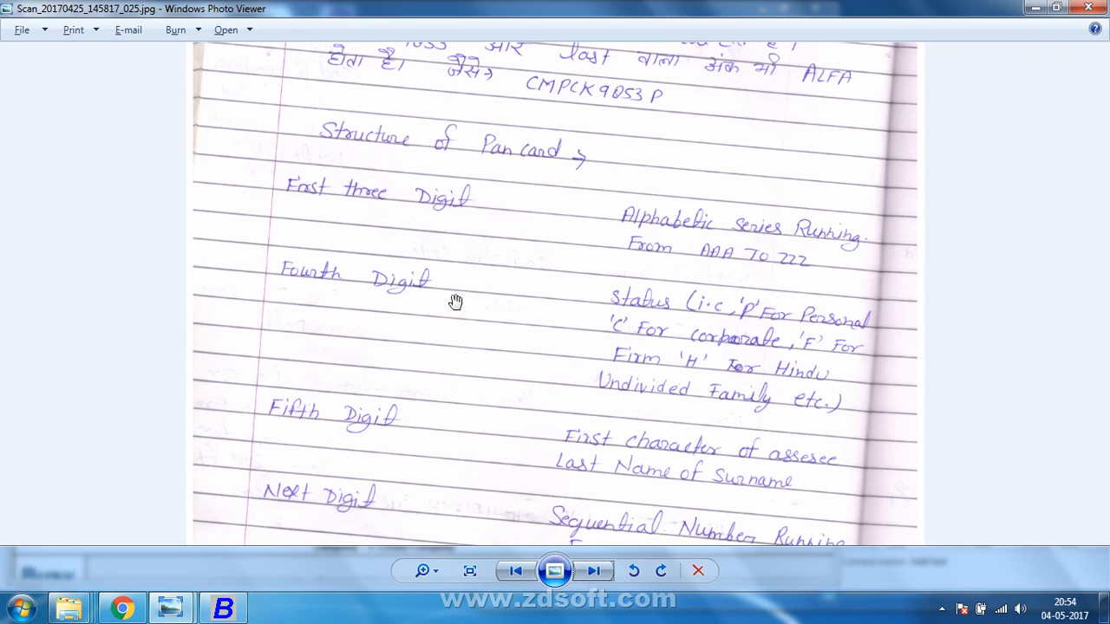
{"action": "left_click_drag", "start_coordinate": [457, 322], "coordinate": [451, 275]}
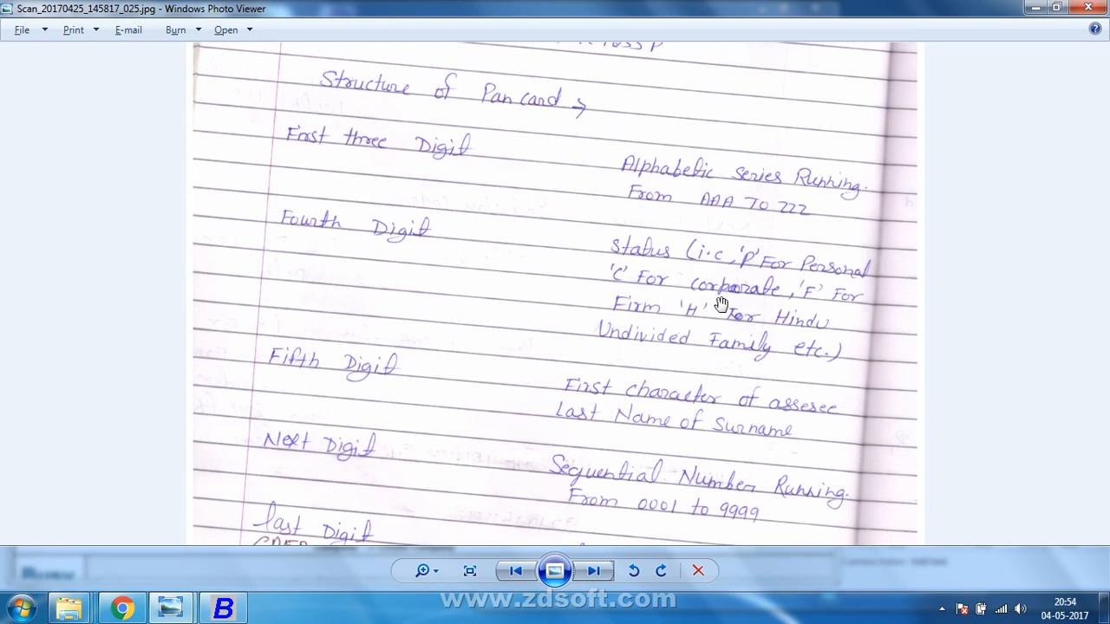
{"action": "key", "text": "alt+Tab"}
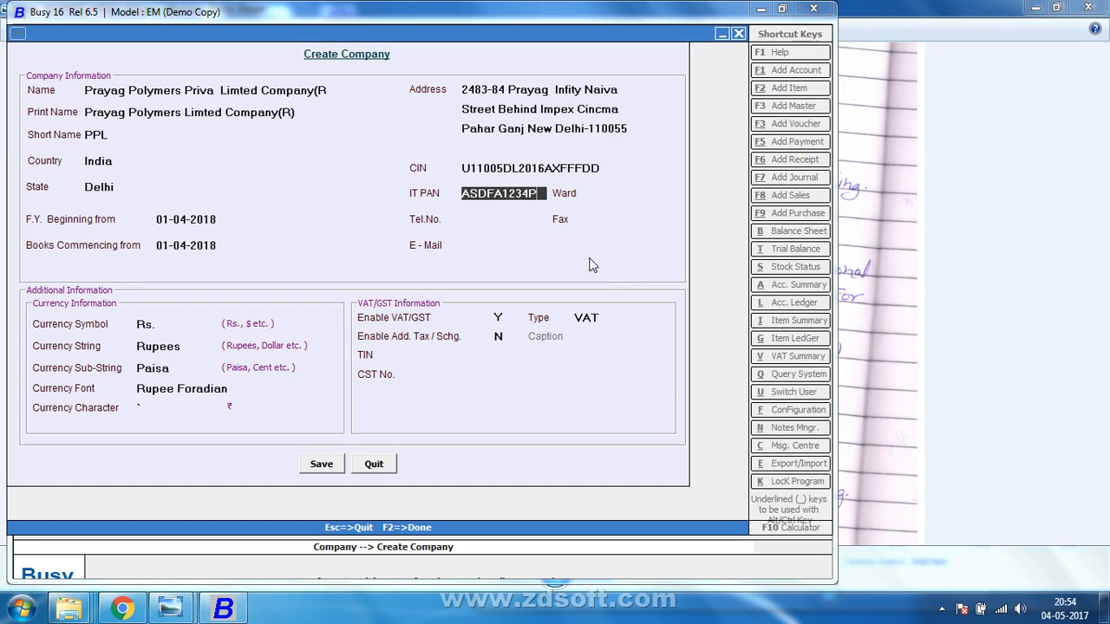
Replace the IT PAN's fourth character with C, then check the last-digit notes in Photo Viewer.
{"action": "left_click", "coordinate": [485, 200]}
{"action": "key", "text": "BackSpace"}
{"action": "type", "text": "P"}
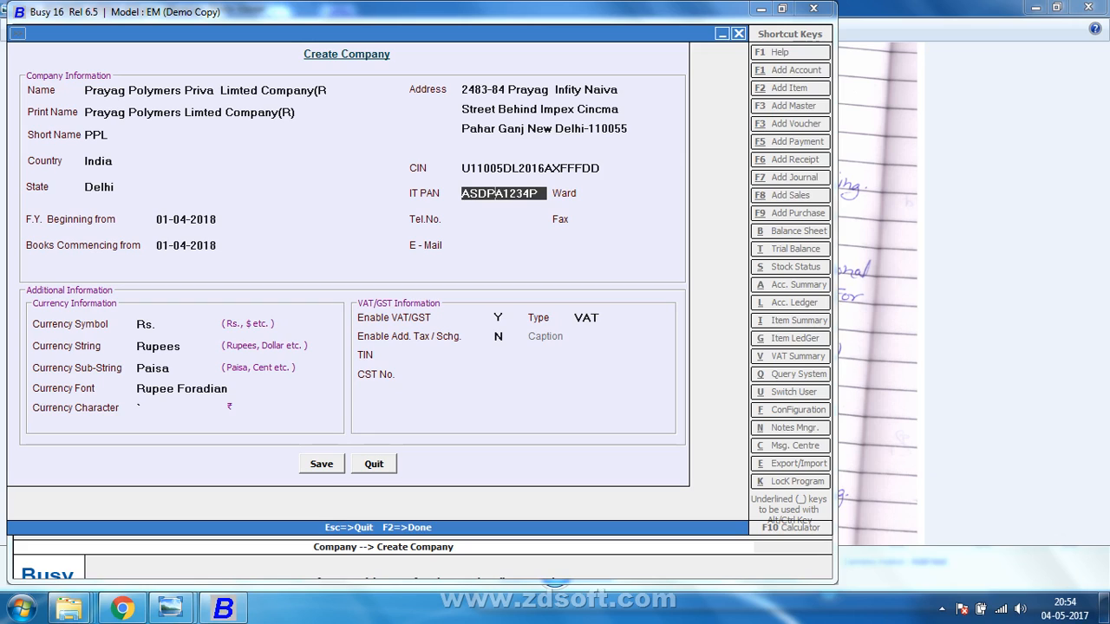
{"action": "key", "text": "BackSpace"}
{"action": "type", "text": "S"}
{"action": "key", "text": "BackSpace"}
{"action": "type", "text": "C"}
{"action": "key", "text": "alt+Tab"}
{"action": "left_click_drag", "start_coordinate": [420, 382], "coordinate": [432, 290]}
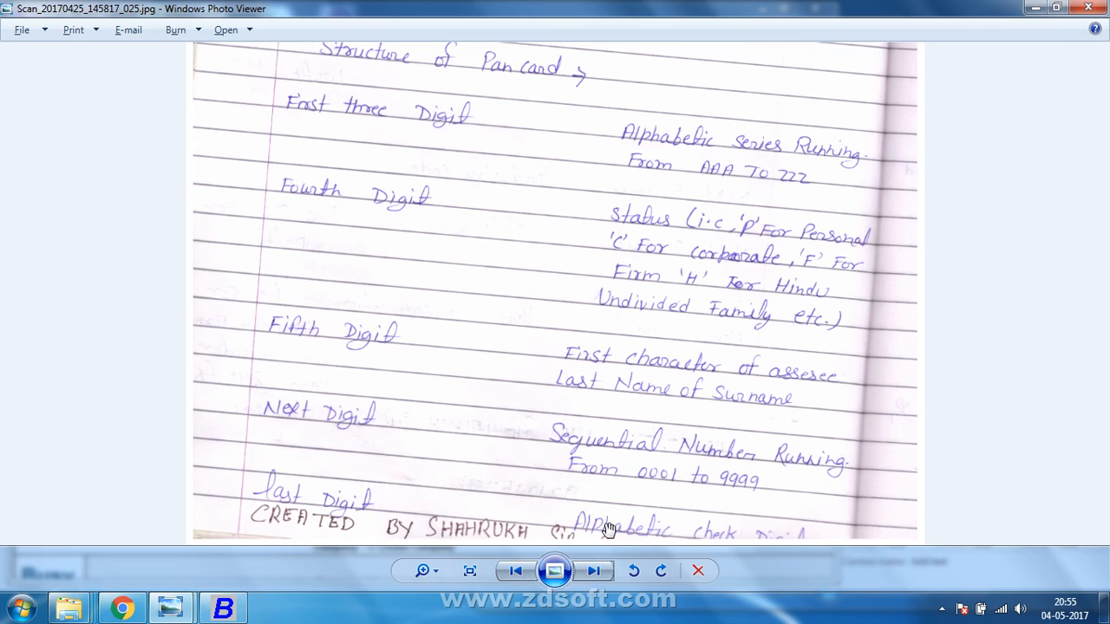
Enter ward 235, the two telephone numbers and the fax number.
{"action": "key", "text": "alt+Tab"}
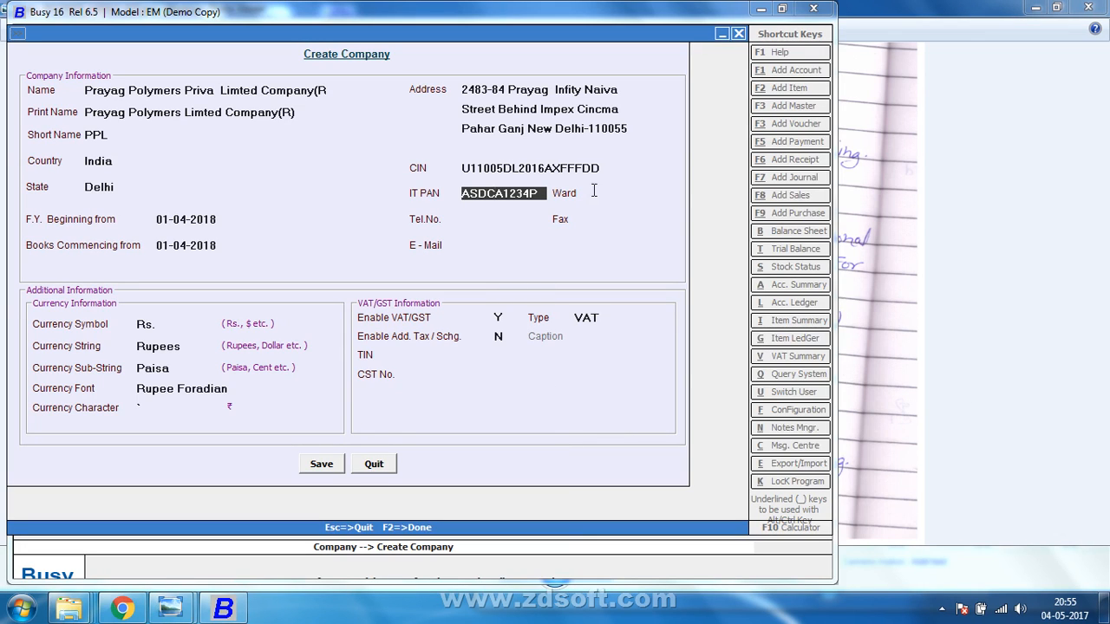
{"action": "left_click", "coordinate": [594, 191]}
{"action": "key", "text": "Return"}
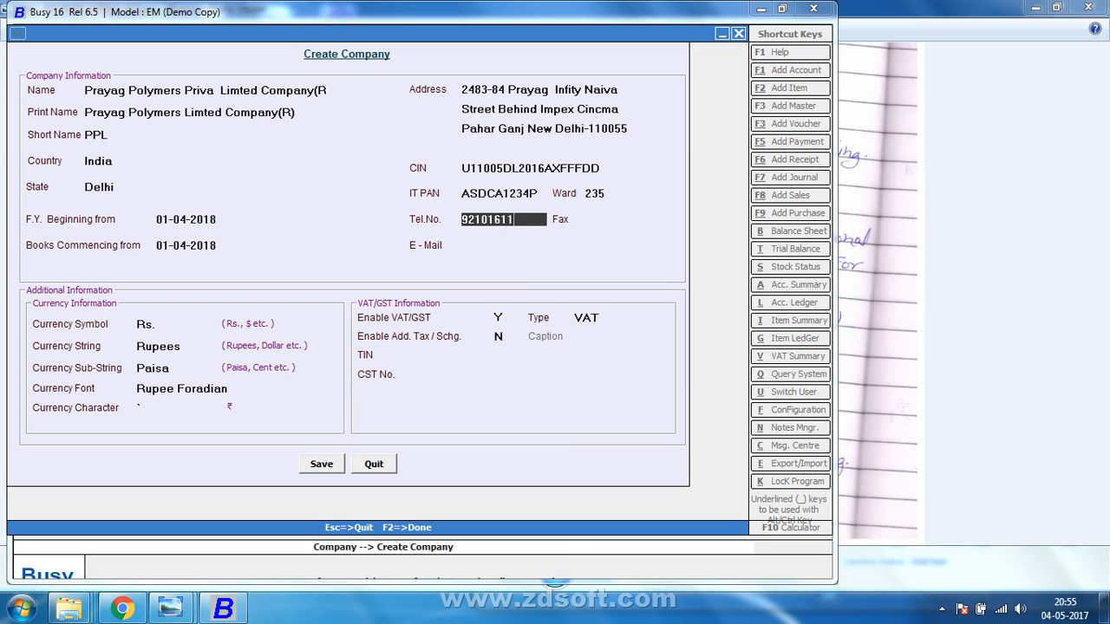
{"action": "key", "text": "Return"}
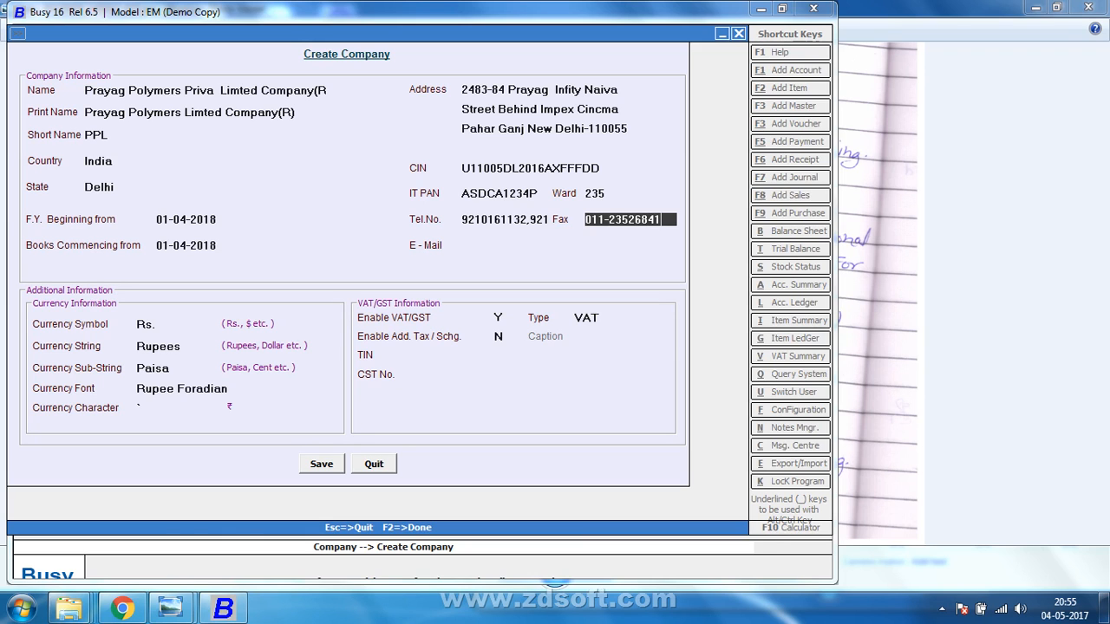
{"action": "key", "text": "Return"}
Look up the e-mail line in the notes photo and enter the company's e-mail address.
{"action": "key", "text": "alt+Tab"}
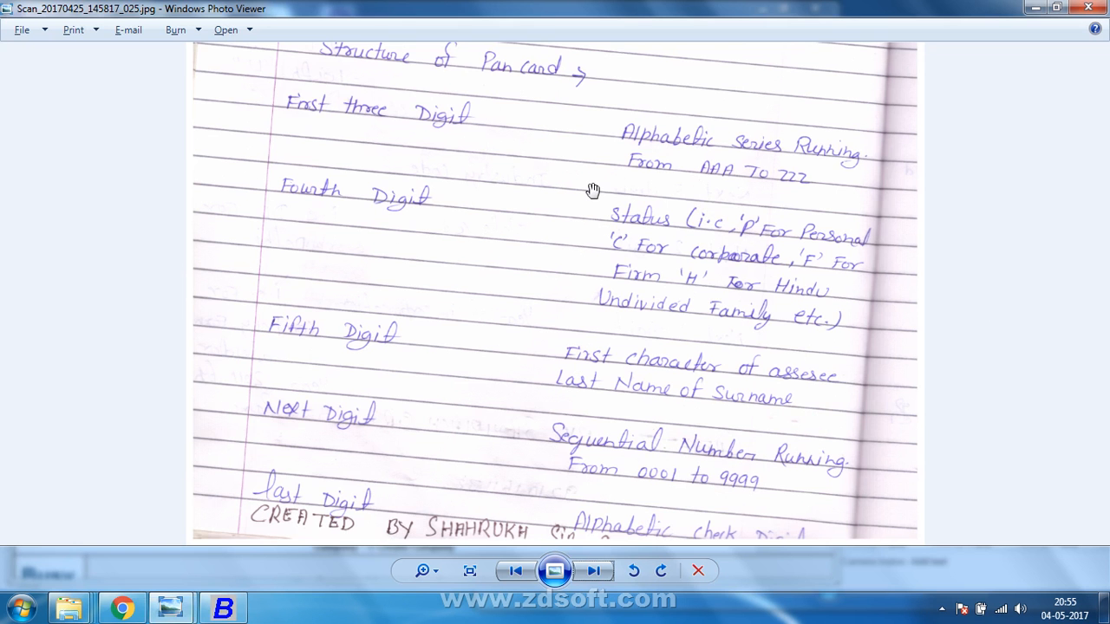
{"action": "key", "text": "alt+Tab"}
{"action": "key", "text": "alt+Tab"}
{"action": "key", "text": "alt+Tab"}
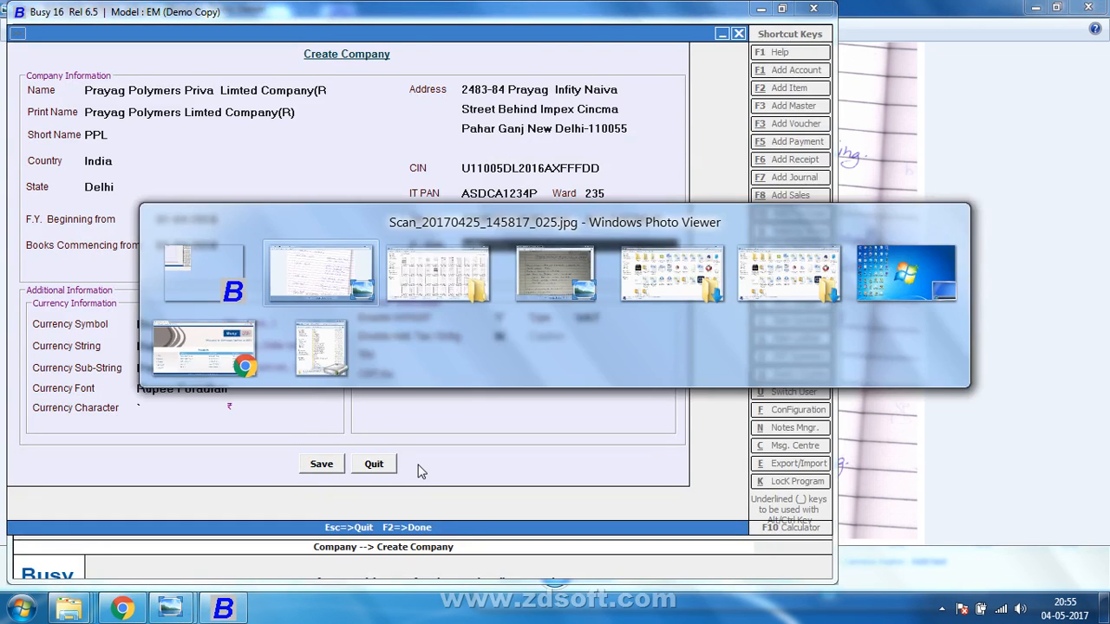
{"action": "key", "text": "alt+Tab"}
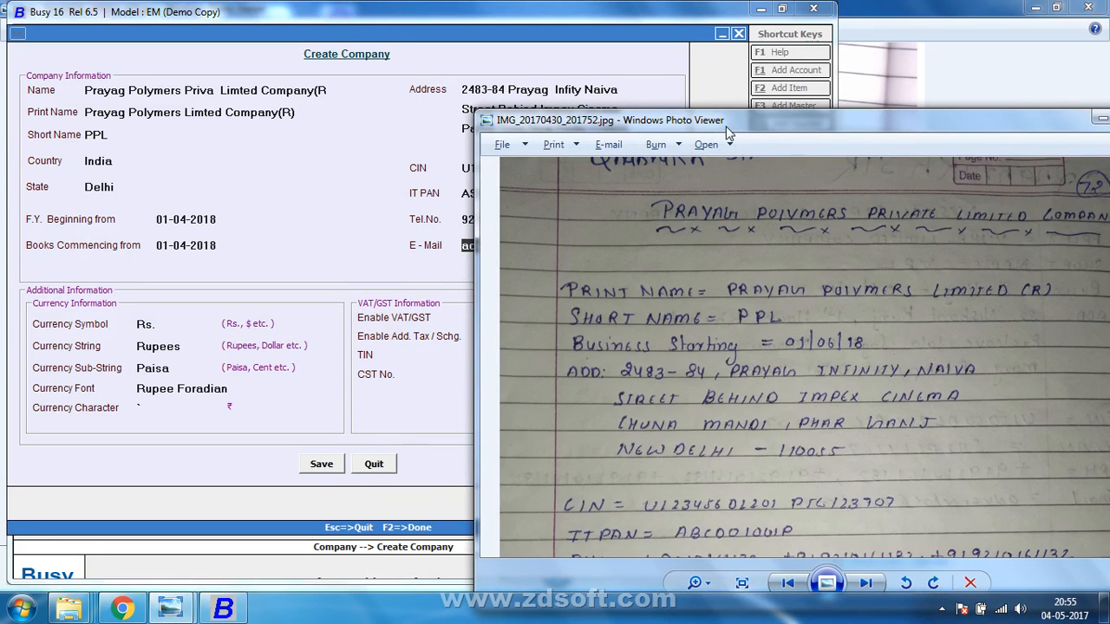
{"action": "left_click_drag", "start_coordinate": [728, 132], "coordinate": [711, 66]}
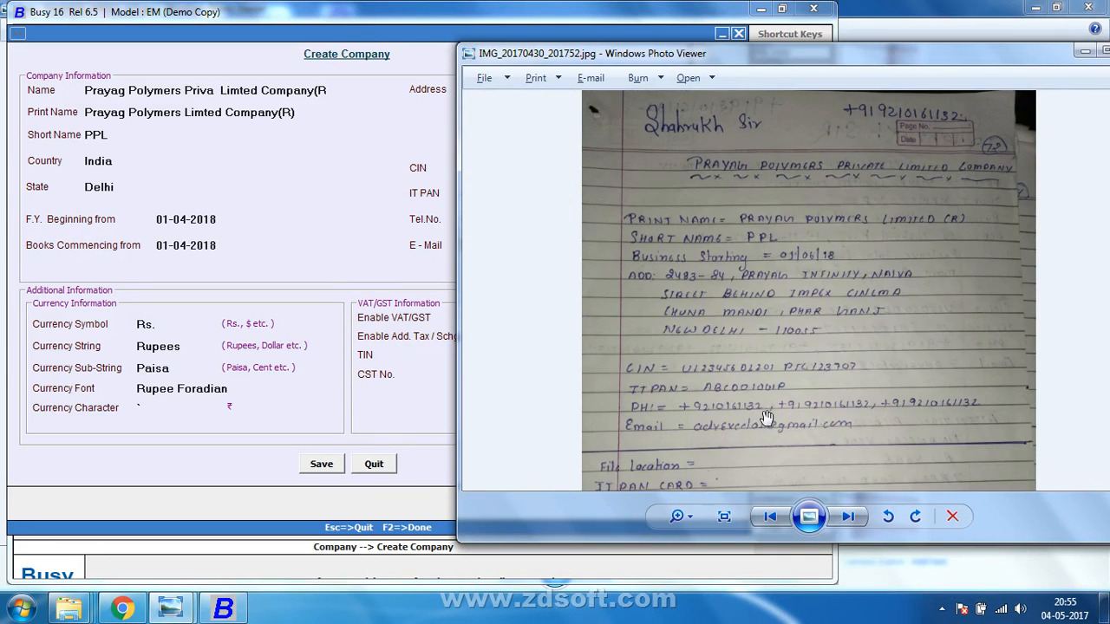
{"action": "left_click_drag", "start_coordinate": [756, 440], "coordinate": [756, 399]}
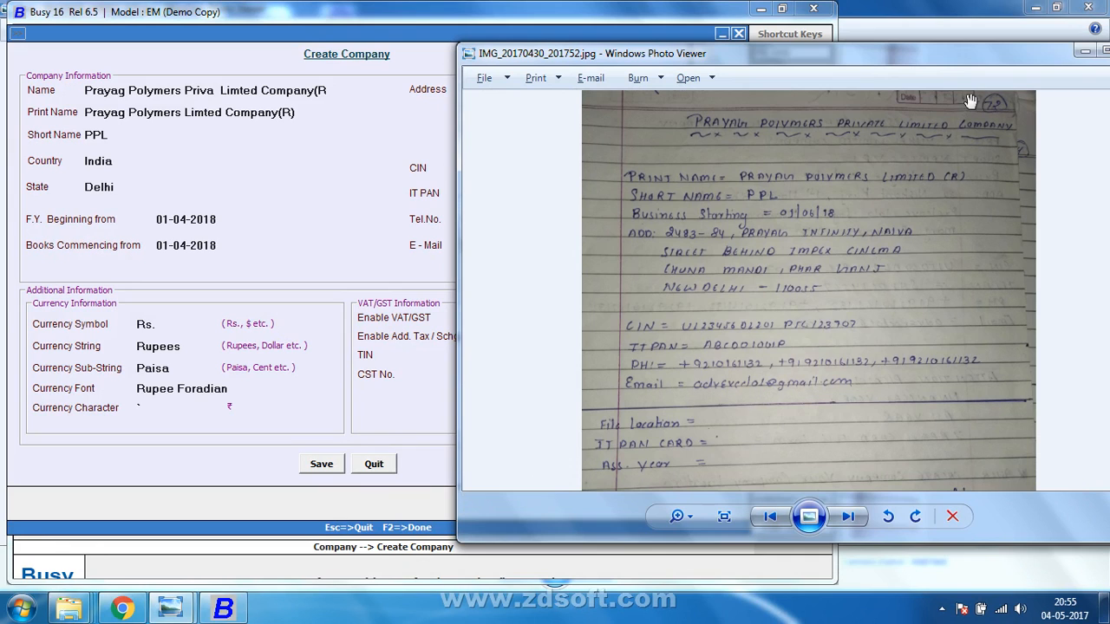
{"action": "left_click", "coordinate": [1085, 51]}
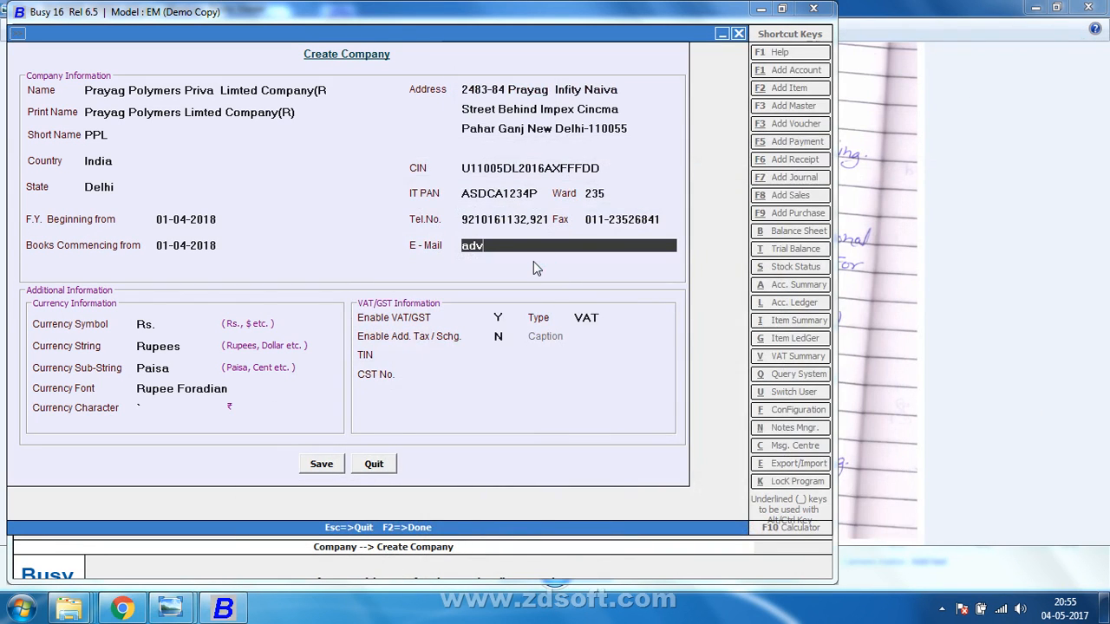
{"action": "type", "text": "excel"}
{"action": "key", "text": "Return"}
{"action": "key", "text": "Return"}
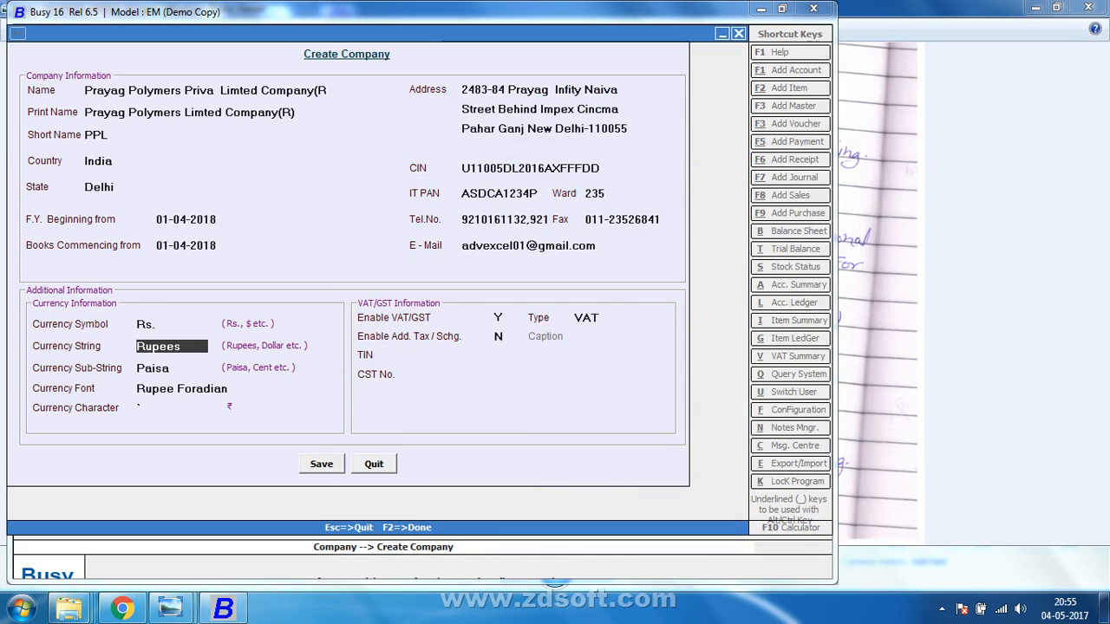
Keep VAT as tax type and set the country back to India after trying Nepal and Ghana.
{"action": "key", "text": "Return"}
{"action": "key", "text": "Return"}
{"action": "key", "text": "Return"}
{"action": "key", "text": "Return"}
{"action": "key", "text": "Return"}
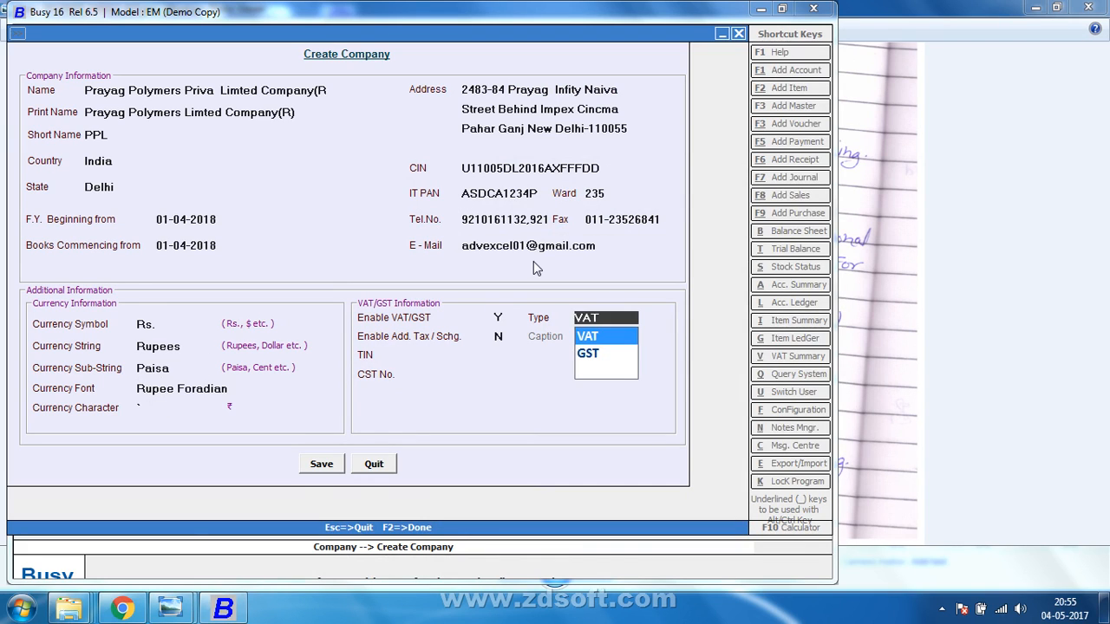
{"action": "key", "text": "Return"}
{"action": "left_click", "coordinate": [173, 323]}
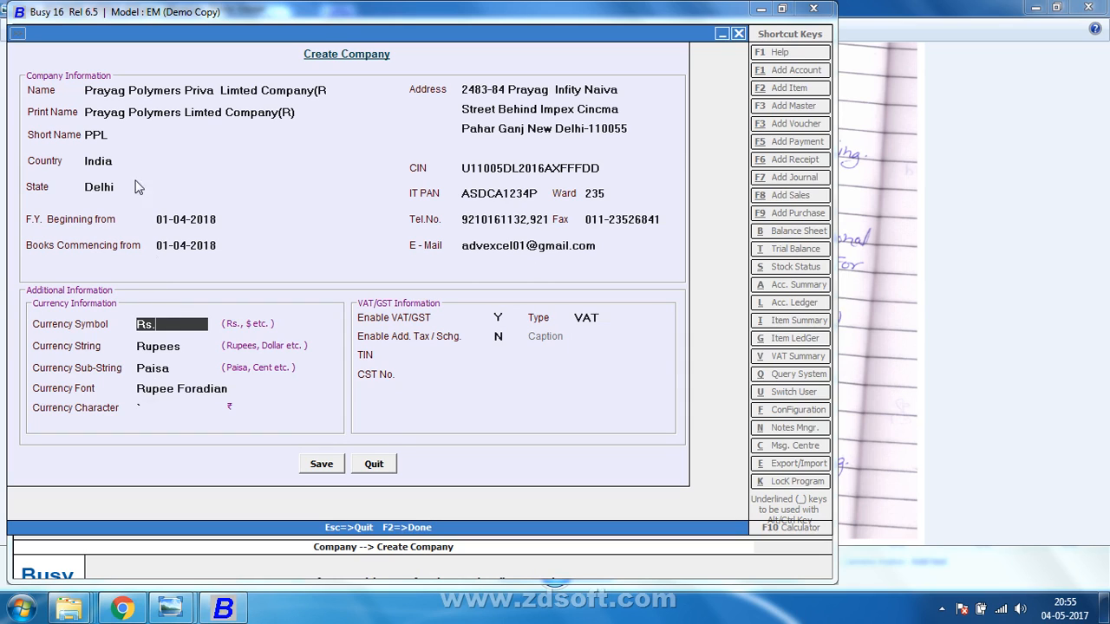
{"action": "left_click", "coordinate": [135, 163]}
{"action": "left_click", "coordinate": [120, 200]}
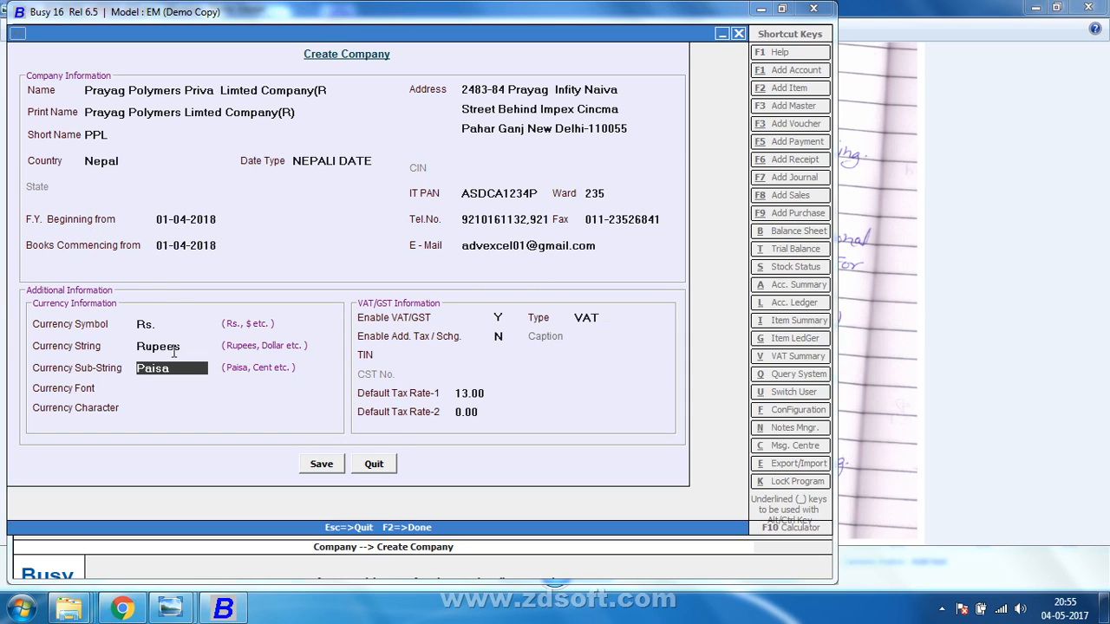
{"action": "left_click", "coordinate": [128, 160]}
{"action": "left_click", "coordinate": [129, 234]}
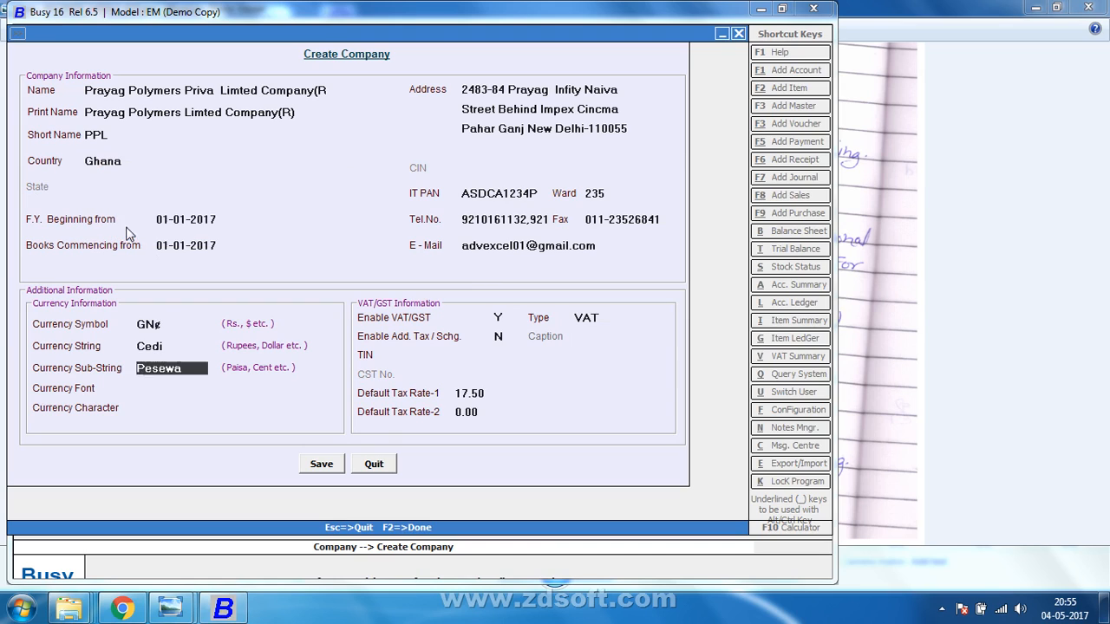
{"action": "left_click", "coordinate": [131, 159]}
{"action": "left_click", "coordinate": [124, 183]}
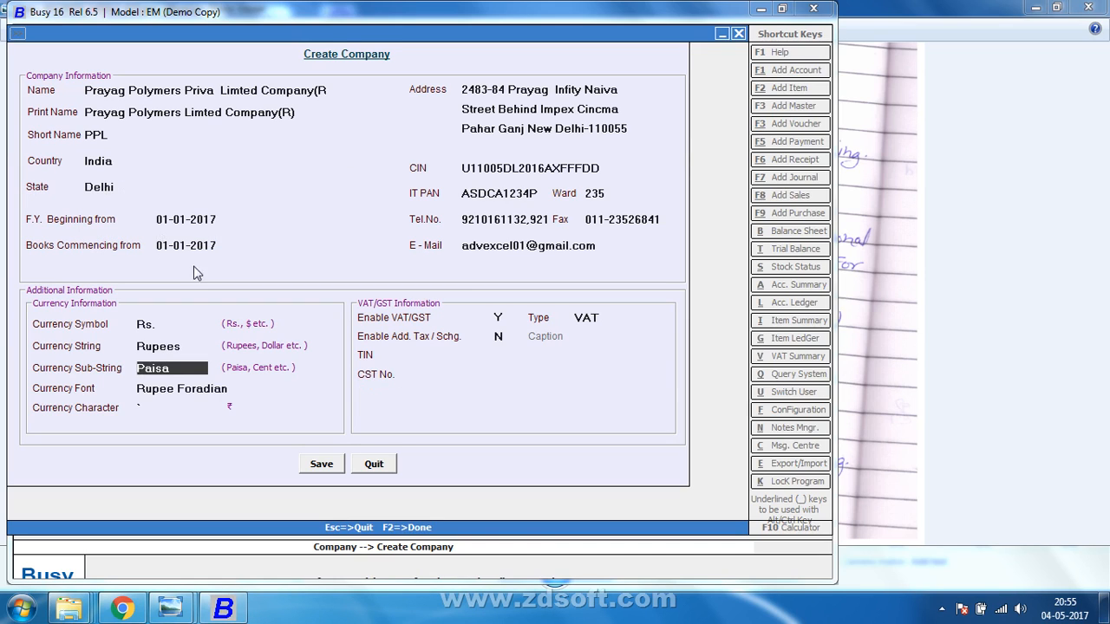
Set Enable VAT/GST to N and save the new company.
{"action": "key", "text": "Return"}
{"action": "key", "text": "Return"}
{"action": "key", "text": "Return"}
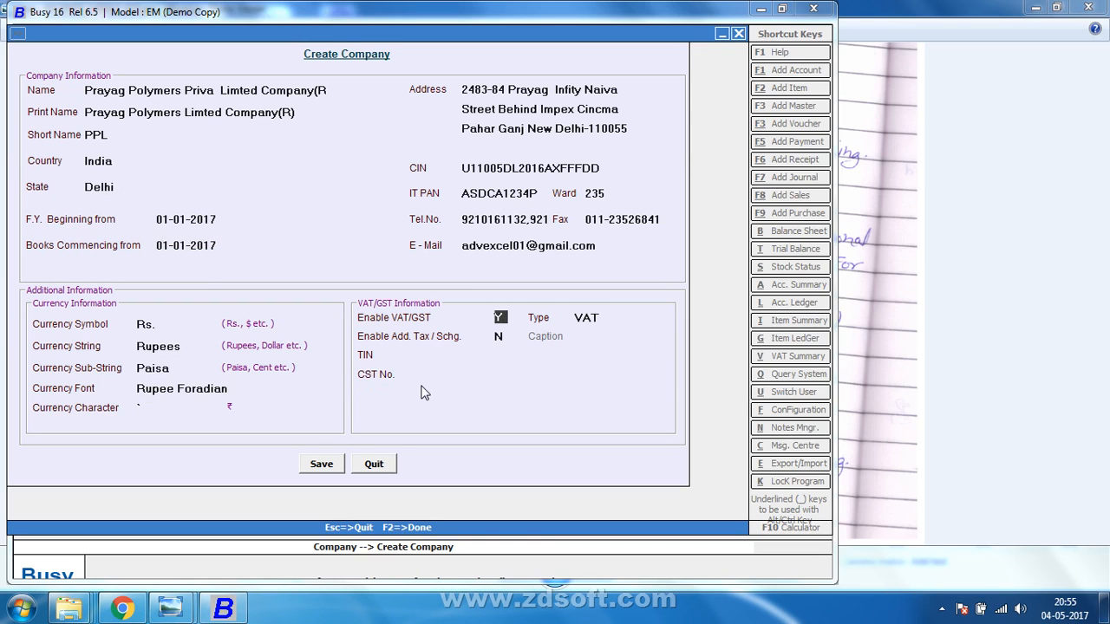
{"action": "key", "text": "n"}
{"action": "key", "text": "Return"}
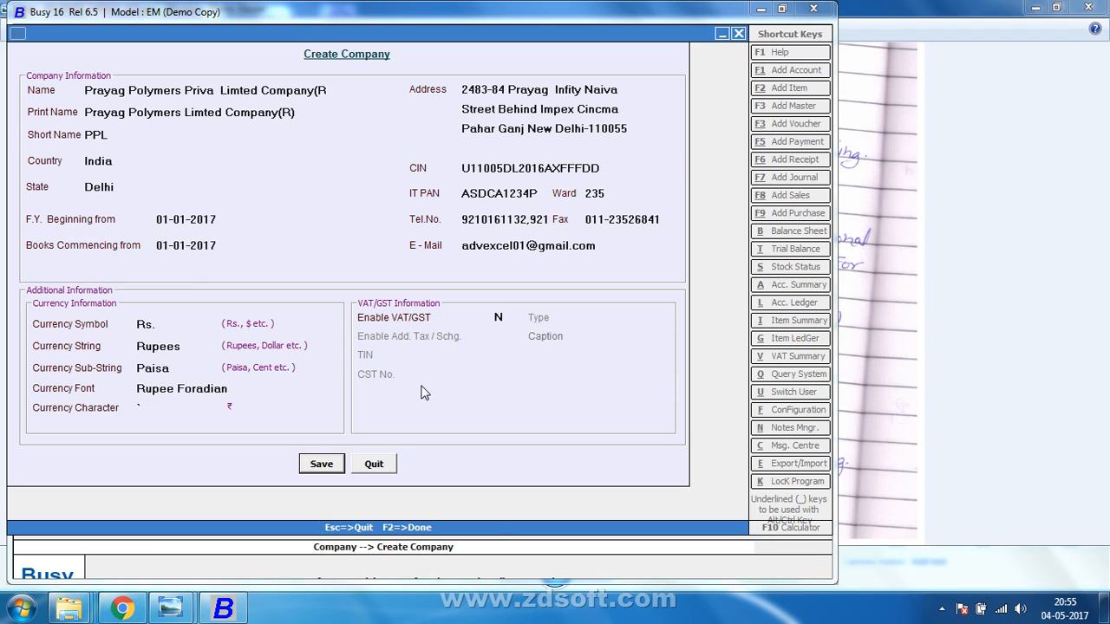
{"action": "key", "text": "Return"}
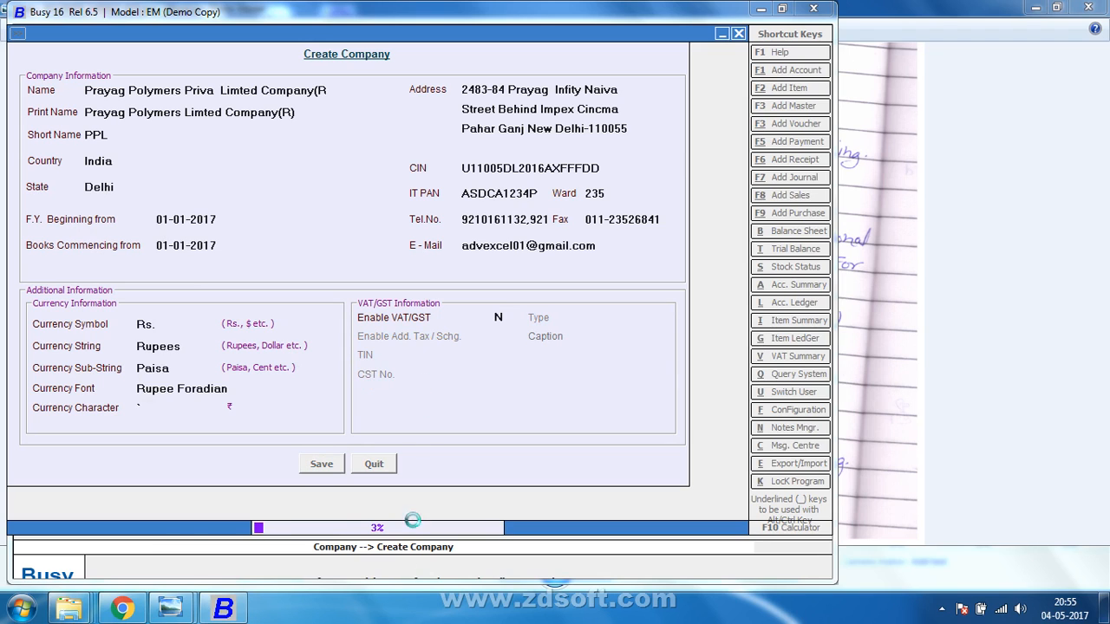
Show photo IMG_20170430_201812.jpg zoomed in on the top of the Vishal Pipes notes.
{"action": "mouse_move", "coordinate": [171, 609]}
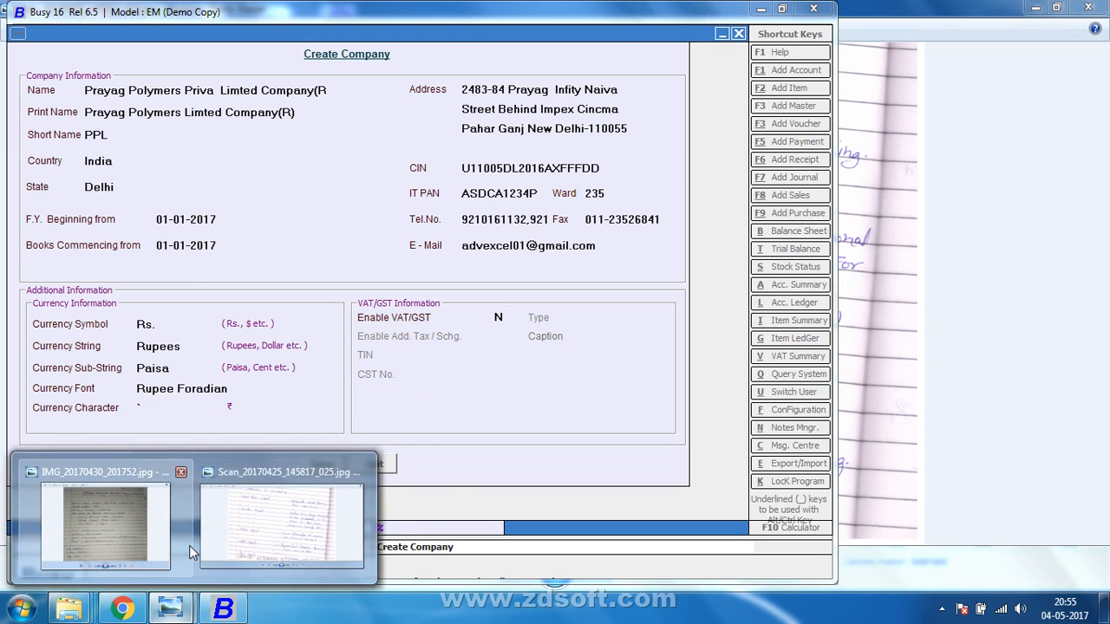
{"action": "left_click", "coordinate": [104, 525]}
{"action": "left_click", "coordinate": [847, 518]}
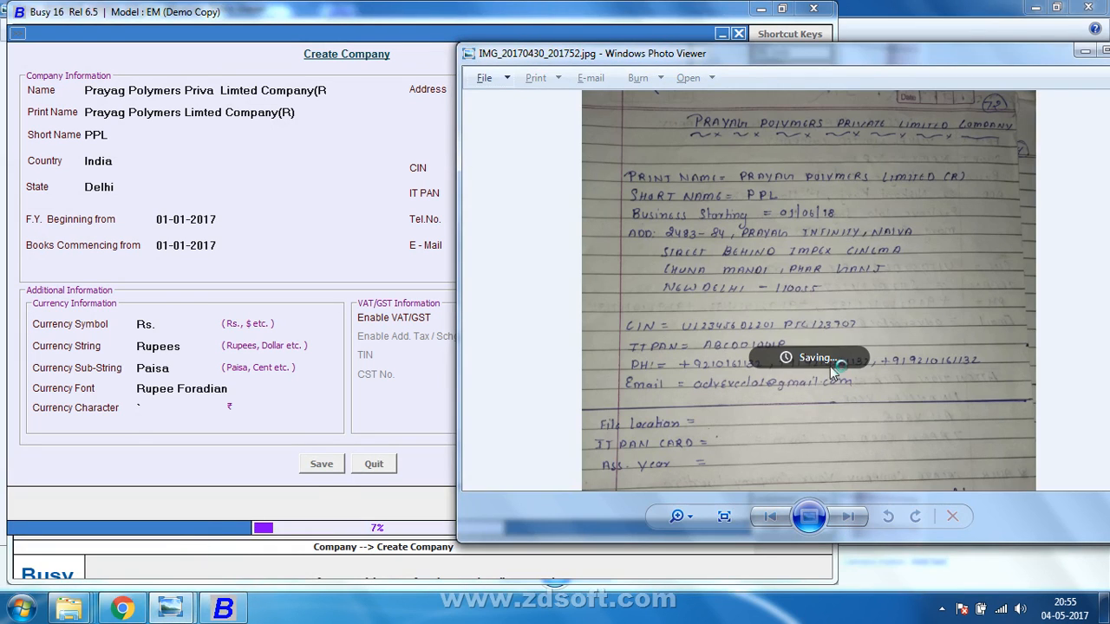
{"action": "scroll", "coordinate": [755, 344], "scroll_direction": "up", "scroll_amount": 3}
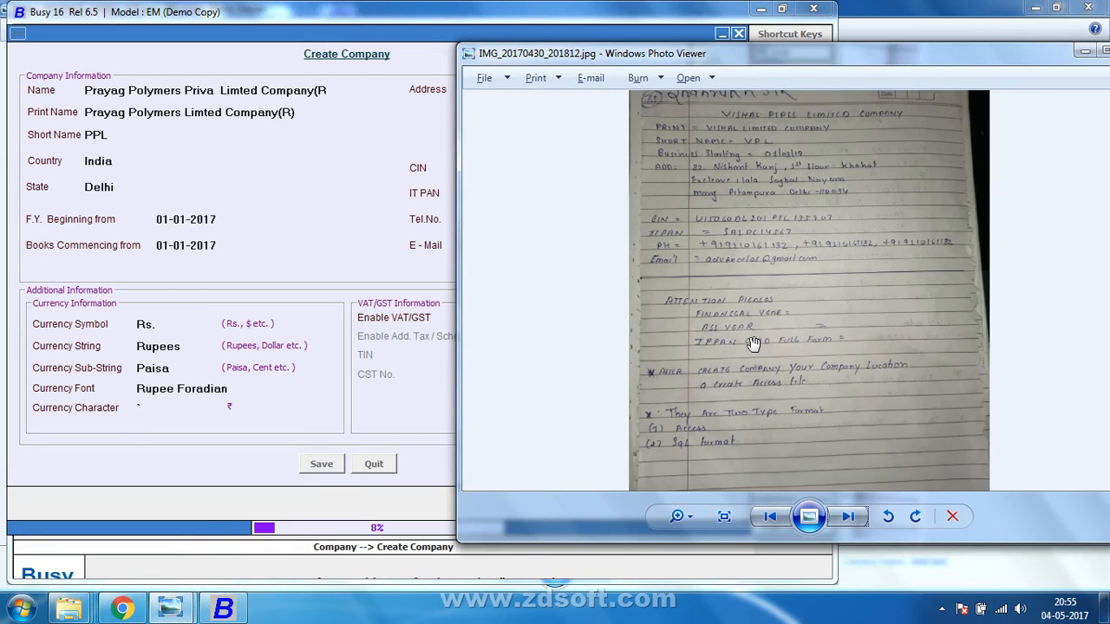
{"action": "scroll", "coordinate": [800, 252], "scroll_direction": "down", "scroll_amount": 3}
{"action": "scroll", "coordinate": [811, 360], "scroll_direction": "up", "scroll_amount": 1}
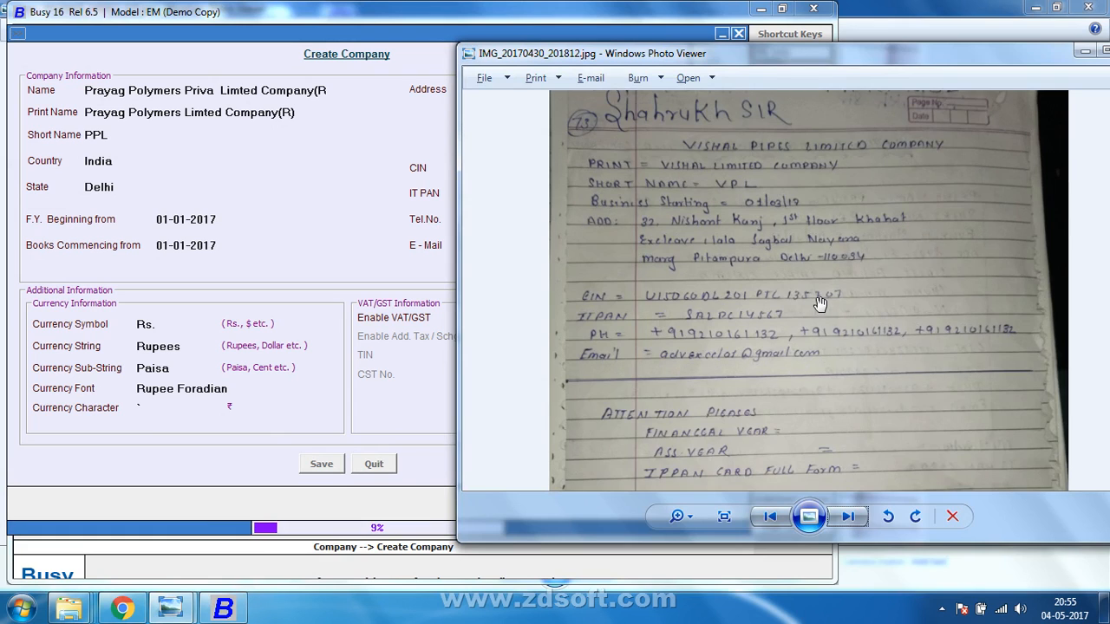
{"action": "scroll", "coordinate": [819, 364], "scroll_direction": "up", "scroll_amount": 1}
{"action": "scroll", "coordinate": [817, 352], "scroll_direction": "up", "scroll_amount": 3}
{"action": "left_click_drag", "start_coordinate": [817, 332], "coordinate": [870, 440]}
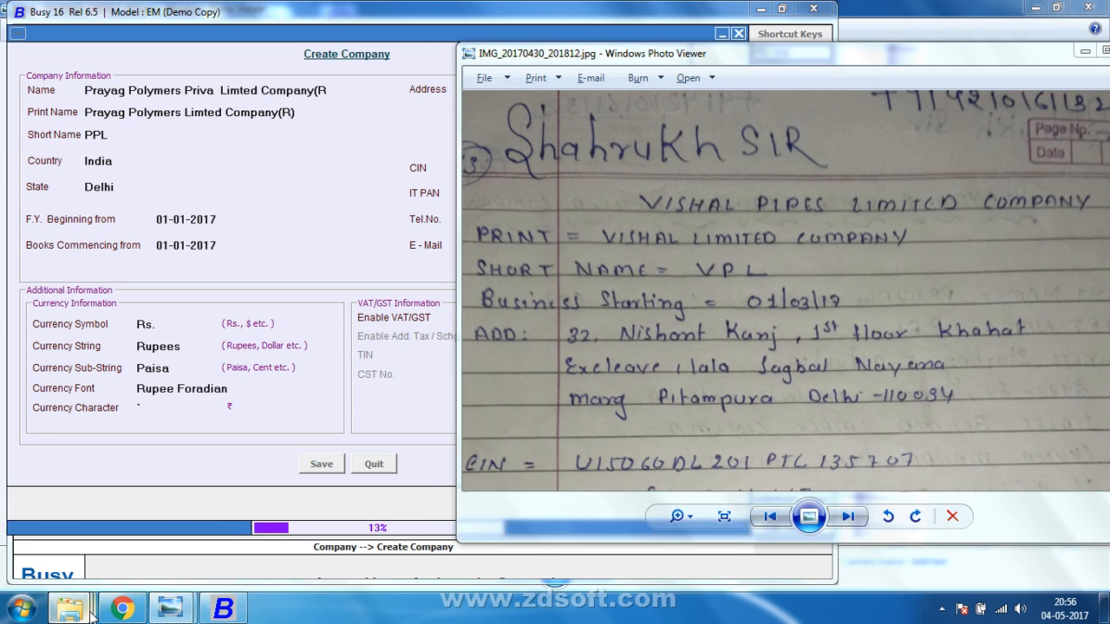
Add a new folder named VISHAL PIPES LIMITED COMPANY on Local Disk (D:), then minimise Explorer.
{"action": "mouse_move", "coordinate": [91, 612]}
{"action": "left_click", "coordinate": [633, 512]}
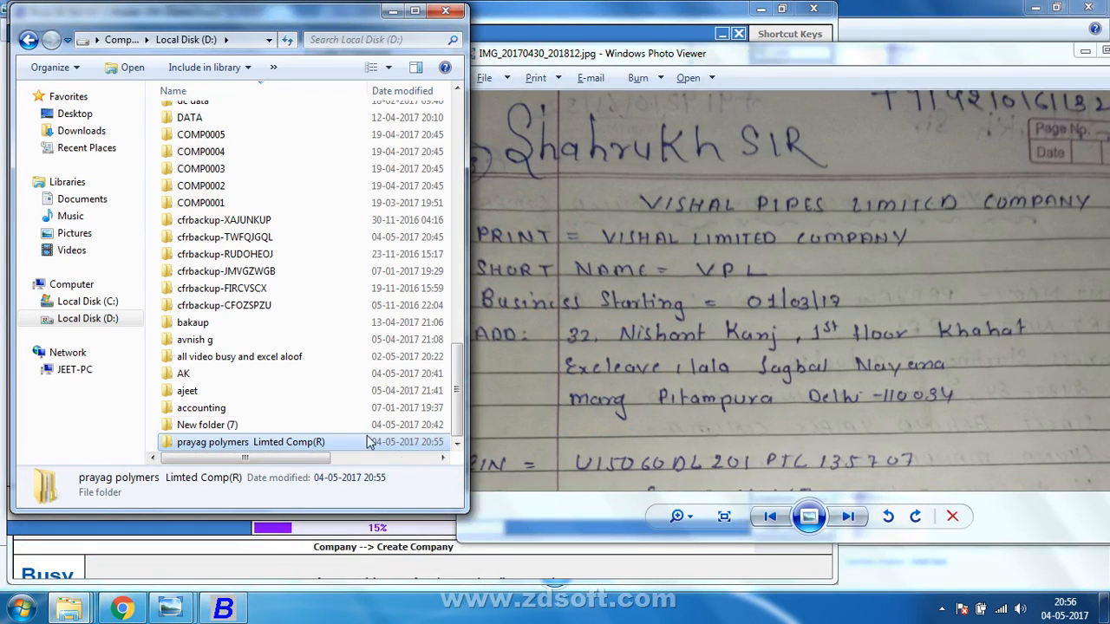
{"action": "right_click", "coordinate": [333, 347]}
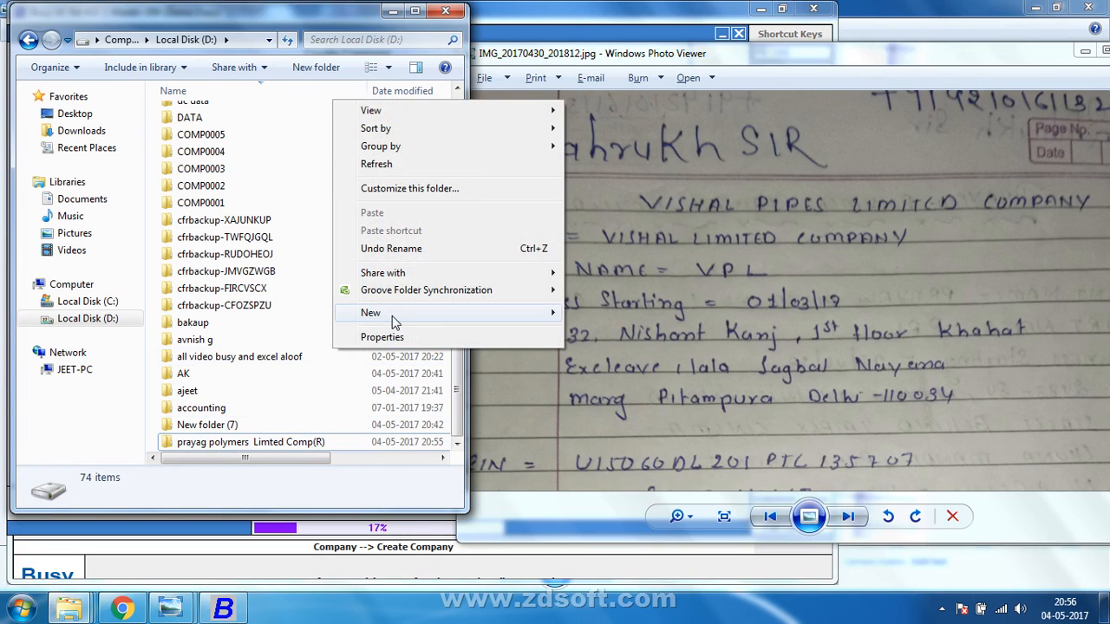
{"action": "mouse_move", "coordinate": [392, 319]}
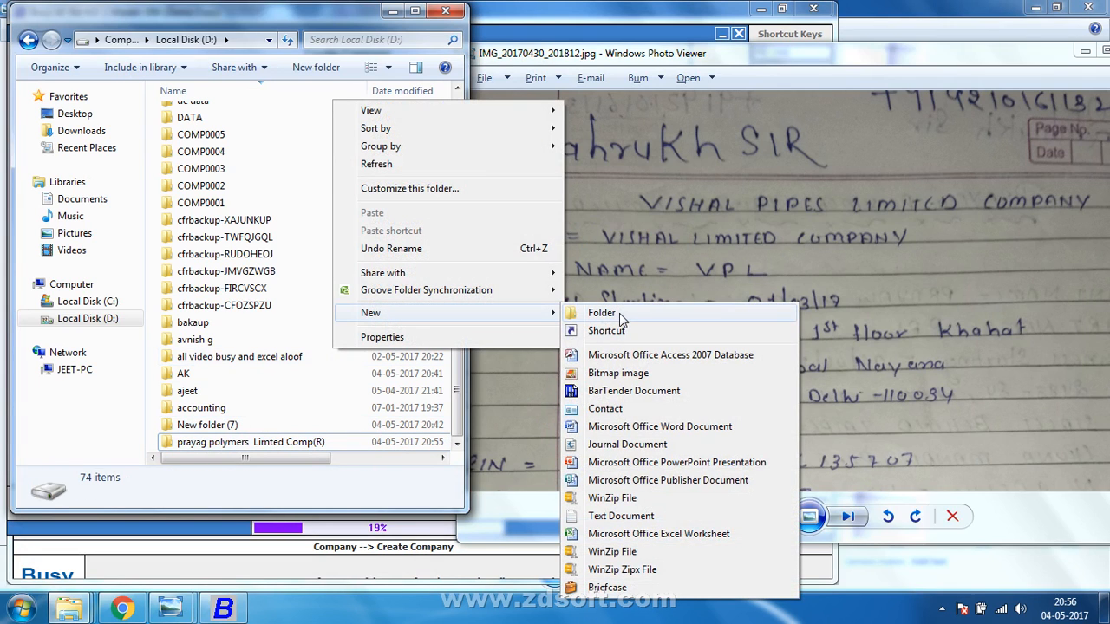
{"action": "left_click", "coordinate": [619, 313]}
{"action": "type", "text": "VISHA"}
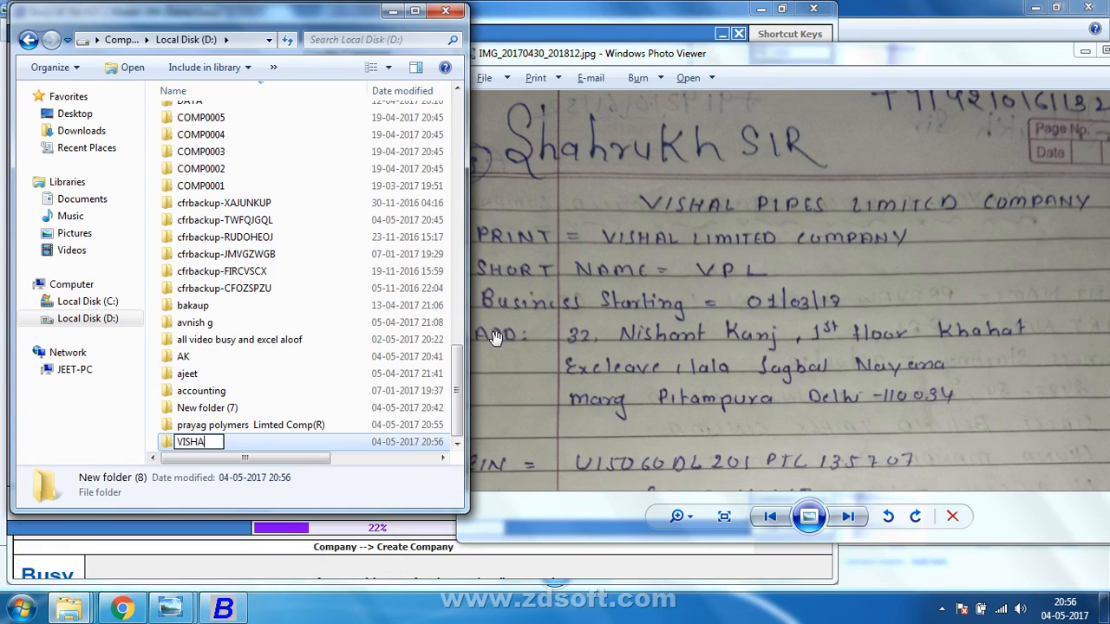
{"action": "type", "text": "L PEPES"}
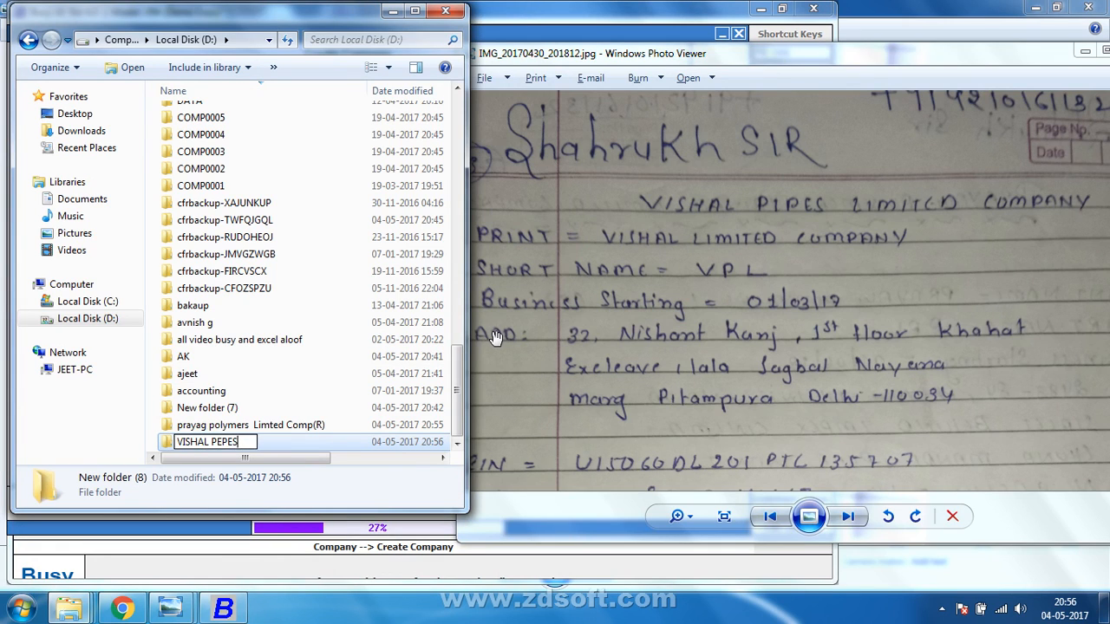
{"action": "key", "text": "BackSpace"}
{"action": "key", "text": "BackSpace"}
{"action": "key", "text": "BackSpace"}
{"action": "key", "text": "BackSpace"}
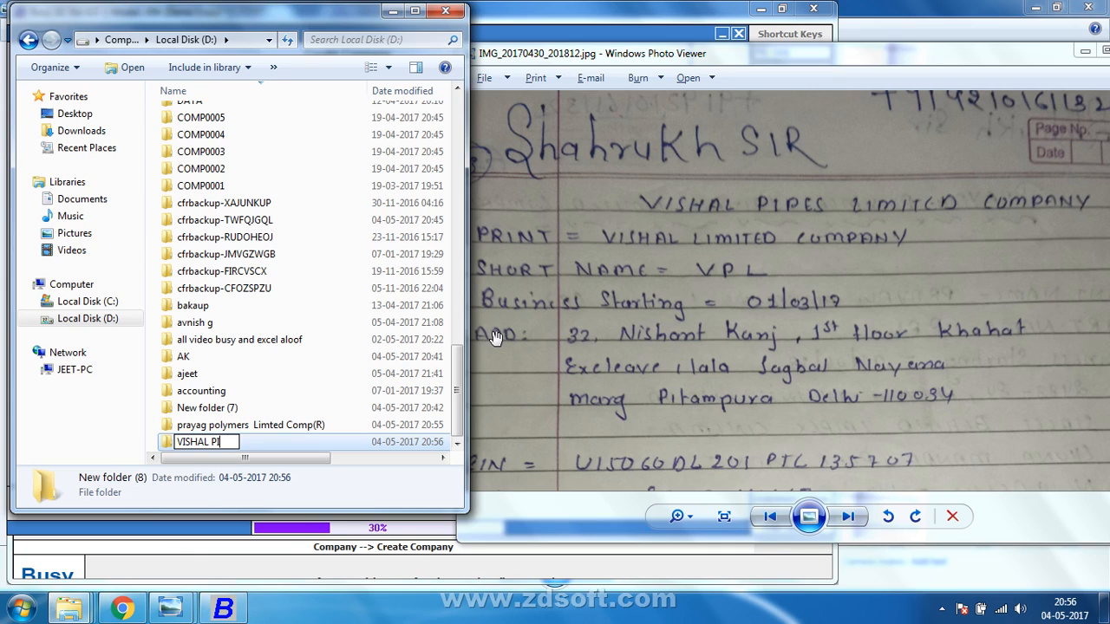
{"action": "type", "text": "IPES LIMITED COMPA"}
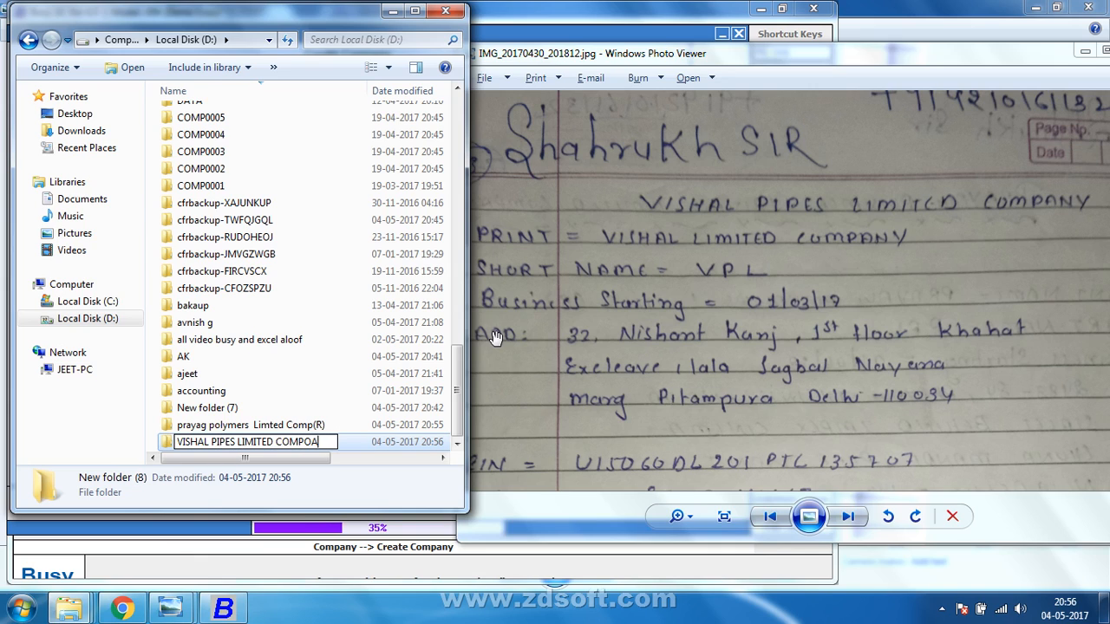
{"action": "type", "text": "NY"}
{"action": "key", "text": "Return"}
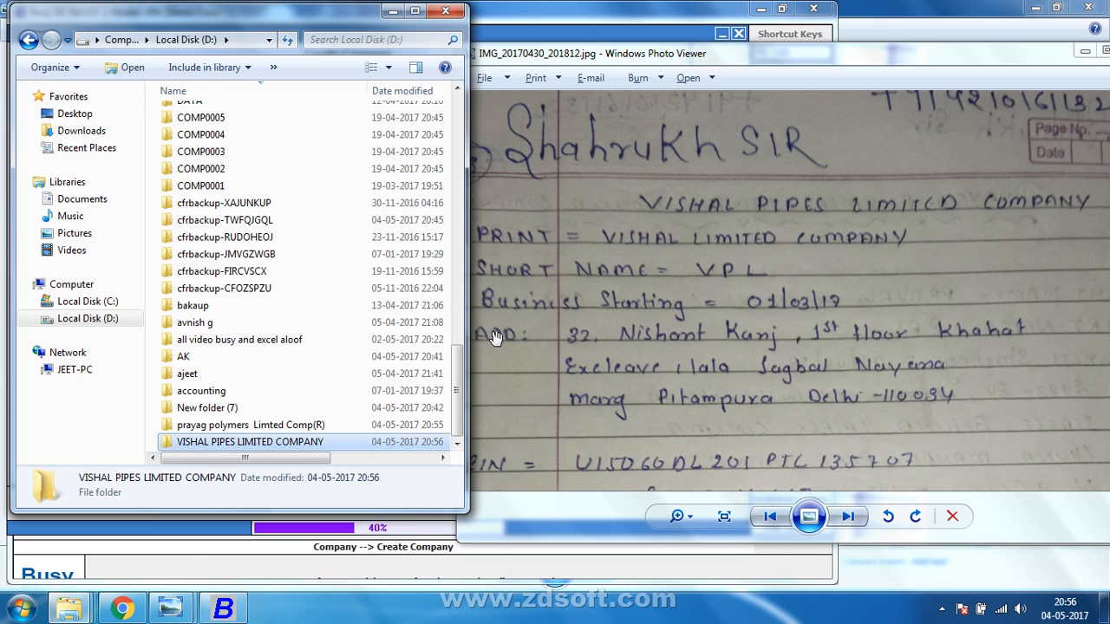
{"action": "left_click", "coordinate": [391, 11]}
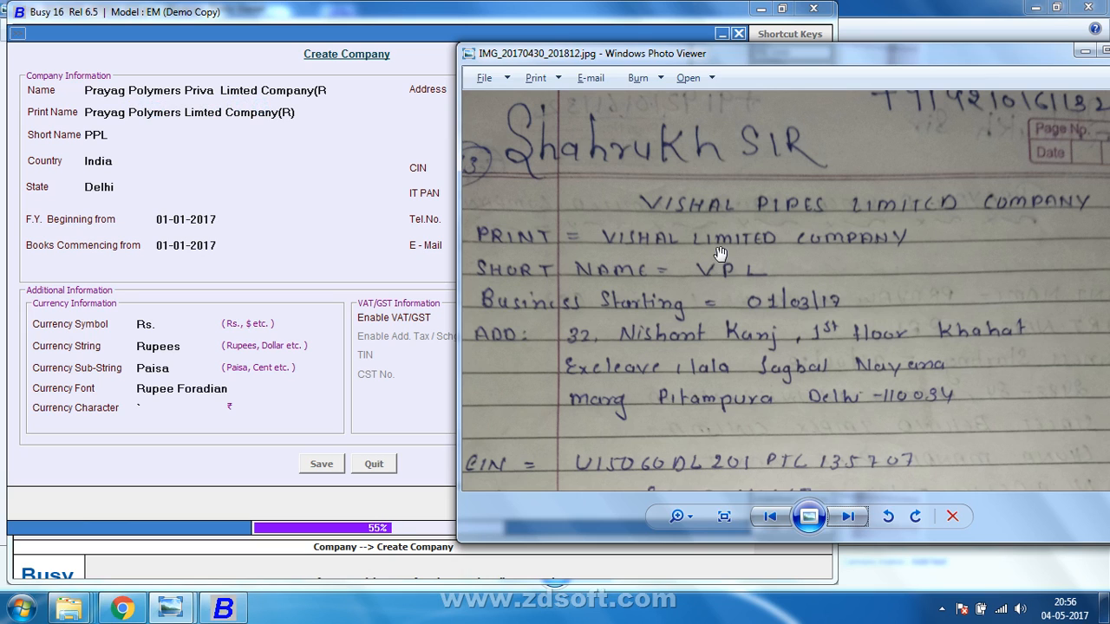
Pan down the Vishal Pipes notes to the Access and Sql format lines, then bring Busy forward.
{"action": "left_click_drag", "start_coordinate": [849, 61], "coordinate": [778, 65]}
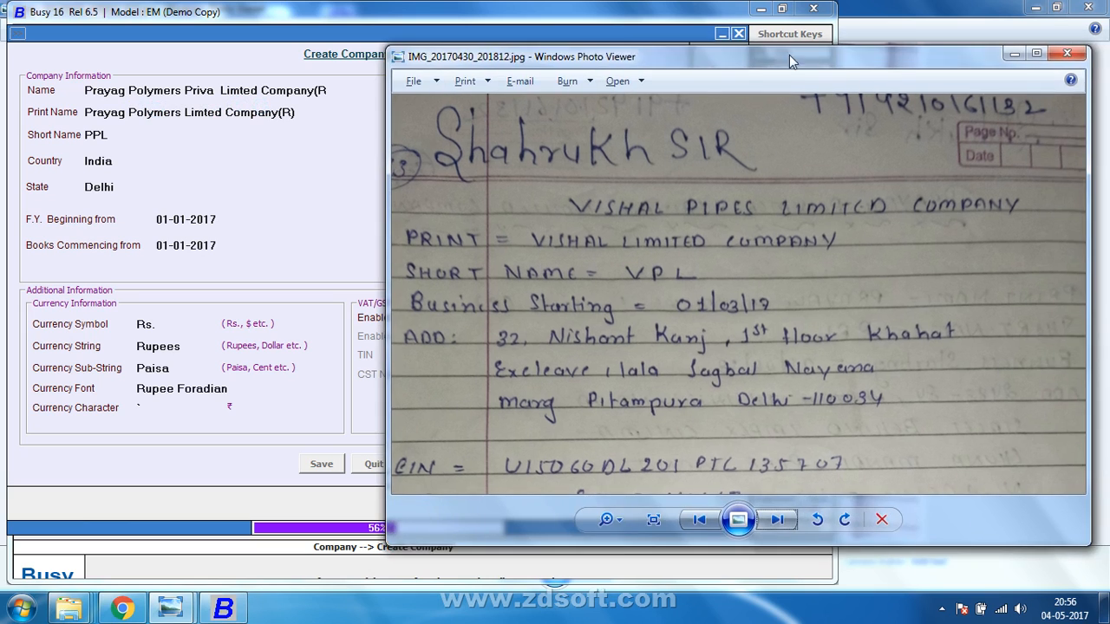
{"action": "scroll", "coordinate": [893, 232], "scroll_direction": "down", "scroll_amount": 1}
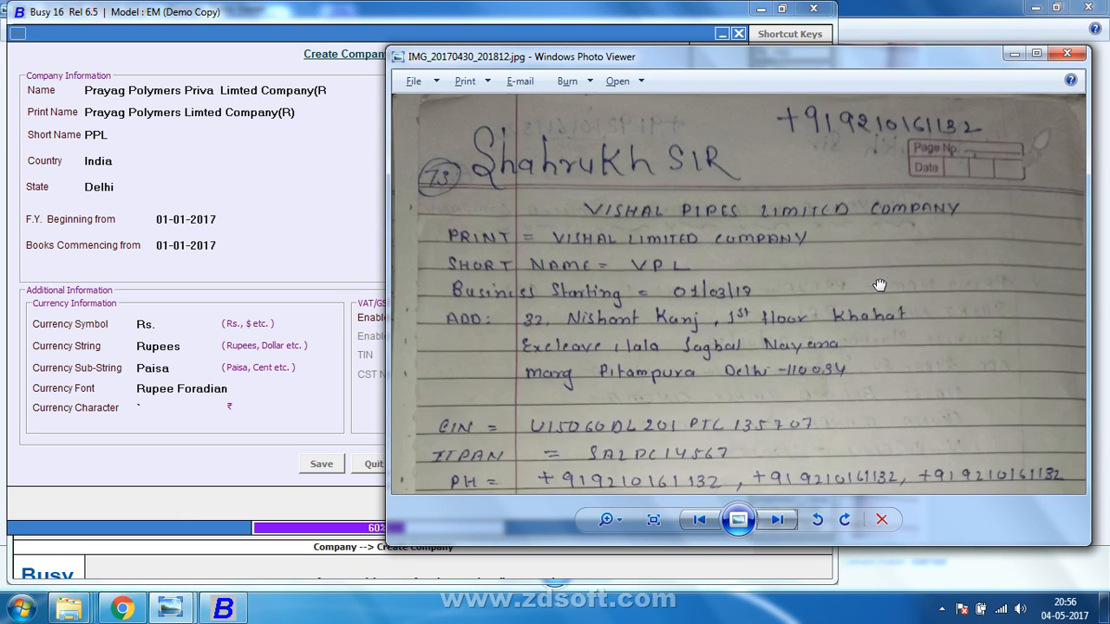
{"action": "left_click_drag", "start_coordinate": [878, 345], "coordinate": [866, 229]}
{"action": "left_click_drag", "start_coordinate": [839, 293], "coordinate": [816, 128]}
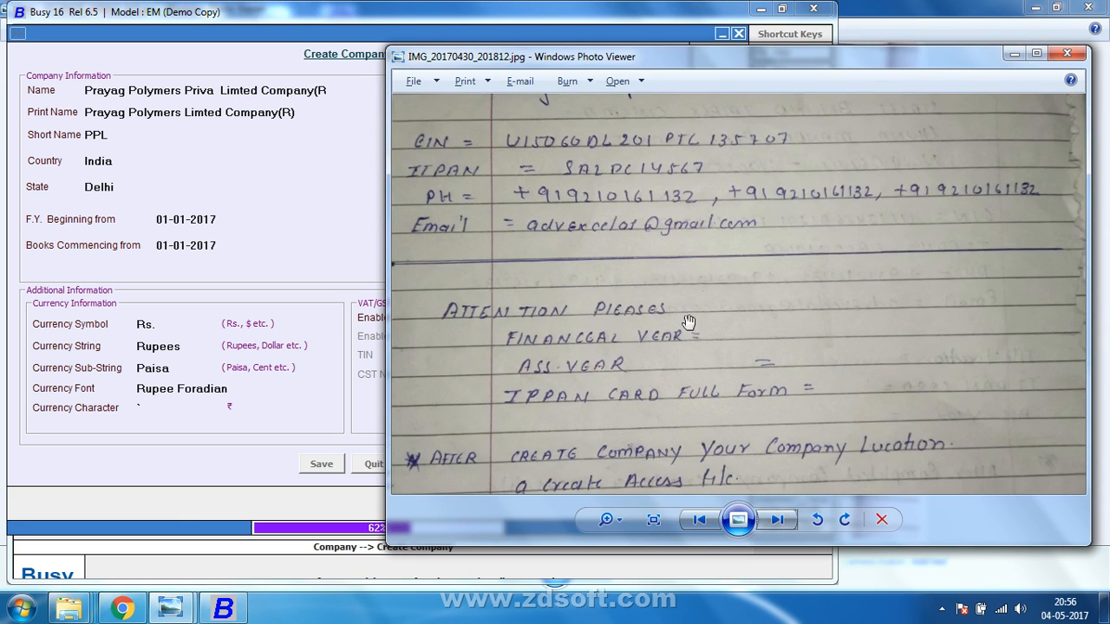
{"action": "left_click_drag", "start_coordinate": [678, 342], "coordinate": [731, 133]}
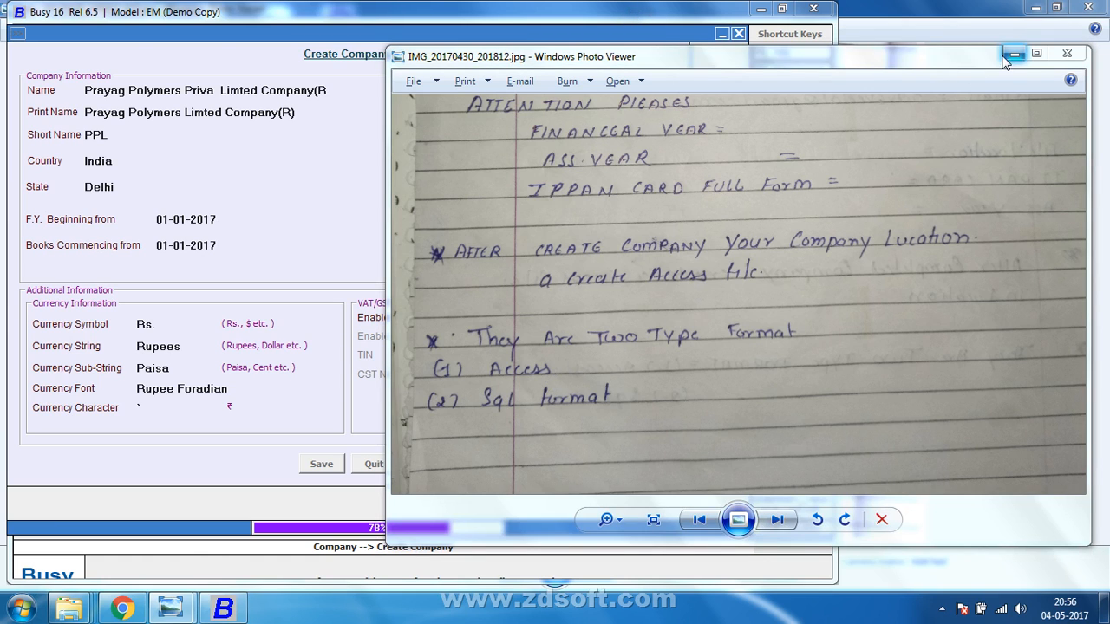
{"action": "left_click", "coordinate": [178, 62]}
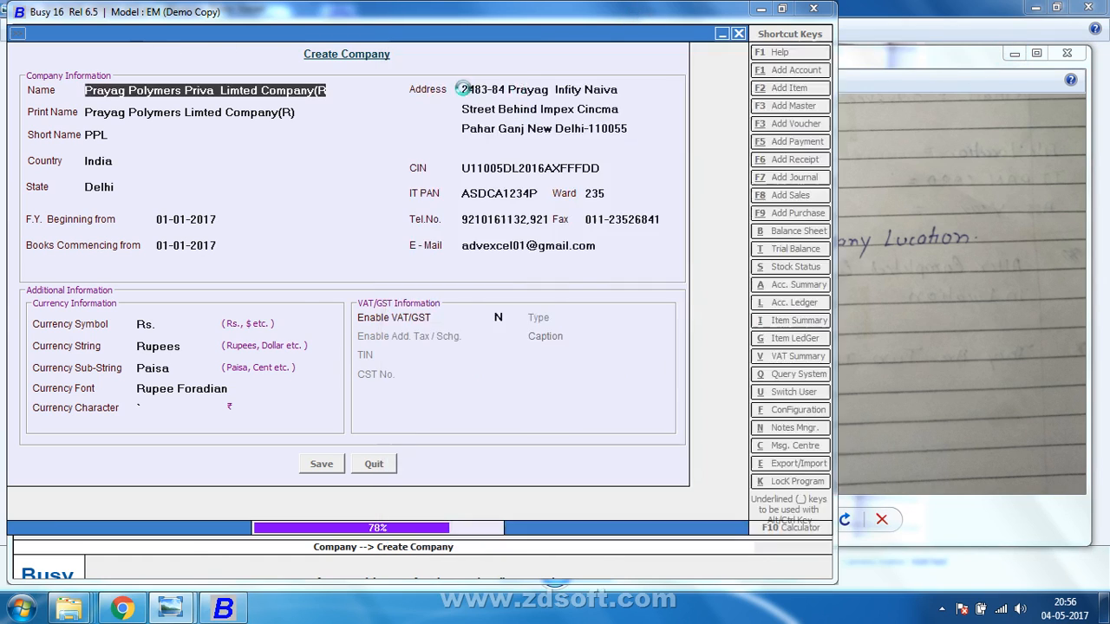
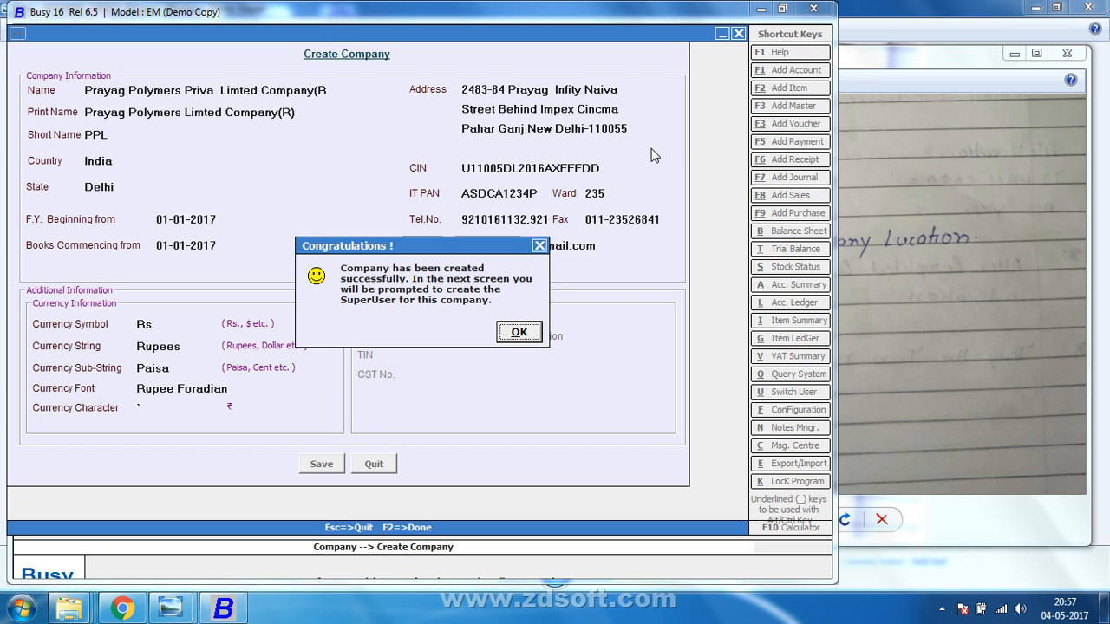
Acknowledge Prayag Polymers' creation and save superuser P with its password entered twice.
{"action": "left_click", "coordinate": [516, 338]}
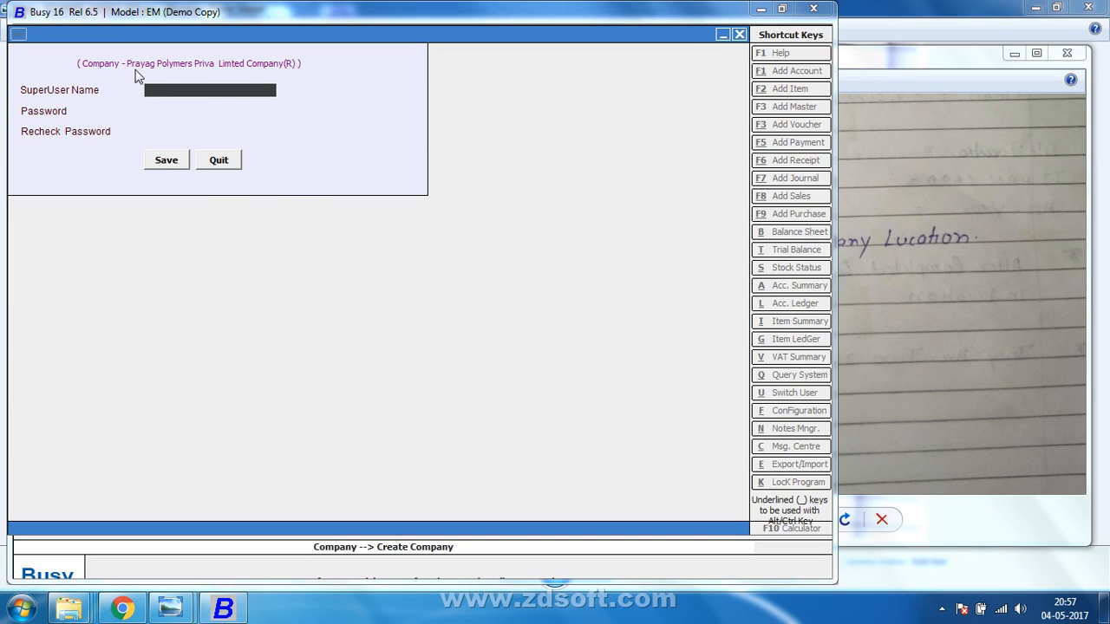
{"action": "type", "text": "P"}
{"action": "key", "text": "Return"}
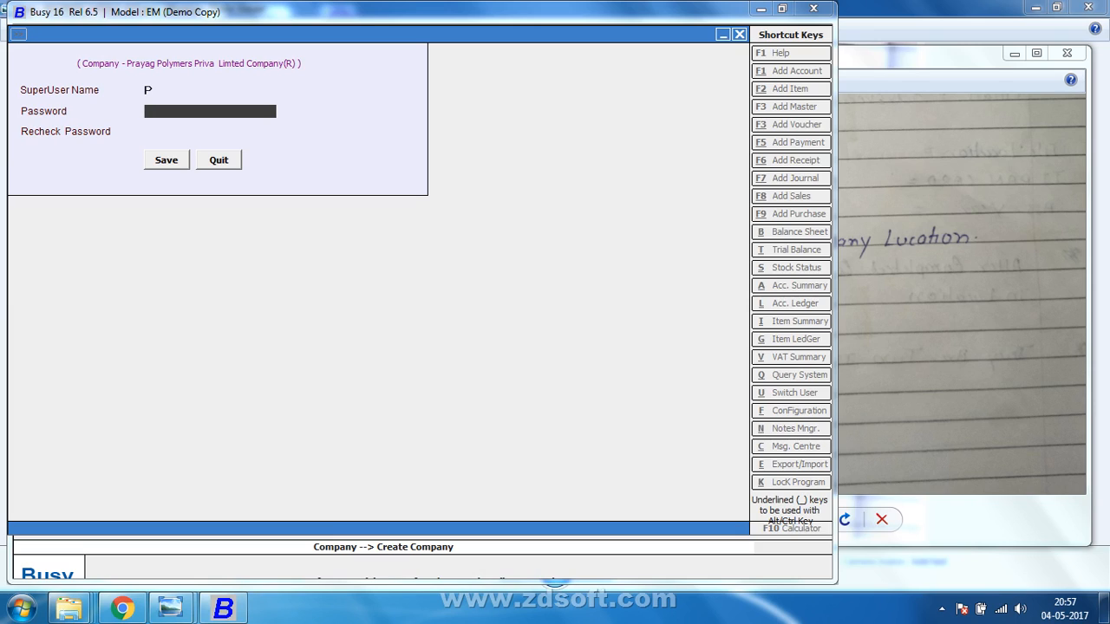
{"action": "type", "text": "p"}
{"action": "key", "text": "Return"}
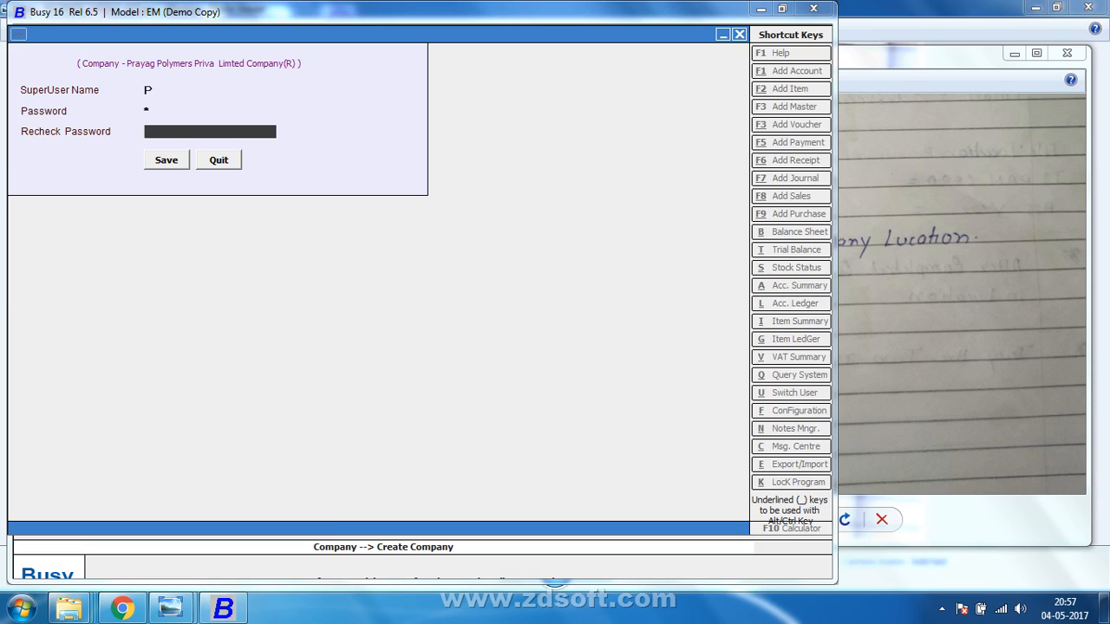
{"action": "type", "text": "p"}
{"action": "left_click", "coordinate": [165, 92]}
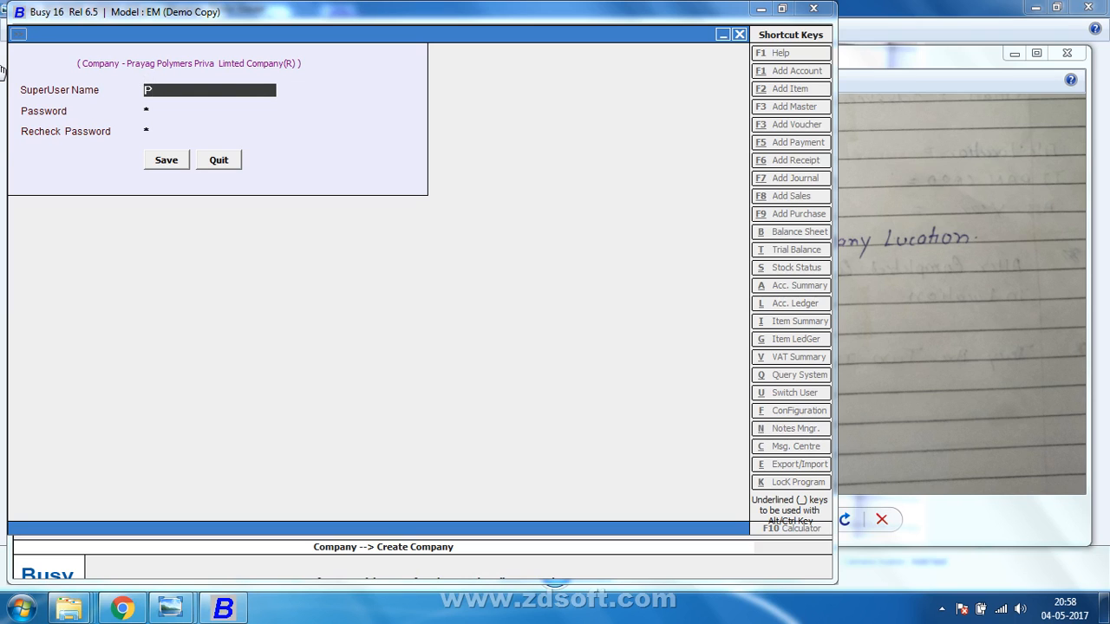
{"action": "left_click", "coordinate": [156, 162]}
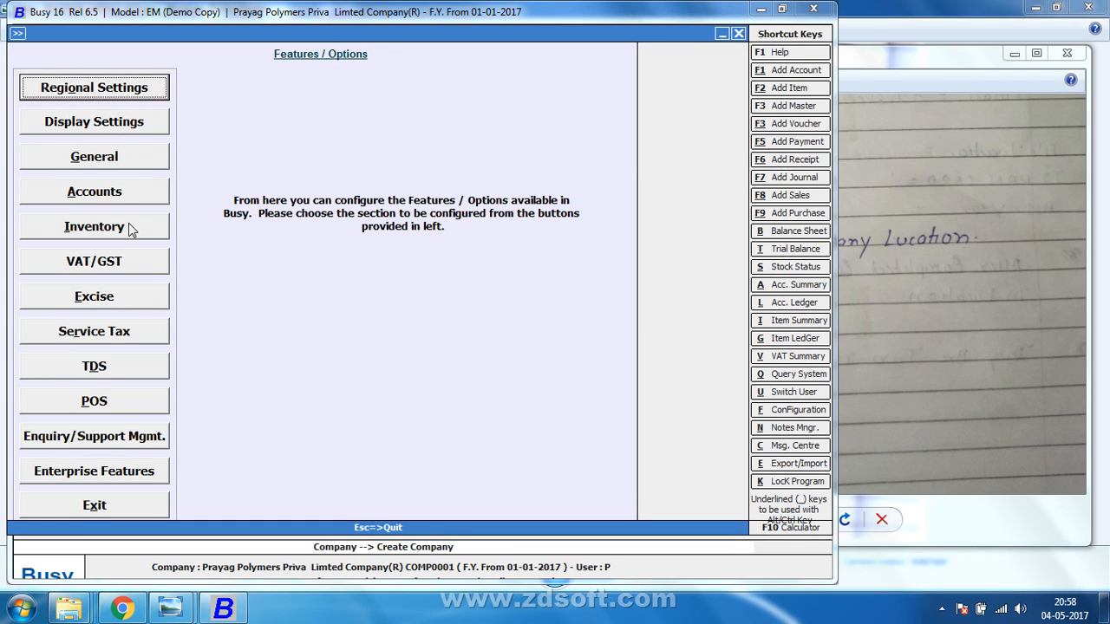
Set the inventory stock valuation method to FIFO, save it, and return to the main menu.
{"action": "left_click", "coordinate": [129, 223]}
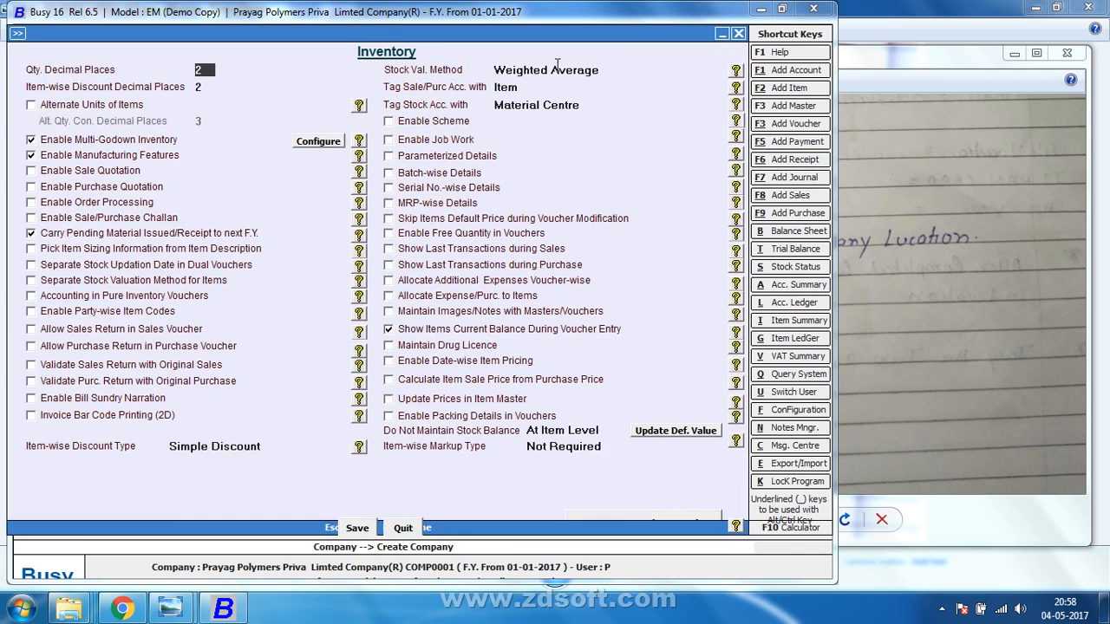
{"action": "left_click", "coordinate": [608, 70]}
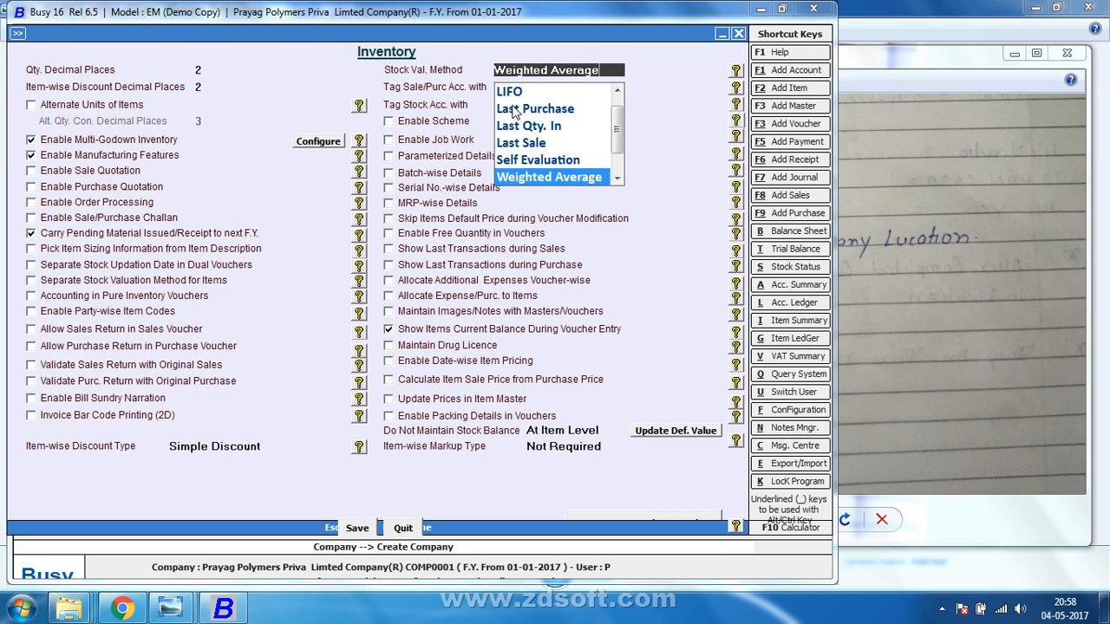
{"action": "left_click", "coordinate": [618, 91]}
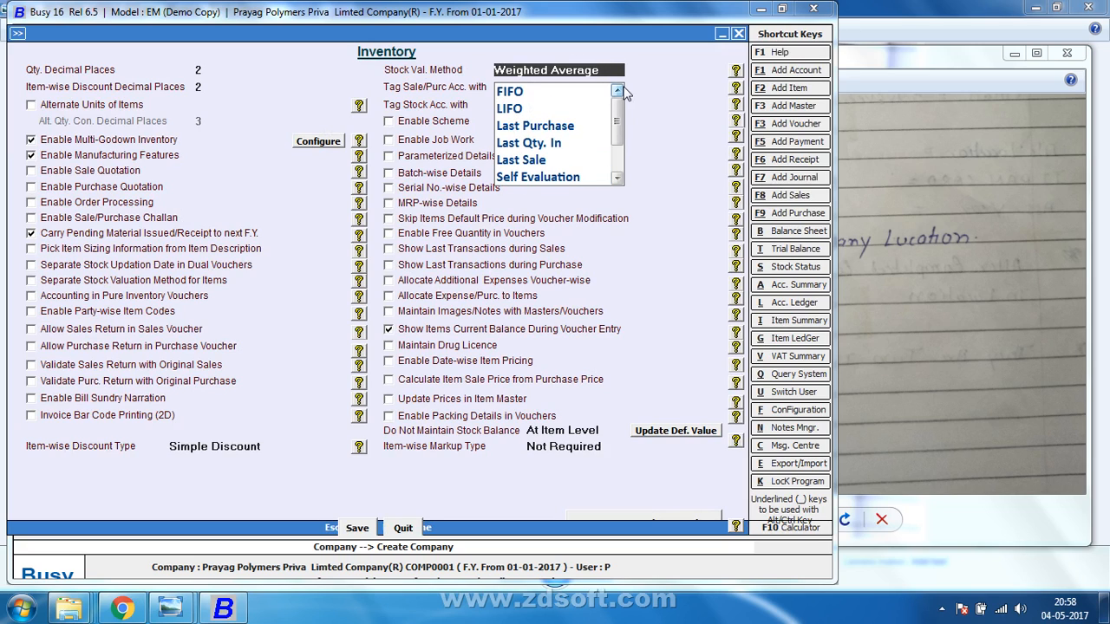
{"action": "left_click", "coordinate": [549, 91]}
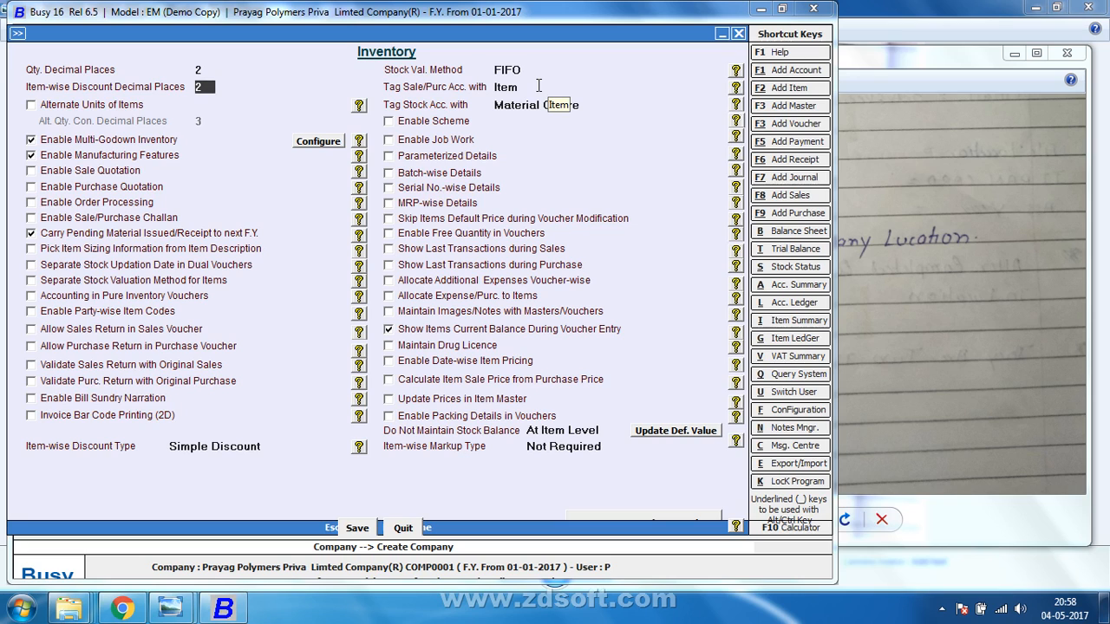
{"action": "left_click", "coordinate": [372, 528]}
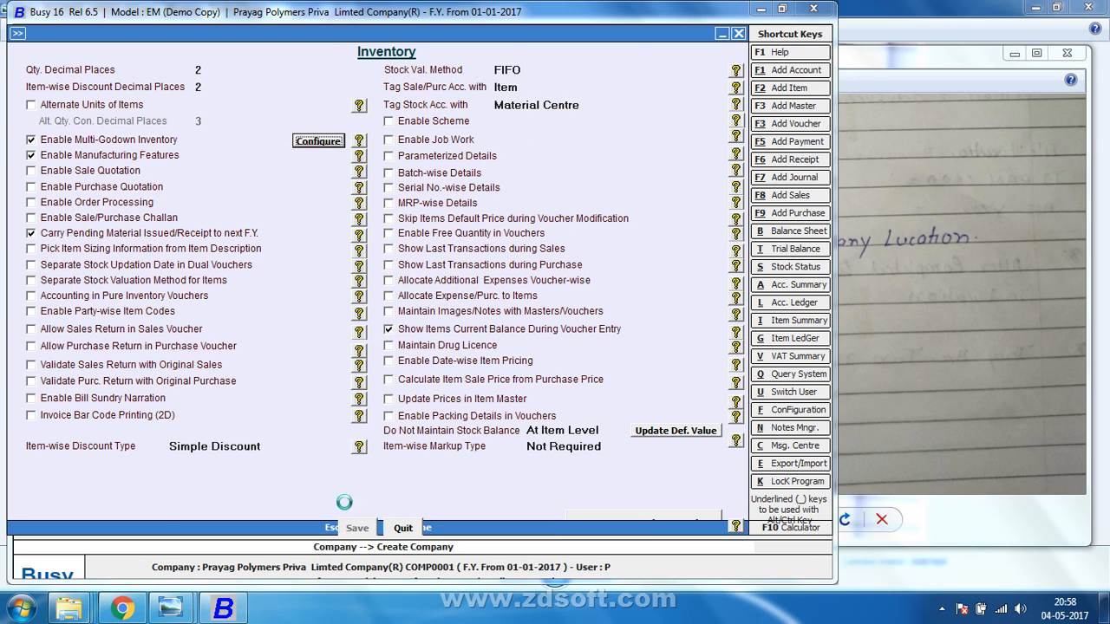
{"action": "key", "text": "Escape"}
{"action": "key", "text": "Right"}
{"action": "key", "text": "Right"}
{"action": "key", "text": "Right"}
{"action": "key", "text": "Right"}
{"action": "key", "text": "Right"}
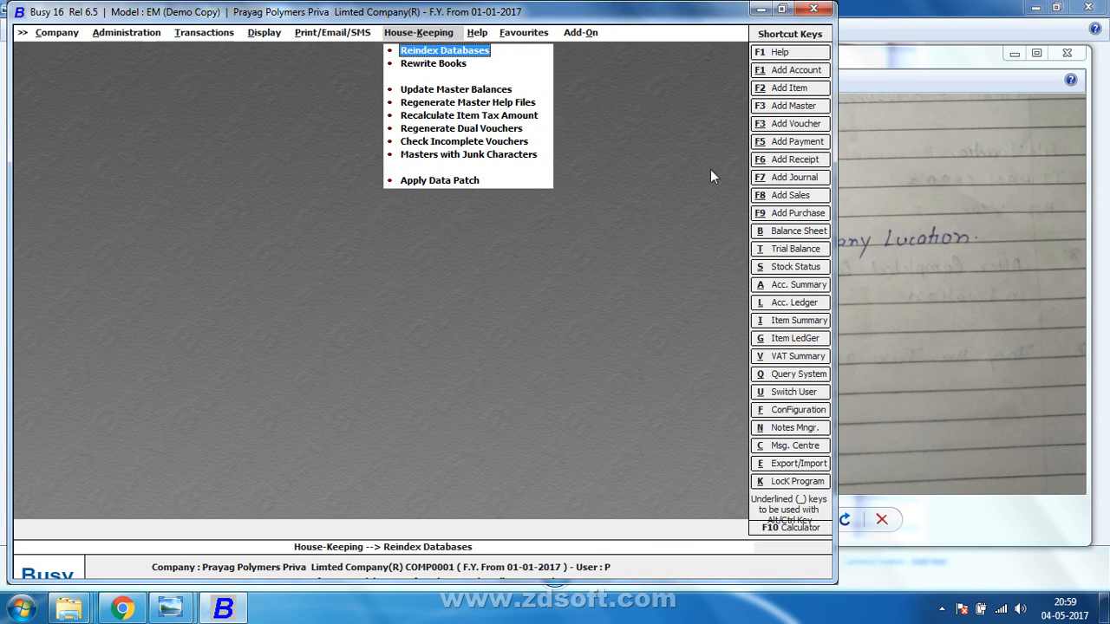
Resize the Busy window and shift it left so the notes photo is visible.
{"action": "left_click", "coordinate": [781, 9]}
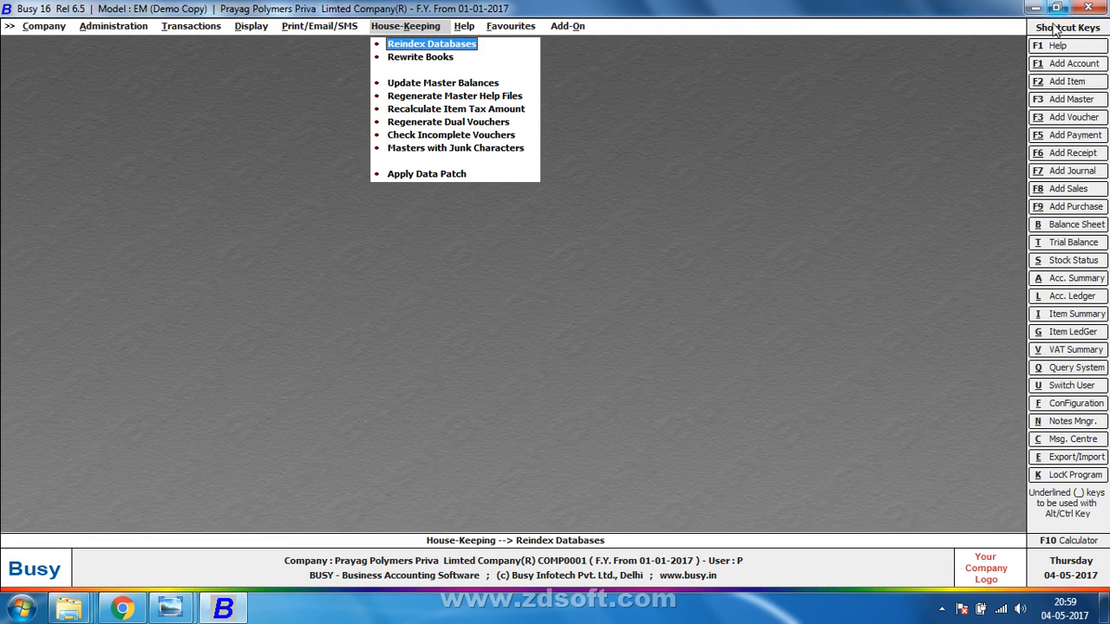
{"action": "double_click", "coordinate": [756, 16]}
{"action": "left_click_drag", "start_coordinate": [755, 16], "coordinate": [568, 22]}
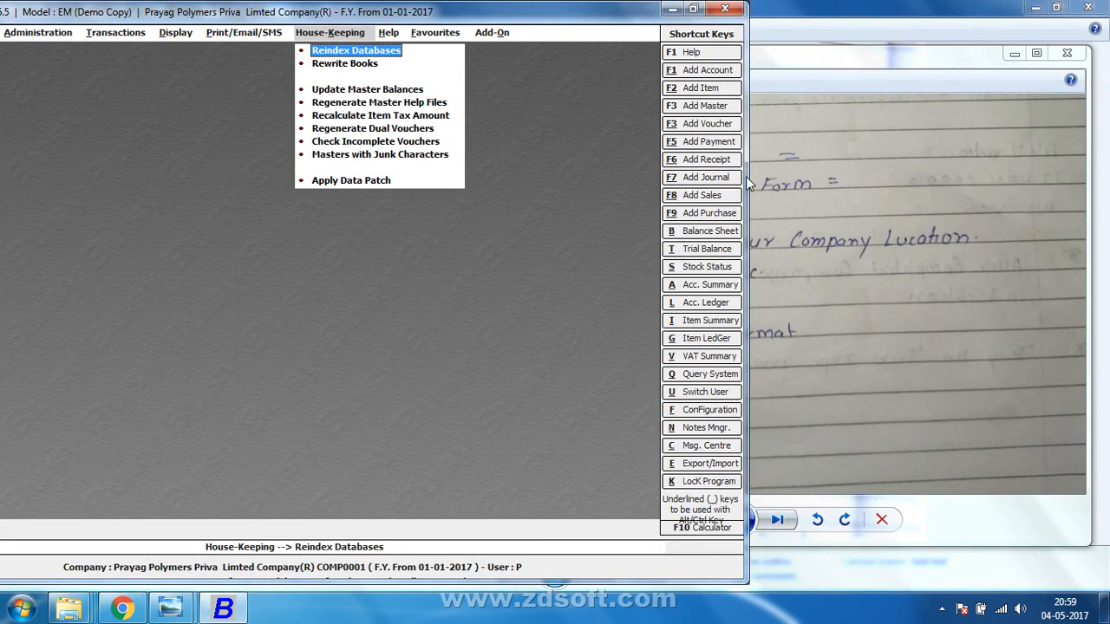
{"action": "left_click_drag", "start_coordinate": [608, 16], "coordinate": [676, 20]}
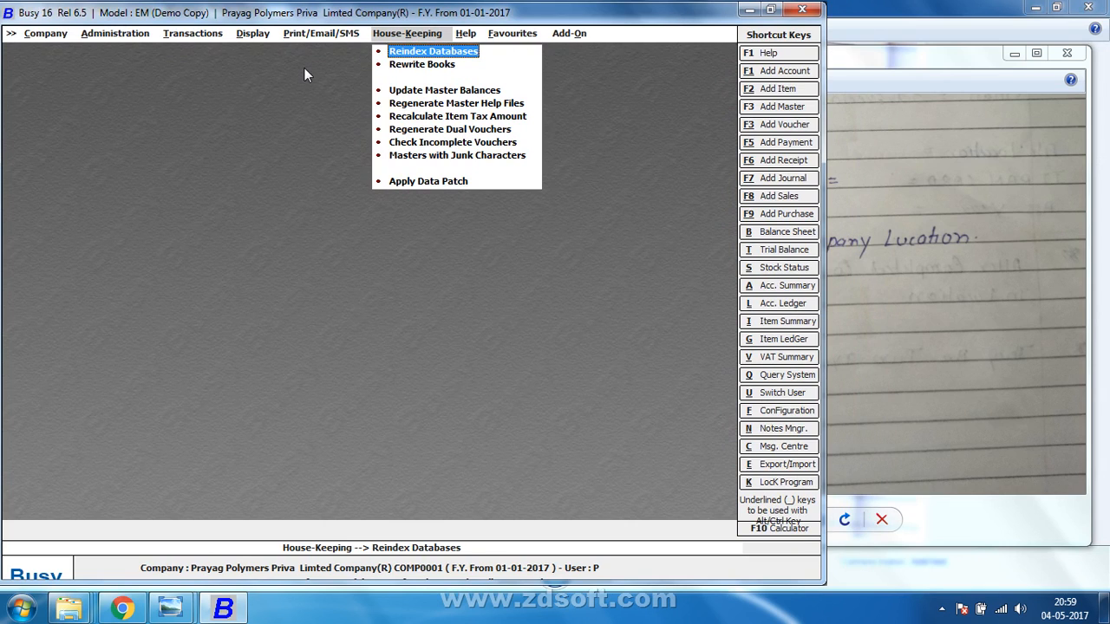
Close the Prayag Polymers company and bring up the company list.
{"action": "key", "text": "Down"}
{"action": "key", "text": "Down"}
{"action": "key", "text": "Down"}
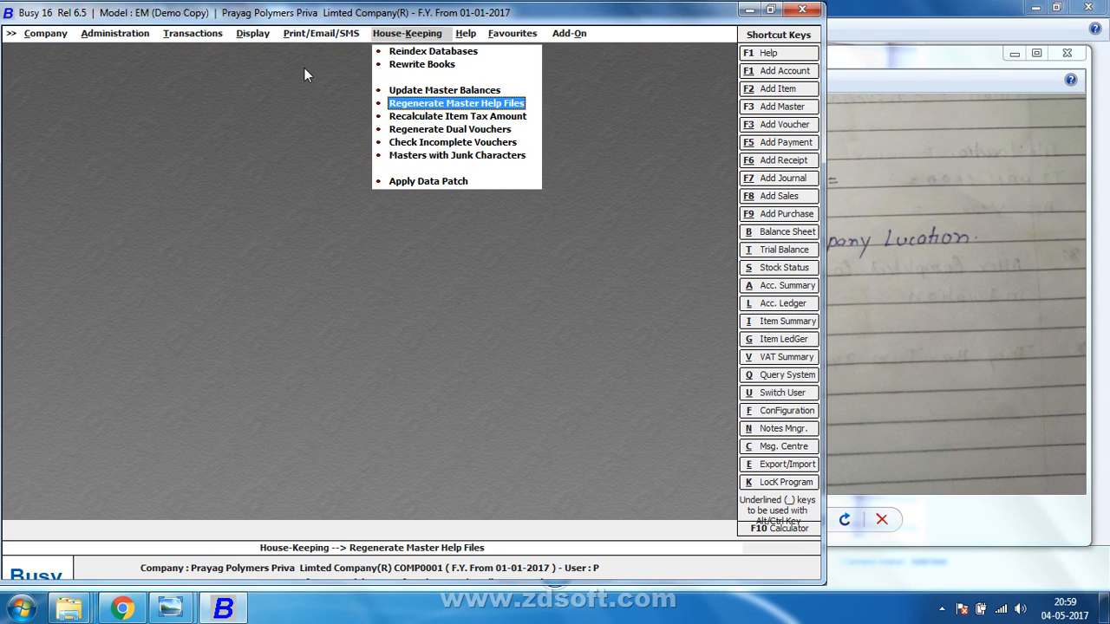
{"action": "key", "text": "Left"}
{"action": "key", "text": "Left"}
{"action": "key", "text": "Left"}
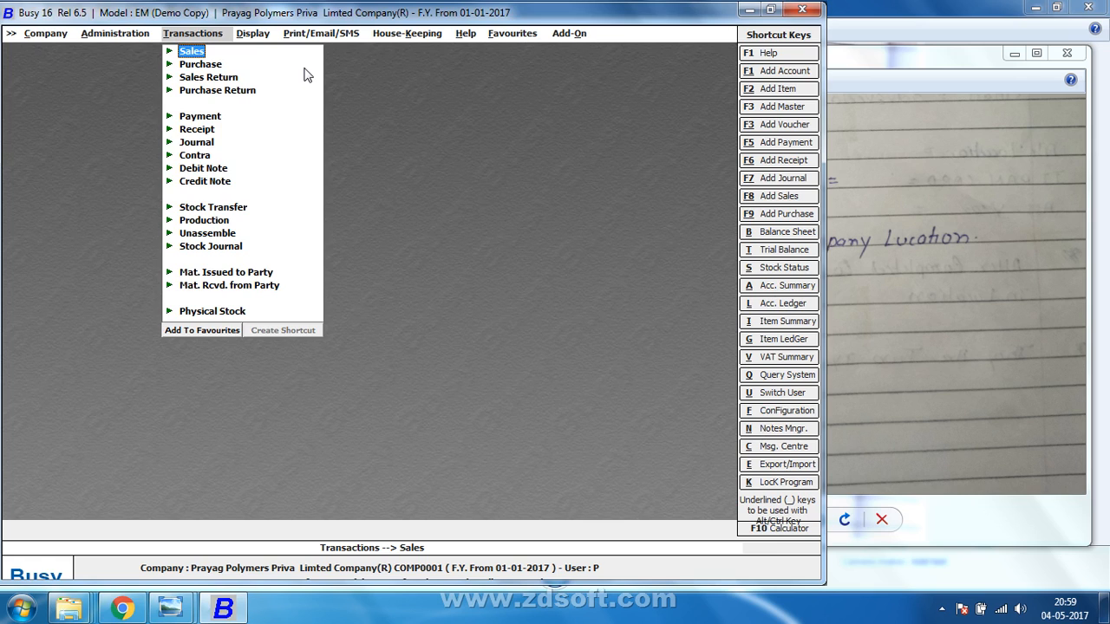
{"action": "key", "text": "Left"}
{"action": "key", "text": "Left"}
{"action": "key", "text": "Return"}
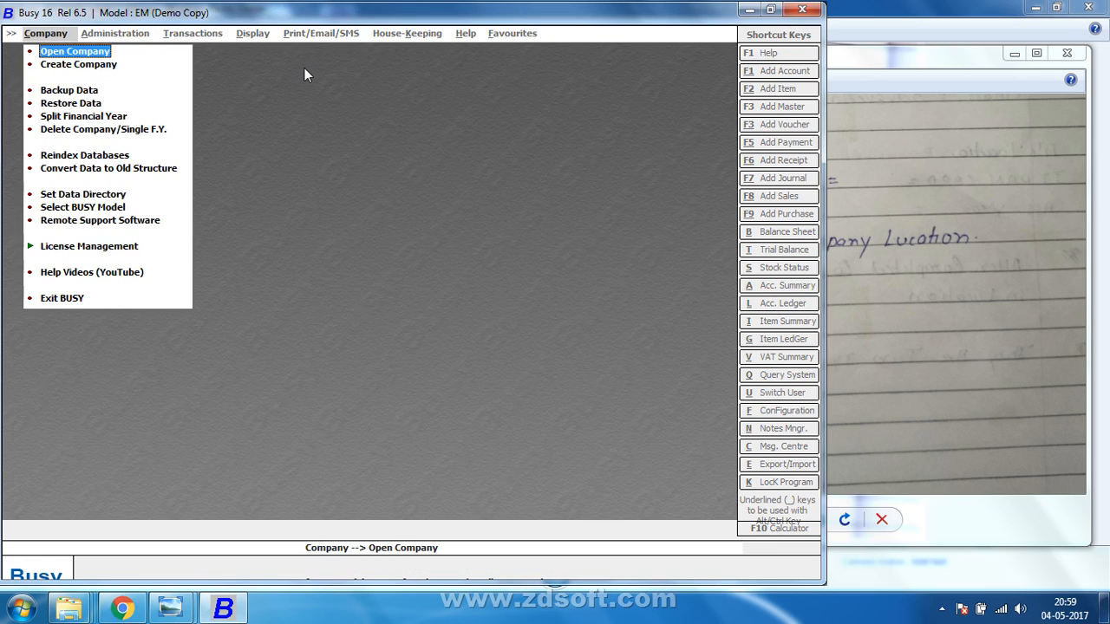
{"action": "key", "text": "Return"}
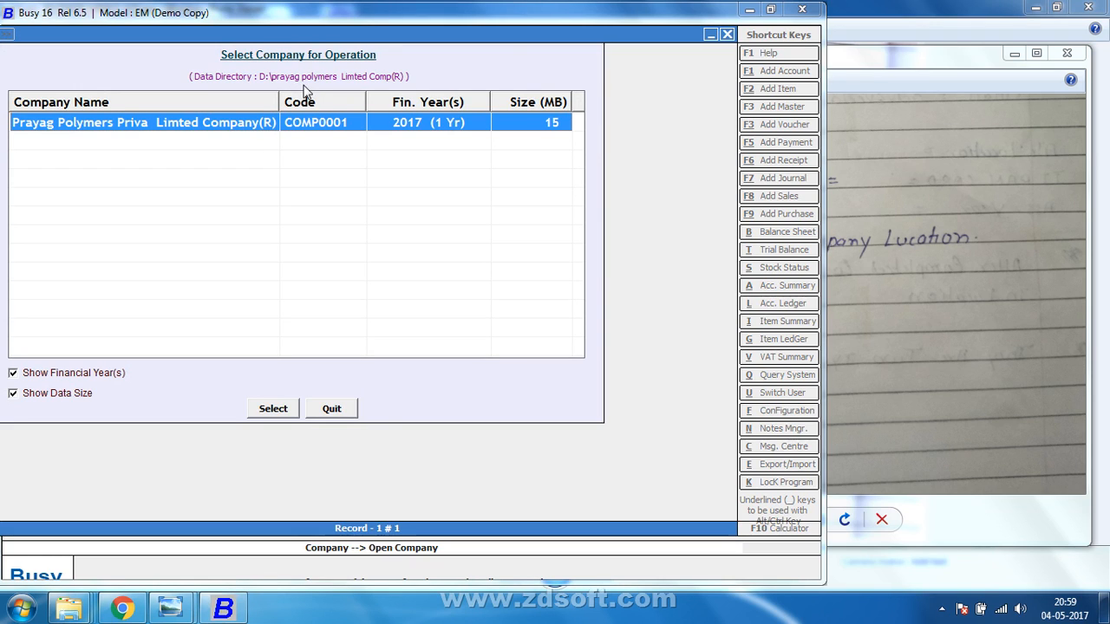
Check the company details heading on the notes photo, then open Busy's Set Data Directory.
{"action": "left_click", "coordinate": [1065, 109]}
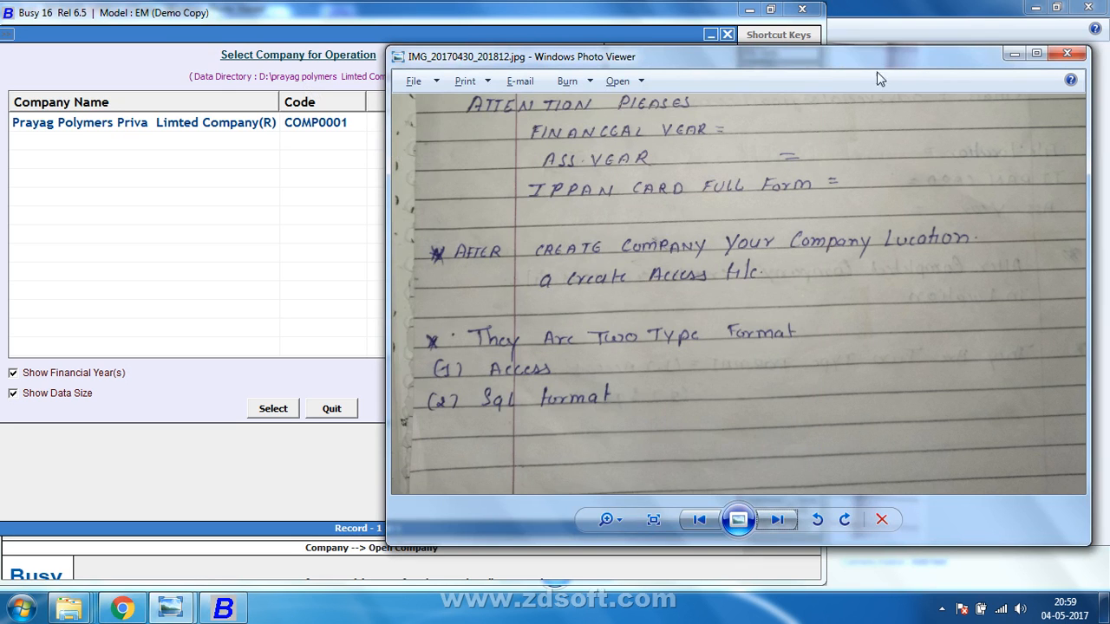
{"action": "left_click_drag", "start_coordinate": [829, 149], "coordinate": [853, 435]}
{"action": "left_click_drag", "start_coordinate": [857, 227], "coordinate": [856, 395]}
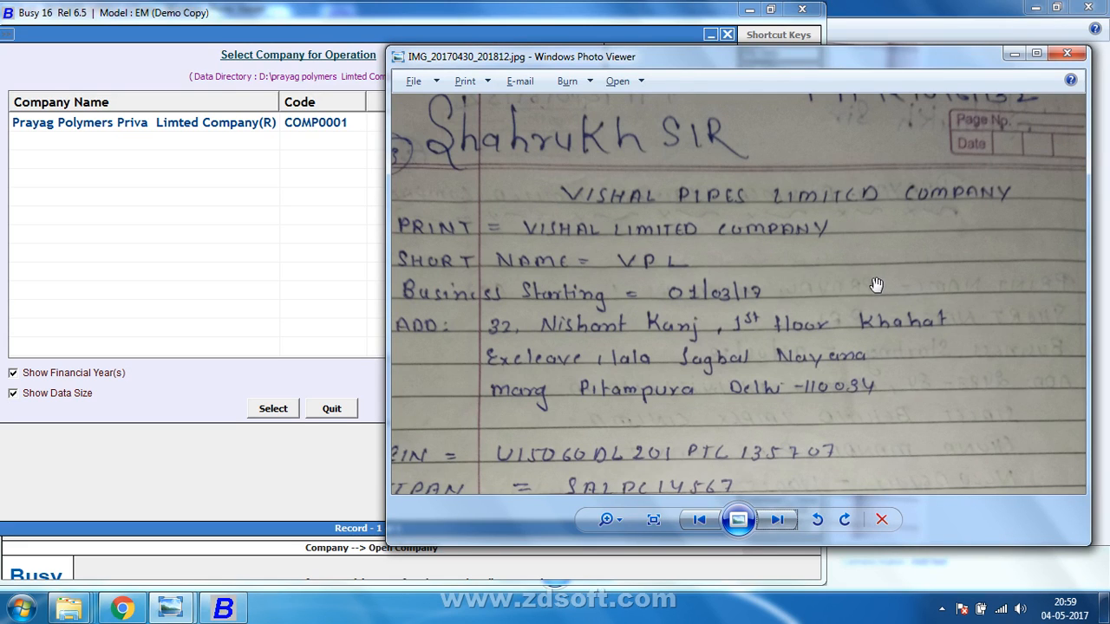
{"action": "left_click", "coordinate": [202, 249]}
{"action": "left_click", "coordinate": [325, 411]}
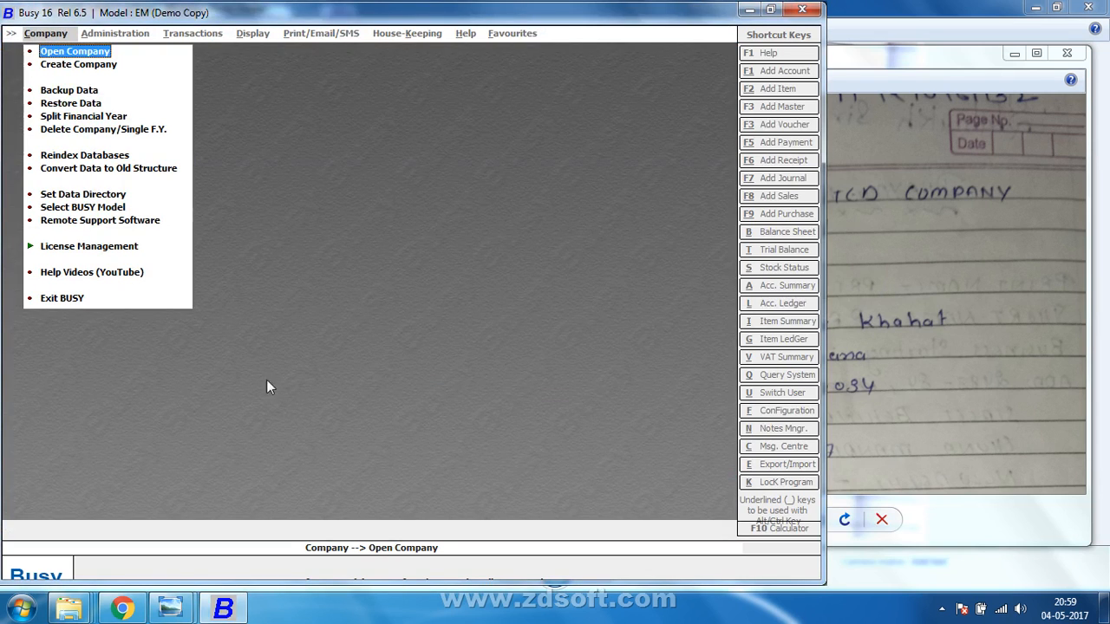
{"action": "left_click", "coordinate": [103, 197]}
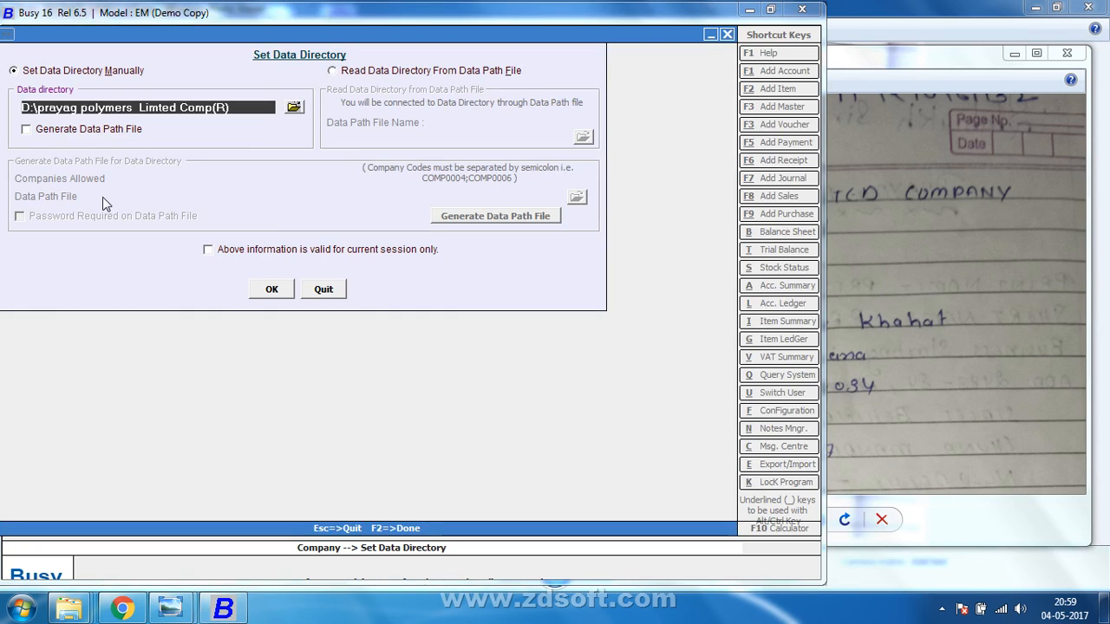
Point the data directory to D:\VISHAL PIPES LIMITED COMPANY and confirm it holds no companies.
{"action": "left_click", "coordinate": [293, 108]}
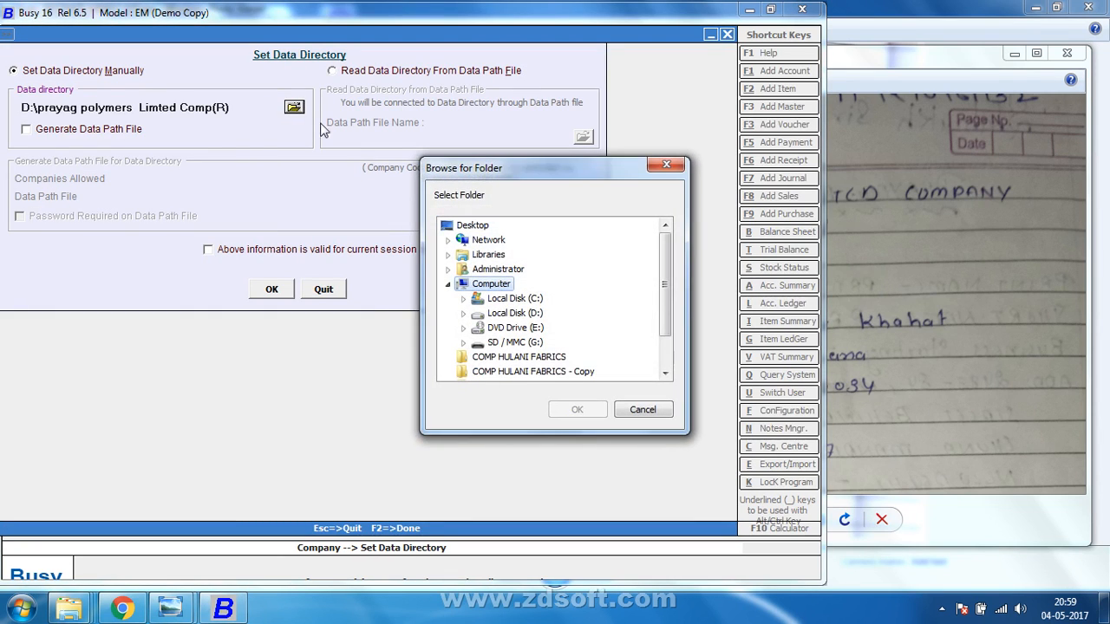
{"action": "left_click", "coordinate": [463, 314]}
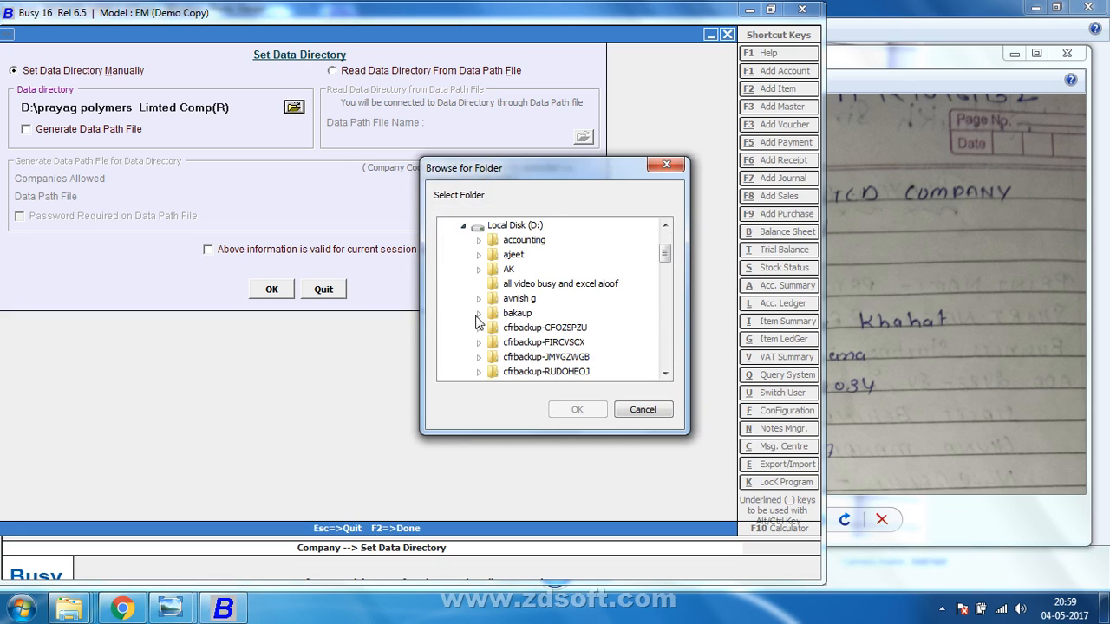
{"action": "left_click", "coordinate": [524, 316]}
{"action": "key", "text": "v"}
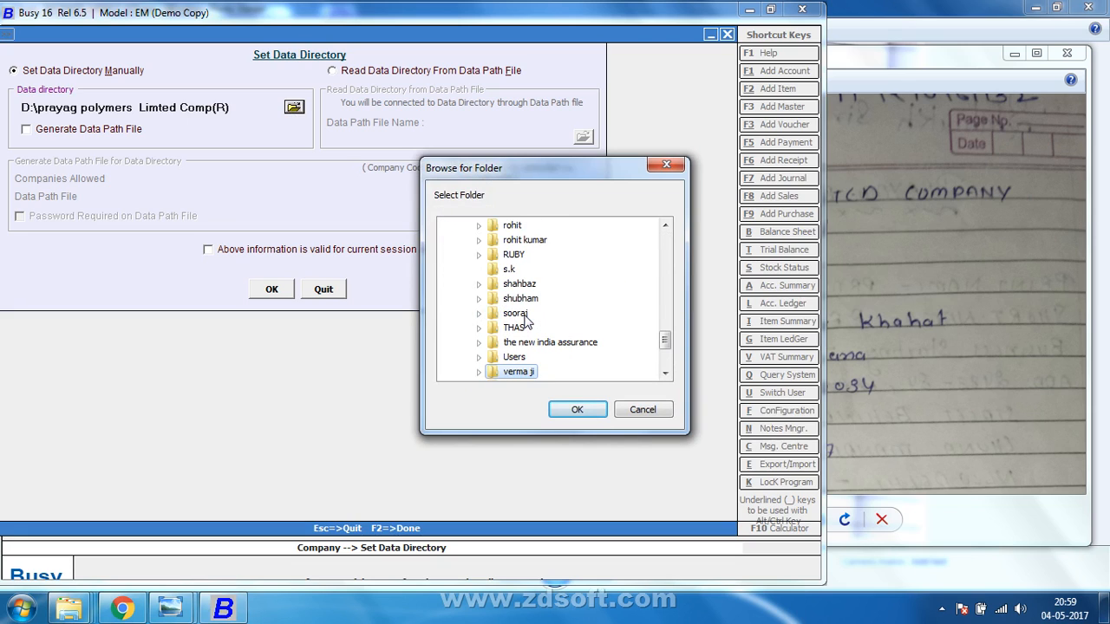
{"action": "key", "text": "v"}
{"action": "key", "text": "v"}
{"action": "key", "text": "Return"}
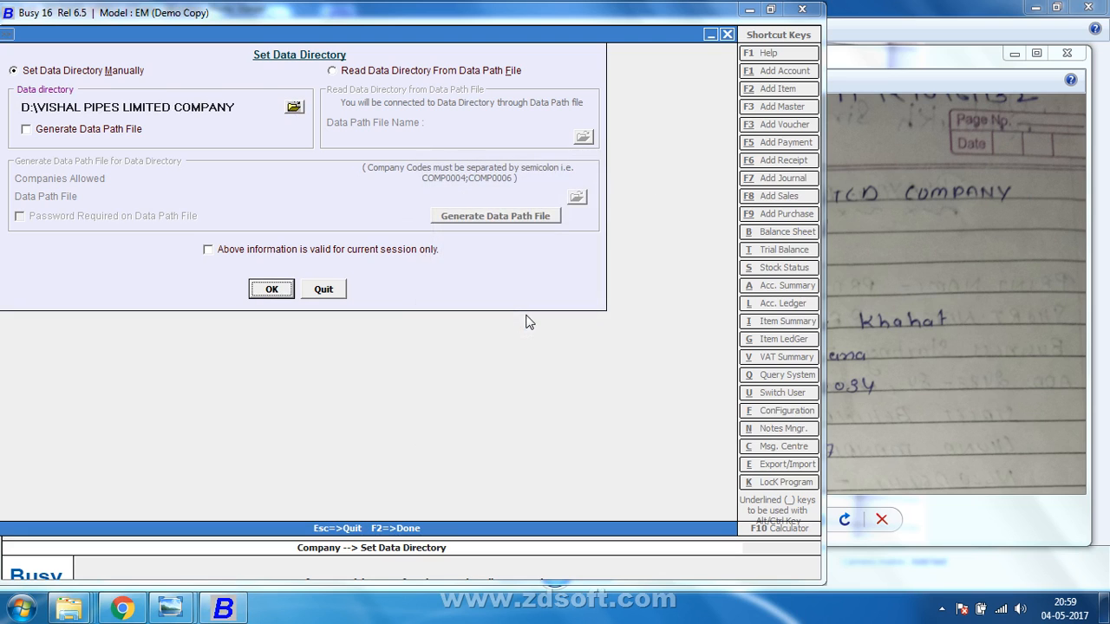
{"action": "left_click", "coordinate": [269, 289]}
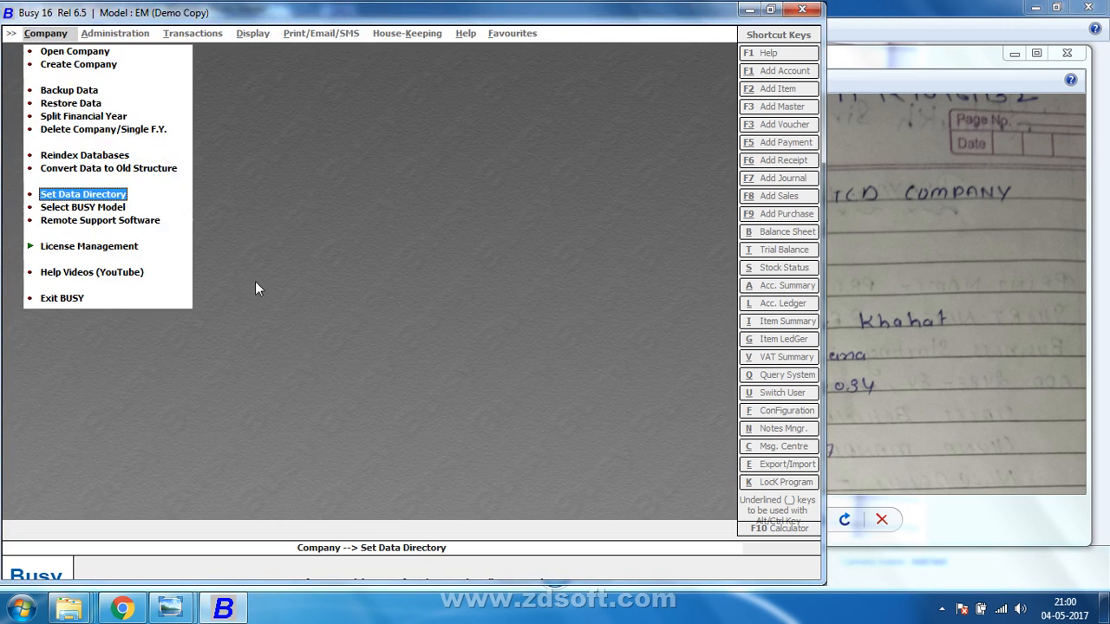
{"action": "left_click", "coordinate": [74, 54]}
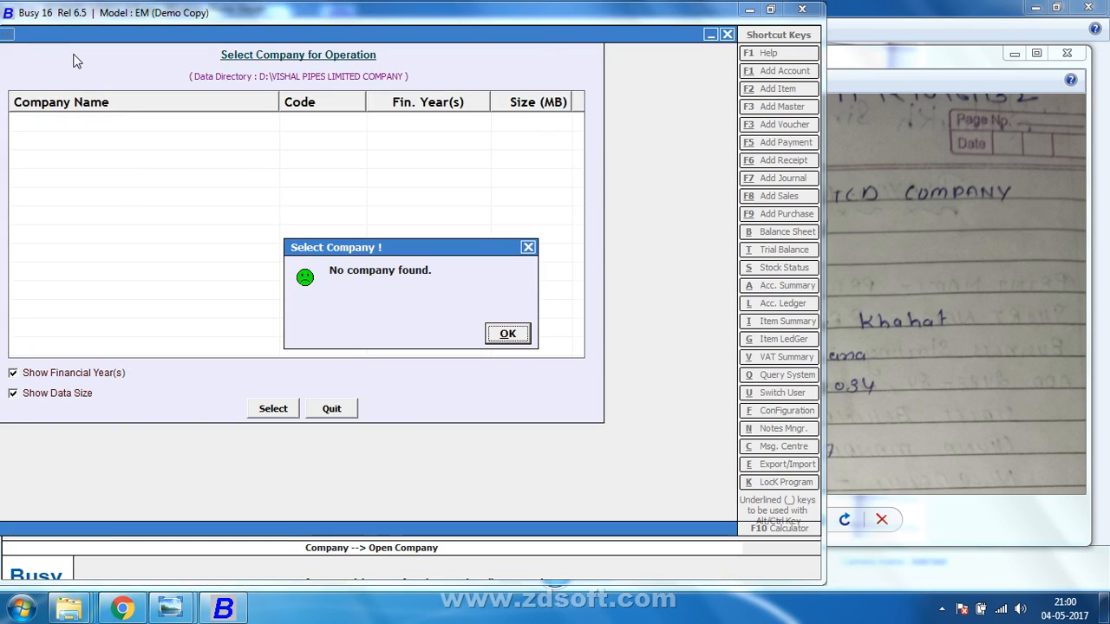
{"action": "key", "text": "Return"}
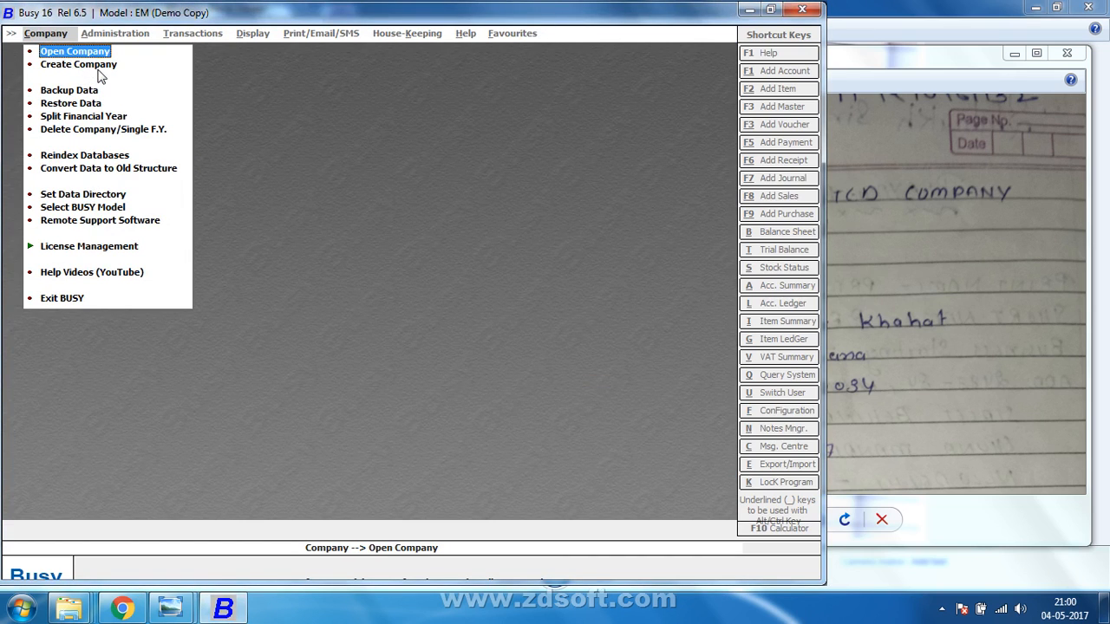
{"action": "left_click", "coordinate": [78, 65]}
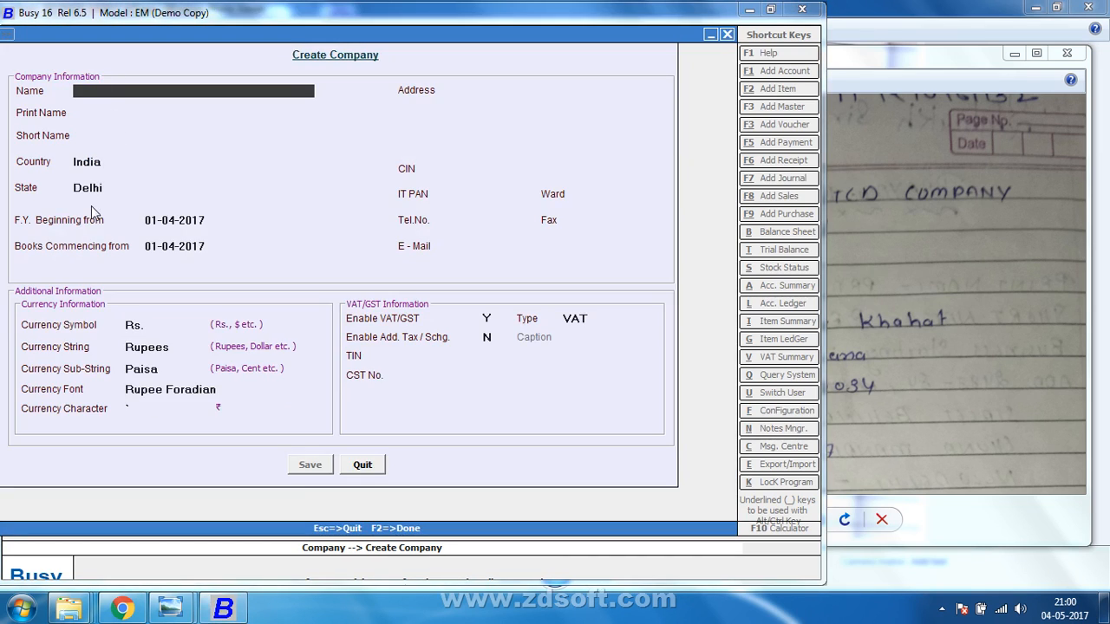
{"action": "key", "text": "Escape"}
Copy the VISHAL PIPES LIMITED COMPANY folder name from the data directory path.
{"action": "left_click", "coordinate": [87, 196]}
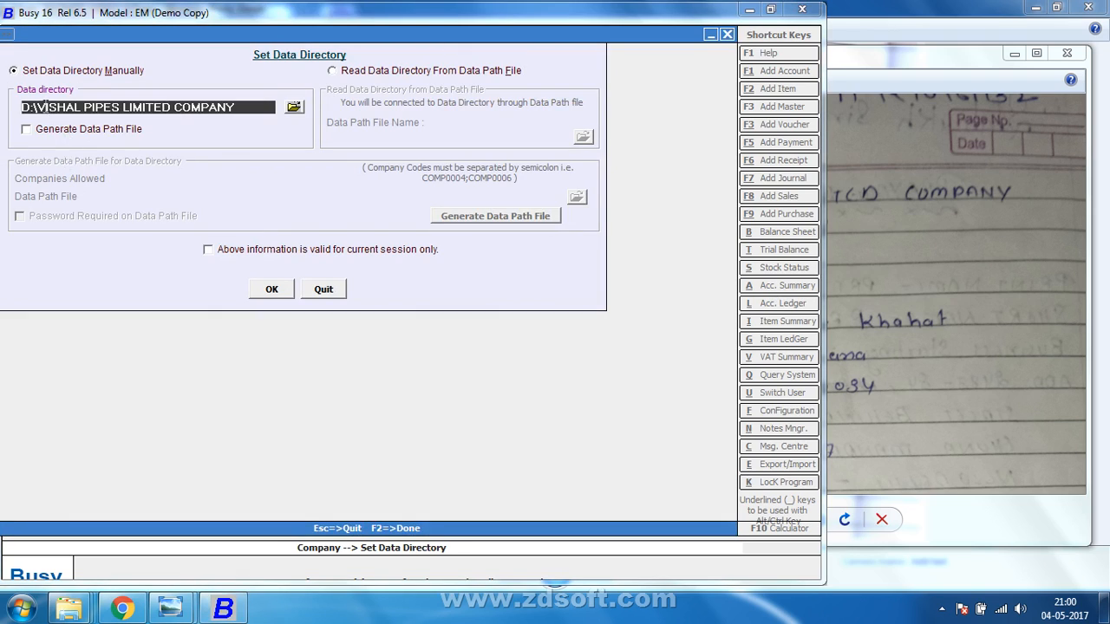
{"action": "left_click_drag", "start_coordinate": [40, 102], "coordinate": [262, 114]}
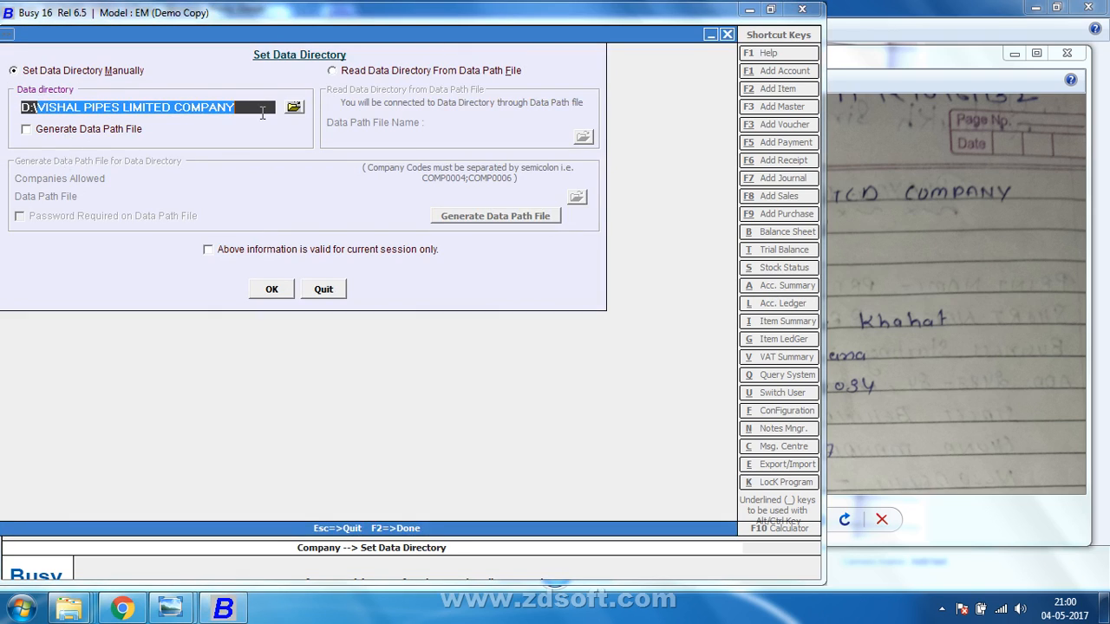
{"action": "right_click", "coordinate": [199, 115]}
{"action": "left_click", "coordinate": [235, 166]}
{"action": "left_click", "coordinate": [269, 286]}
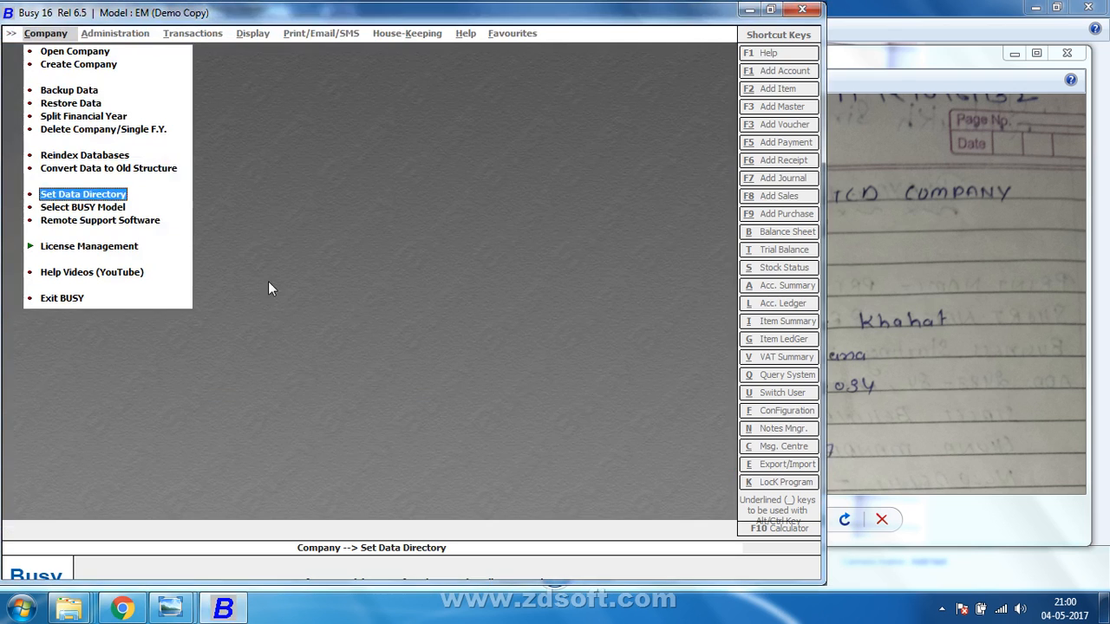
{"action": "left_click", "coordinate": [104, 65]}
Enter name VISHAL PIPES LIMITED COMPANY, print name VISHAL LIMITED COMPANY, and short name VLP.
{"action": "key", "text": "ctrl+v"}
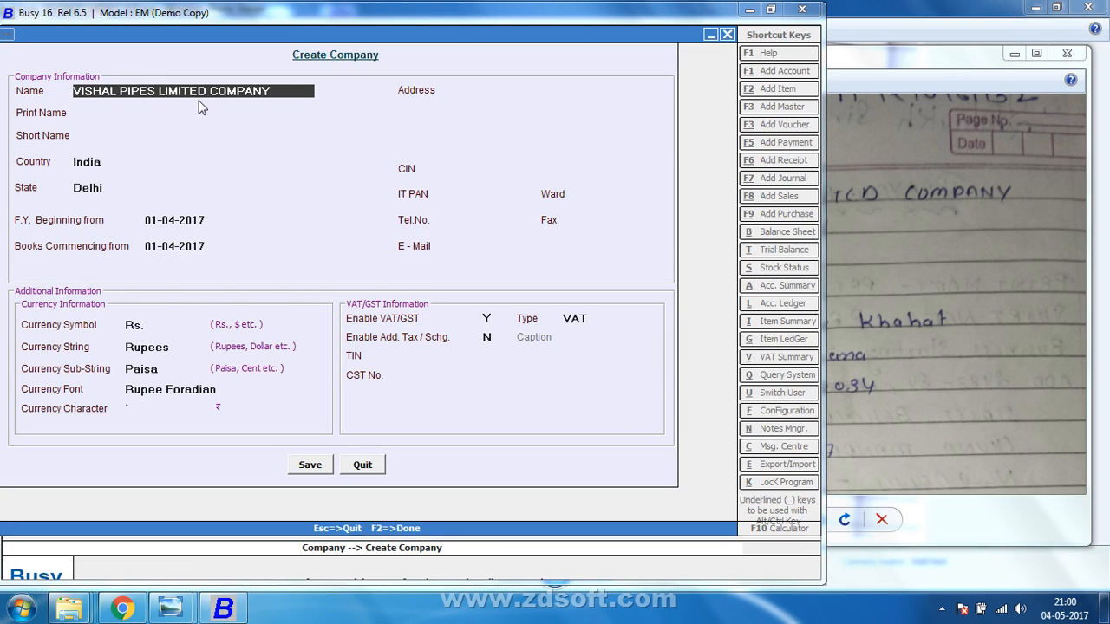
{"action": "key", "text": "Return"}
{"action": "left_click", "coordinate": [889, 58]}
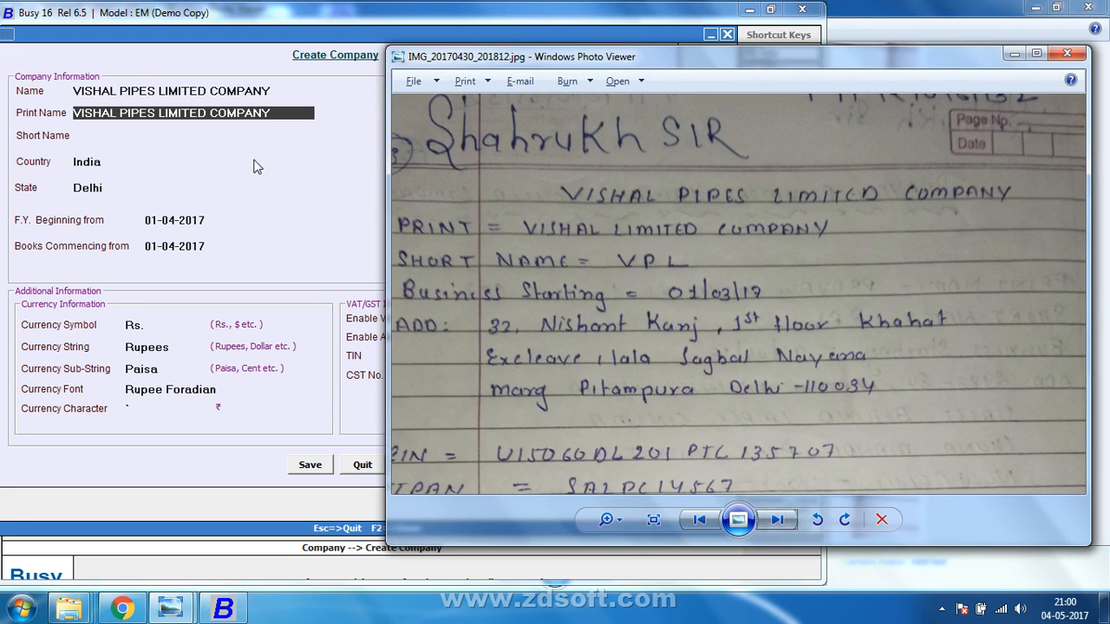
{"action": "left_click", "coordinate": [167, 120]}
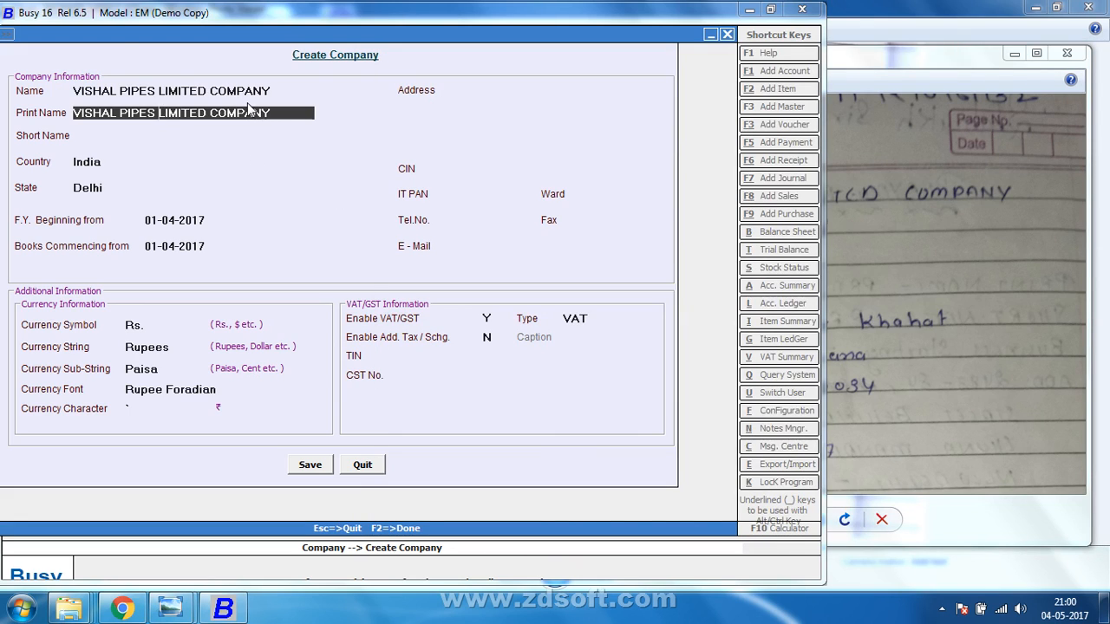
{"action": "key", "text": "BackSpace"}
{"action": "key", "text": "BackSpace"}
{"action": "key", "text": "BackSpace"}
{"action": "key", "text": "BackSpace"}
{"action": "key", "text": "BackSpace"}
{"action": "key", "text": "BackSpace"}
{"action": "key", "text": "Return"}
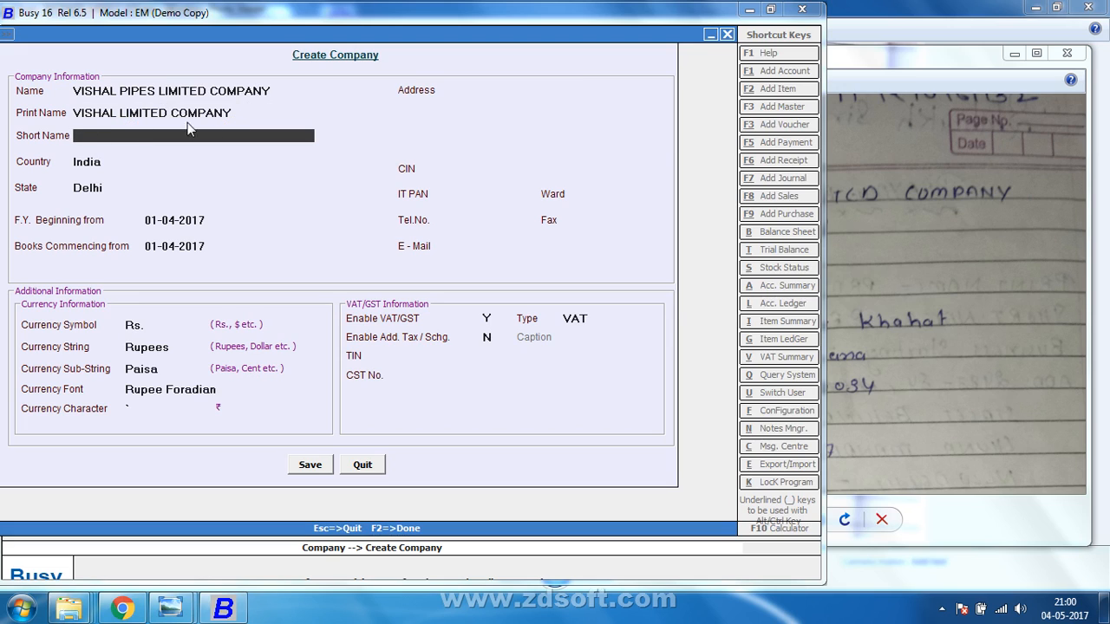
{"action": "left_click_drag", "start_coordinate": [247, 112], "coordinate": [50, 124]}
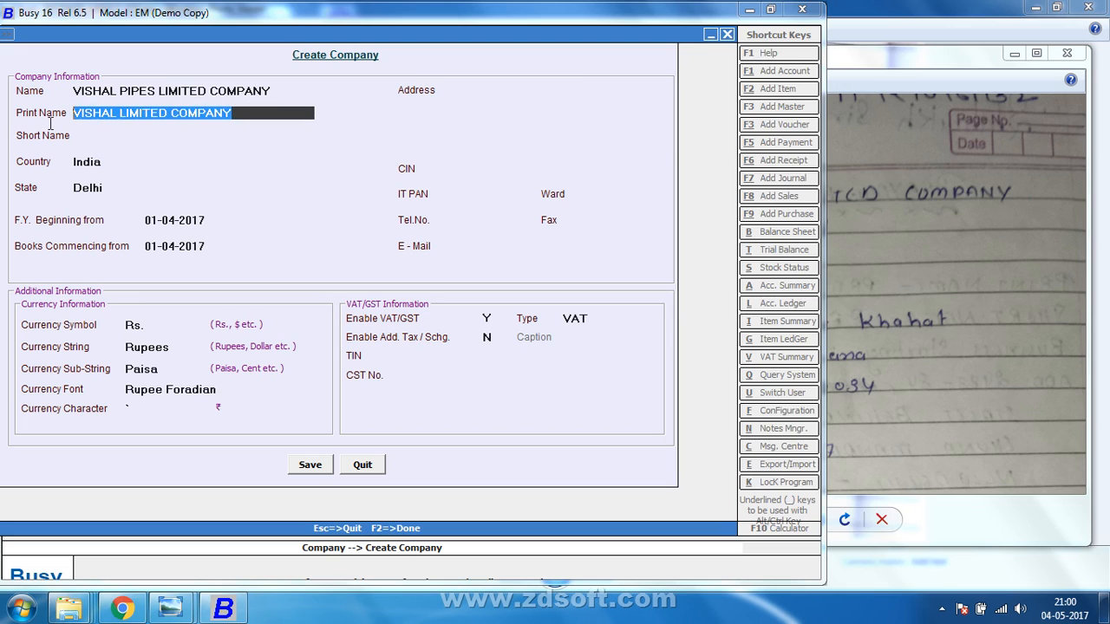
{"action": "left_click", "coordinate": [119, 85]}
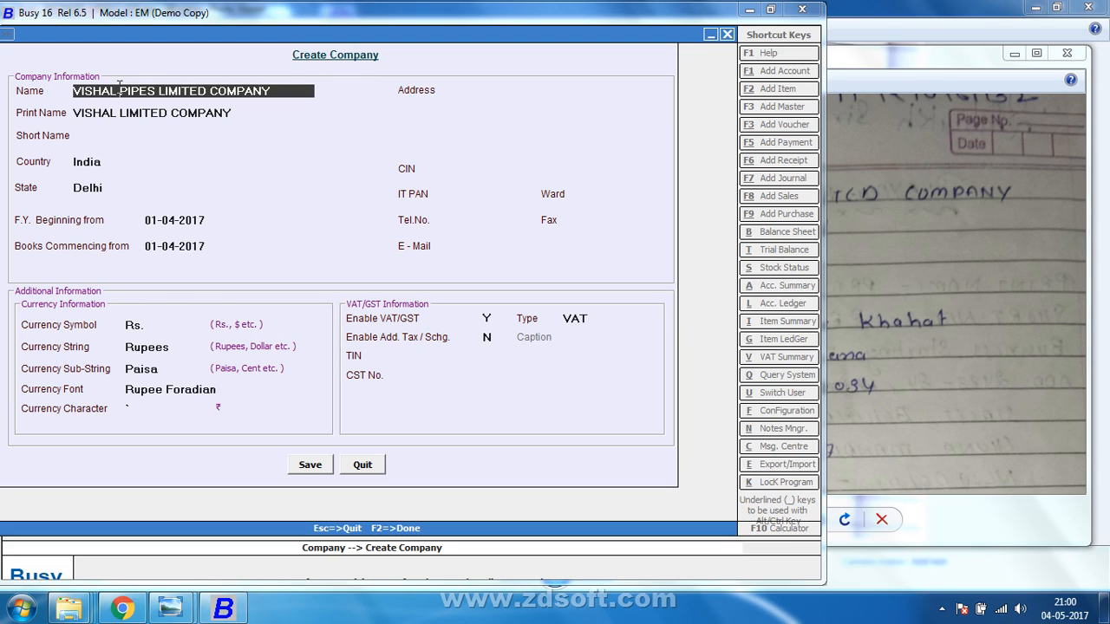
{"action": "key", "text": "Return"}
{"action": "key", "text": "Return"}
{"action": "type", "text": "V"}
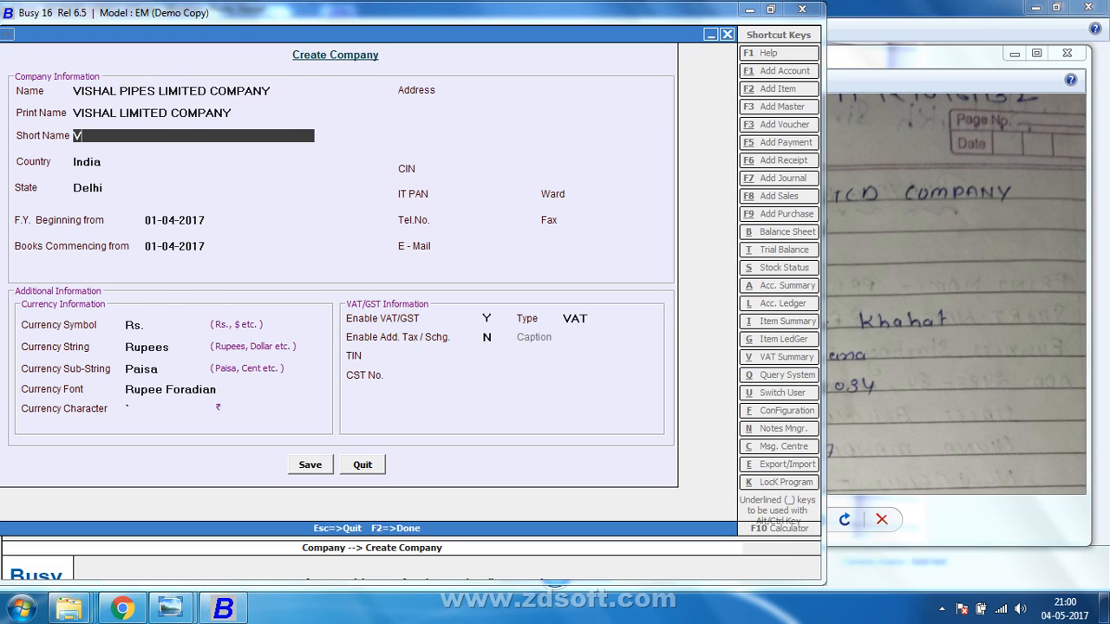
{"action": "type", "text": "LP"}
Accept India and Delhi, and set the financial year start to 01-04-2016.
{"action": "left_click", "coordinate": [956, 54]}
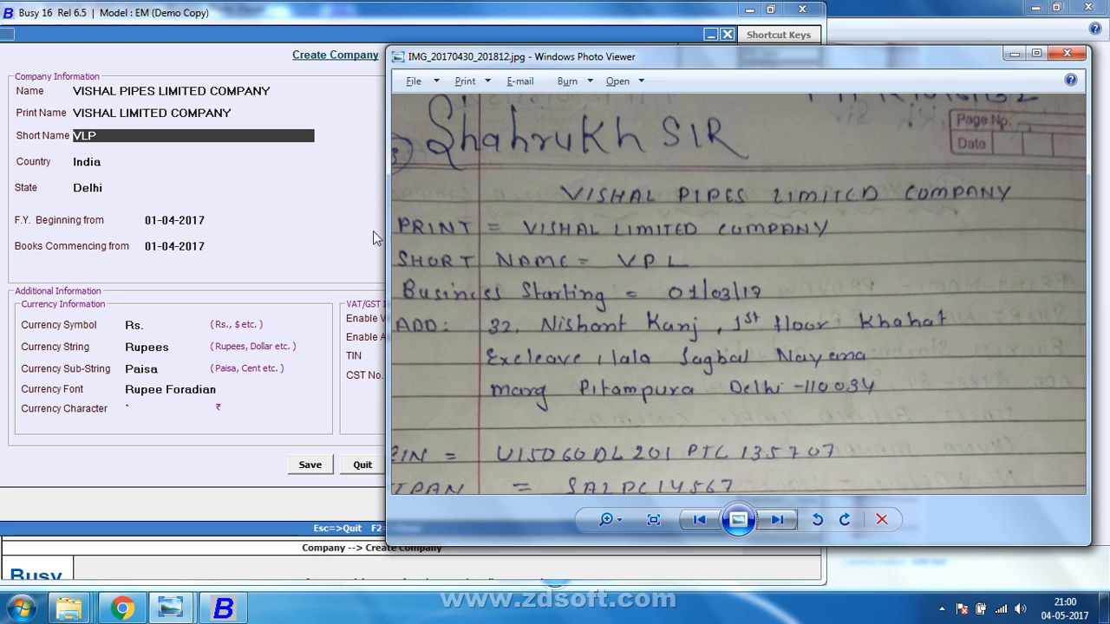
{"action": "left_click", "coordinate": [141, 157]}
{"action": "key", "text": "Return"}
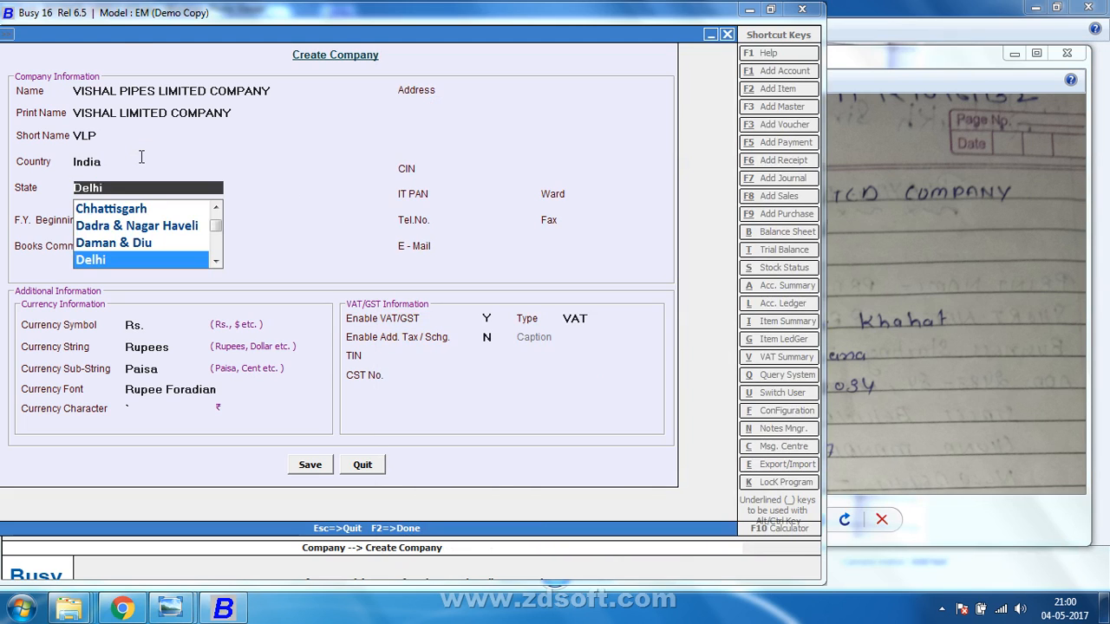
{"action": "key", "text": "Return"}
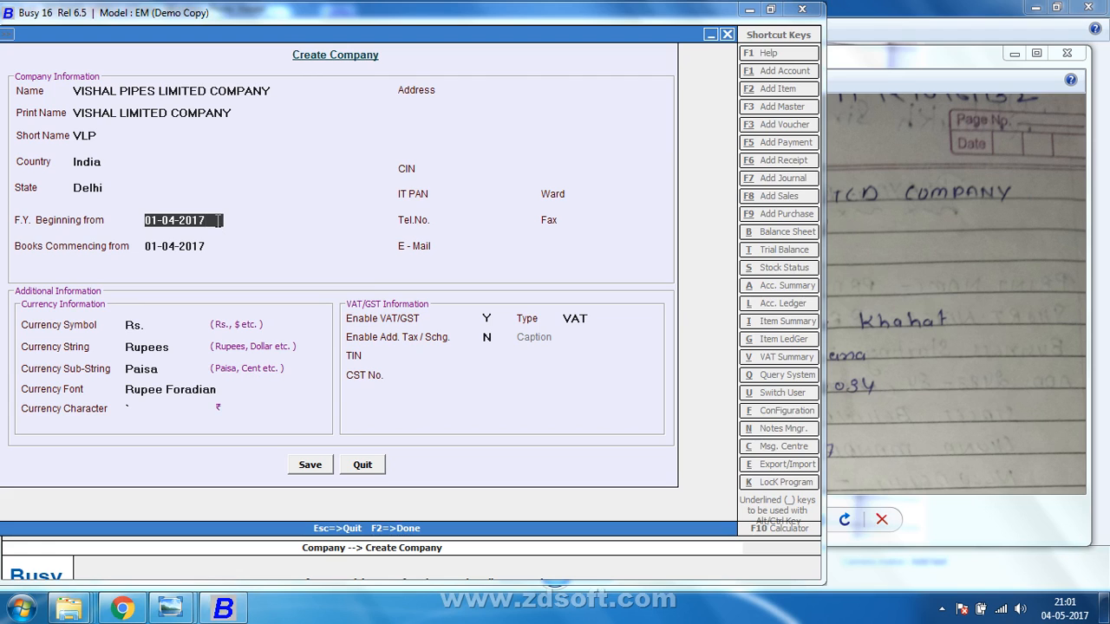
{"action": "key", "text": "Return"}
{"action": "key", "text": "Return"}
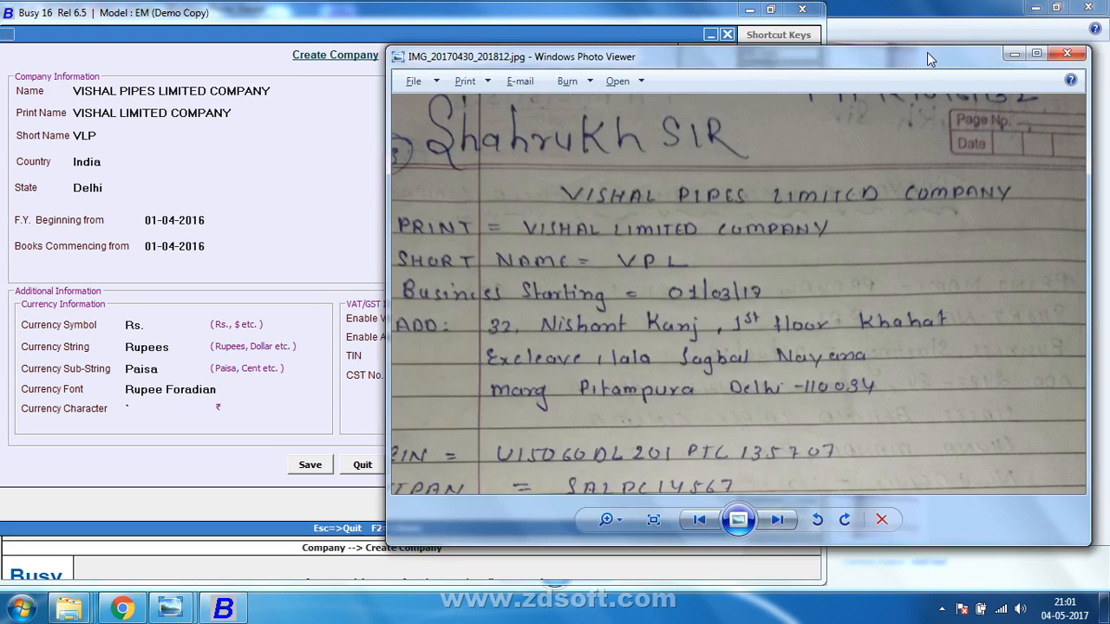
Type the company's street address on the first address line.
{"action": "left_click", "coordinate": [928, 56]}
{"action": "left_click", "coordinate": [490, 29]}
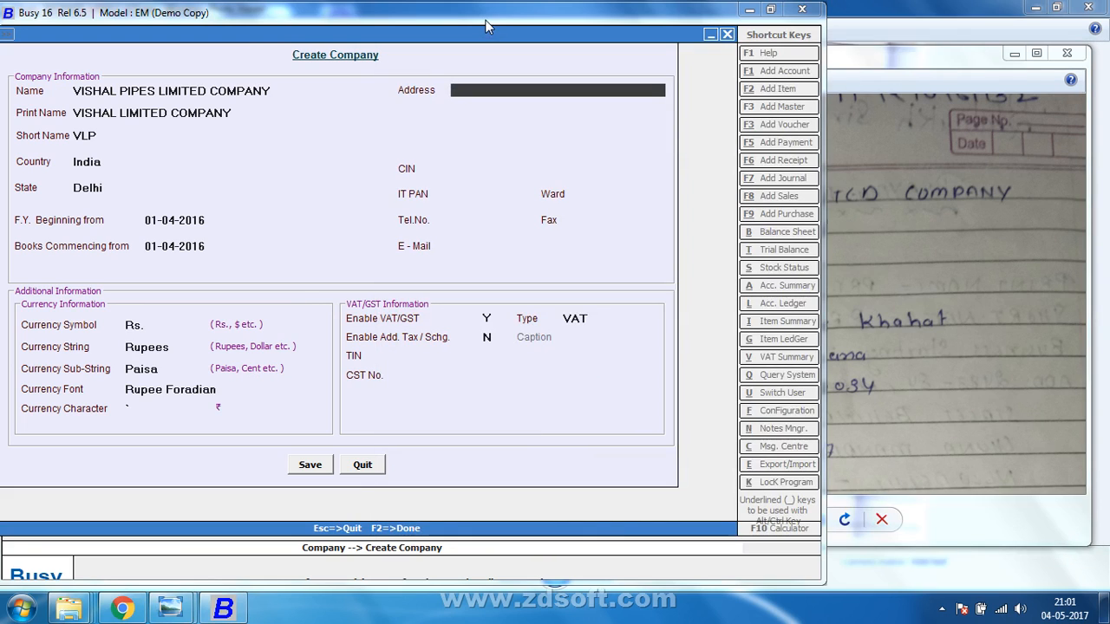
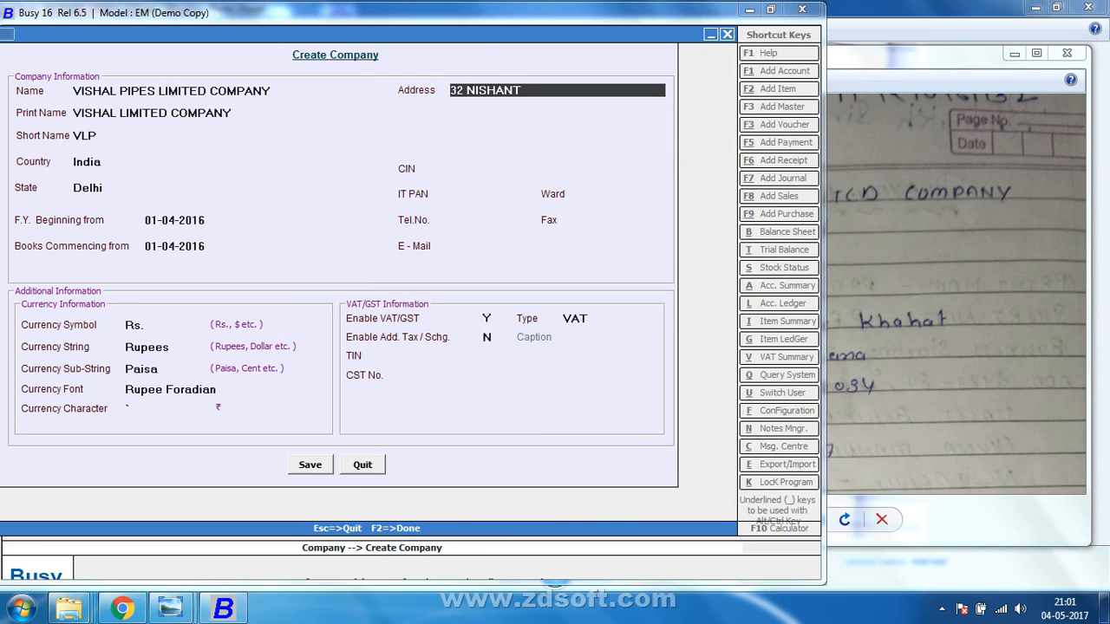
{"action": "left_click", "coordinate": [892, 66]}
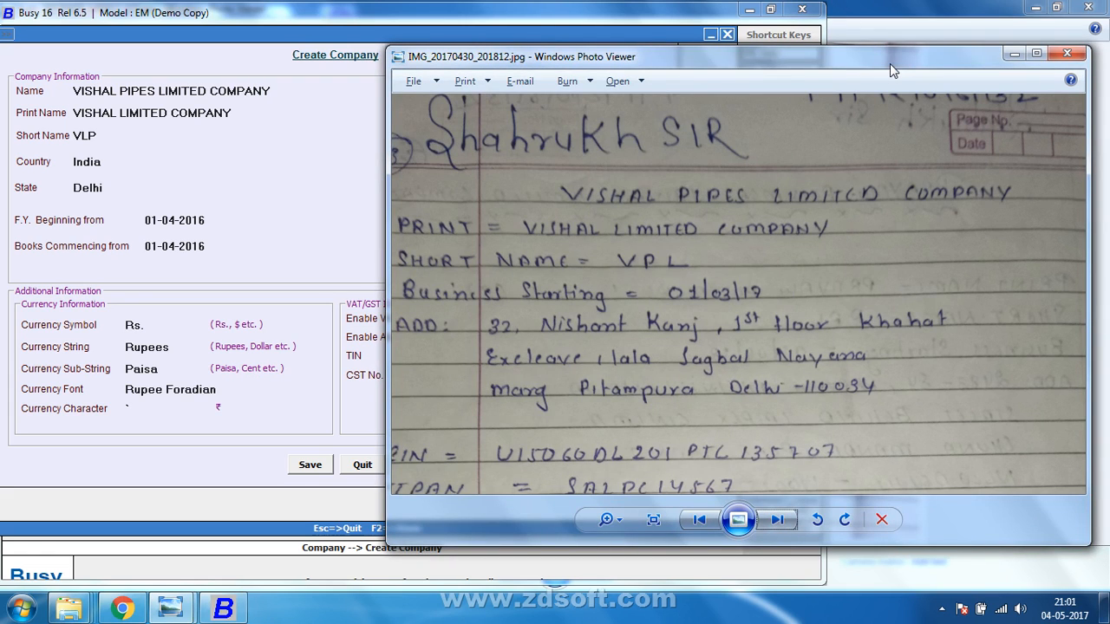
{"action": "left_click", "coordinate": [665, 24]}
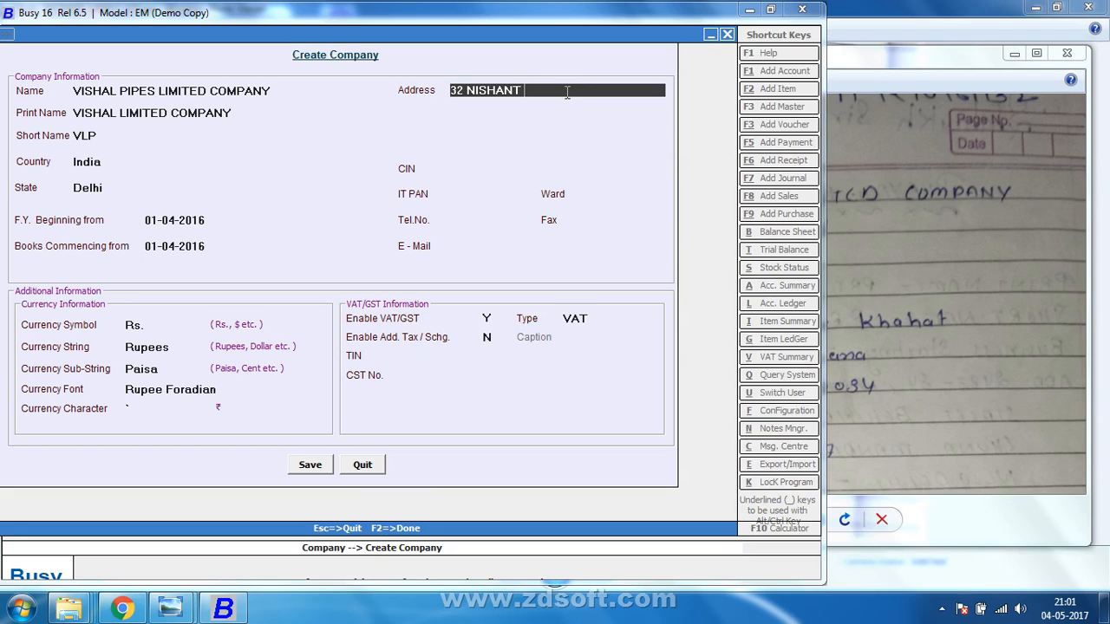
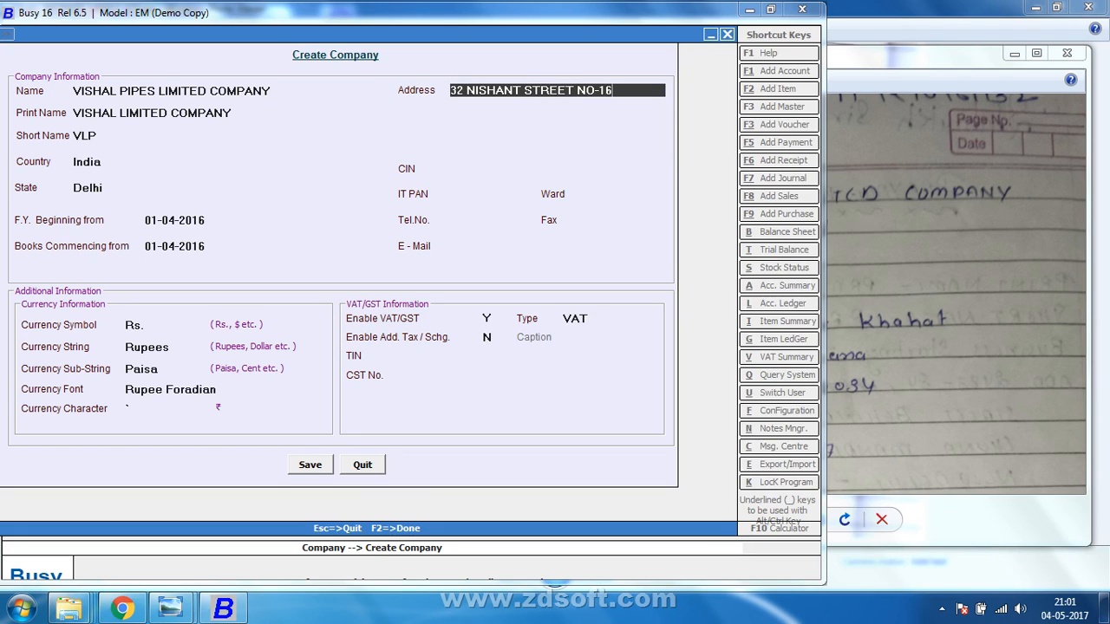
{"action": "key", "text": "Return"}
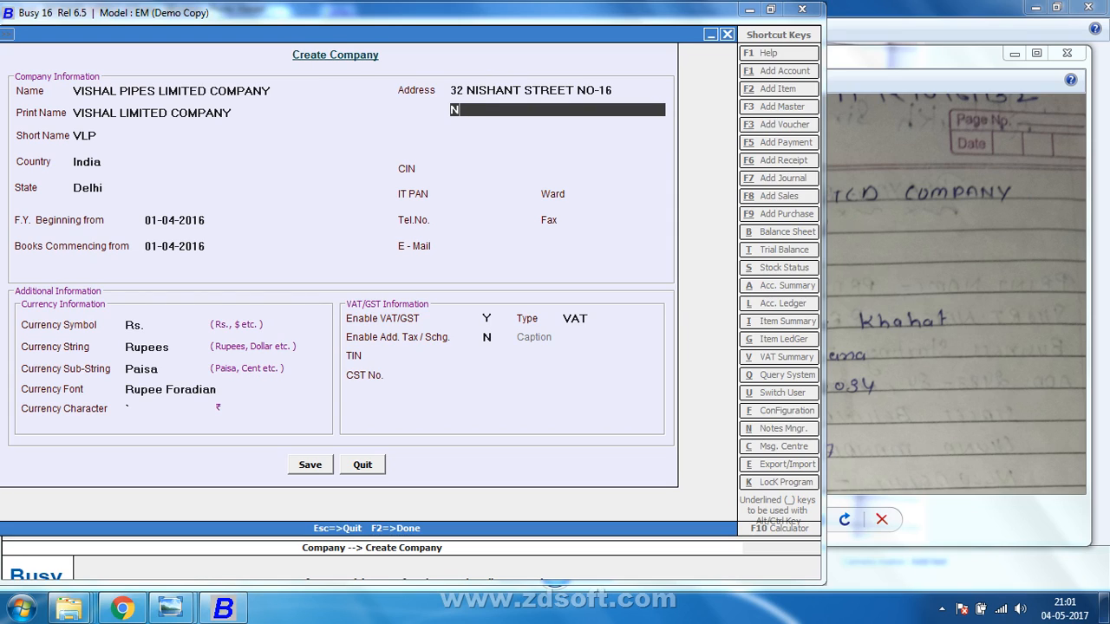
Fill in the remaining three address lines, ending with the city, and move to CIN.
{"action": "key", "text": "BackSpace"}
{"action": "key", "text": "BackSpace"}
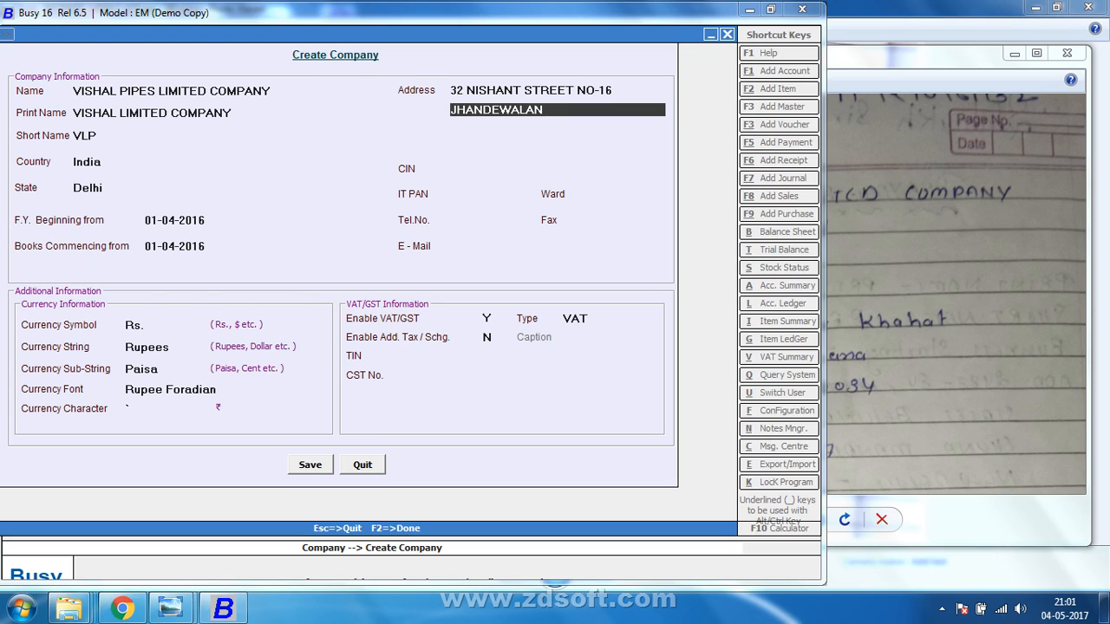
{"action": "key", "text": "Return"}
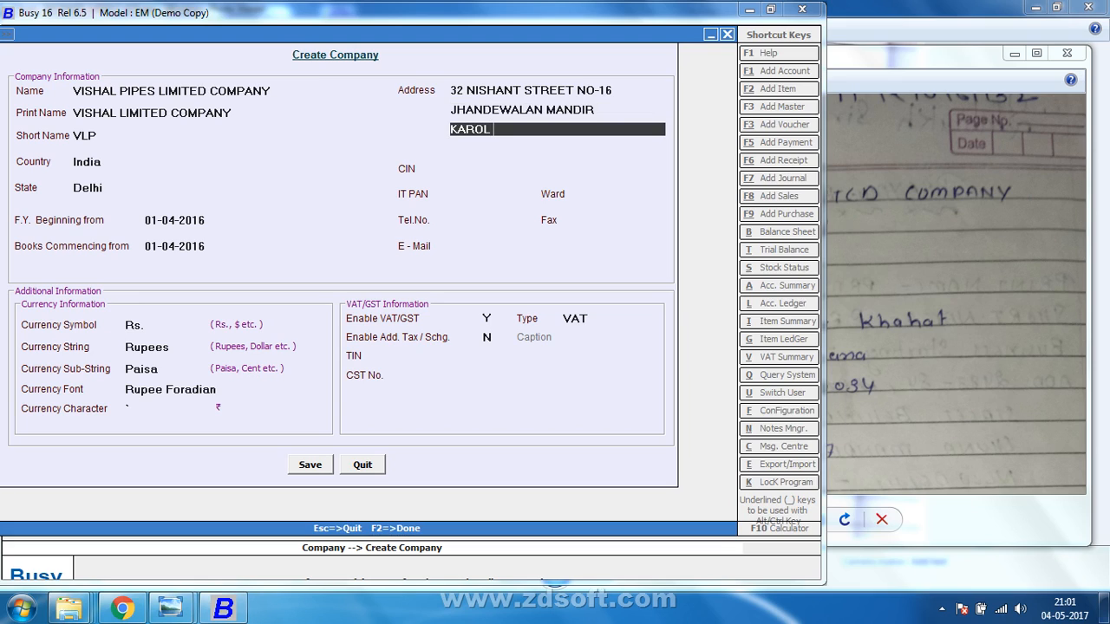
{"action": "key", "text": "Return"}
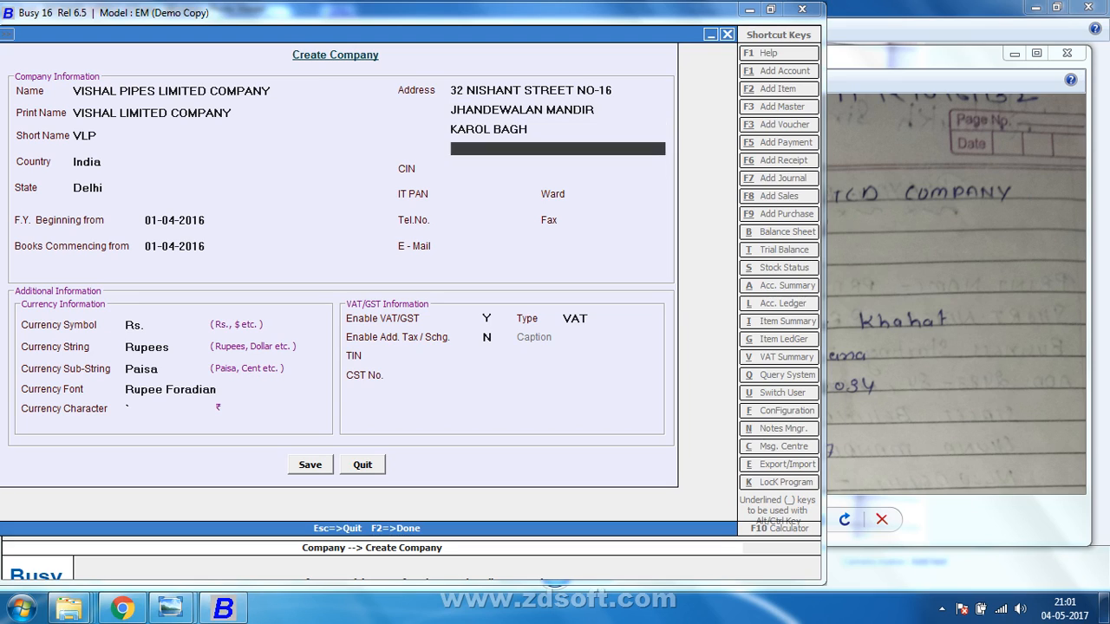
{"action": "key", "text": "Return"}
{"action": "key", "text": "Up"}
{"action": "key", "text": "Return"}
{"action": "key", "text": "Return"}
{"action": "key", "text": "Return"}
{"action": "key", "text": "Return"}
{"action": "key", "text": "Return"}
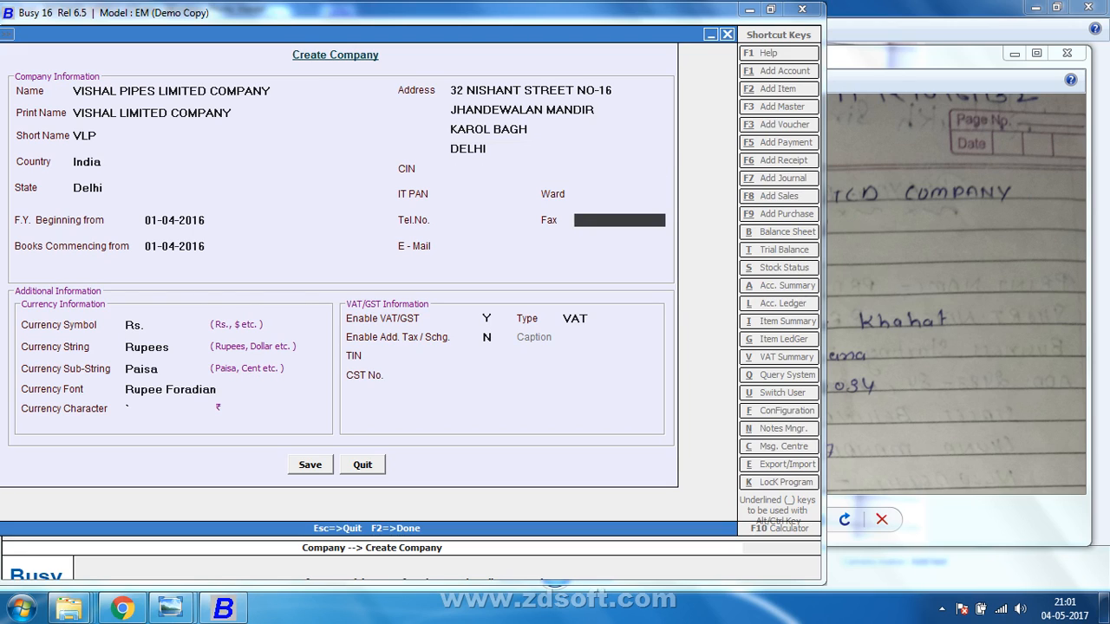
{"action": "key", "text": "Up"}
{"action": "key", "text": "Up"}
{"action": "key", "text": "Up"}
{"action": "key", "text": "Up"}
{"action": "key", "text": "Up"}
{"action": "key", "text": "Return"}
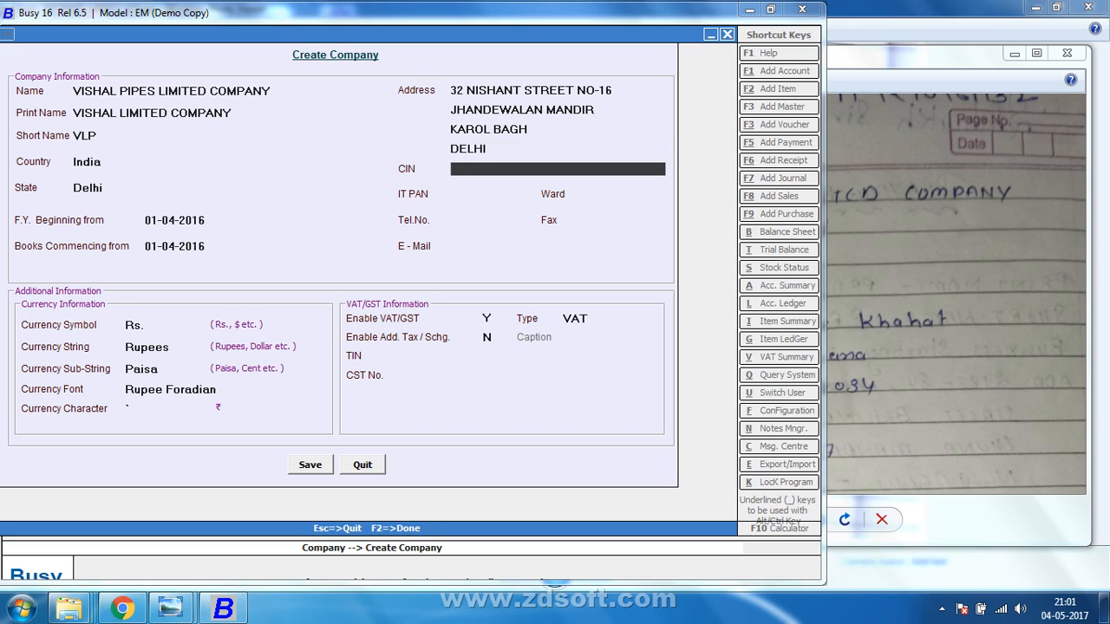
Enter the company's CIN from the handwritten notes, correcting a typo.
{"action": "left_click", "coordinate": [560, 89]}
{"action": "key", "text": "Return"}
{"action": "key", "text": "Return"}
{"action": "key", "text": "Return"}
{"action": "key", "text": "Return"}
{"action": "left_click", "coordinate": [962, 65]}
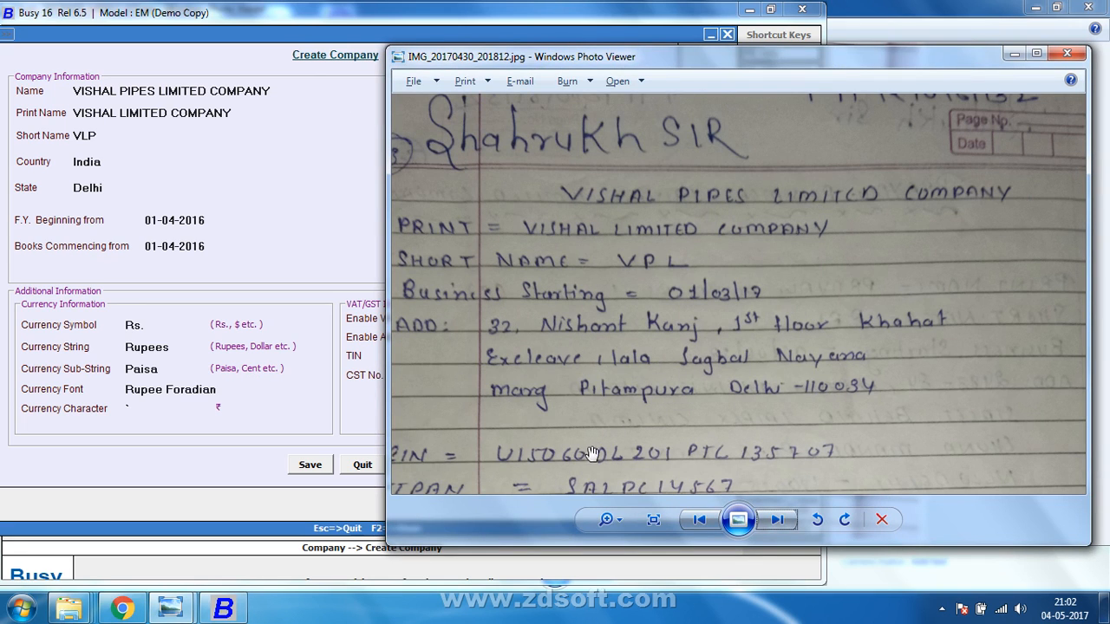
{"action": "left_click", "coordinate": [335, 267]}
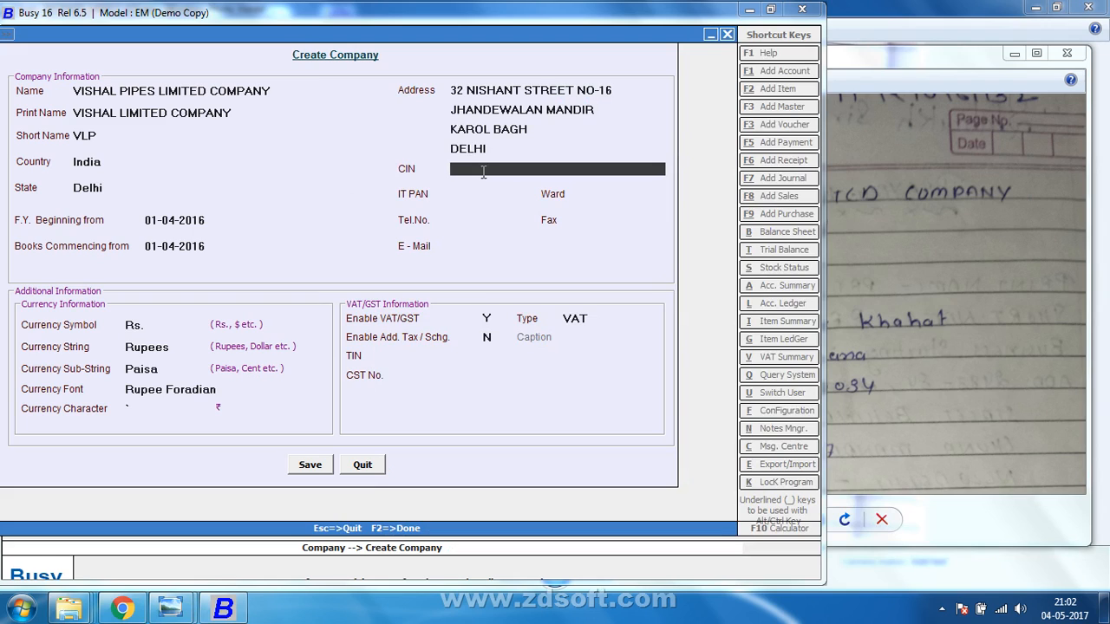
{"action": "type", "text": "U1506"}
{"action": "type", "text": "AS15"}
{"action": "key", "text": "BackSpace"}
{"action": "key", "text": "BackSpace"}
{"action": "key", "text": "BackSpace"}
{"action": "key", "text": "BackSpace"}
{"action": "type", "text": "5DL15478PO15"}
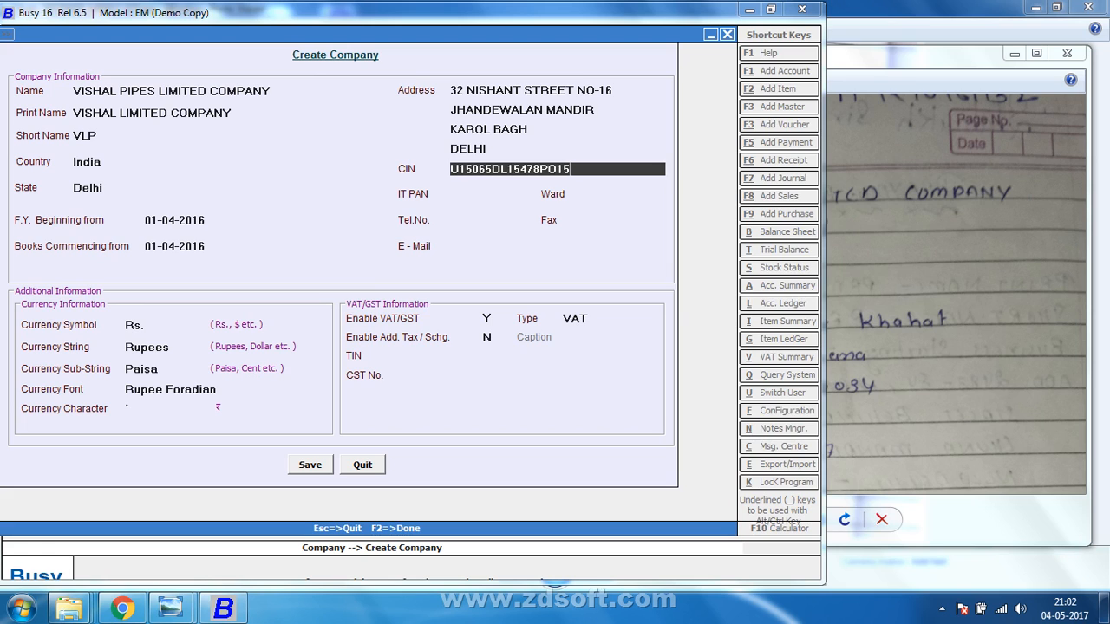
{"action": "key", "text": "Return"}
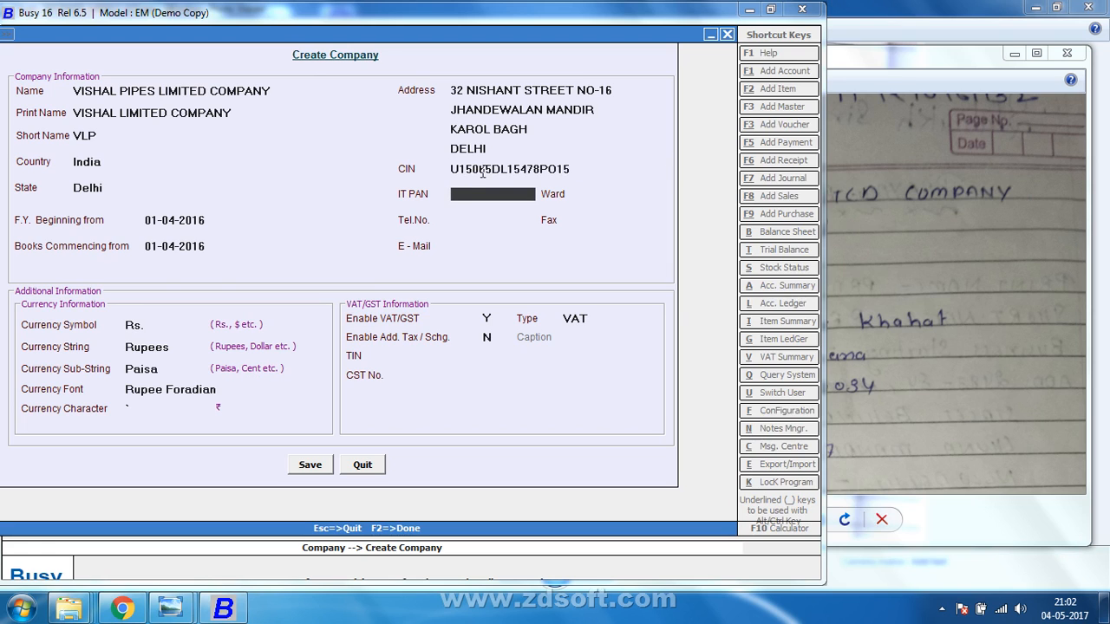
Fill in the company's IT PAN, ward, phone number, fax number and e-mail address.
{"action": "left_click", "coordinate": [860, 73]}
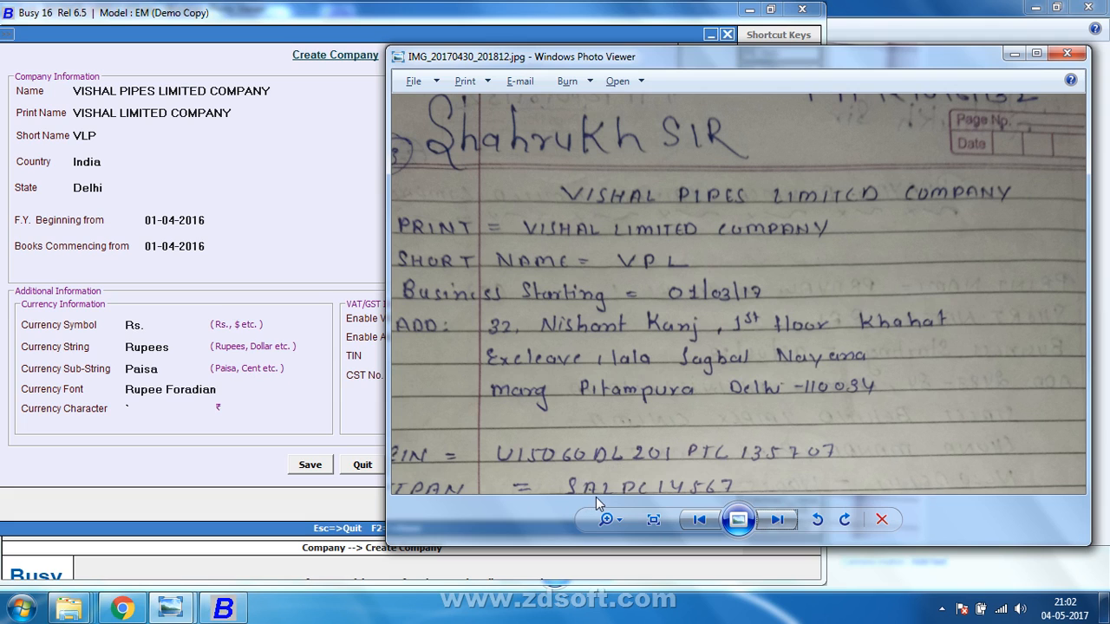
{"action": "left_click", "coordinate": [269, 166]}
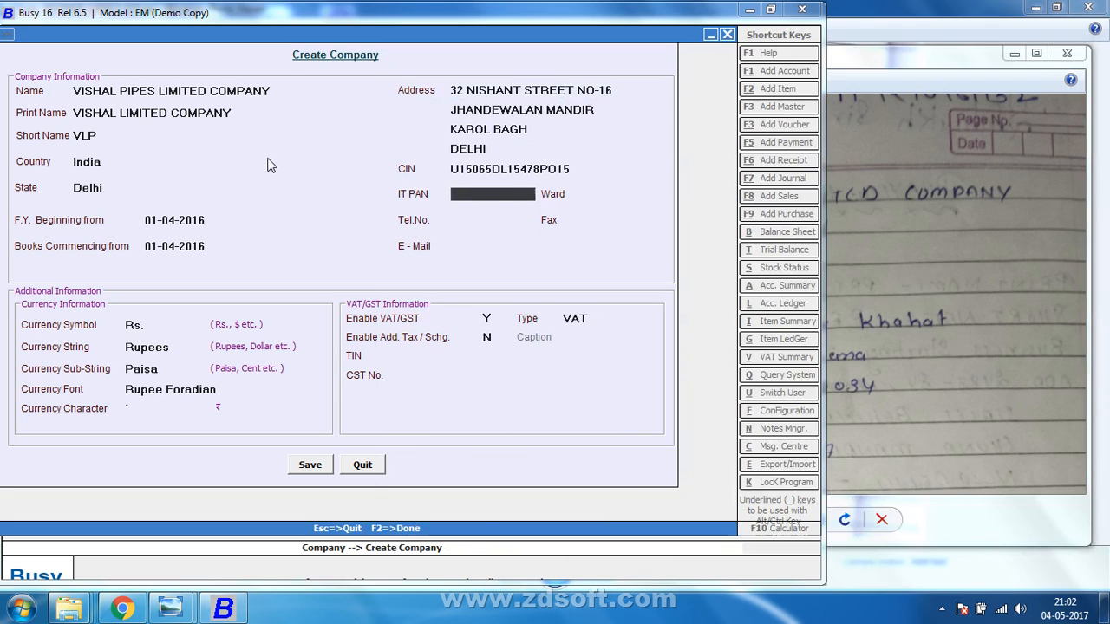
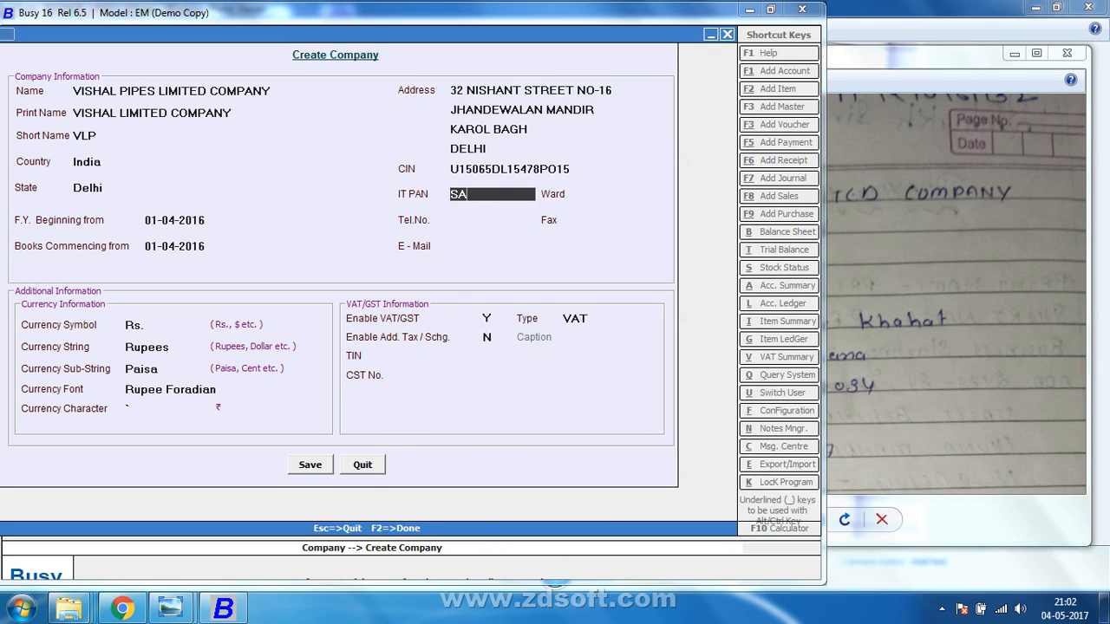
{"action": "key", "text": "Return"}
{"action": "type", "text": "235"}
{"action": "key", "text": "Return"}
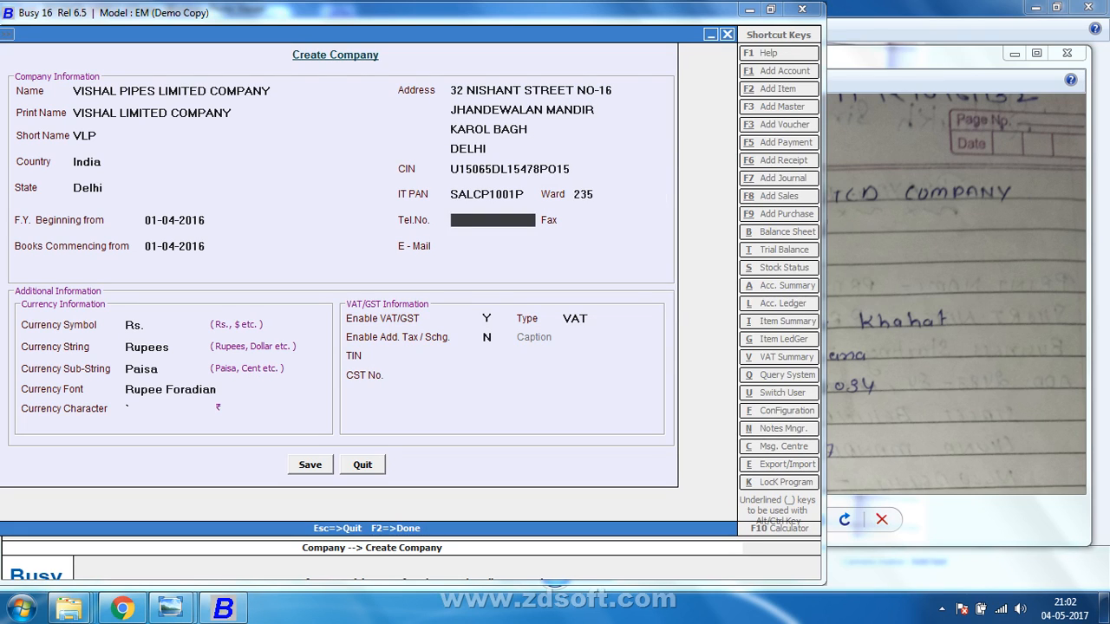
{"action": "key", "text": "Return"}
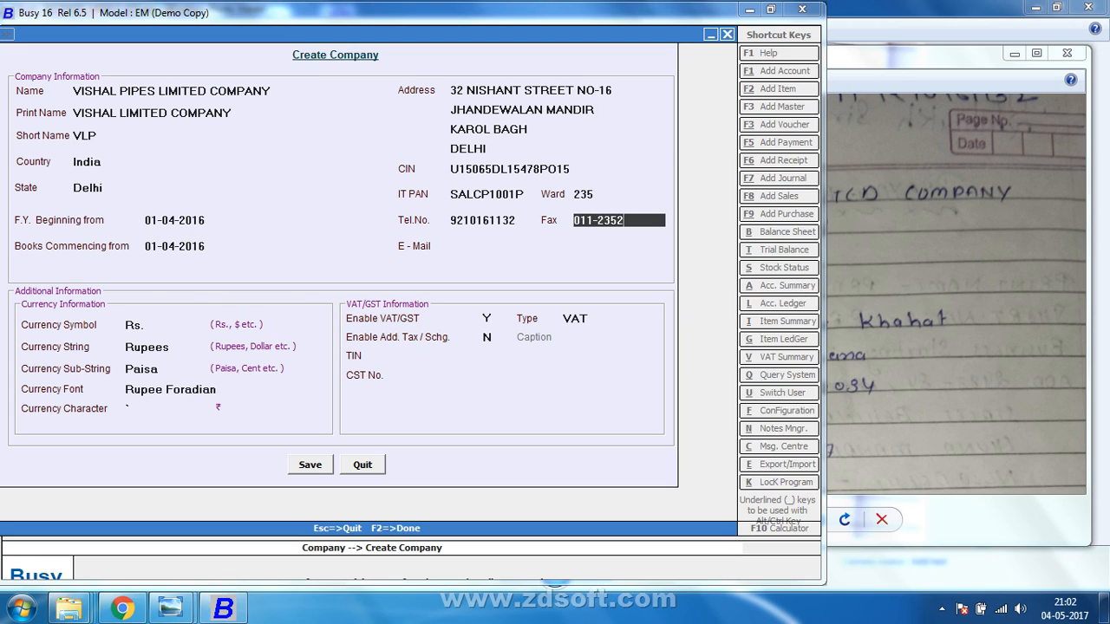
{"action": "key", "text": "Return"}
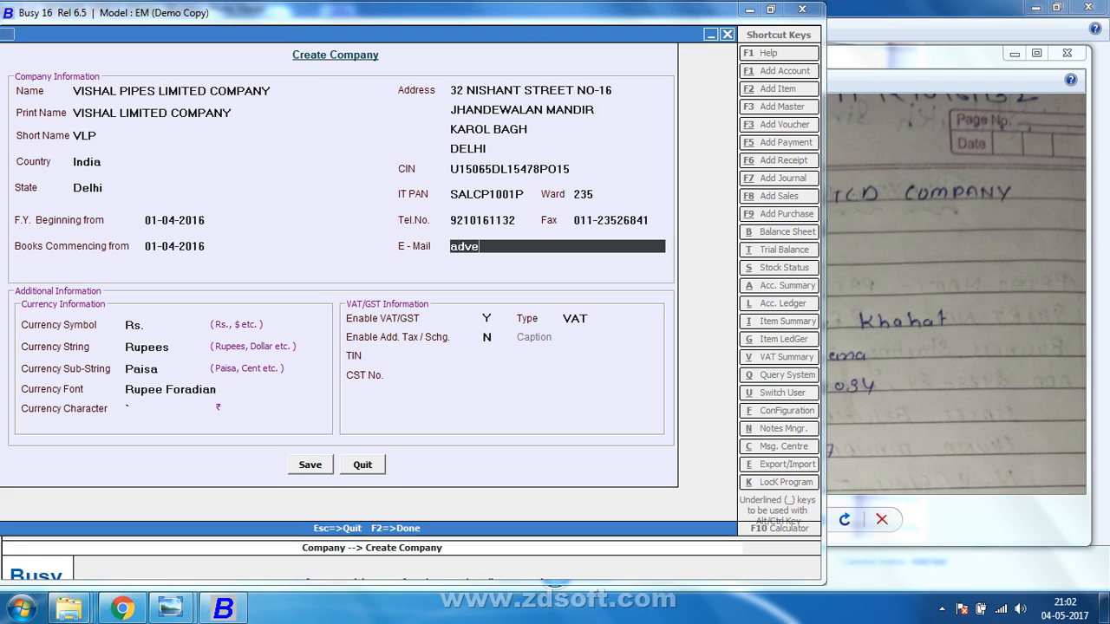
{"action": "key", "text": "Return"}
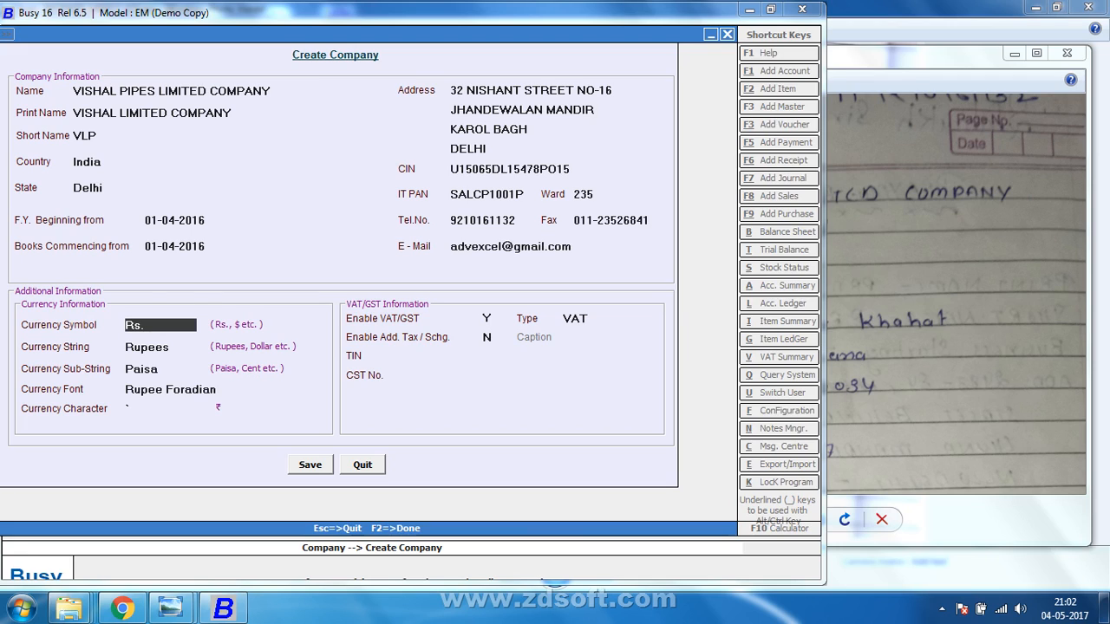
Correct the e-mail address, set Enable VAT/GST to N, and save the company.
{"action": "left_click", "coordinate": [500, 249]}
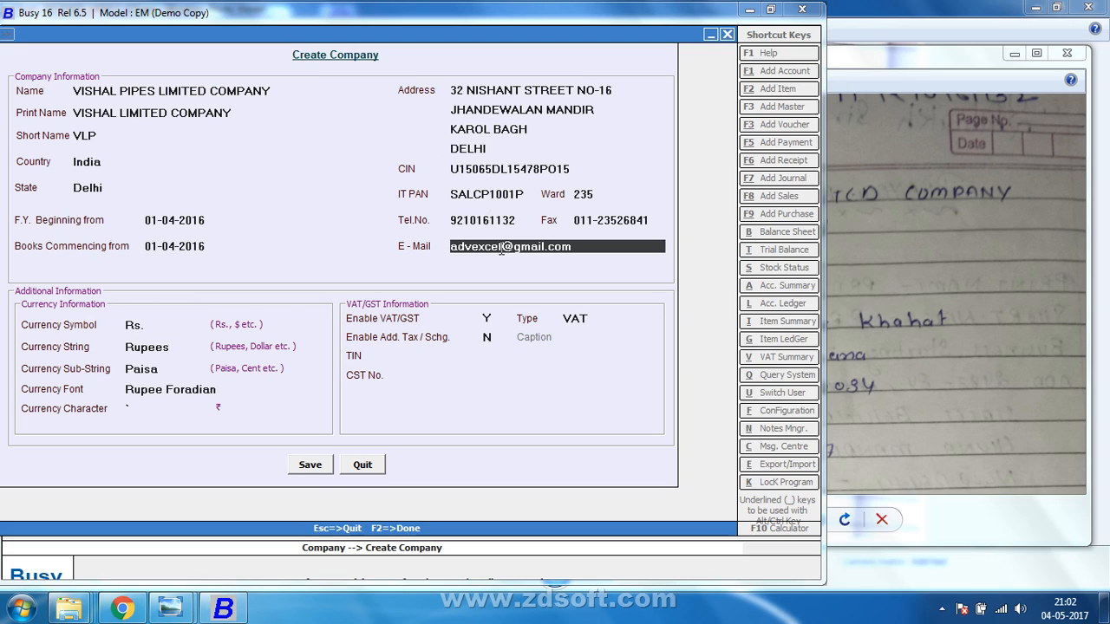
{"action": "type", "text": "01"}
{"action": "key", "text": "Return"}
{"action": "key", "text": "Return"}
{"action": "key", "text": "Return"}
{"action": "key", "text": "Return"}
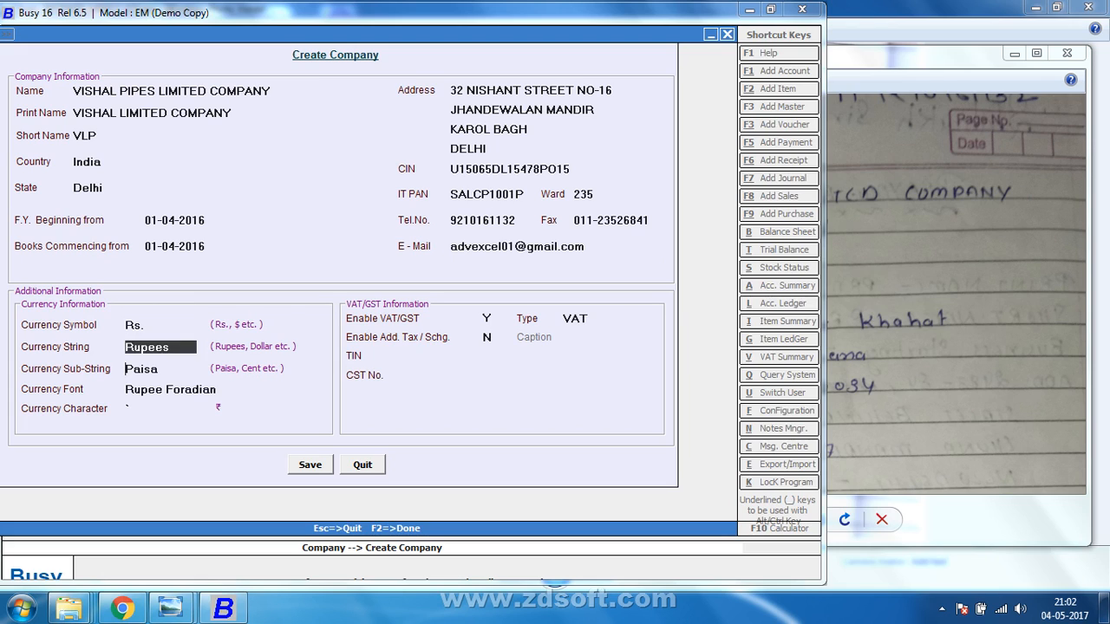
{"action": "key", "text": "Return"}
{"action": "key", "text": "Escape"}
{"action": "type", "text": "N"}
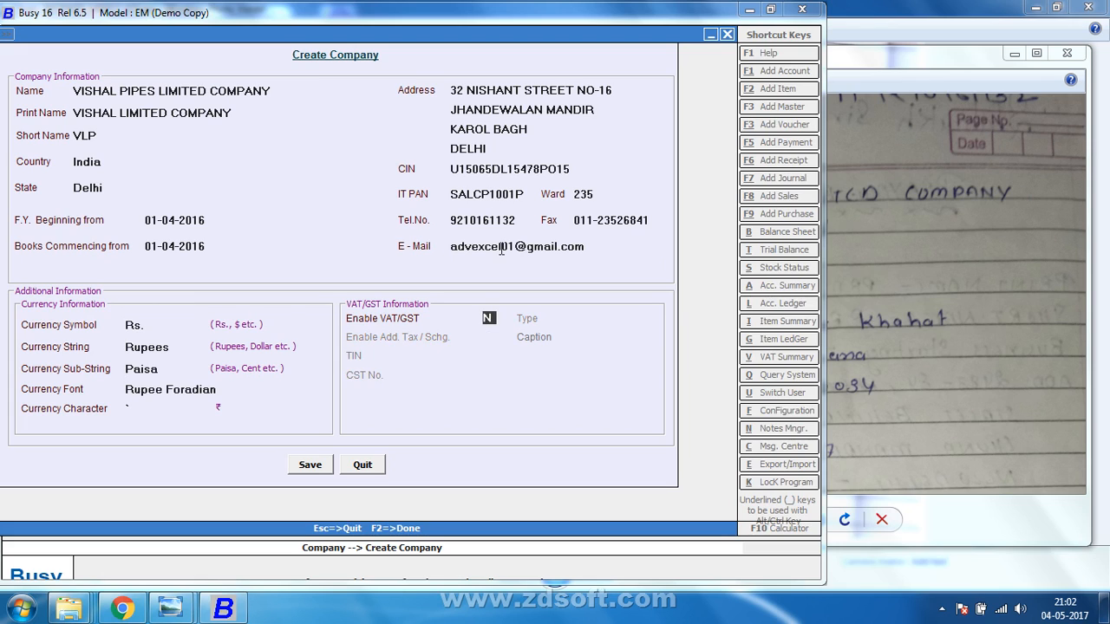
{"action": "key", "text": "Return"}
{"action": "key", "text": "Return"}
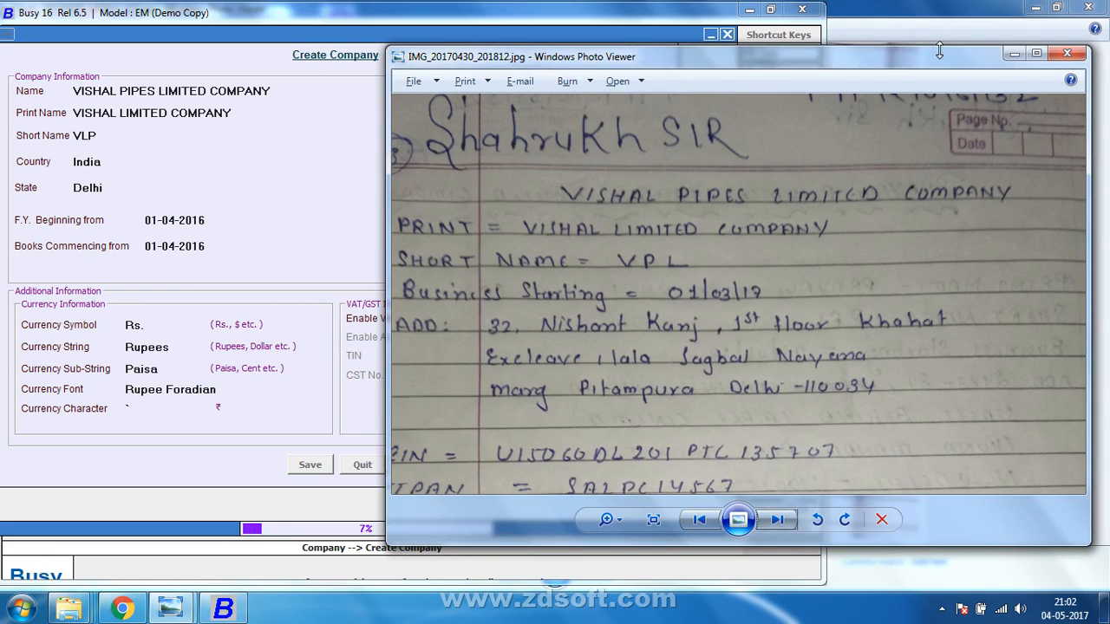
Show the next note upright, zoomed on the STAR ELECTRONIC INDIA PVT LTD heading.
{"action": "left_click", "coordinate": [853, 461]}
{"action": "left_click", "coordinate": [778, 520]}
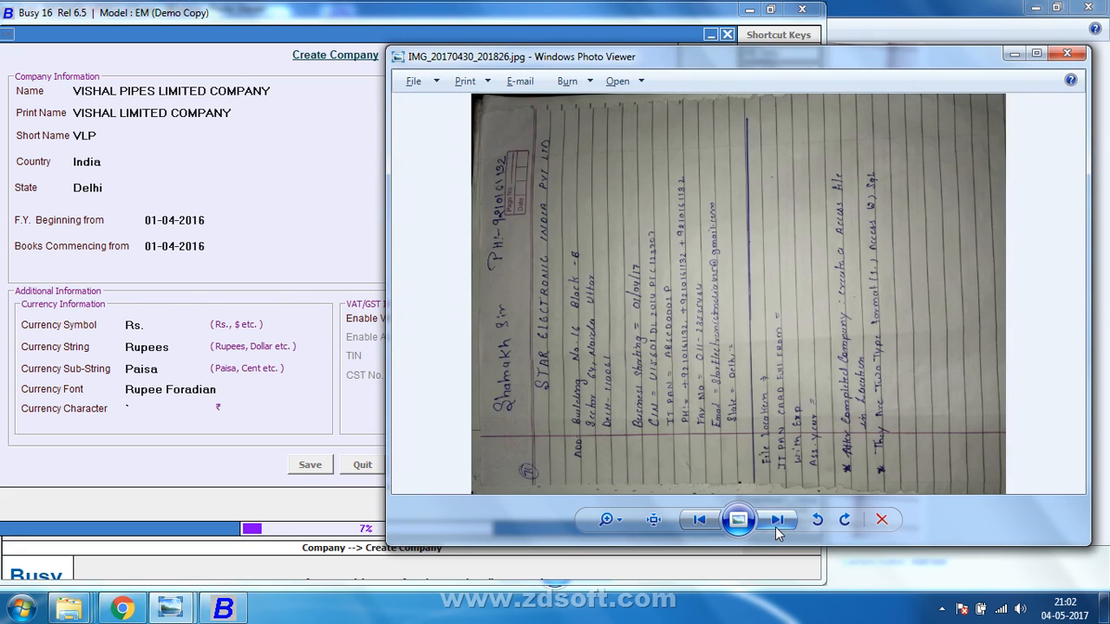
{"action": "left_click", "coordinate": [845, 520]}
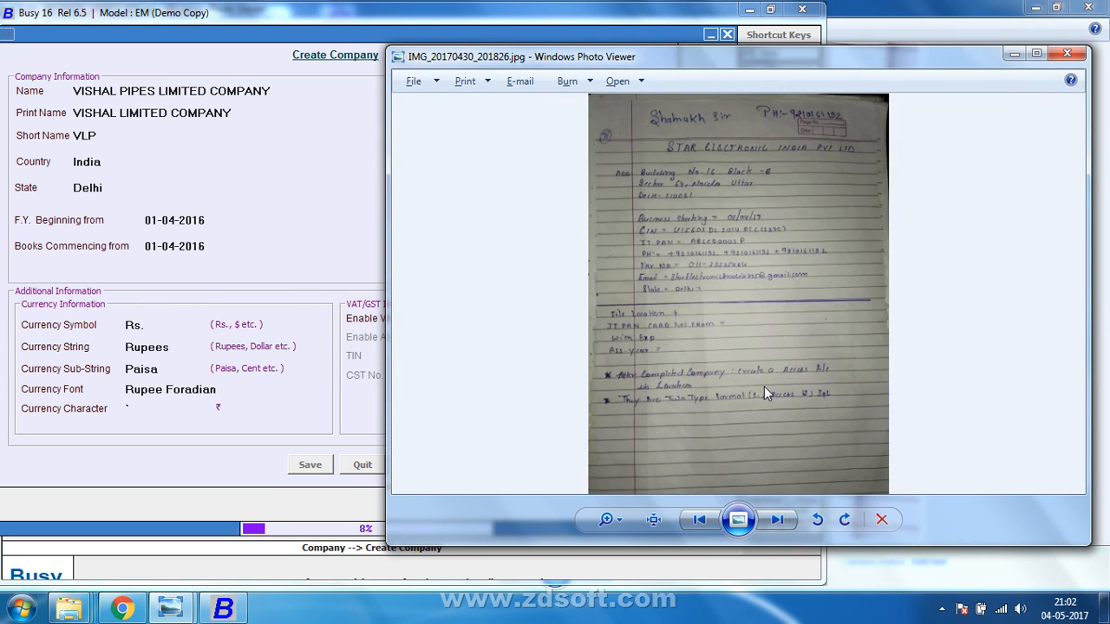
{"action": "scroll", "coordinate": [764, 386], "scroll_direction": "up", "scroll_amount": 2}
{"action": "scroll", "coordinate": [764, 386], "scroll_direction": "up", "scroll_amount": 1}
{"action": "left_click_drag", "start_coordinate": [777, 336], "coordinate": [833, 603]}
{"action": "left_click_drag", "start_coordinate": [824, 395], "coordinate": [818, 560]}
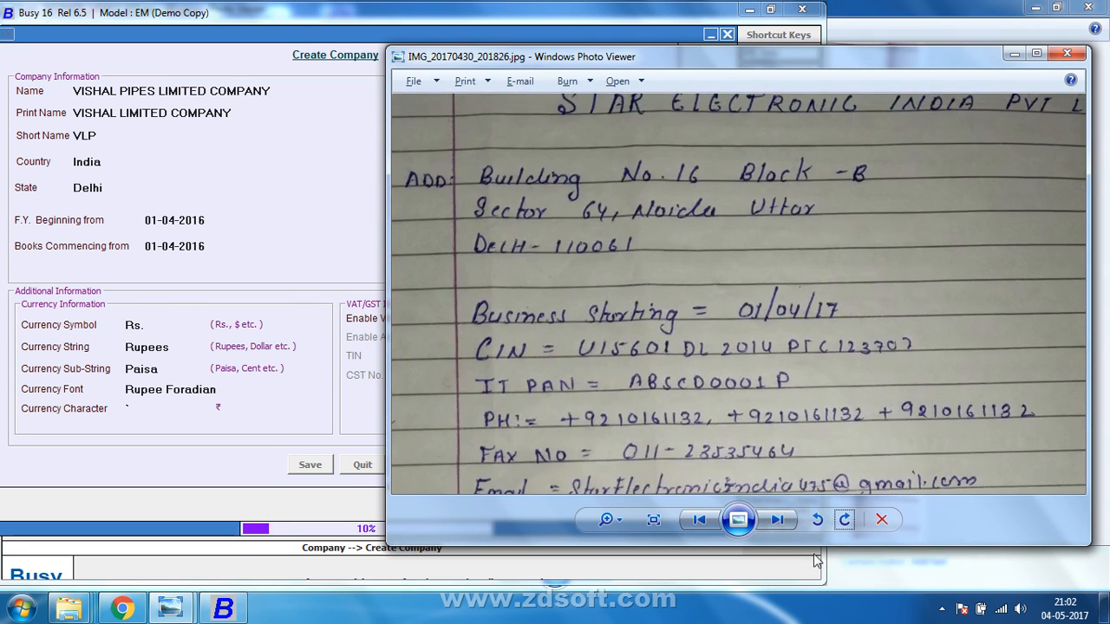
{"action": "left_click_drag", "start_coordinate": [824, 353], "coordinate": [822, 491]}
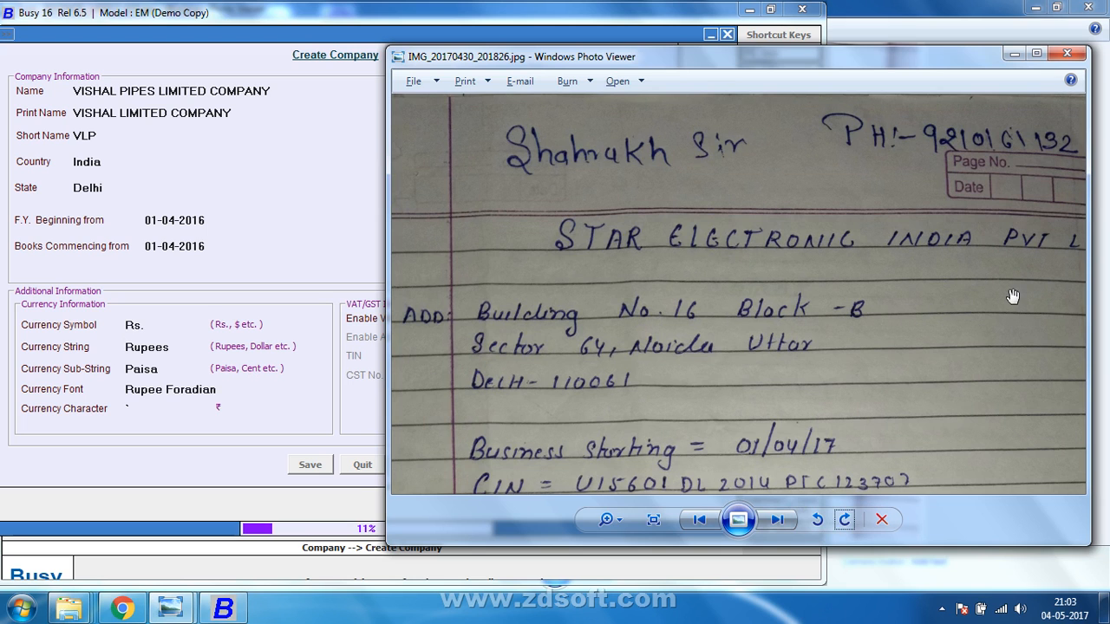
{"action": "left_click_drag", "start_coordinate": [1013, 297], "coordinate": [945, 298]}
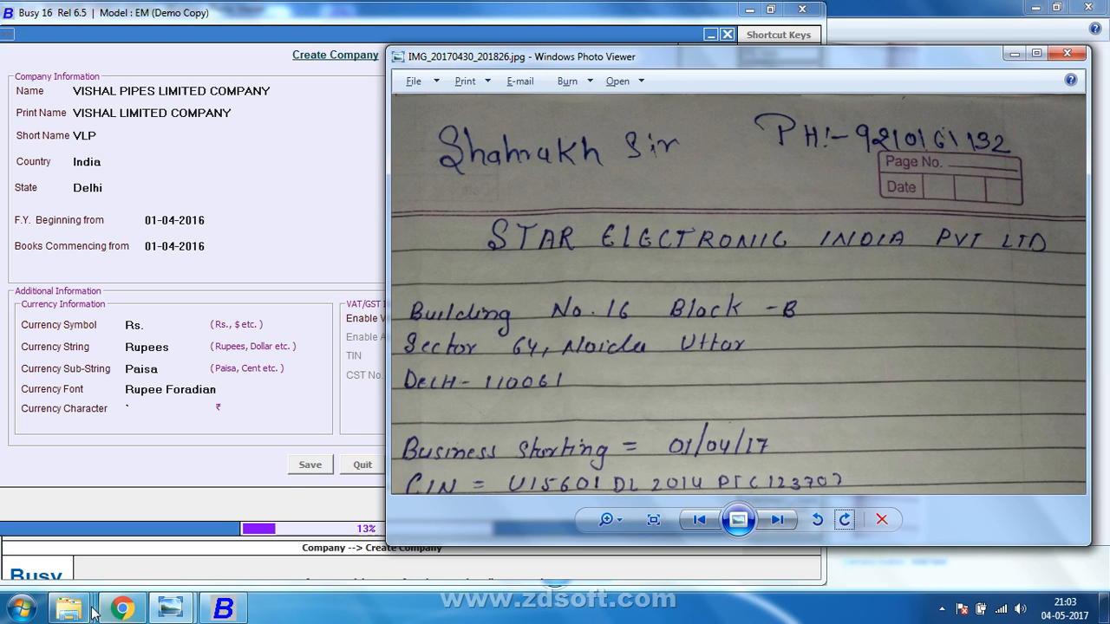
{"action": "mouse_move", "coordinate": [81, 612]}
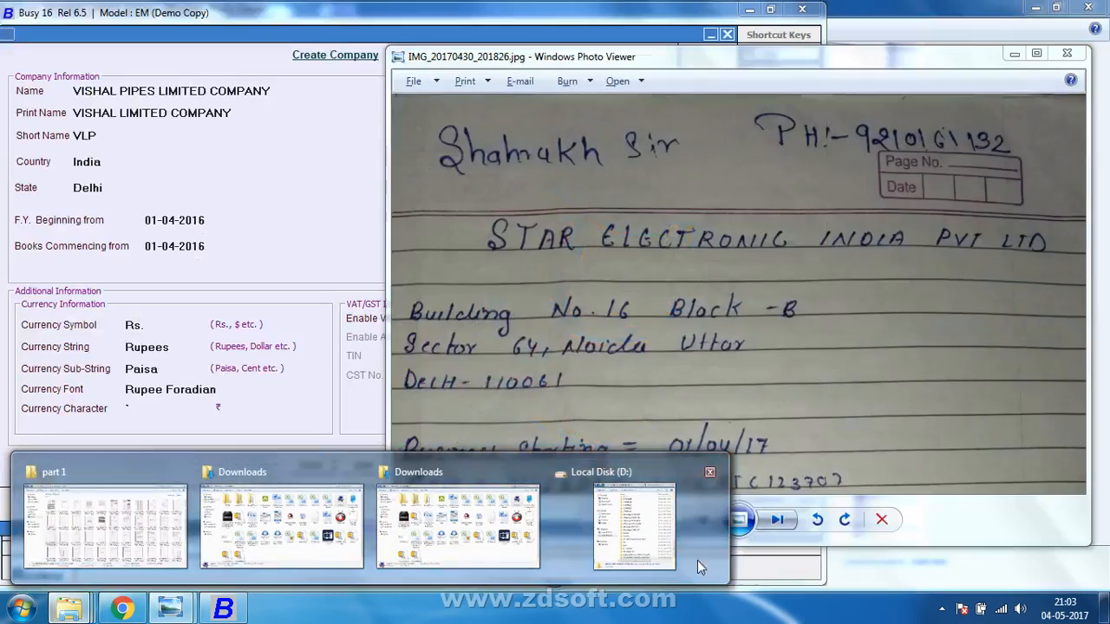
{"action": "left_click", "coordinate": [659, 556]}
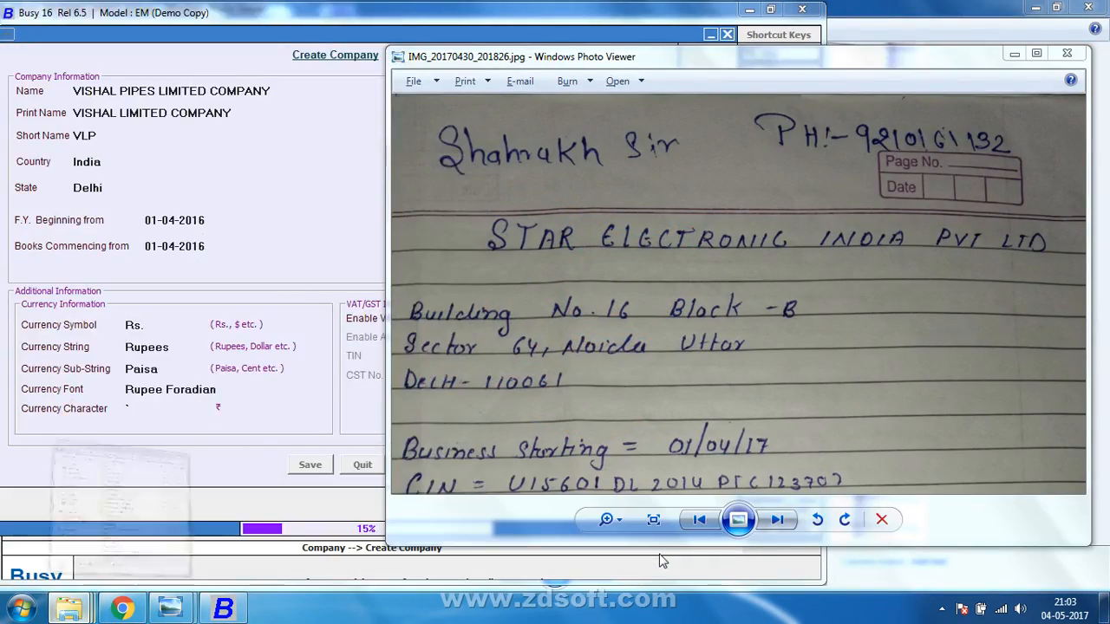
Create a folder on D: named STAR ELECTRONIC INDIA PRIVATE COMPANY.
{"action": "right_click", "coordinate": [389, 442]}
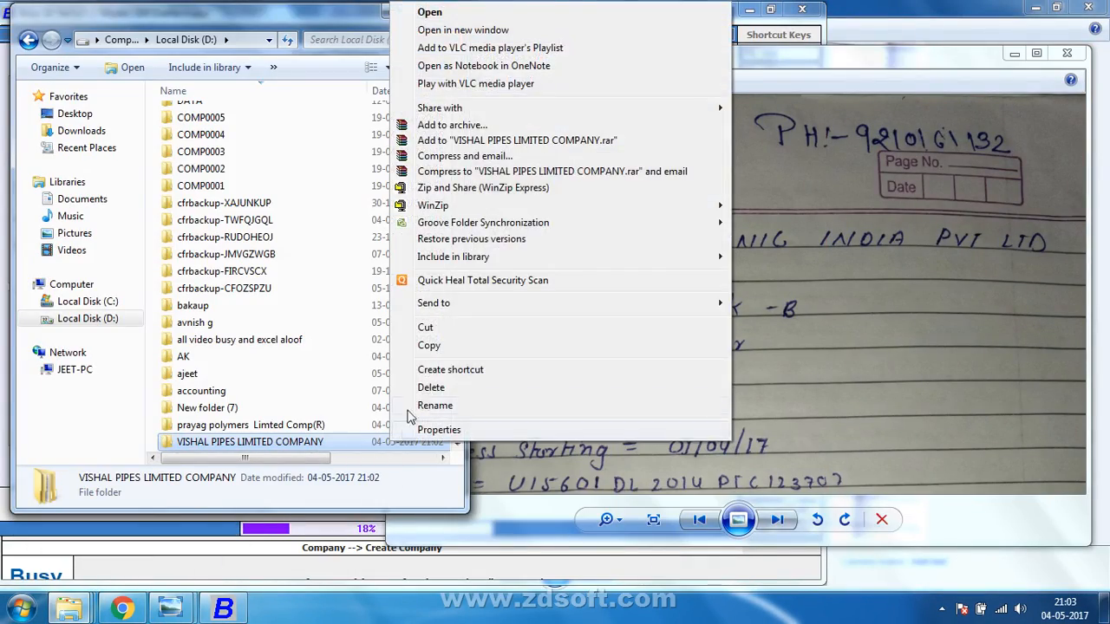
{"action": "key", "text": "Escape"}
{"action": "left_click", "coordinate": [321, 330]}
{"action": "right_click", "coordinate": [320, 329]}
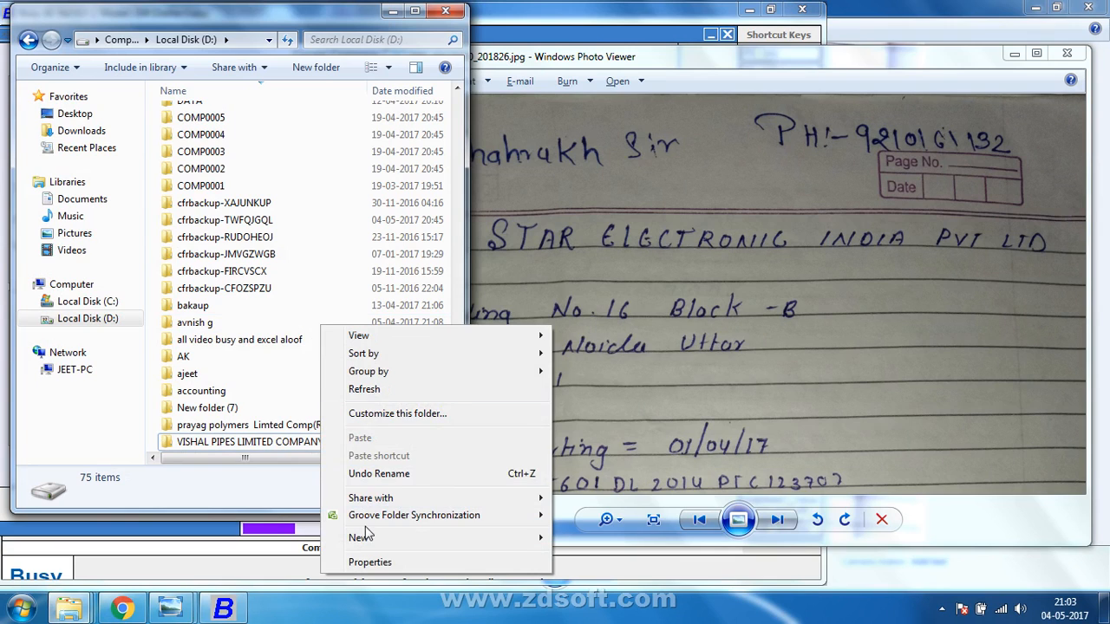
{"action": "mouse_move", "coordinate": [365, 537]}
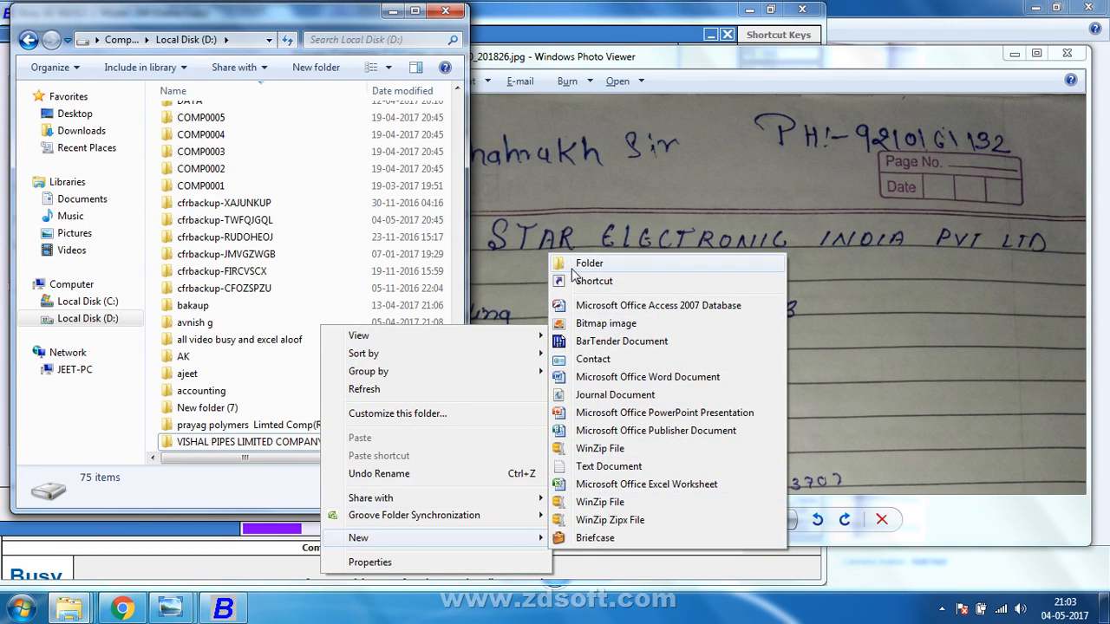
{"action": "key", "text": "Escape"}
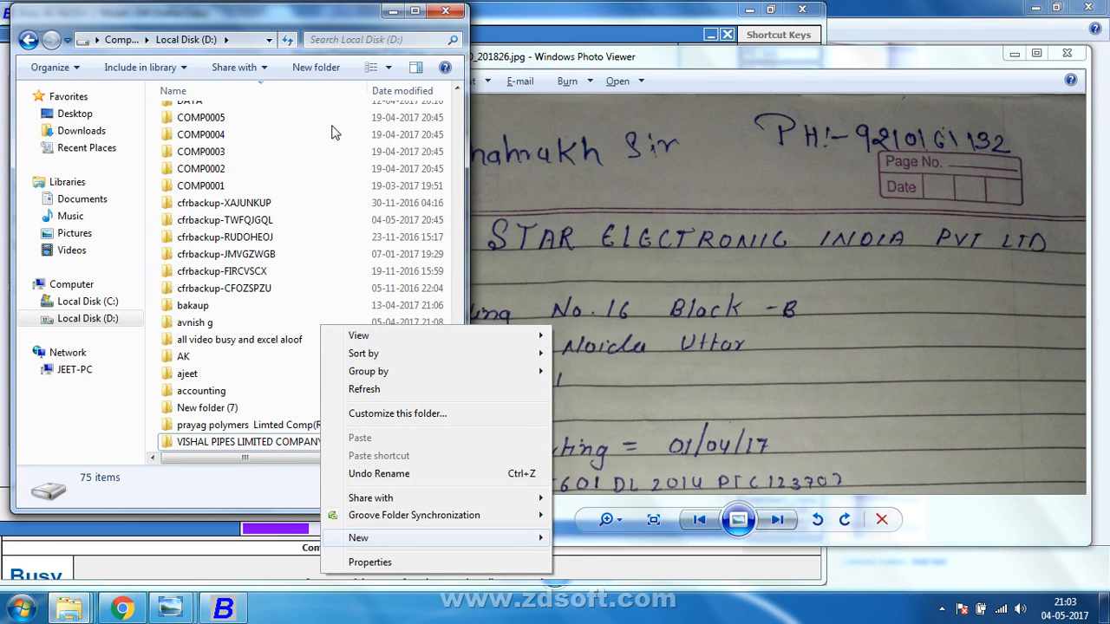
{"action": "key", "text": "Escape"}
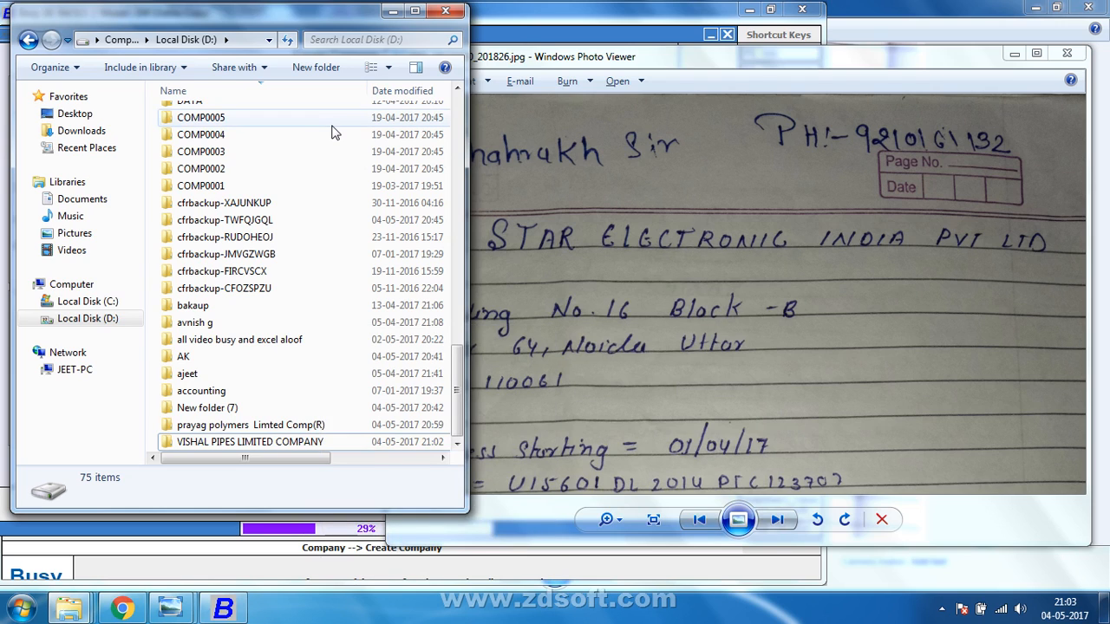
{"action": "key", "text": "ctrl+shift+n"}
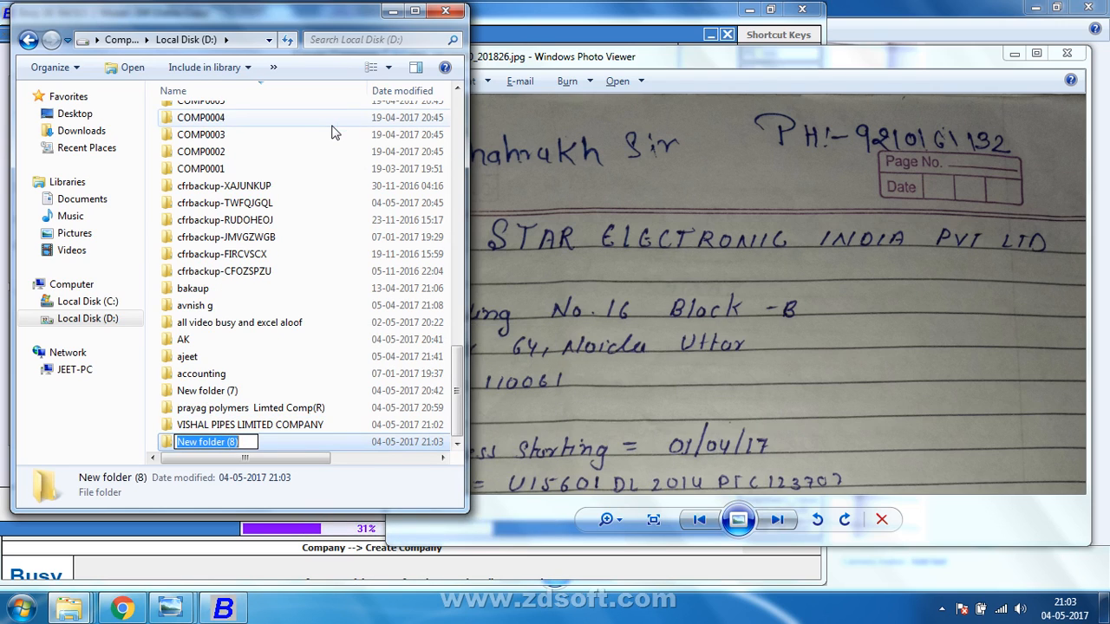
{"action": "type", "text": "ST"}
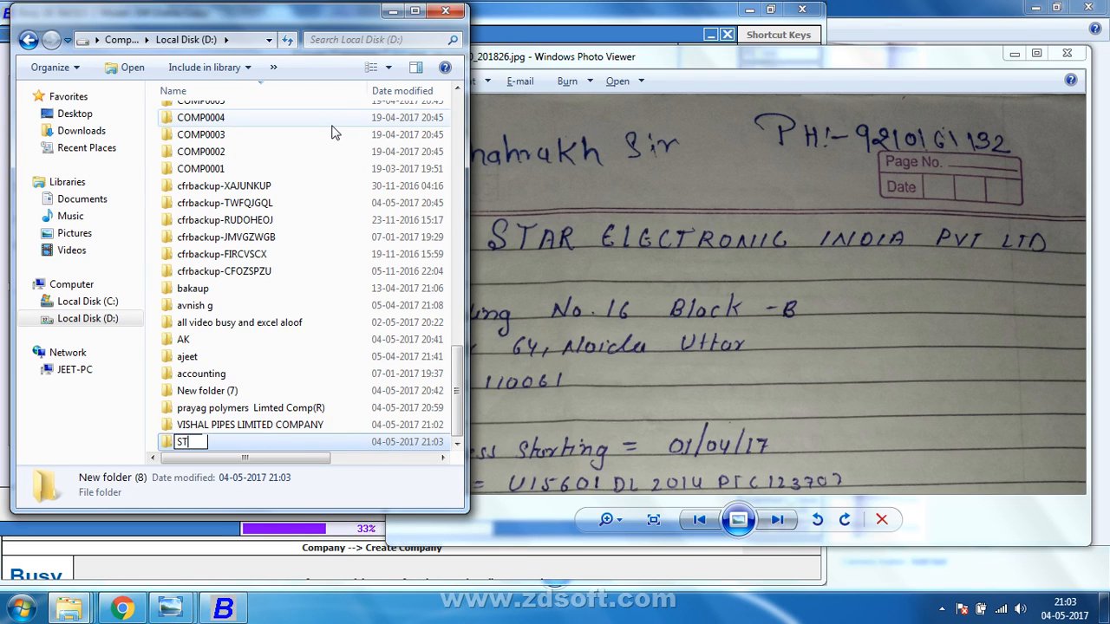
{"action": "type", "text": "AR ELECTRONIC "}
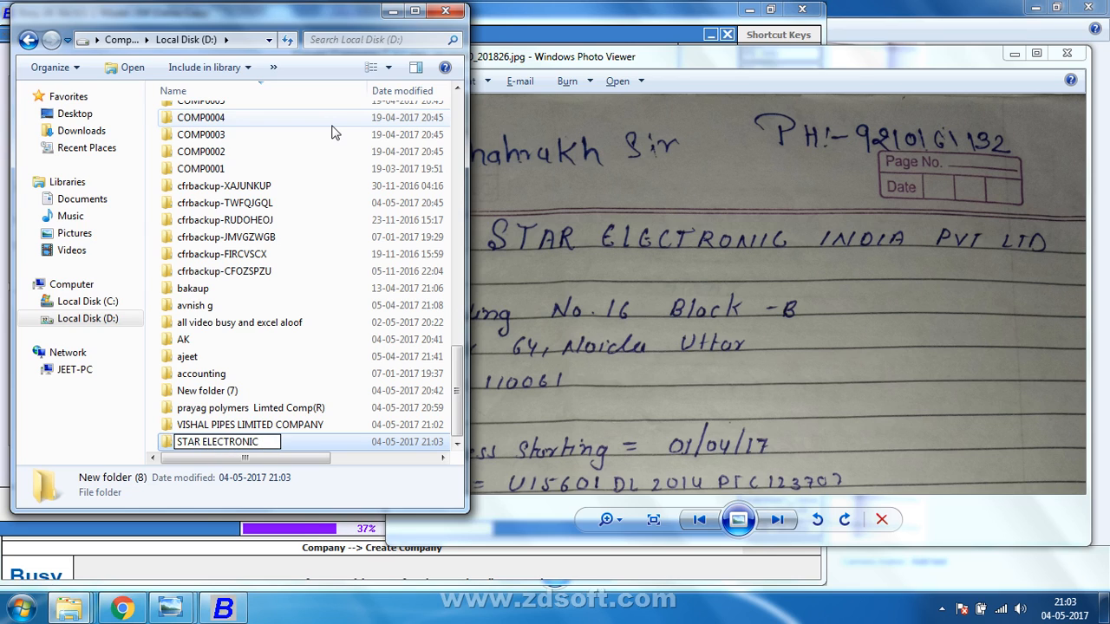
{"action": "type", "text": "INDIA P"}
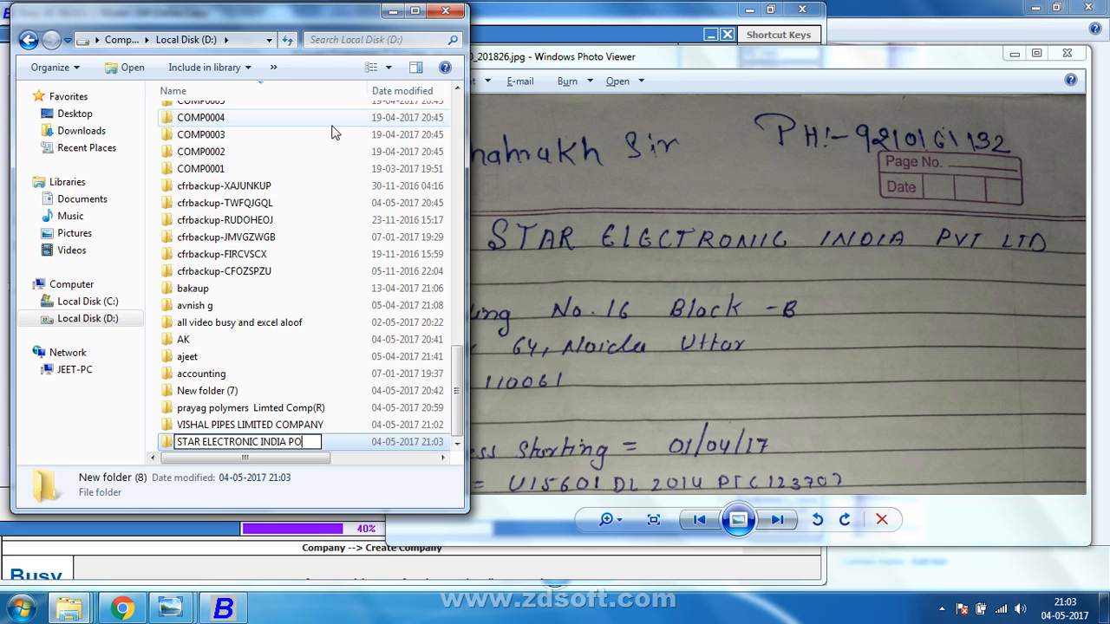
{"action": "type", "text": "RIVATE "}
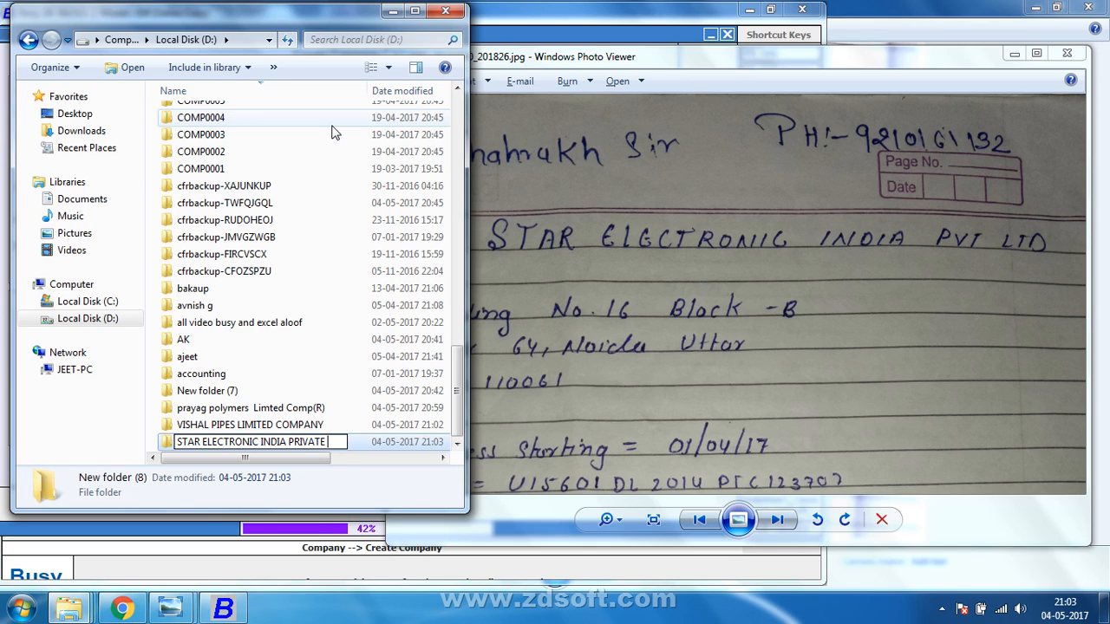
{"action": "type", "text": "COMPANY"}
{"action": "key", "text": "Return"}
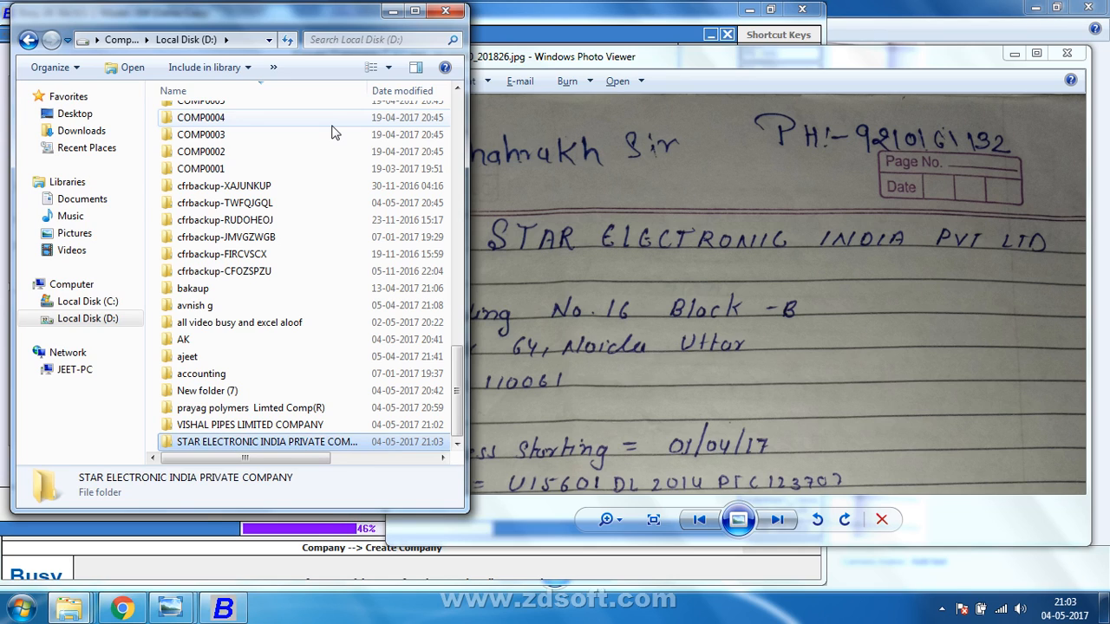
{"action": "key", "text": "F2"}
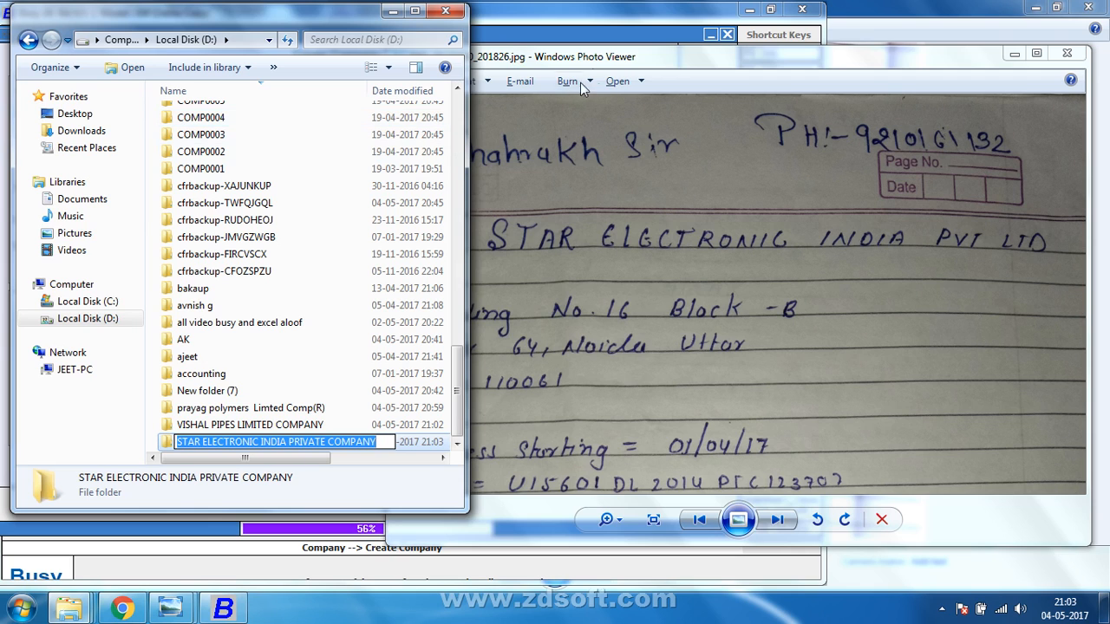
Acknowledge VISHAL PIPES LIMITED COMPANY's creation and set superuser V with its password entered twice.
{"action": "left_click", "coordinate": [600, 7]}
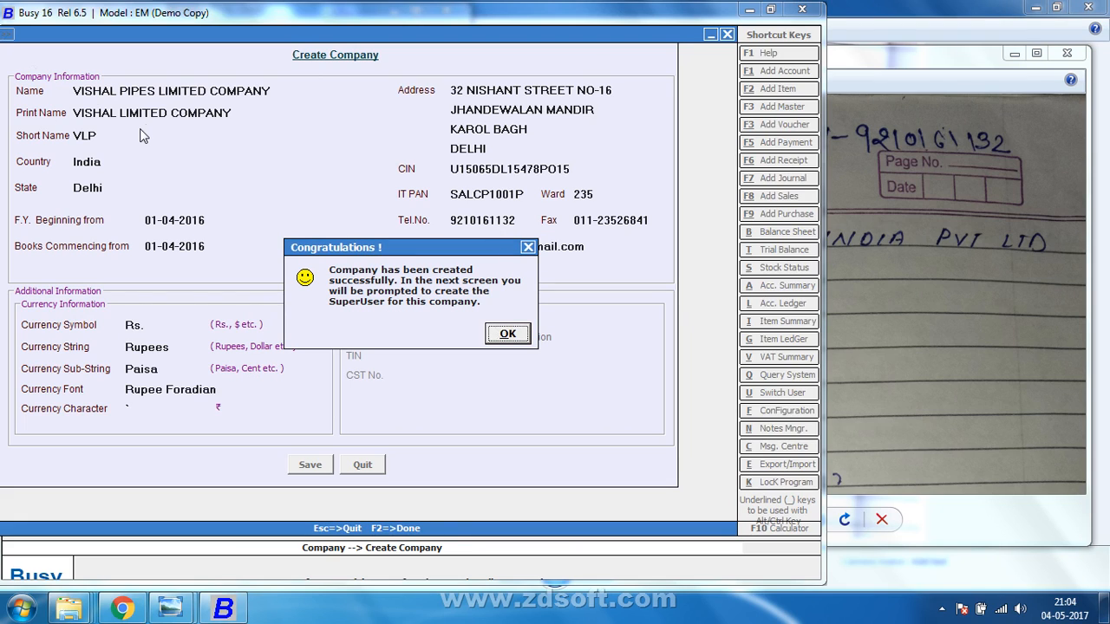
{"action": "left_click", "coordinate": [508, 334]}
{"action": "type", "text": "V"}
{"action": "key", "text": "Return"}
{"action": "type", "text": "v"}
{"action": "key", "text": "Return"}
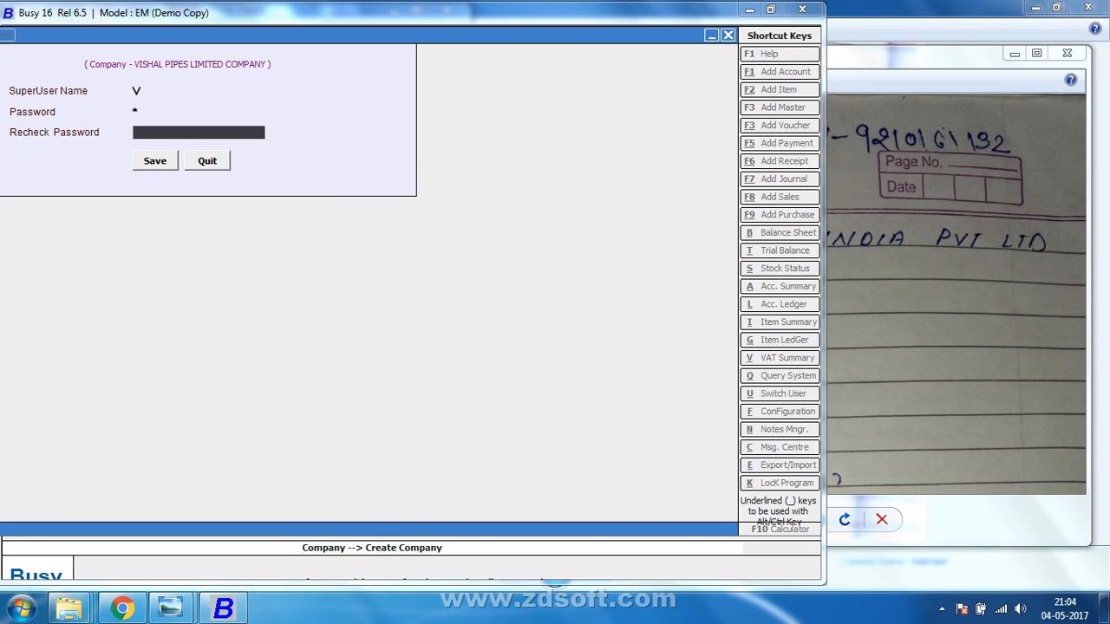
{"action": "key", "text": "Return"}
{"action": "key", "text": "Return"}
{"action": "type", "text": "v"}
{"action": "key", "text": "Return"}
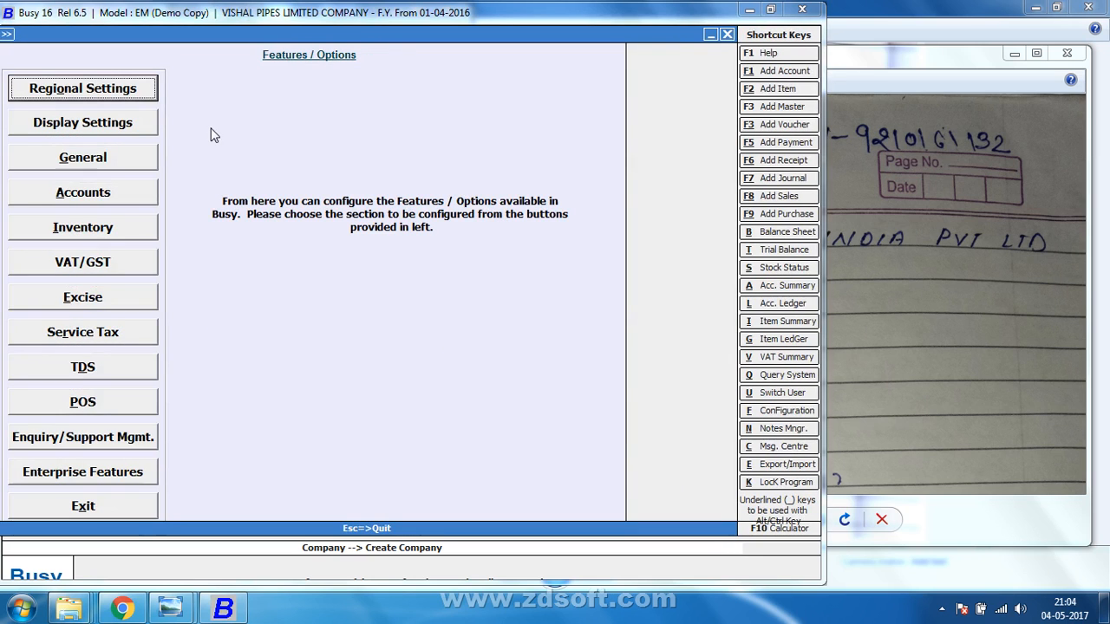
Set the inventory Stock Val. Method to FIFO and save the inventory options.
{"action": "left_click", "coordinate": [106, 226]}
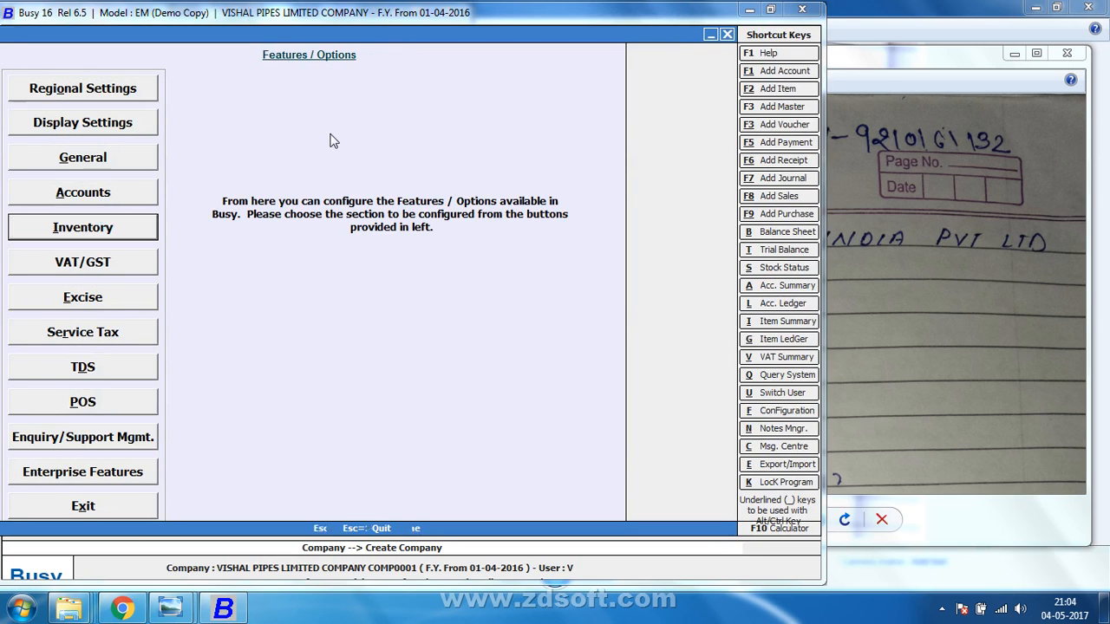
{"action": "key", "text": "Return"}
{"action": "left_click", "coordinate": [592, 70]}
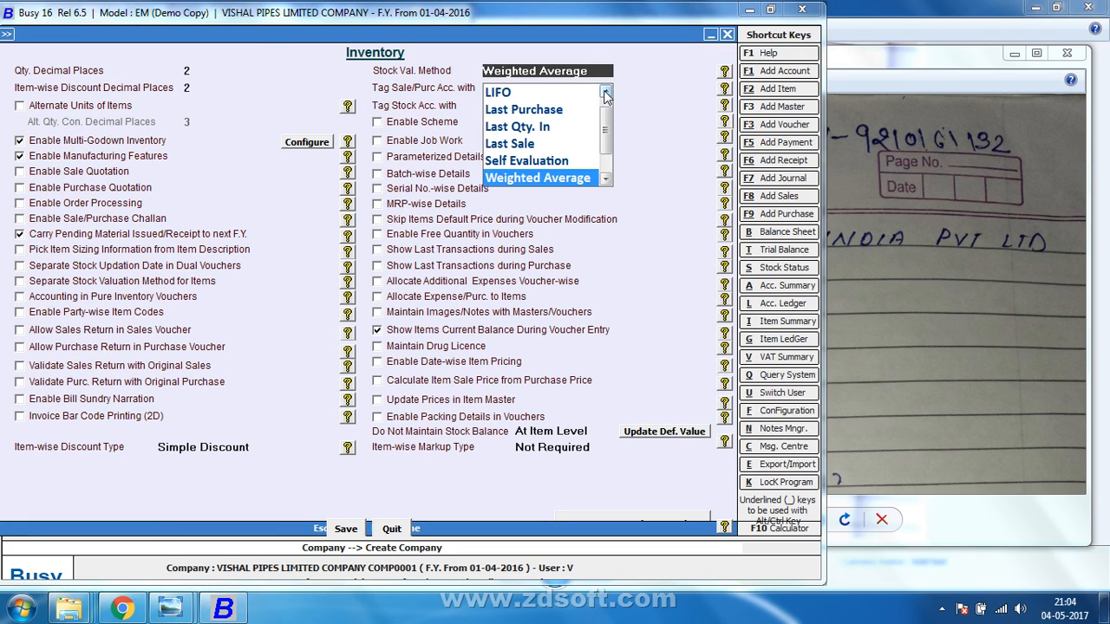
{"action": "left_click", "coordinate": [605, 92]}
{"action": "left_click", "coordinate": [559, 94]}
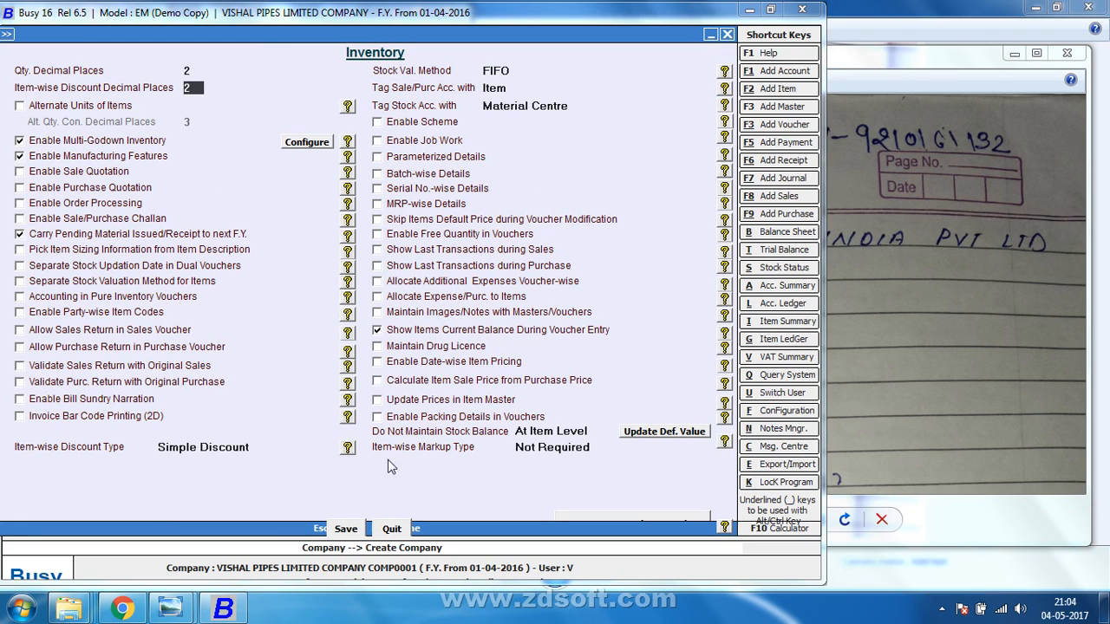
{"action": "left_click", "coordinate": [342, 532]}
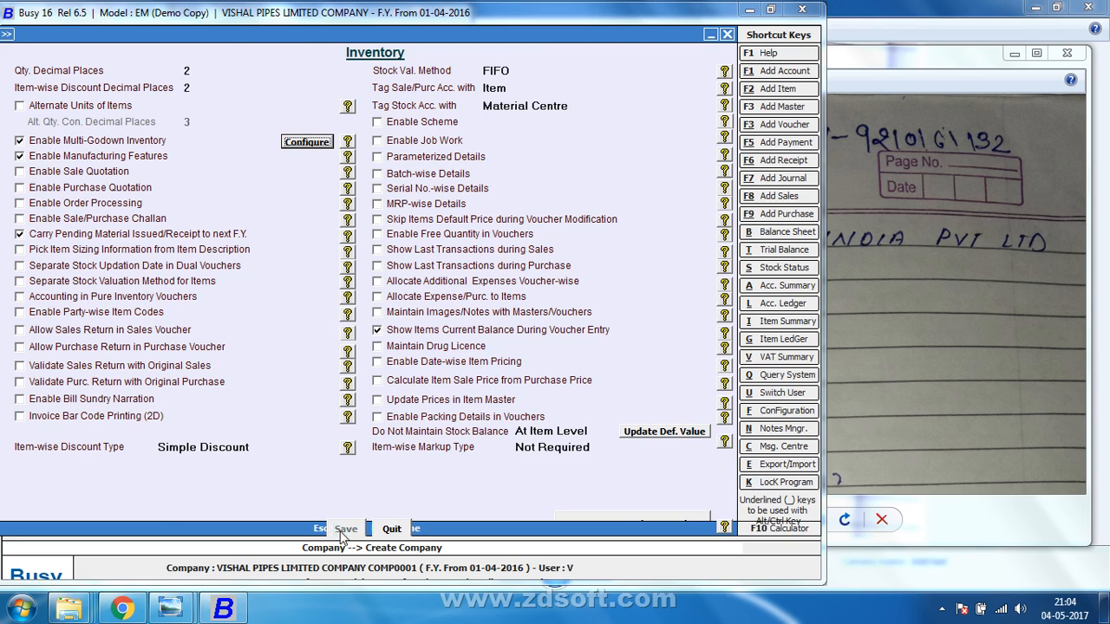
Close VISHAL PIPES LIMITED COMPANY from the Administration menu, confirming Yes.
{"action": "key", "text": "Escape"}
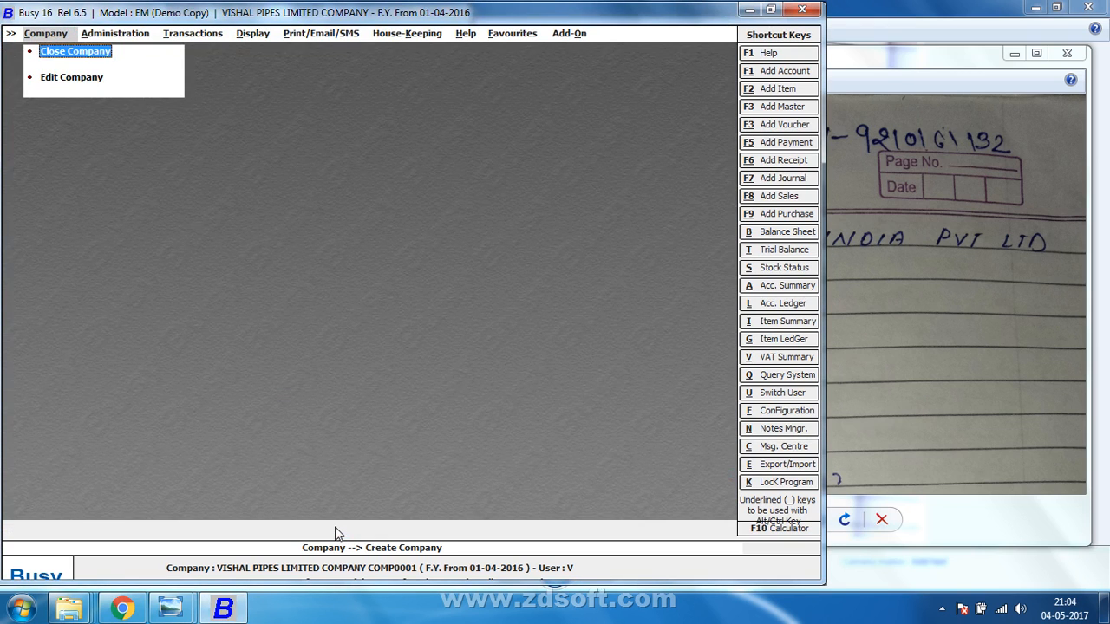
{"action": "key", "text": "Right"}
{"action": "key", "text": "Right"}
{"action": "key", "text": "Right"}
{"action": "key", "text": "Right"}
{"action": "key", "text": "Right"}
{"action": "key", "text": "Right"}
{"action": "key", "text": "Right"}
{"action": "key", "text": "Right"}
{"action": "key", "text": "Right"}
{"action": "key", "text": "Right"}
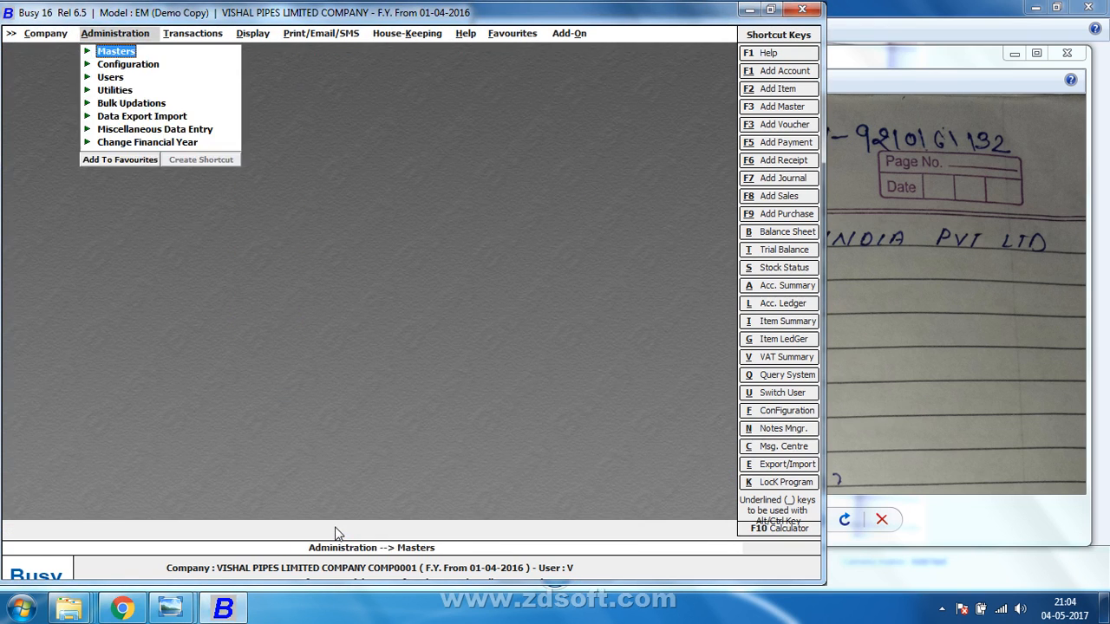
{"action": "key", "text": "Return"}
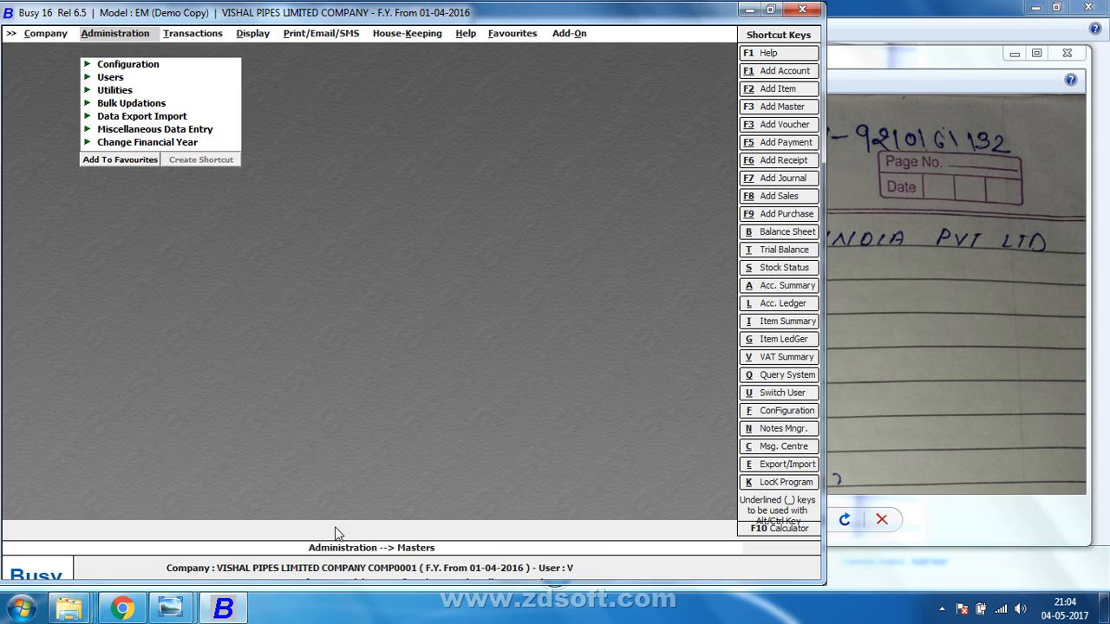
{"action": "key", "text": "Escape"}
{"action": "key", "text": "Return"}
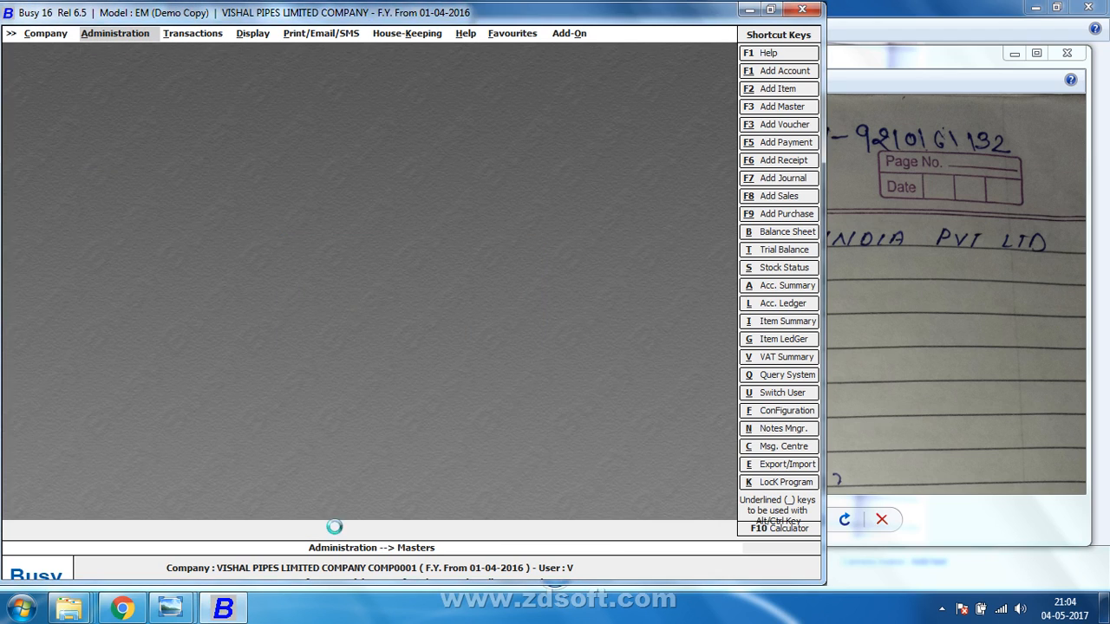
{"action": "left_click", "coordinate": [937, 67]}
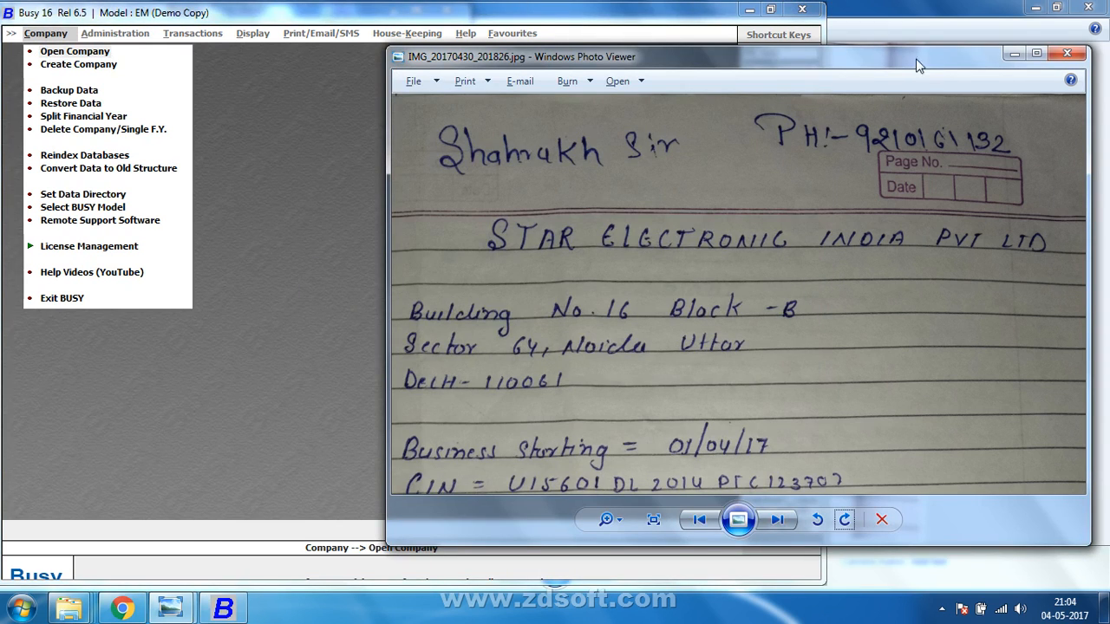
{"action": "left_click", "coordinate": [69, 196]}
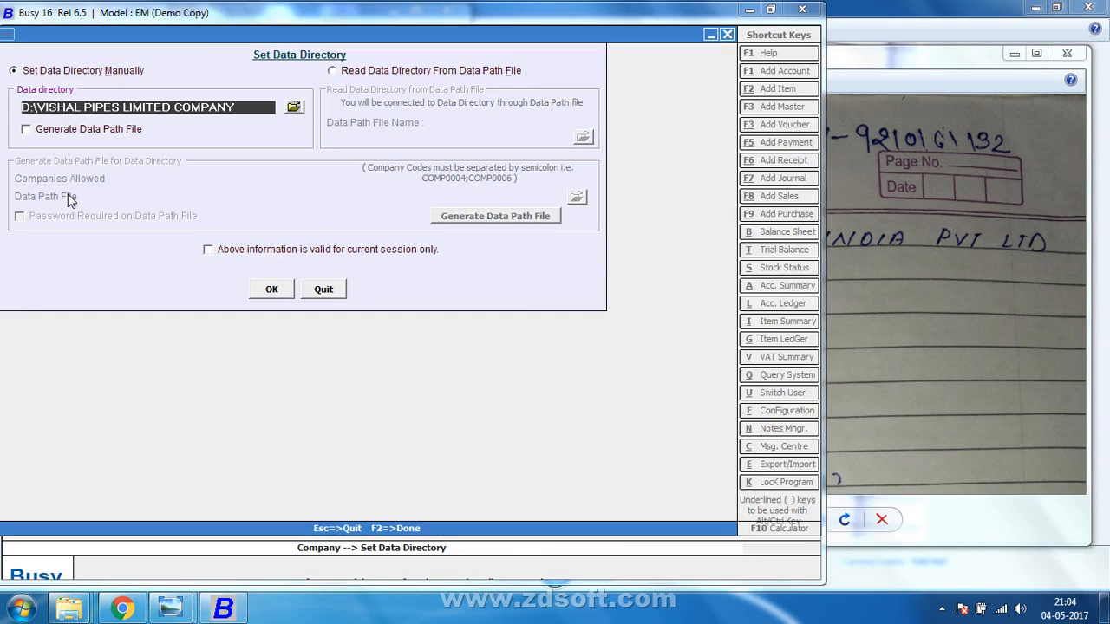
Browse to the D:\STAR ELECTRONIC INDIA PRIVATE COMPANY folder as the data directory.
{"action": "left_click", "coordinate": [294, 108]}
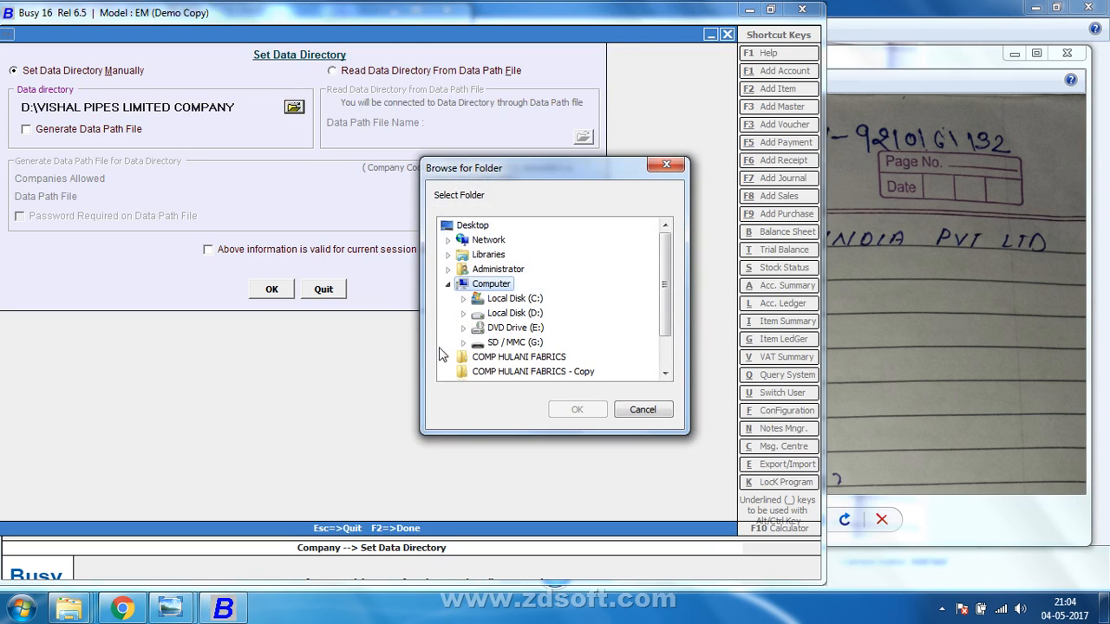
{"action": "left_click", "coordinate": [466, 330]}
{"action": "left_click", "coordinate": [546, 341]}
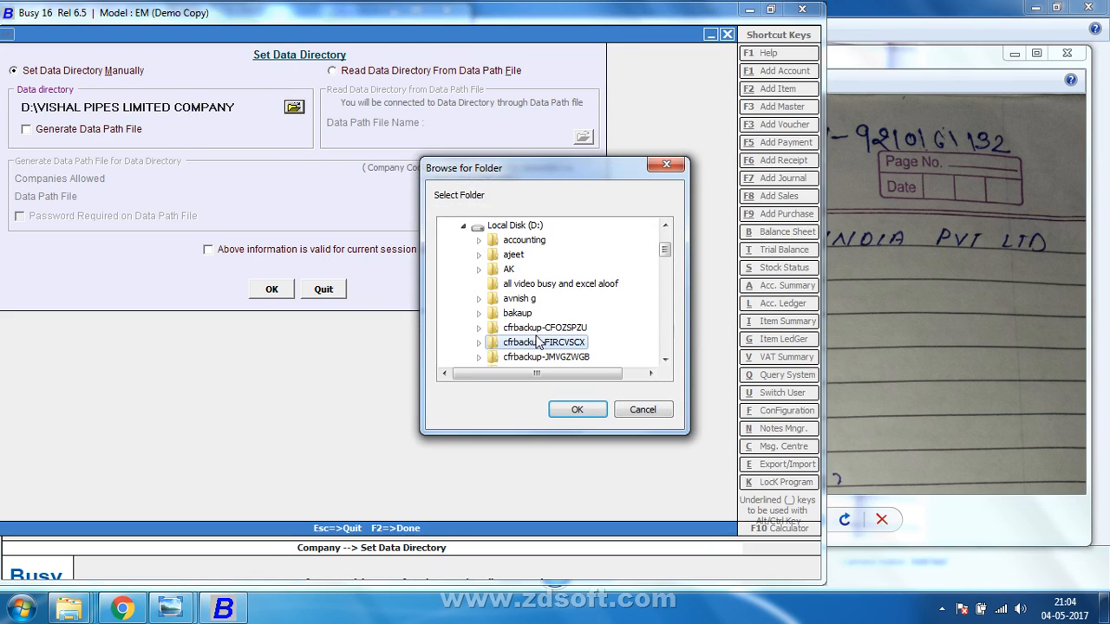
{"action": "type", "text": "shu"}
{"action": "key", "text": "s"}
{"action": "key", "text": "s"}
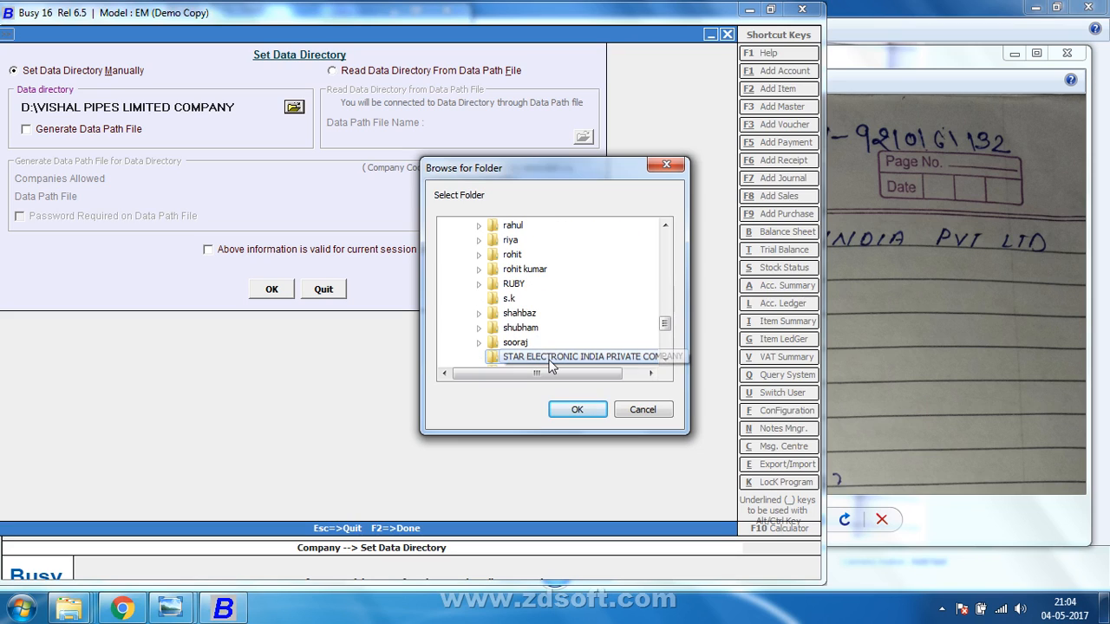
{"action": "key", "text": "Return"}
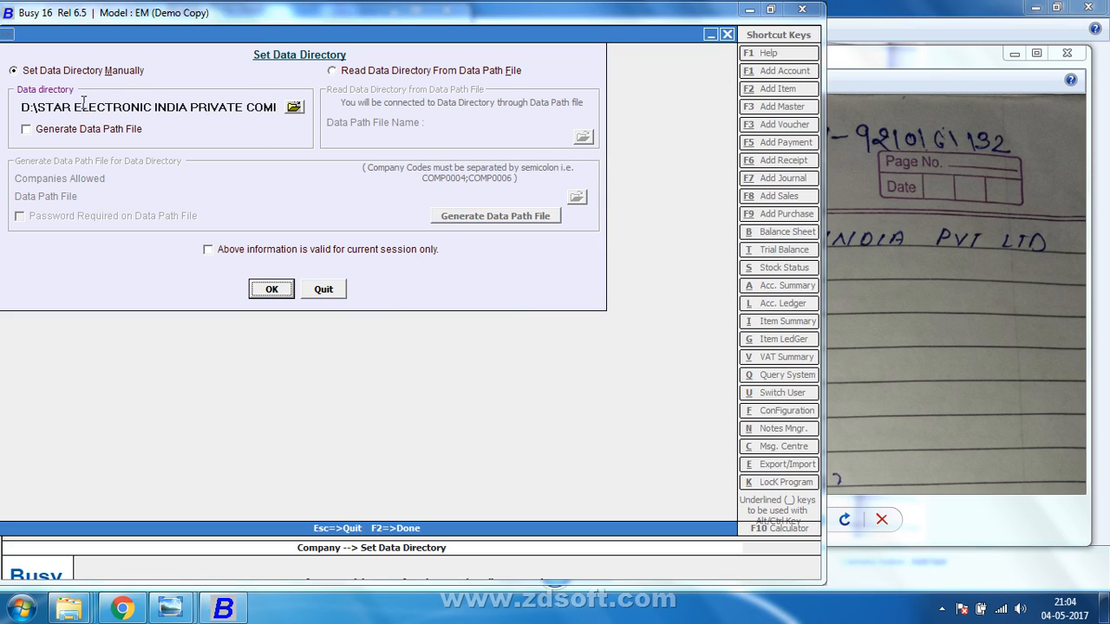
Copy the STAR ELECTRONIC INDIA PRIVATE COMPANY data directory path and apply the setting.
{"action": "left_click", "coordinate": [41, 101]}
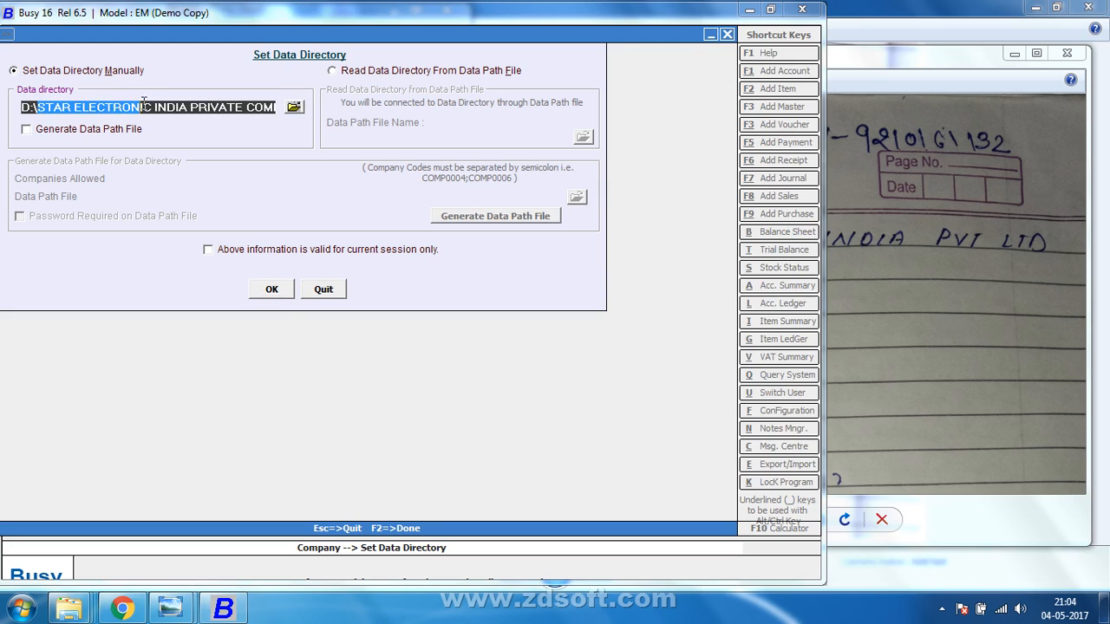
{"action": "right_click", "coordinate": [257, 107]}
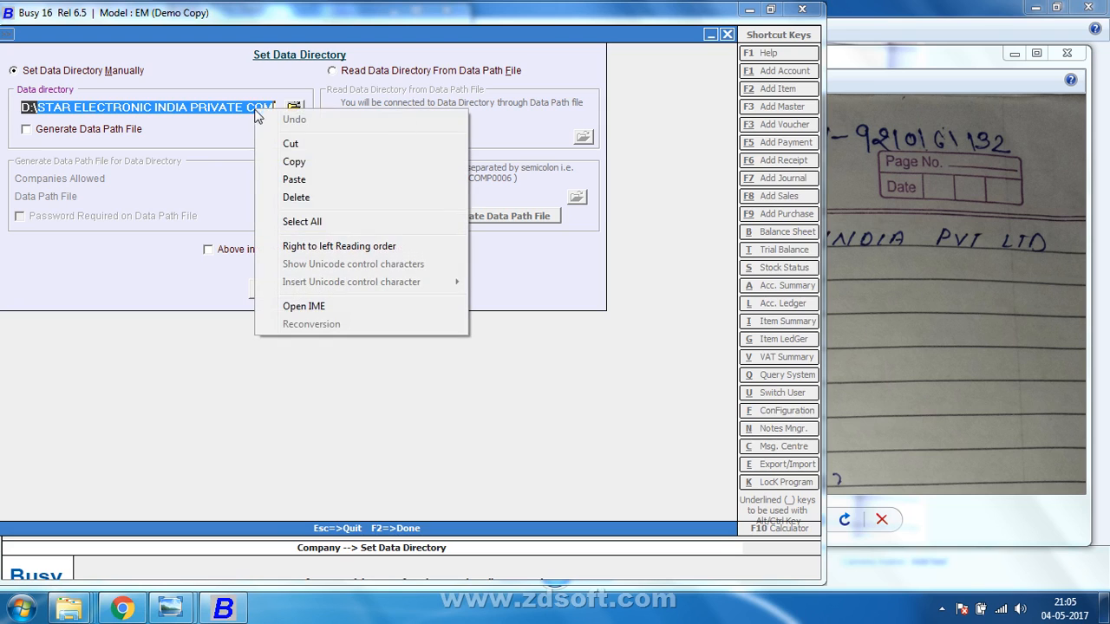
{"action": "left_click", "coordinate": [277, 159]}
{"action": "left_click", "coordinate": [260, 287]}
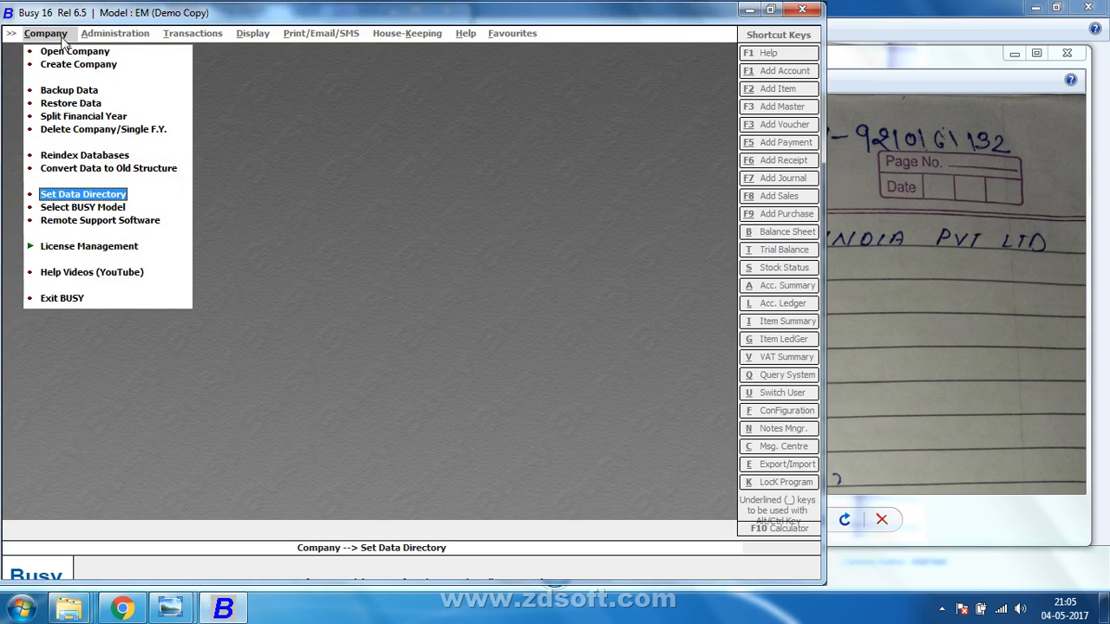
{"action": "left_click", "coordinate": [67, 63]}
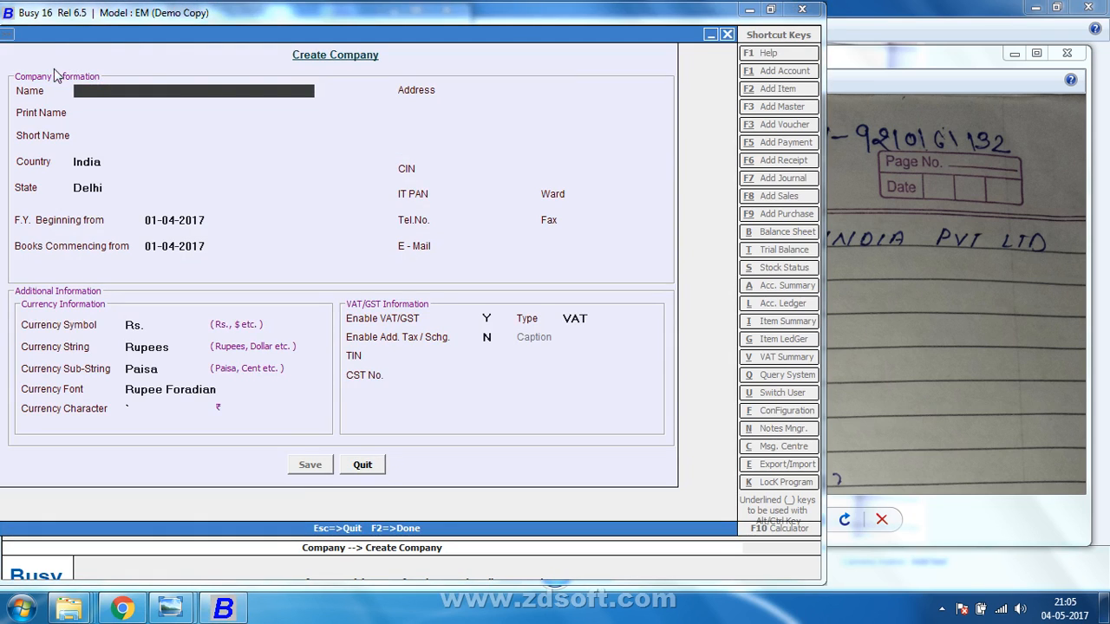
Paste STAR ELECTRONIC INDIA PRIVATE COM as the company name and print name, checking the notes photo.
{"action": "key", "text": "ctrl+v"}
{"action": "key", "text": "Return"}
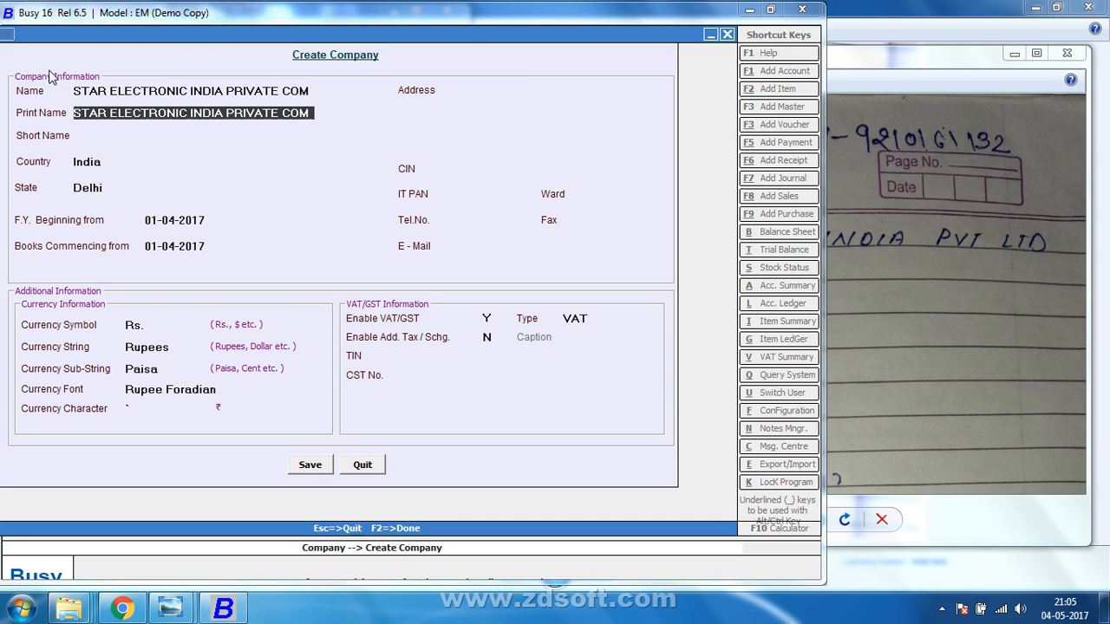
{"action": "left_click", "coordinate": [969, 52]}
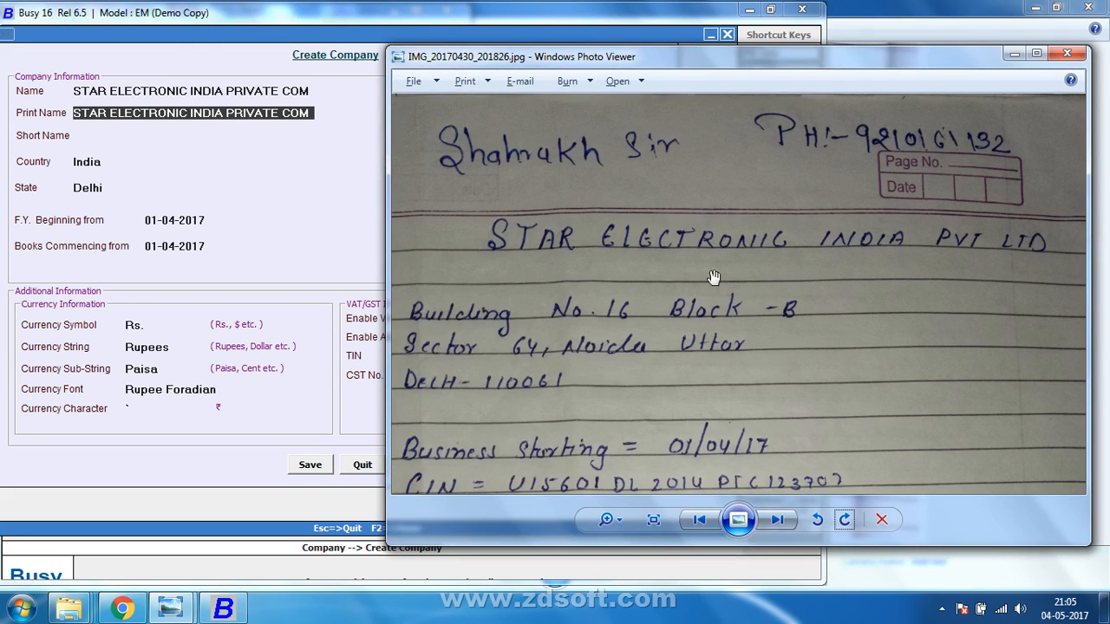
{"action": "left_click", "coordinate": [1037, 53]}
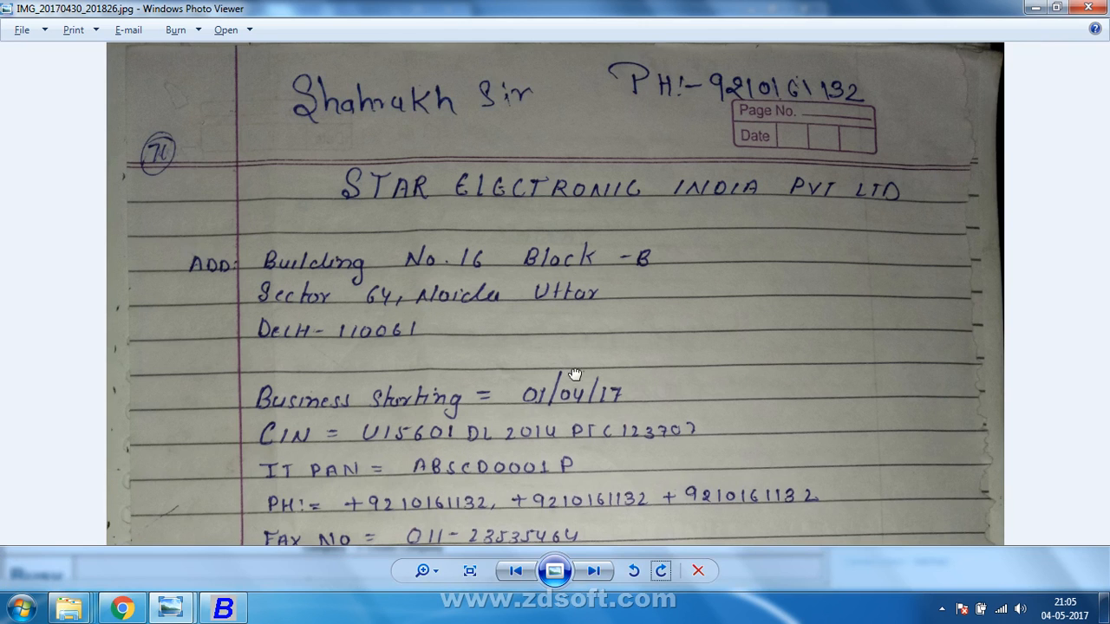
{"action": "left_click_drag", "start_coordinate": [575, 379], "coordinate": [636, 320]}
{"action": "scroll", "coordinate": [635, 320], "scroll_direction": "down", "scroll_amount": 2}
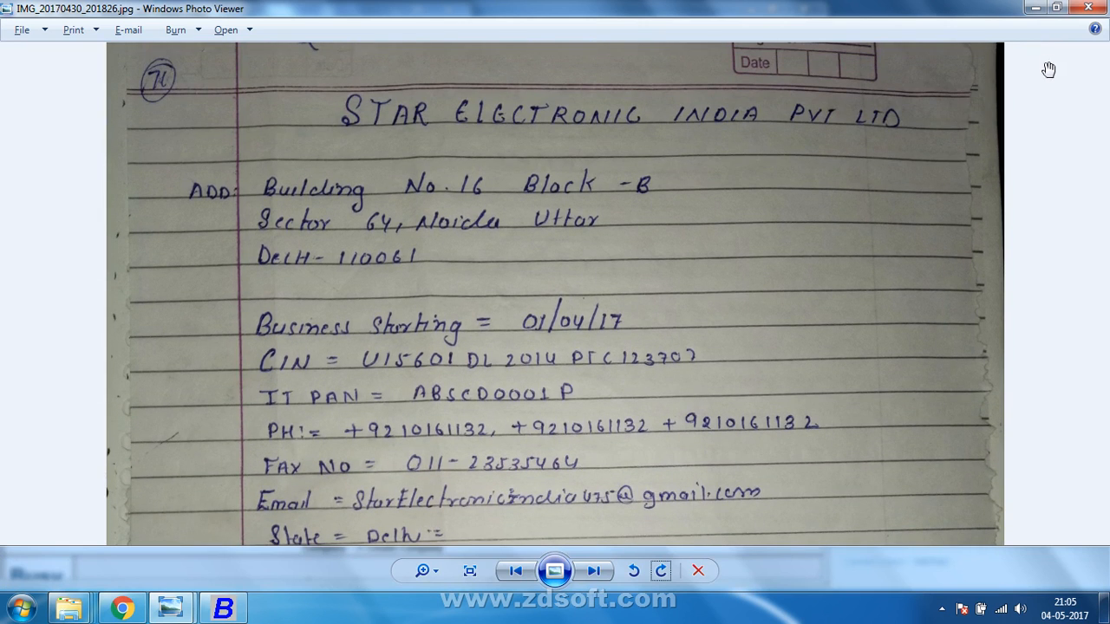
{"action": "left_click", "coordinate": [1057, 7]}
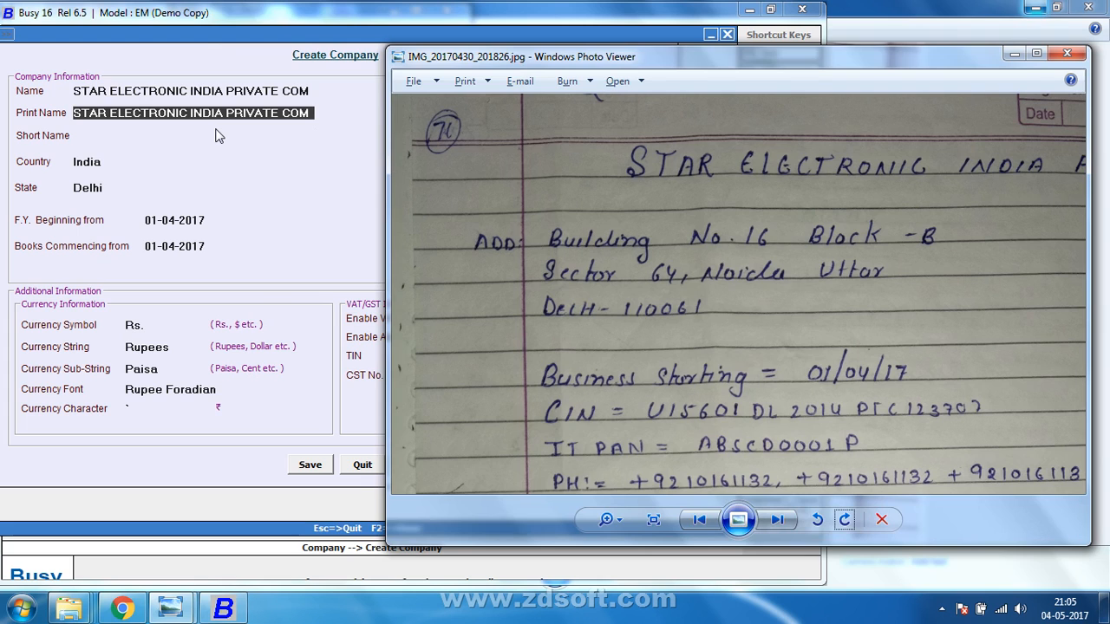
{"action": "left_click", "coordinate": [217, 135]}
{"action": "left_click", "coordinate": [217, 135]}
Accept India and Delhi, and keep the 01-04-2017 F.Y. and books commencing dates.
{"action": "key", "text": "Return"}
{"action": "key", "text": "Return"}
{"action": "key", "text": "Return"}
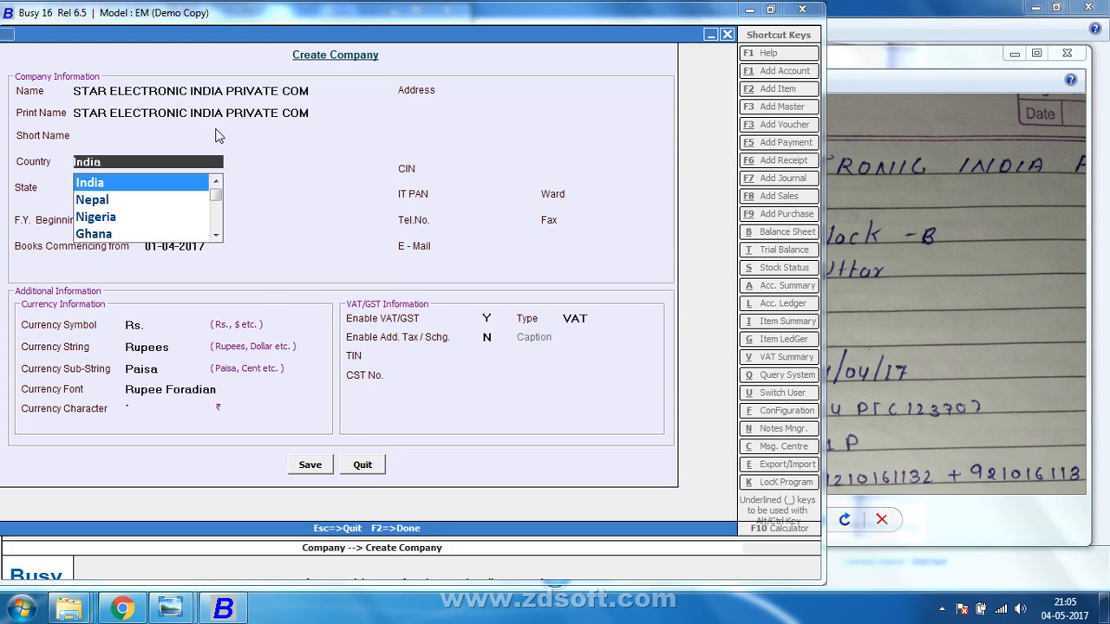
{"action": "left_click", "coordinate": [1023, 92]}
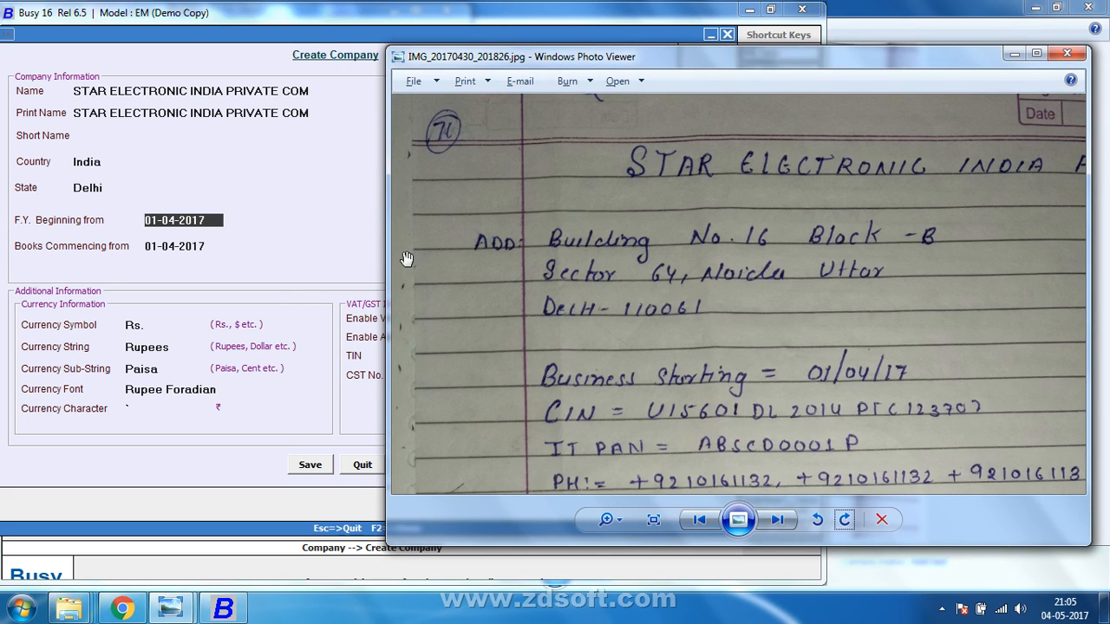
{"action": "left_click", "coordinate": [232, 164]}
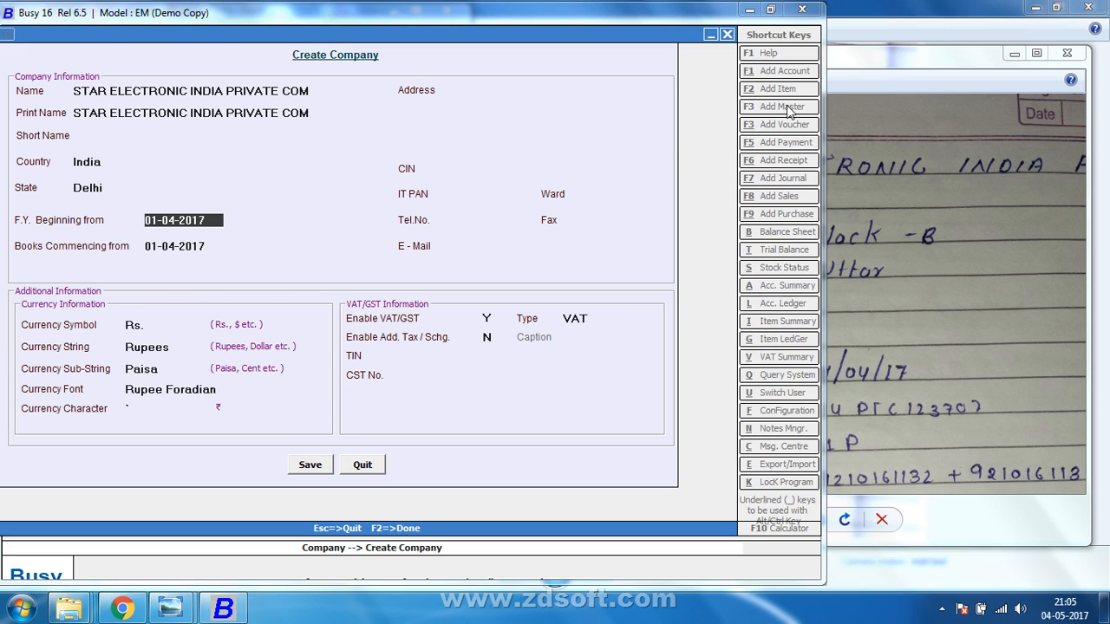
{"action": "key", "text": "Return"}
{"action": "key", "text": "Return"}
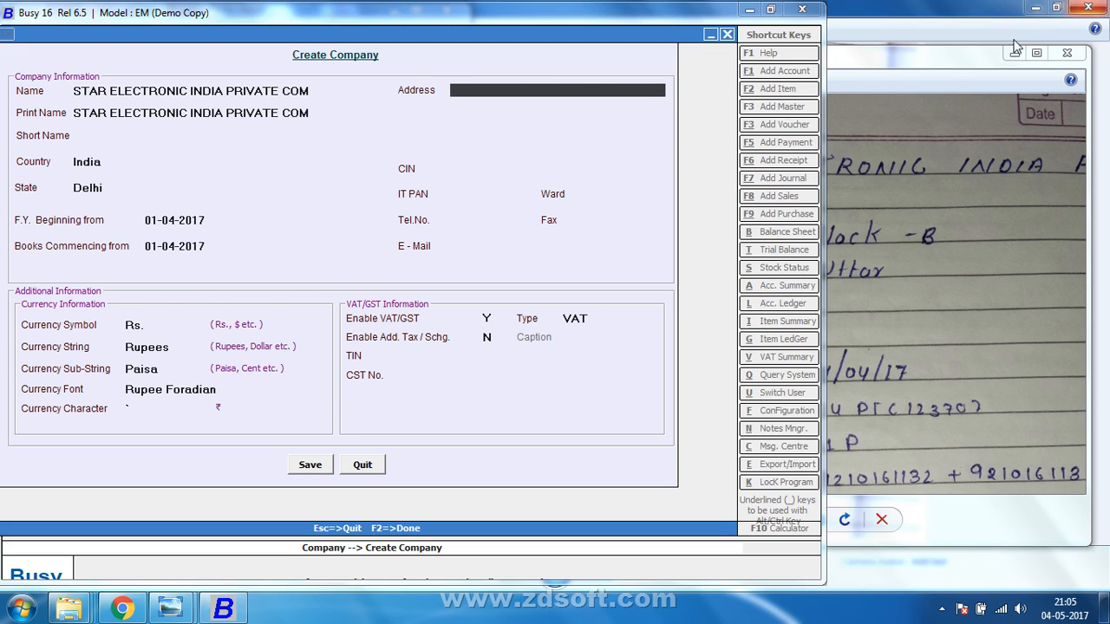
Leave all address lines blank and move on to the CIN field.
{"action": "left_click", "coordinate": [945, 66]}
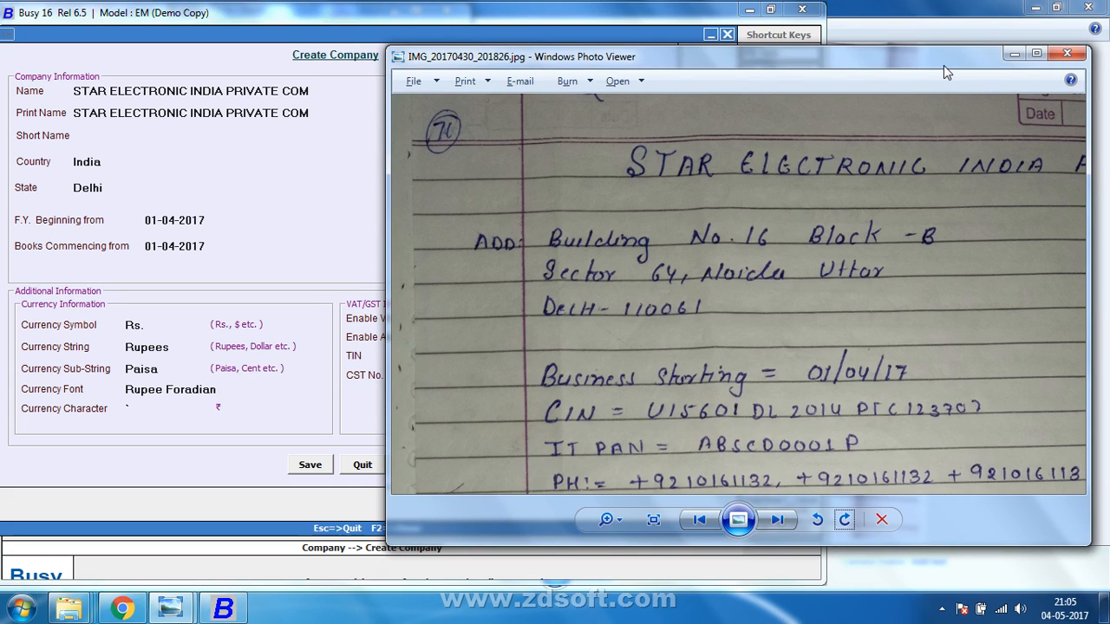
{"action": "left_click", "coordinate": [219, 32]}
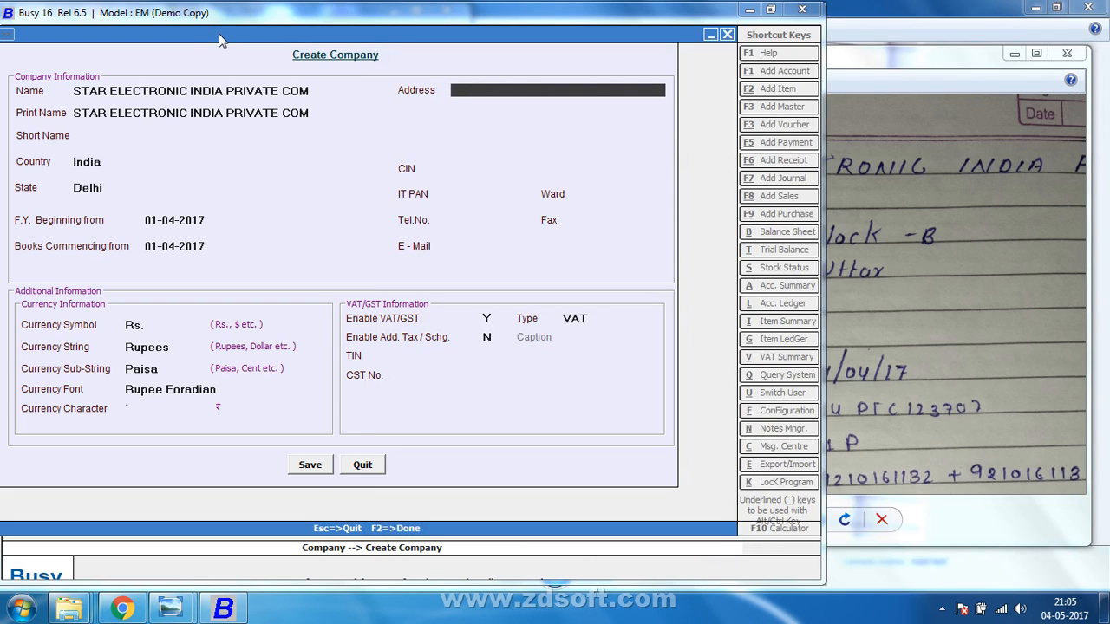
{"action": "key", "text": "Return"}
{"action": "key", "text": "Return"}
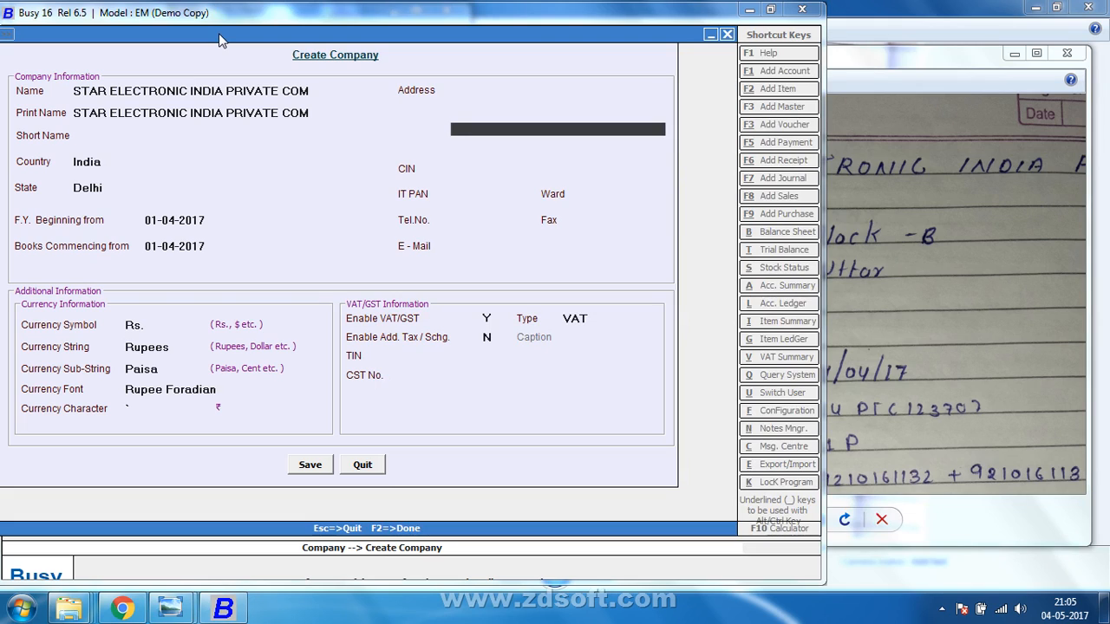
{"action": "key", "text": "Return"}
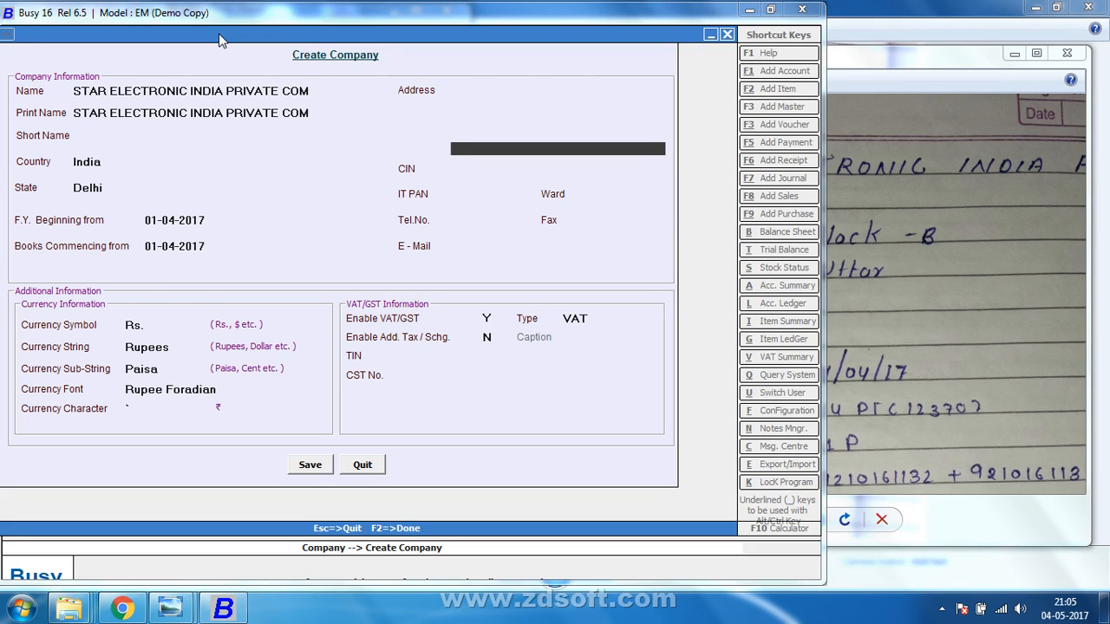
{"action": "key", "text": "Return"}
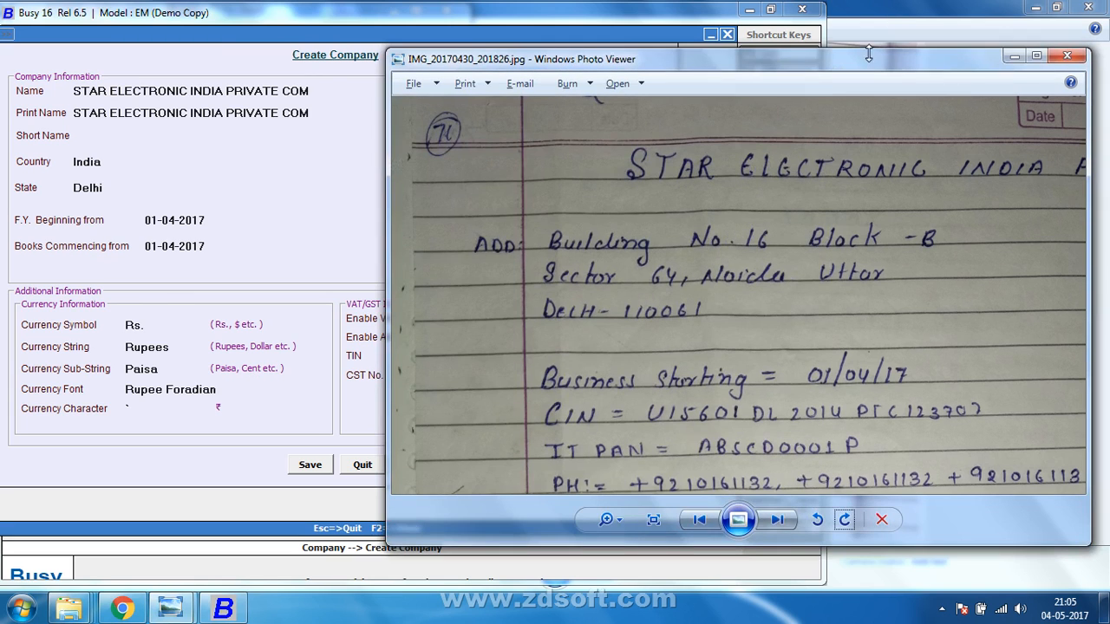
{"action": "left_click", "coordinate": [868, 50]}
{"action": "left_click", "coordinate": [428, 40]}
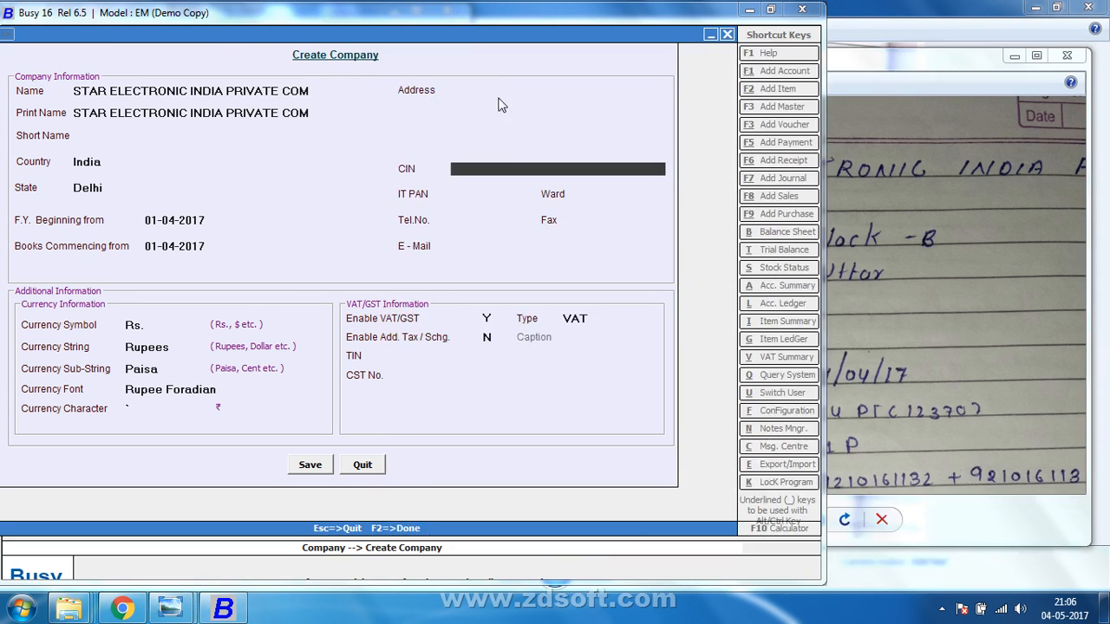
Enter the company's CIN and IT PAN, correcting the PAN against the notes photo.
{"action": "type", "text": "U150001DL125"}
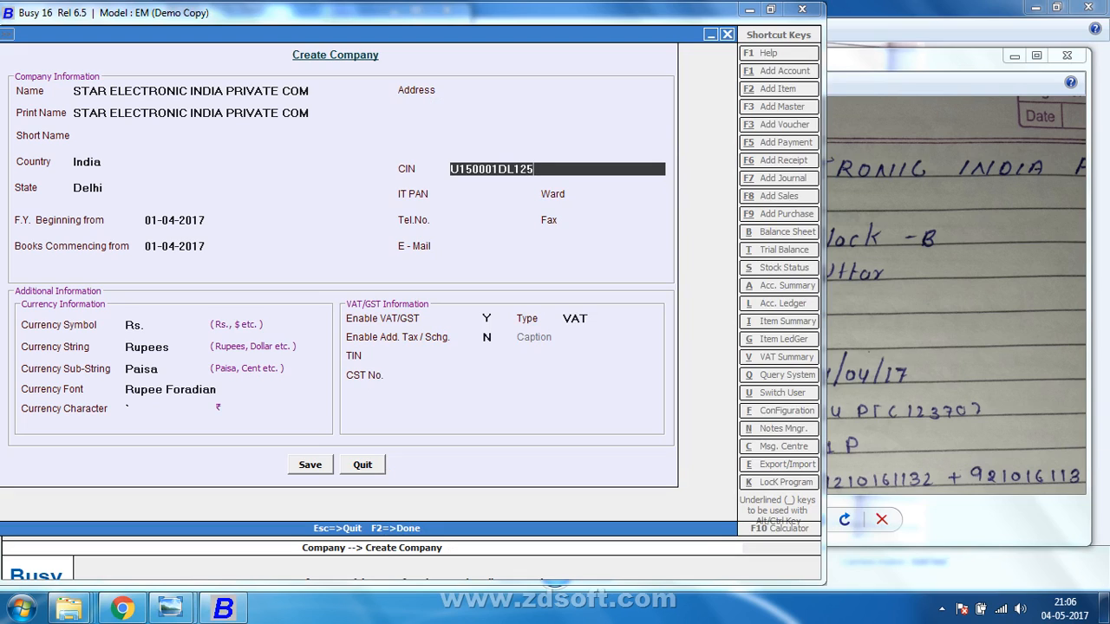
{"action": "type", "text": "0XADFAP"}
{"action": "key", "text": "Return"}
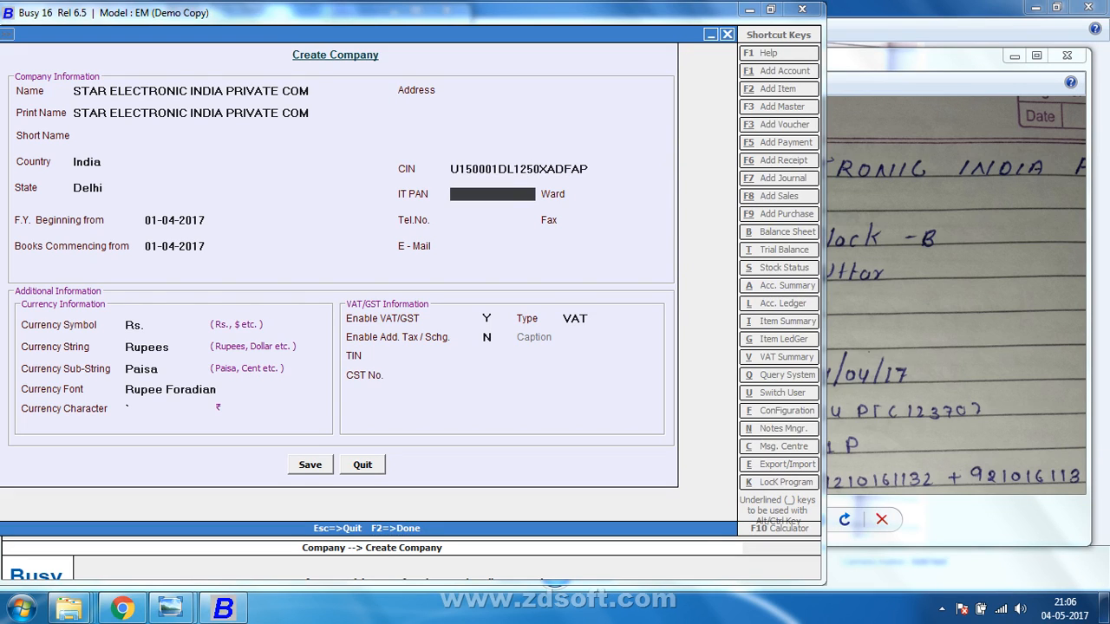
{"action": "left_click", "coordinate": [903, 61]}
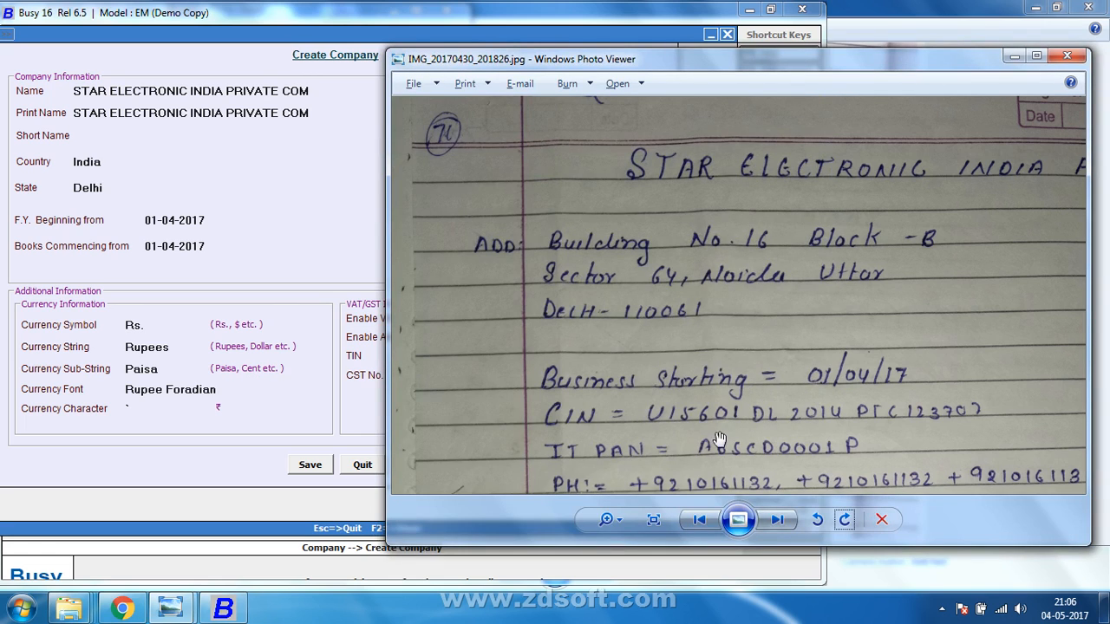
{"action": "left_click", "coordinate": [620, 19]}
{"action": "type", "text": "A"}
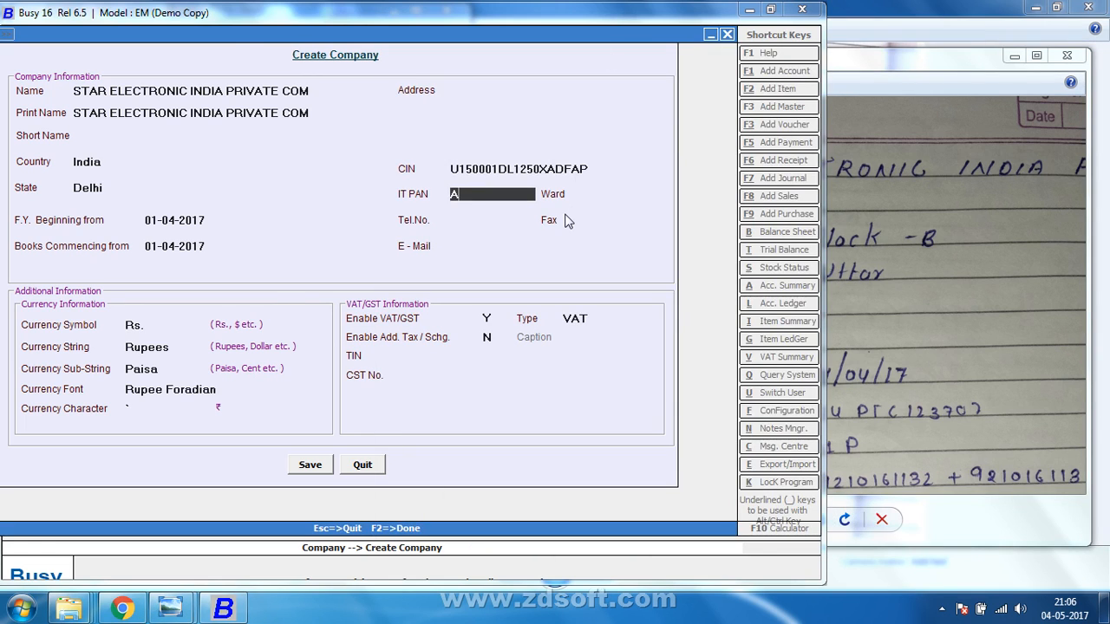
{"action": "type", "text": "BSCD1"}
{"action": "left_click", "coordinate": [902, 57]}
{"action": "left_click", "coordinate": [666, 12]}
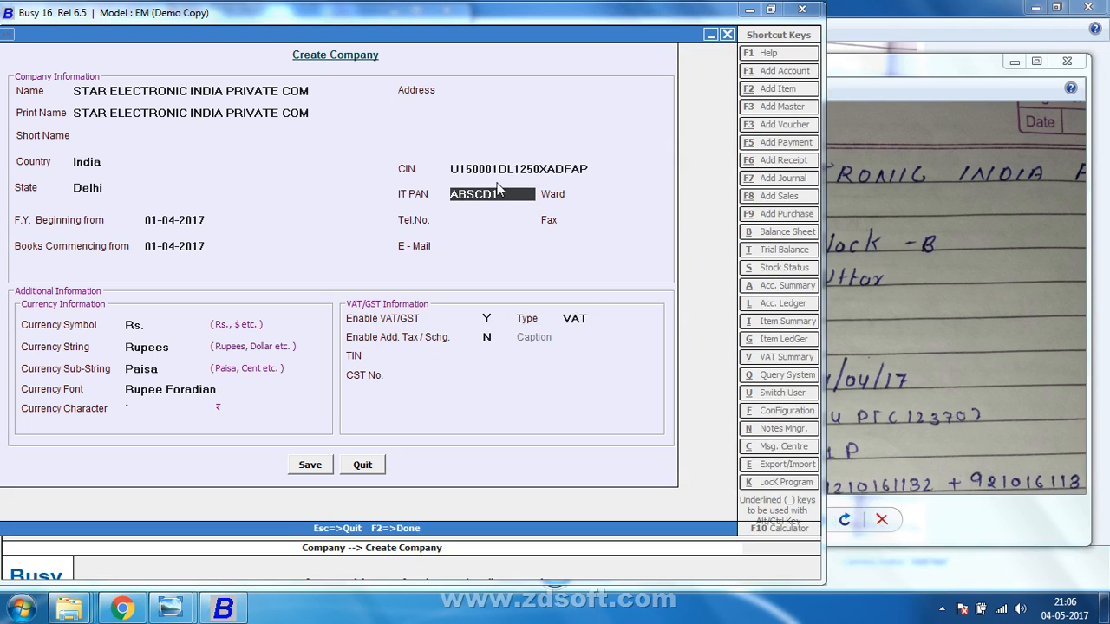
{"action": "key", "text": "BackSpace"}
{"action": "type", "text": "00001P"}
{"action": "key", "text": "Return"}
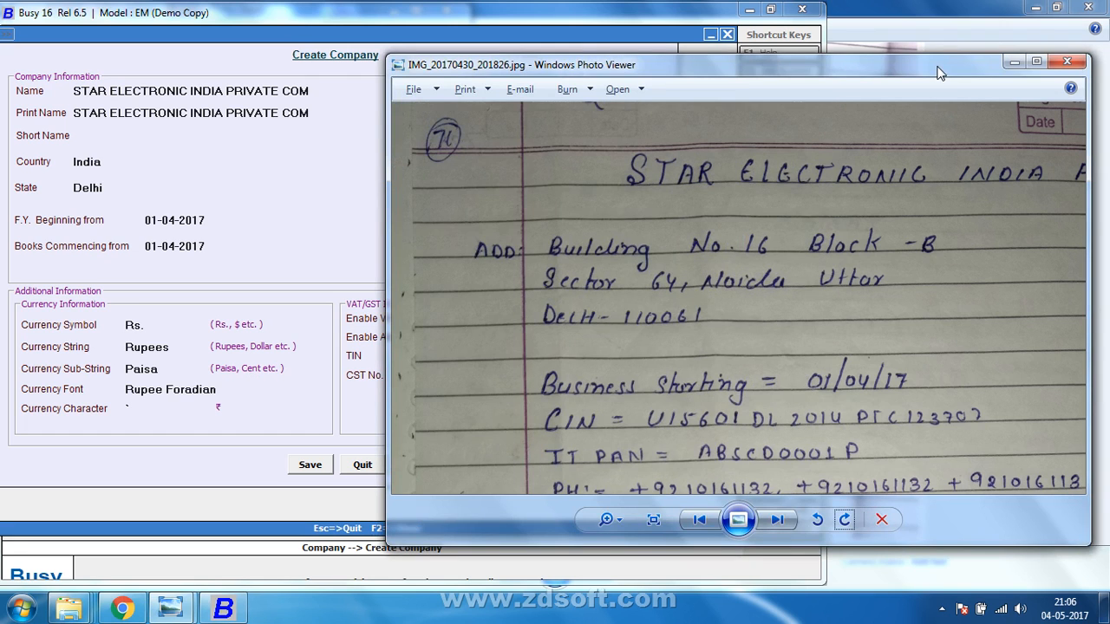
Enter ward 235 and the company's telephone numbers.
{"action": "left_click", "coordinate": [941, 73]}
{"action": "left_click_drag", "start_coordinate": [815, 375], "coordinate": [854, 252]}
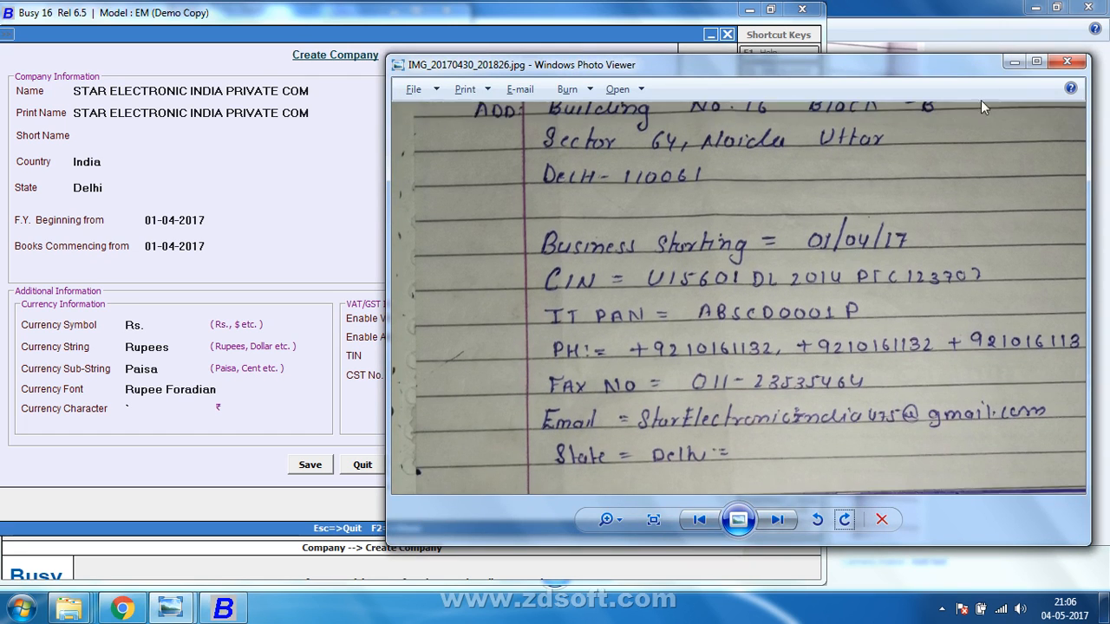
{"action": "left_click", "coordinate": [865, 49]}
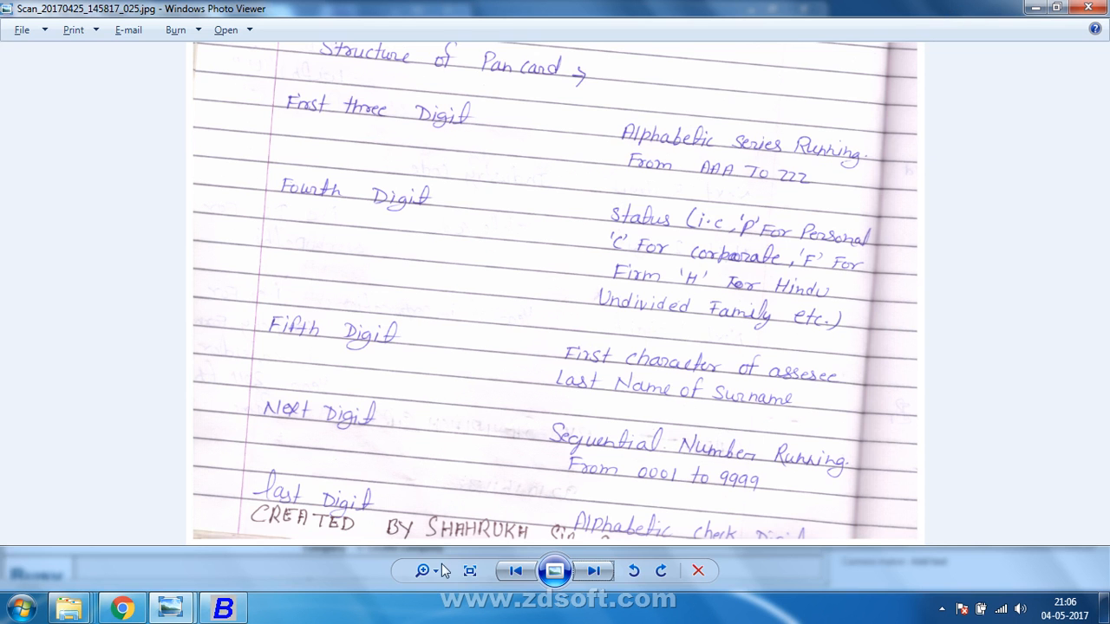
{"action": "left_click", "coordinate": [223, 608]}
{"action": "type", "text": "235"}
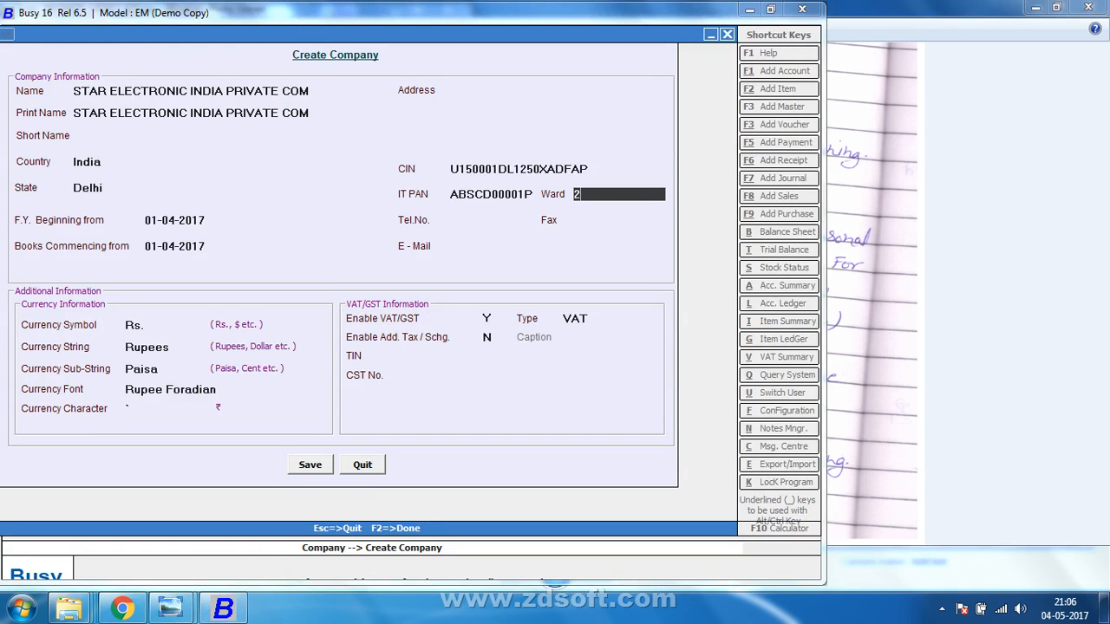
{"action": "key", "text": "Return"}
{"action": "type", "text": "9"}
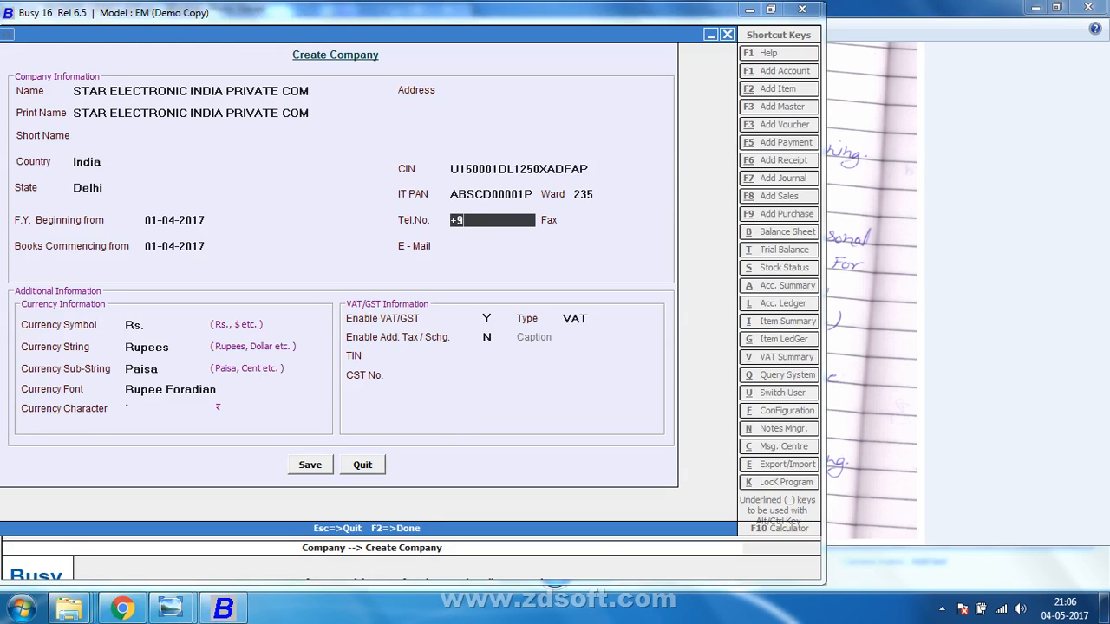
{"action": "key", "text": "Return"}
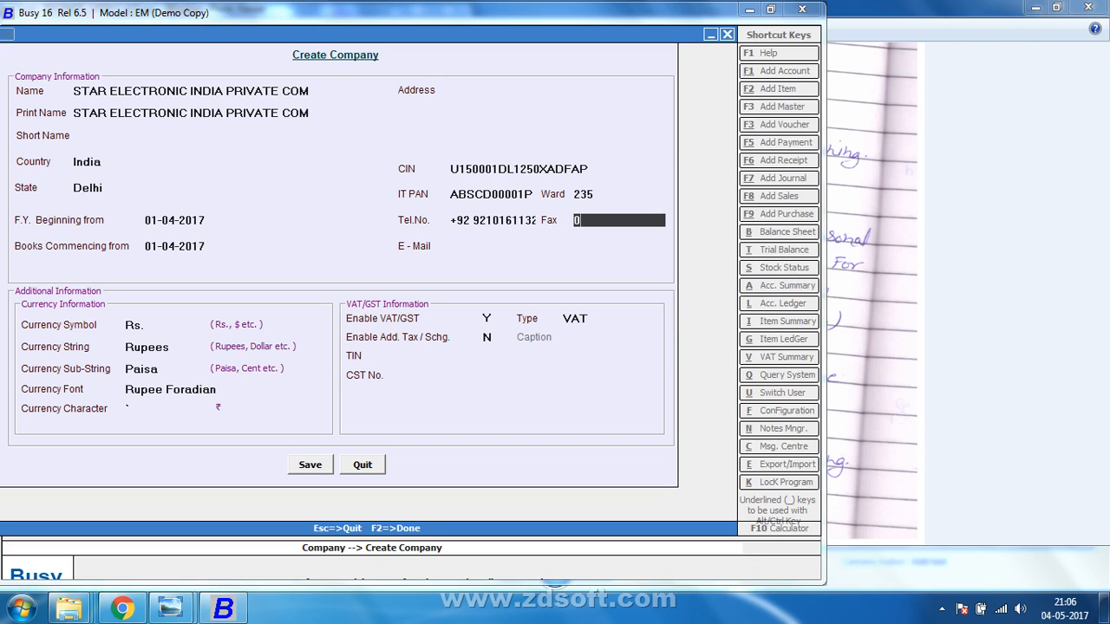
Enter the fax number and e-mail, switch VAT/GST off, and save the company.
{"action": "key", "text": "Return"}
{"action": "type", "text": "add"}
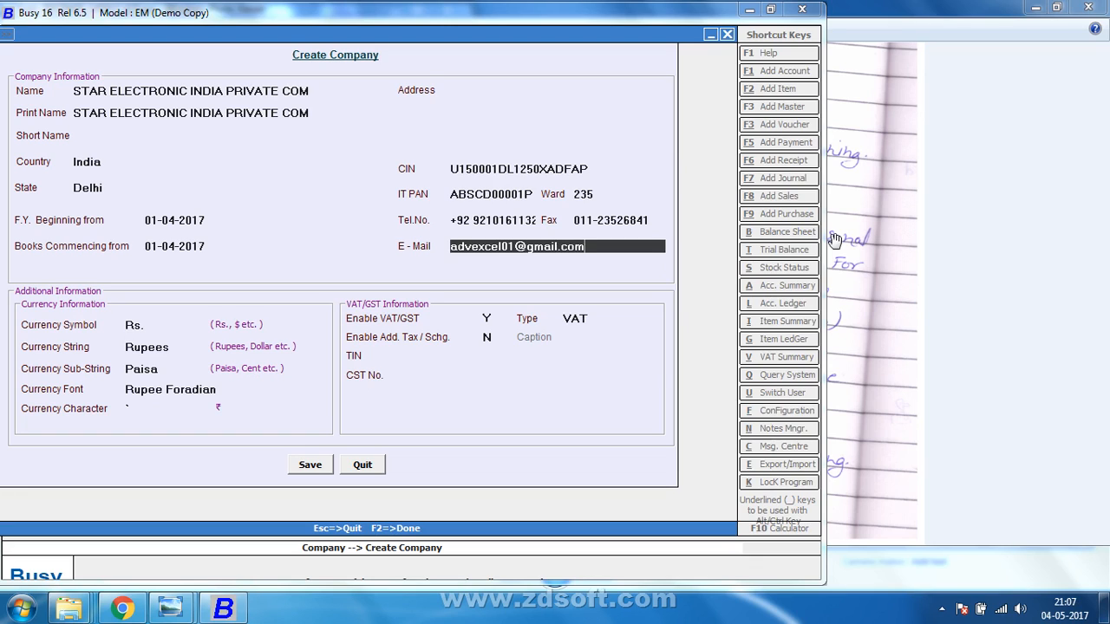
{"action": "key", "text": "Return"}
{"action": "key", "text": "Return"}
{"action": "key", "text": "Return"}
{"action": "key", "text": "Return"}
{"action": "key", "text": "Return"}
{"action": "key", "text": "Return"}
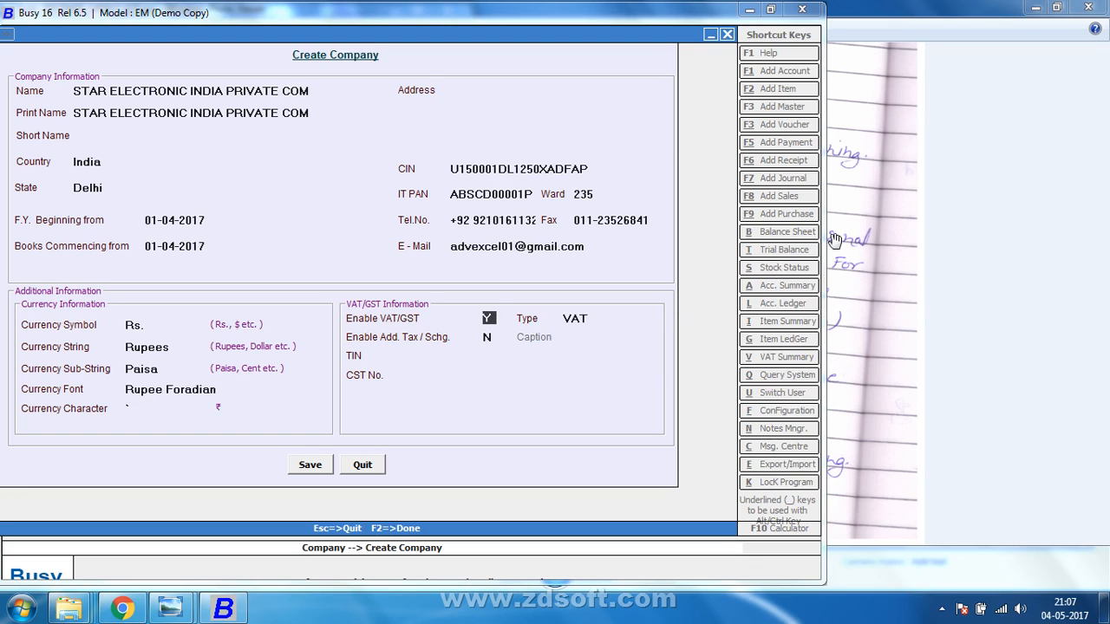
{"action": "key", "text": "Return"}
{"action": "key", "text": "Return"}
{"action": "key", "text": "Return"}
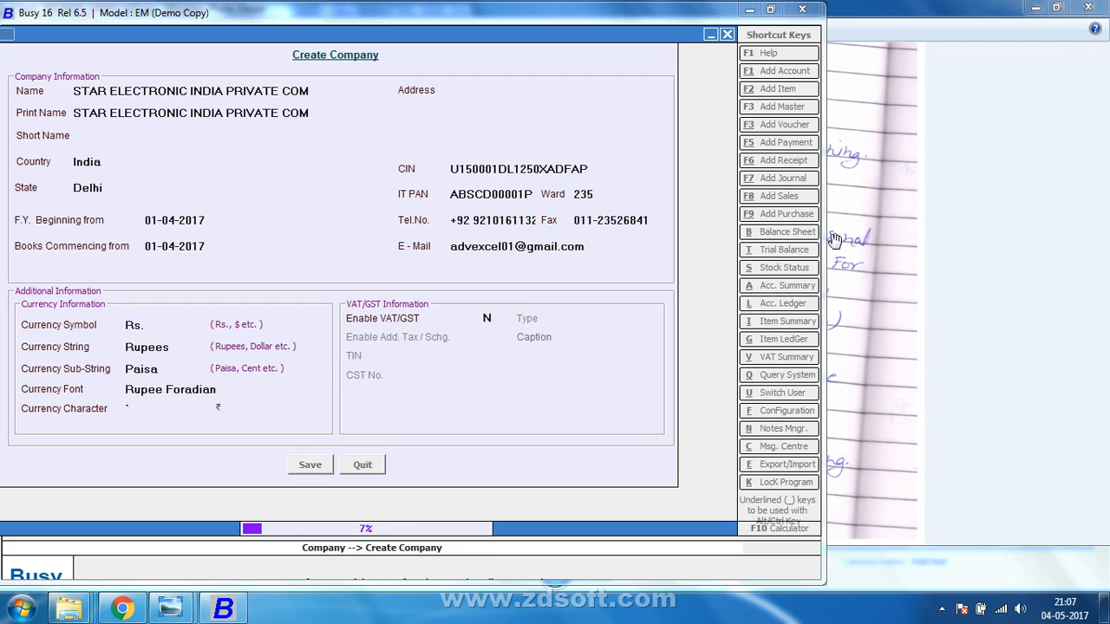
Rotate the next company-details photo upright and zoom in to read the notes.
{"action": "left_click", "coordinate": [908, 22]}
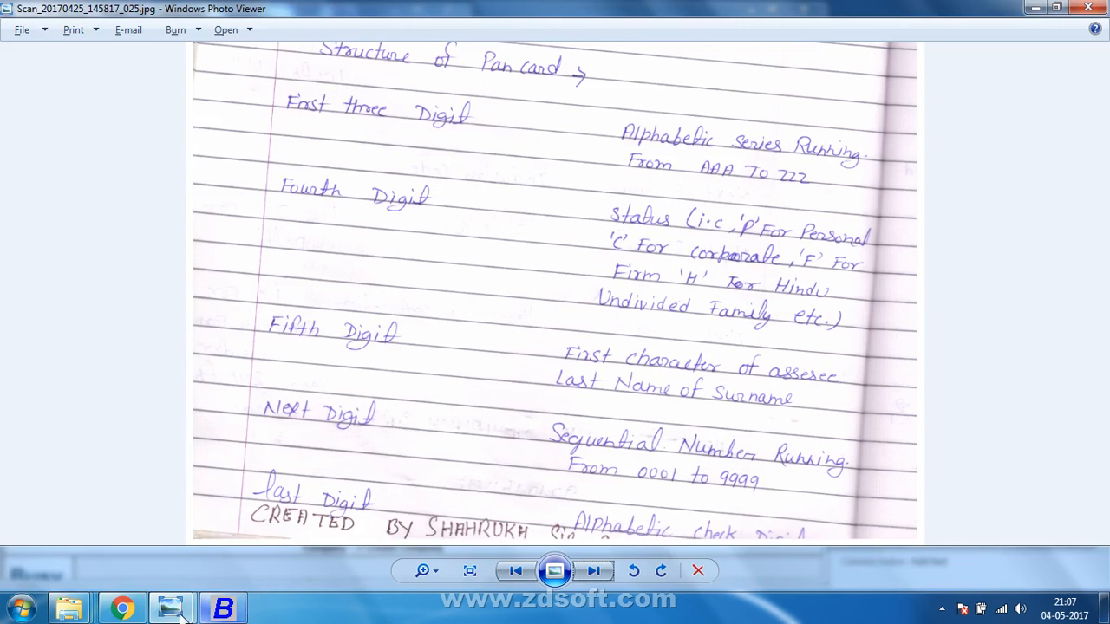
{"action": "mouse_move", "coordinate": [171, 607]}
{"action": "left_click", "coordinate": [104, 525]}
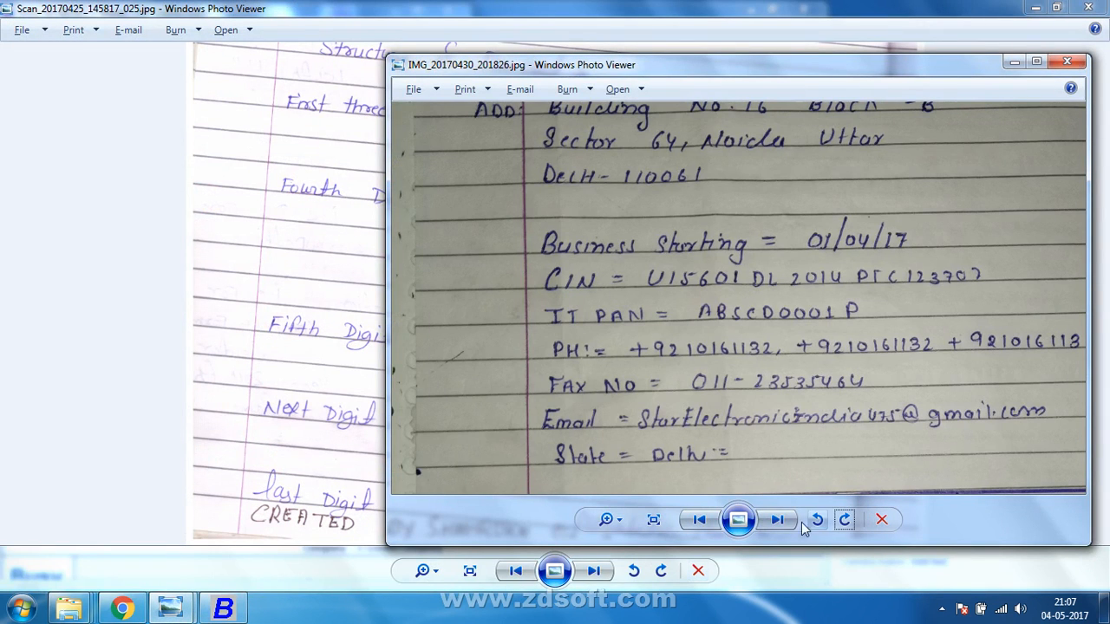
{"action": "left_click", "coordinate": [775, 520]}
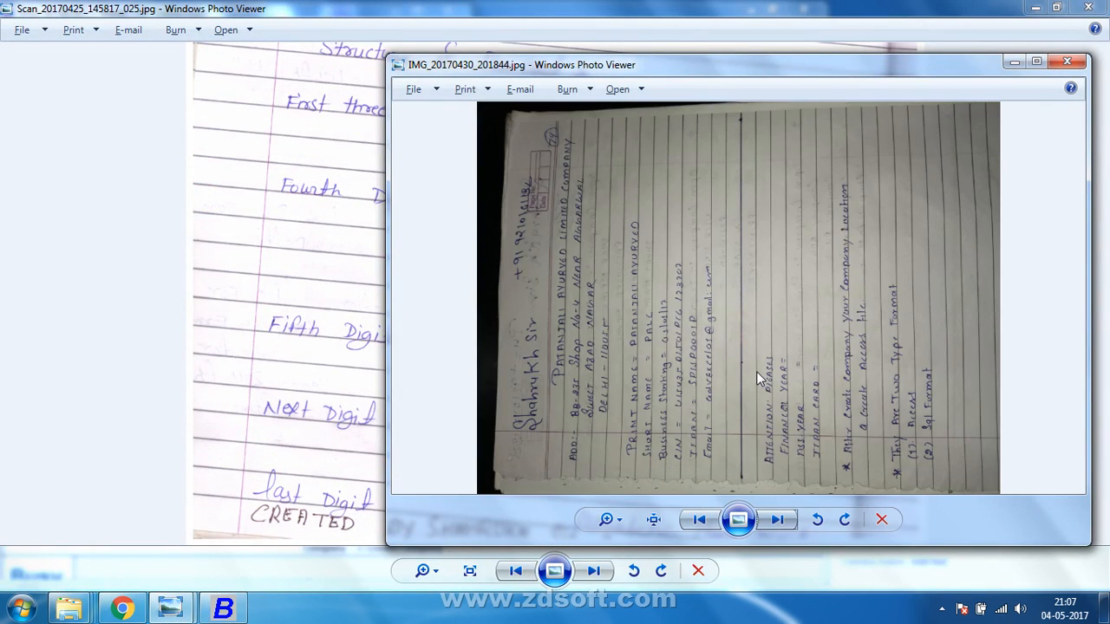
{"action": "left_click", "coordinate": [846, 519]}
{"action": "scroll", "coordinate": [824, 401], "scroll_direction": "up", "scroll_amount": 2}
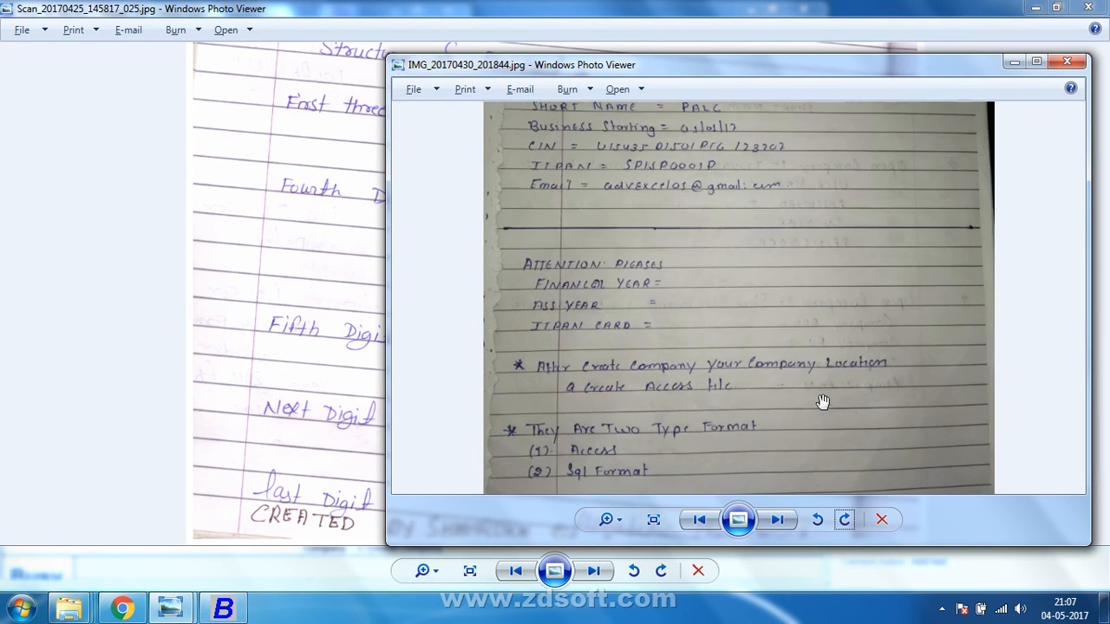
{"action": "left_click_drag", "start_coordinate": [823, 401], "coordinate": [774, 447]}
{"action": "scroll", "coordinate": [775, 446], "scroll_direction": "up", "scroll_amount": 4}
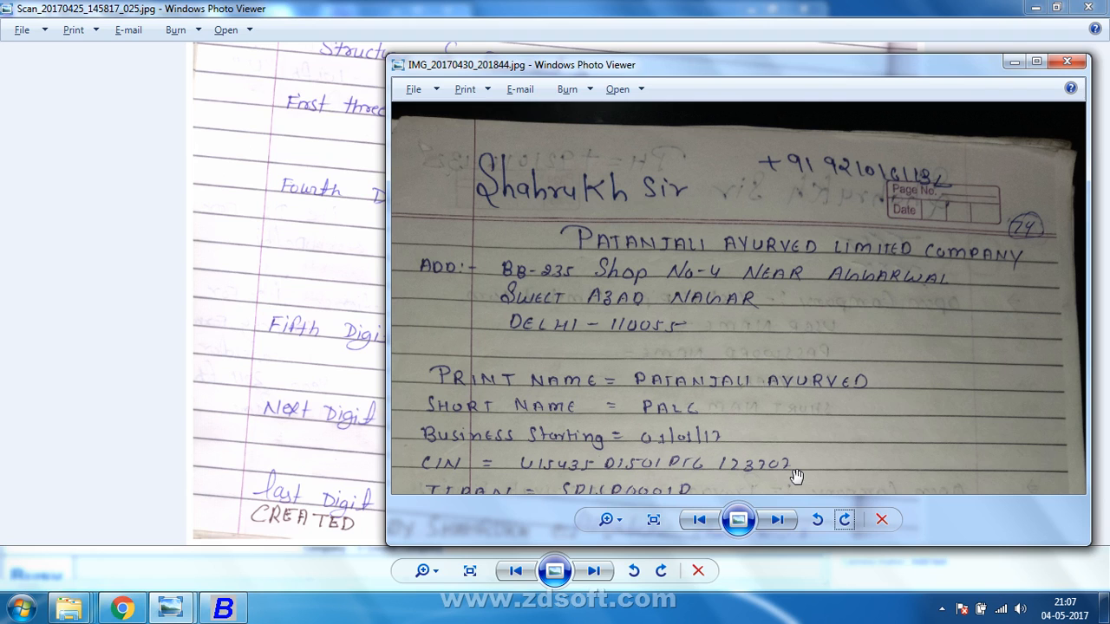
Rotate the following notes photo upright and pan to its phone header and TEST title.
{"action": "left_click", "coordinate": [787, 524]}
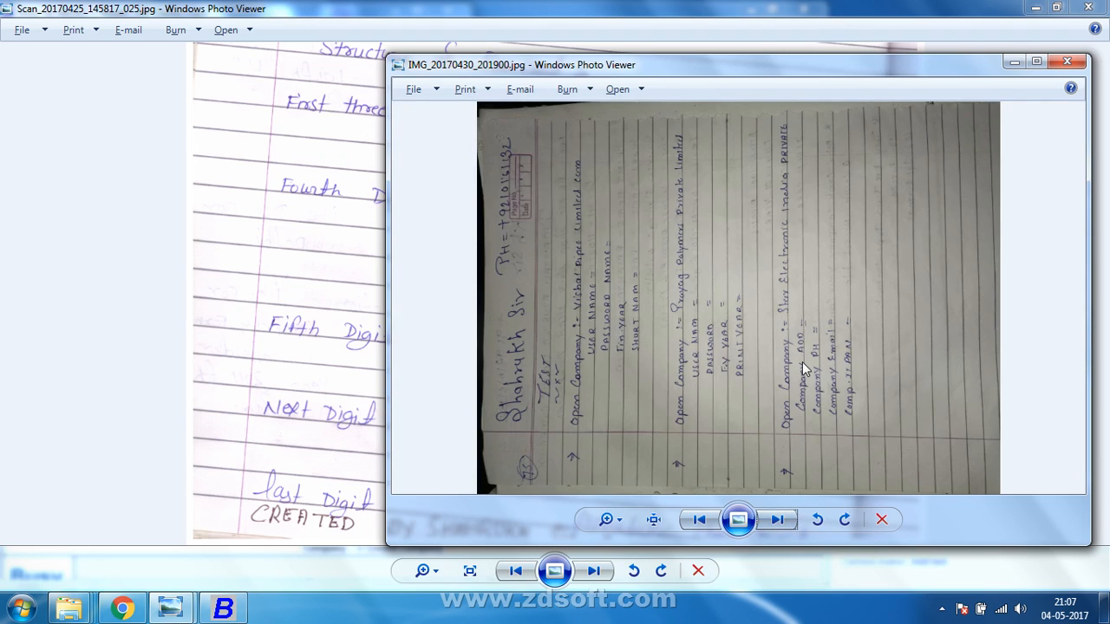
{"action": "left_click", "coordinate": [848, 519]}
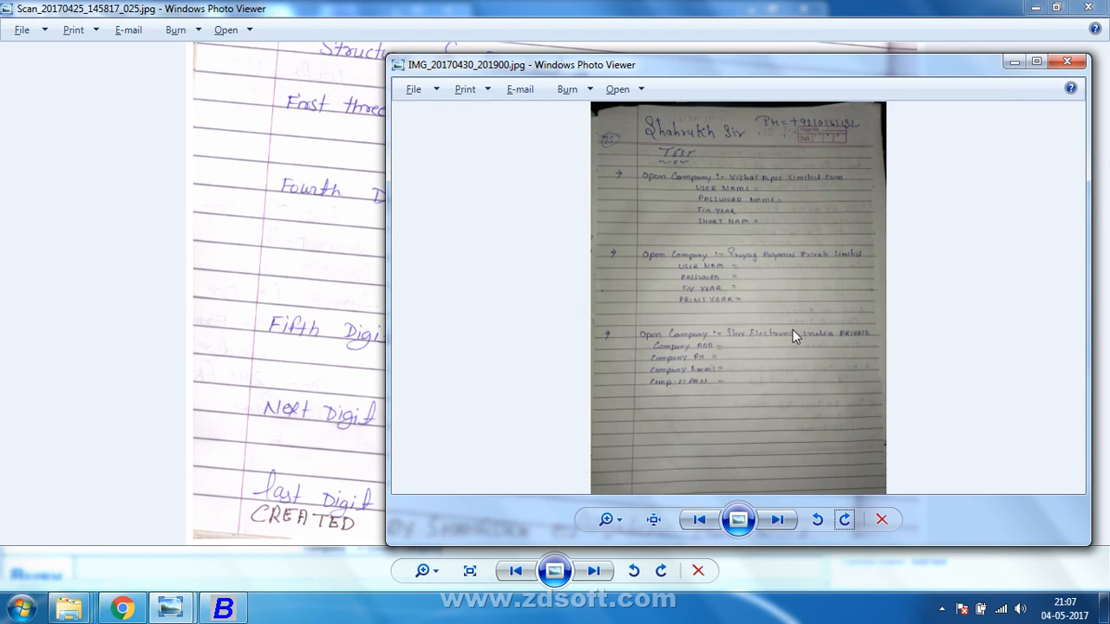
{"action": "scroll", "coordinate": [792, 329], "scroll_direction": "up", "scroll_amount": 3}
{"action": "scroll", "coordinate": [793, 330], "scroll_direction": "up", "scroll_amount": 3}
{"action": "left_click_drag", "start_coordinate": [791, 330], "coordinate": [786, 452]}
{"action": "left_click_drag", "start_coordinate": [791, 357], "coordinate": [788, 507]}
{"action": "left_click_drag", "start_coordinate": [768, 326], "coordinate": [758, 415]}
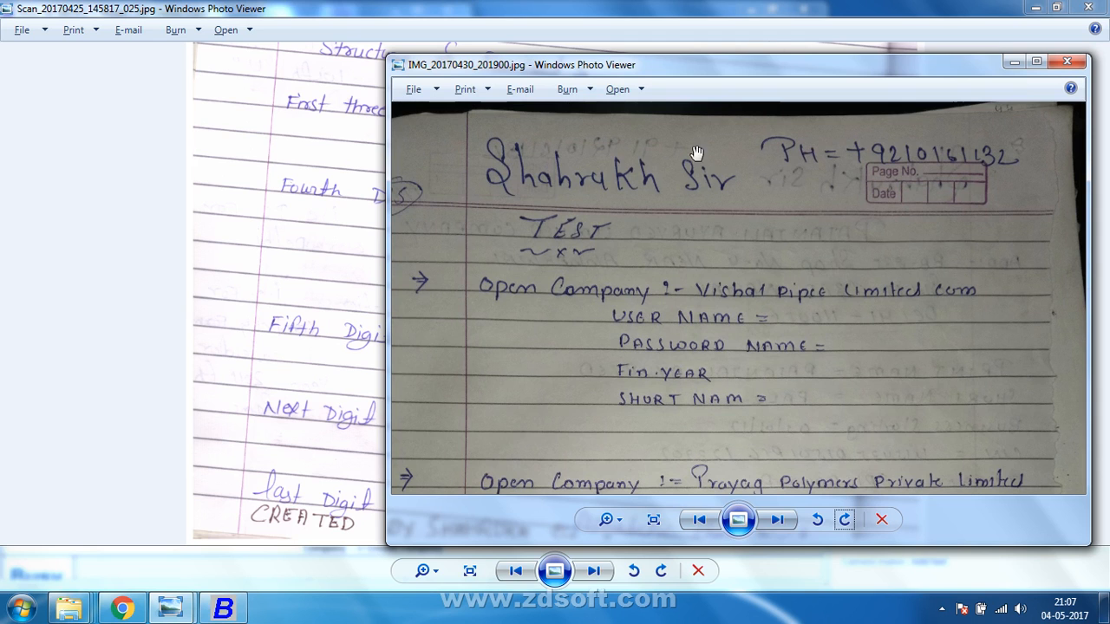
Close the scanned page viewer.
{"action": "left_click", "coordinate": [744, 8]}
{"action": "left_click", "coordinate": [1088, 7]}
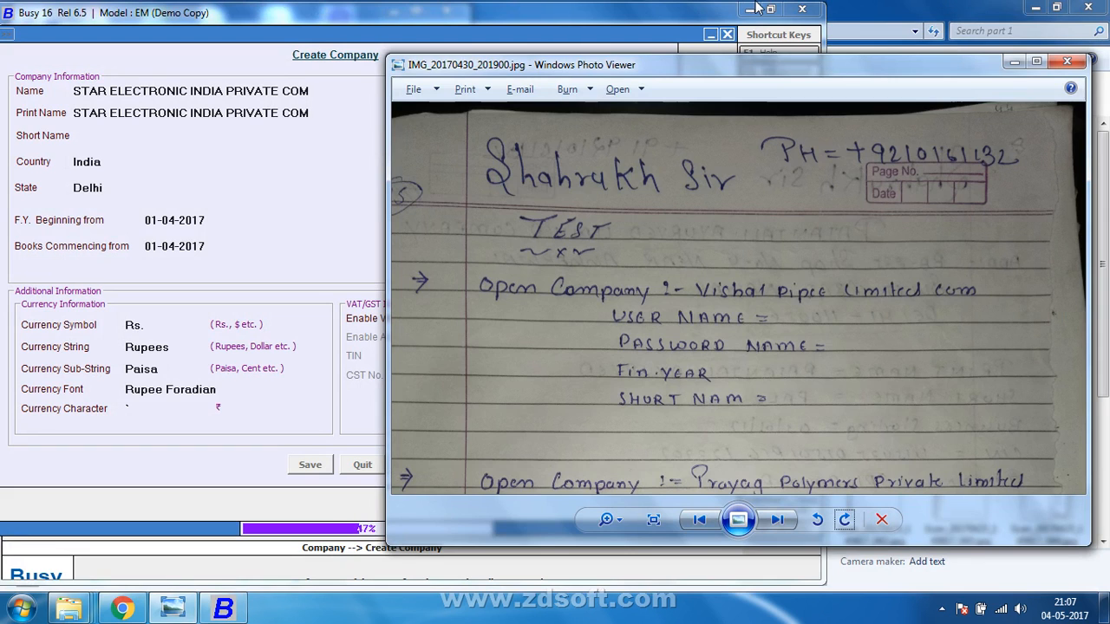
{"action": "left_click", "coordinate": [763, 19]}
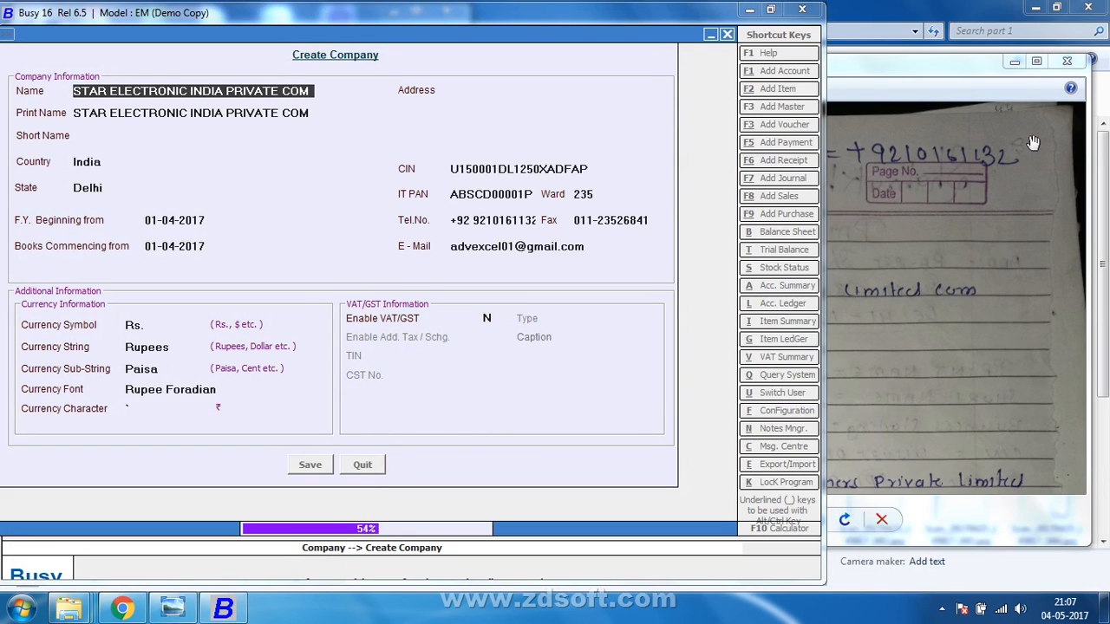
Maximize the notes photo, review the Star Electronic entry, then minimize the viewer.
{"action": "left_click", "coordinate": [973, 65]}
{"action": "left_click", "coordinate": [1037, 61]}
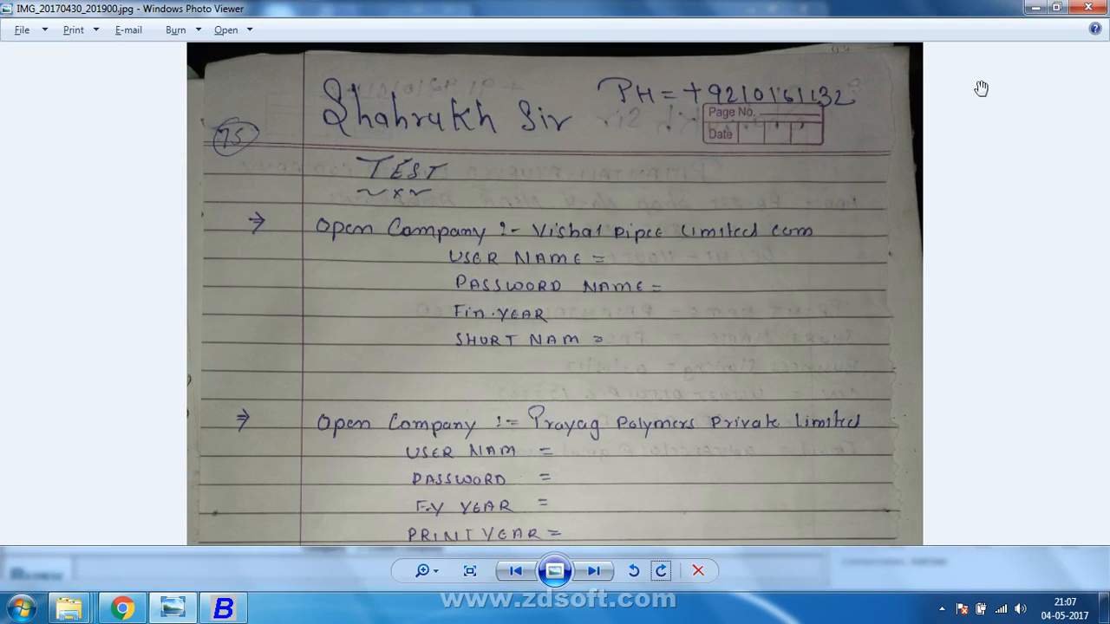
{"action": "left_click_drag", "start_coordinate": [504, 276], "coordinate": [520, 170]}
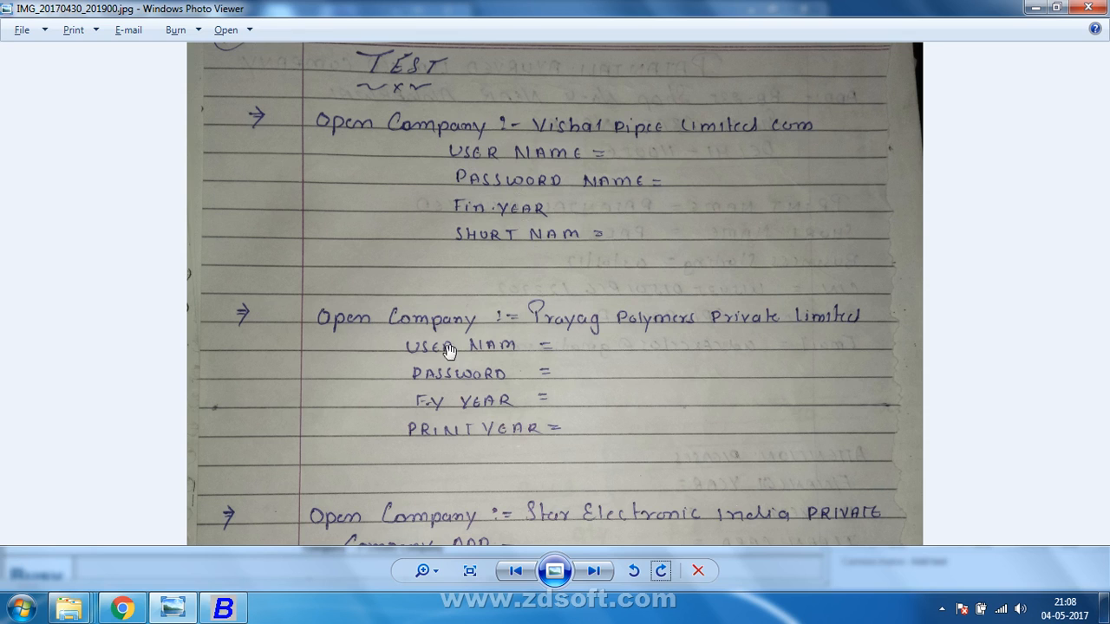
{"action": "left_click_drag", "start_coordinate": [440, 368], "coordinate": [443, 292]}
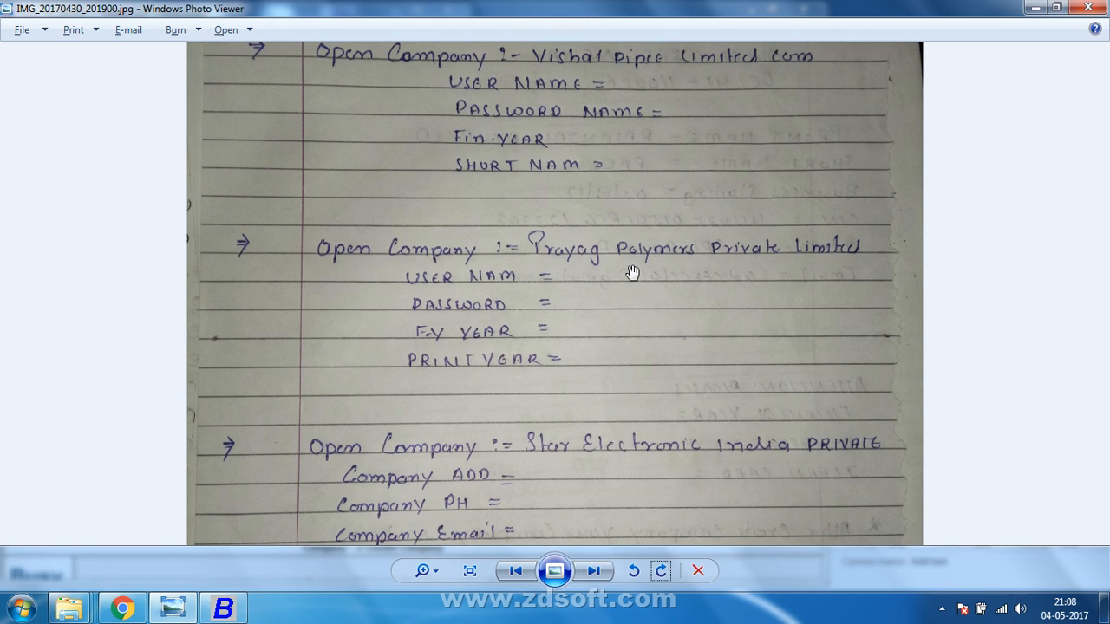
{"action": "left_click_drag", "start_coordinate": [564, 379], "coordinate": [560, 238]}
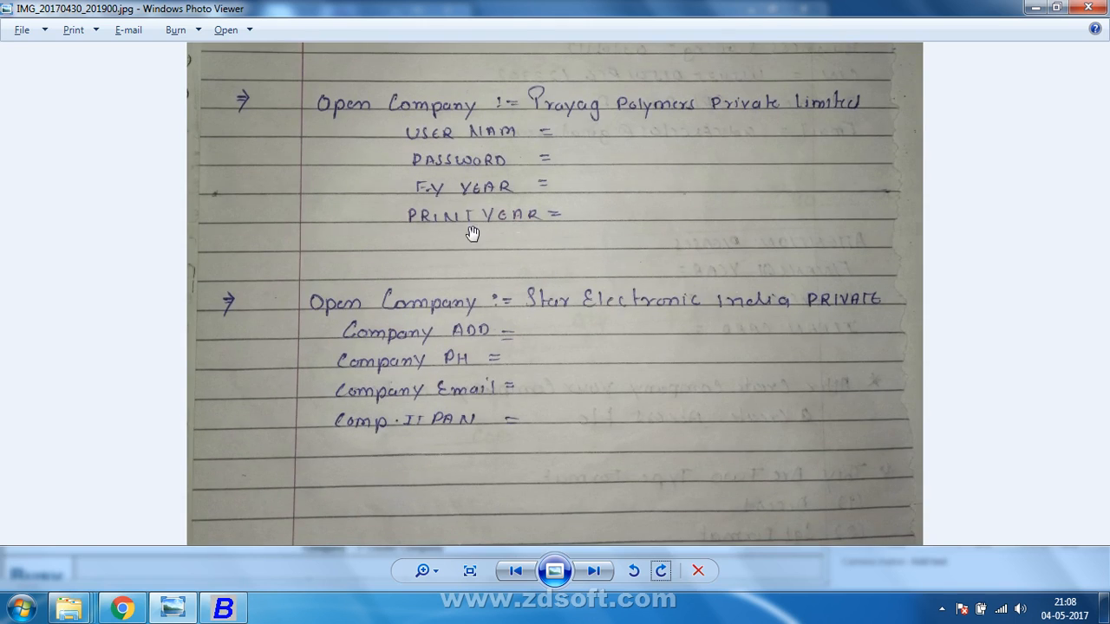
{"action": "left_click_drag", "start_coordinate": [433, 373], "coordinate": [434, 284]}
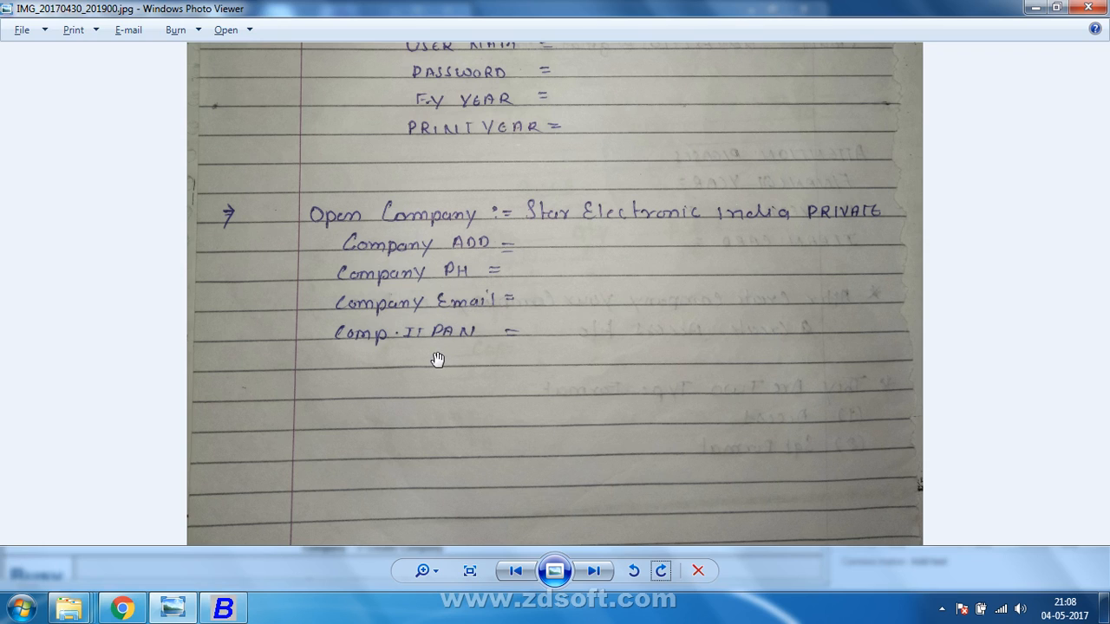
{"action": "left_click", "coordinate": [1036, 8]}
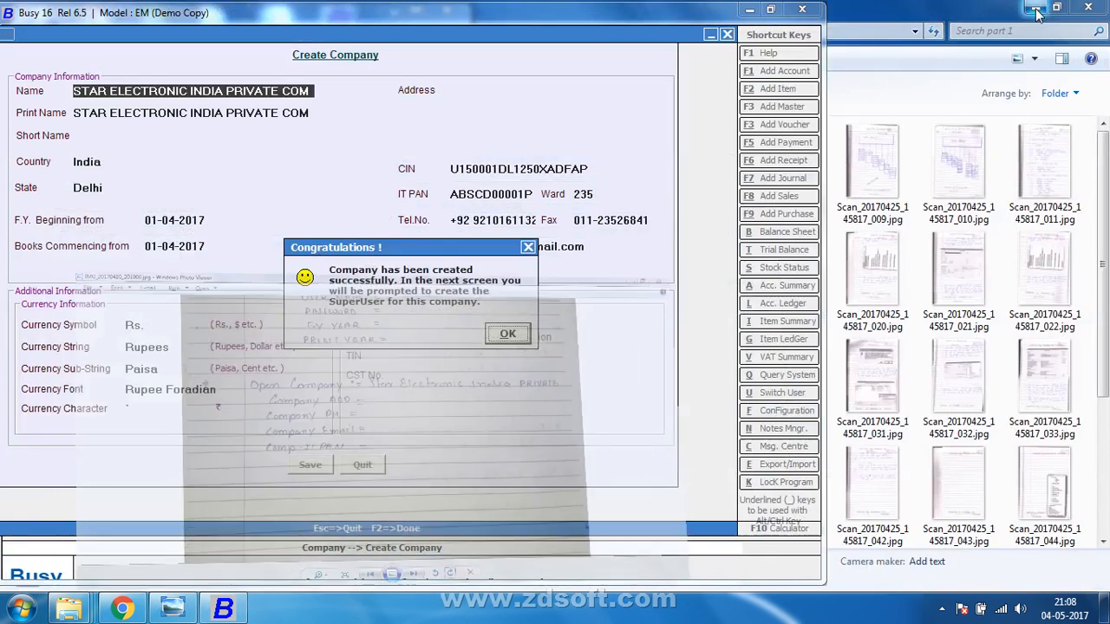
Acknowledge the company-created message and save a superuser name and password.
{"action": "left_click", "coordinate": [518, 337]}
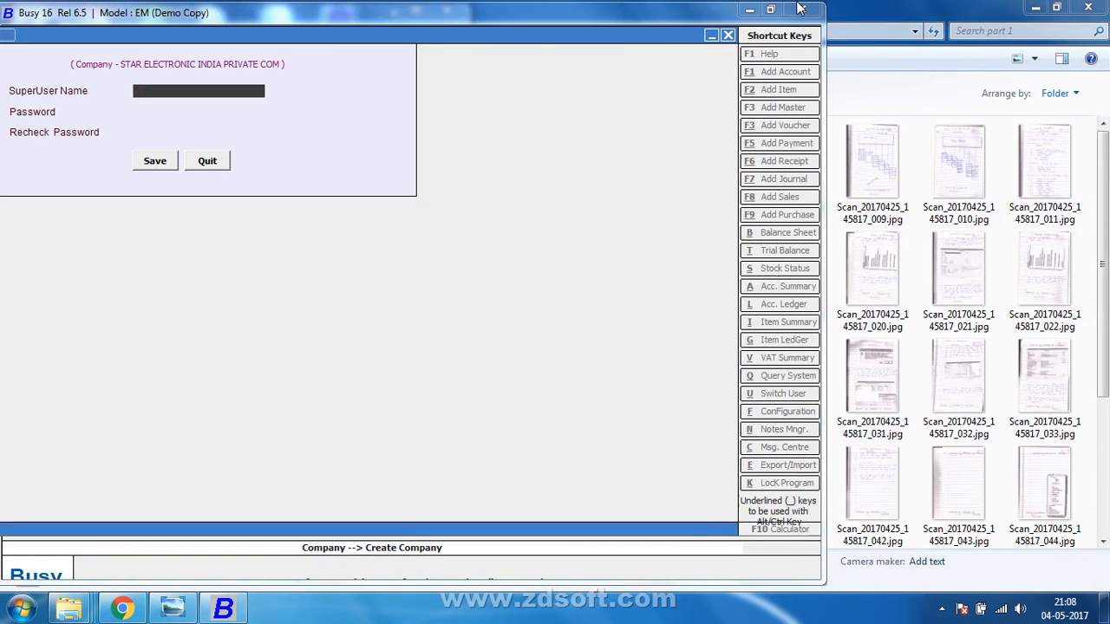
{"action": "type", "text": "a"}
{"action": "key", "text": "Return"}
{"action": "type", "text": "a"}
{"action": "key", "text": "Return"}
{"action": "type", "text": "a"}
{"action": "key", "text": "Return"}
{"action": "key", "text": "Return"}
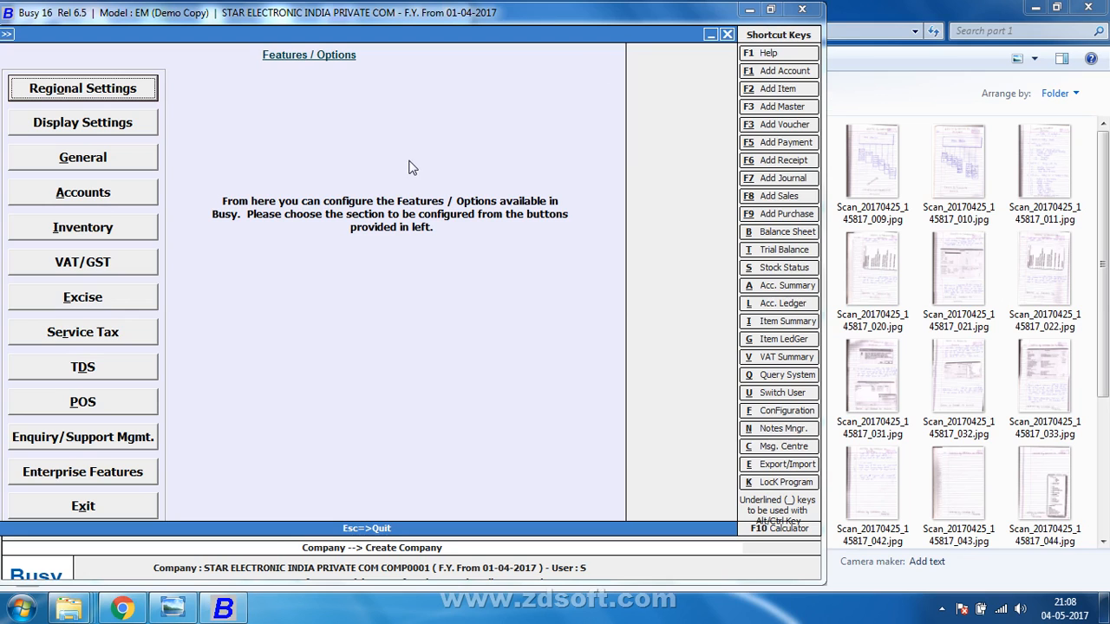
Set STAR ELECTRONIC's Stock Val. Method to FIFO in the inventory options and save.
{"action": "left_click", "coordinate": [151, 231]}
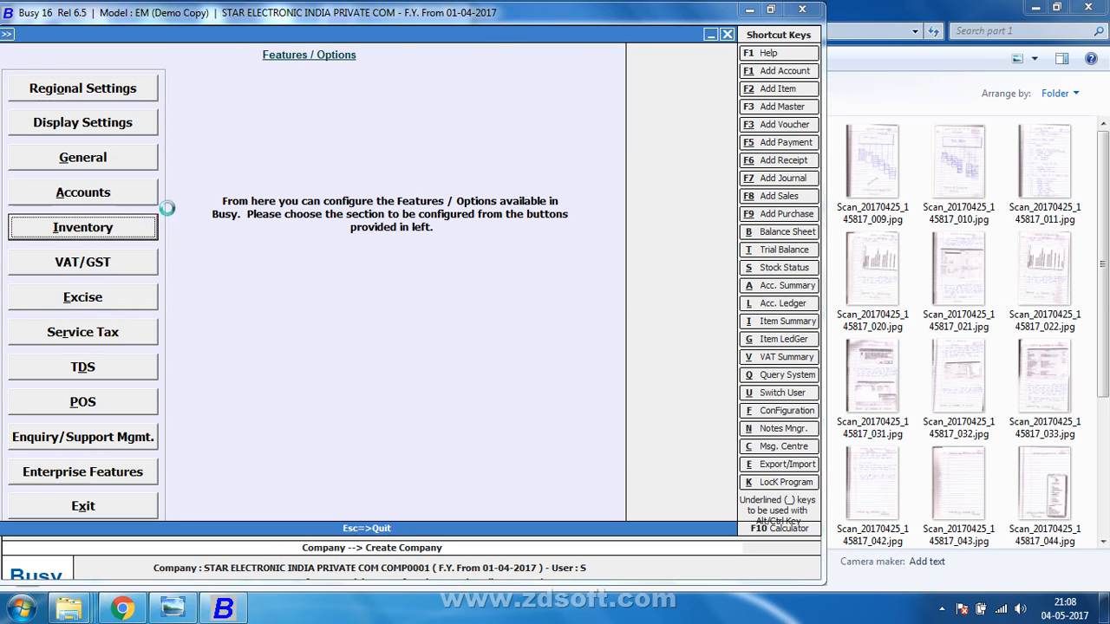
{"action": "left_click", "coordinate": [538, 73]}
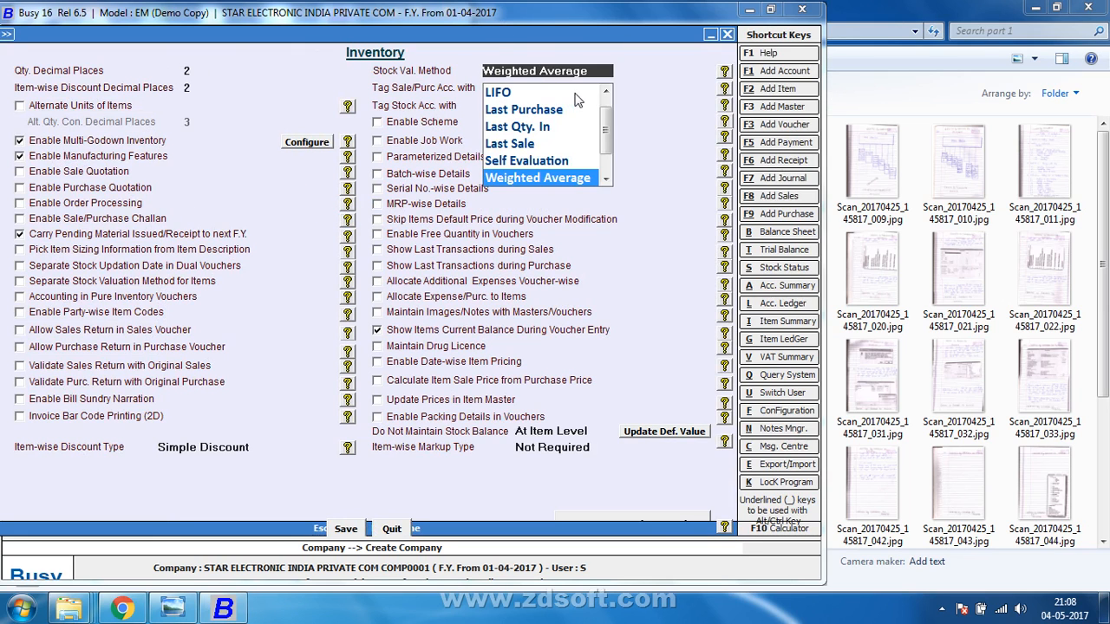
{"action": "left_click", "coordinate": [606, 91]}
{"action": "key", "text": "Return"}
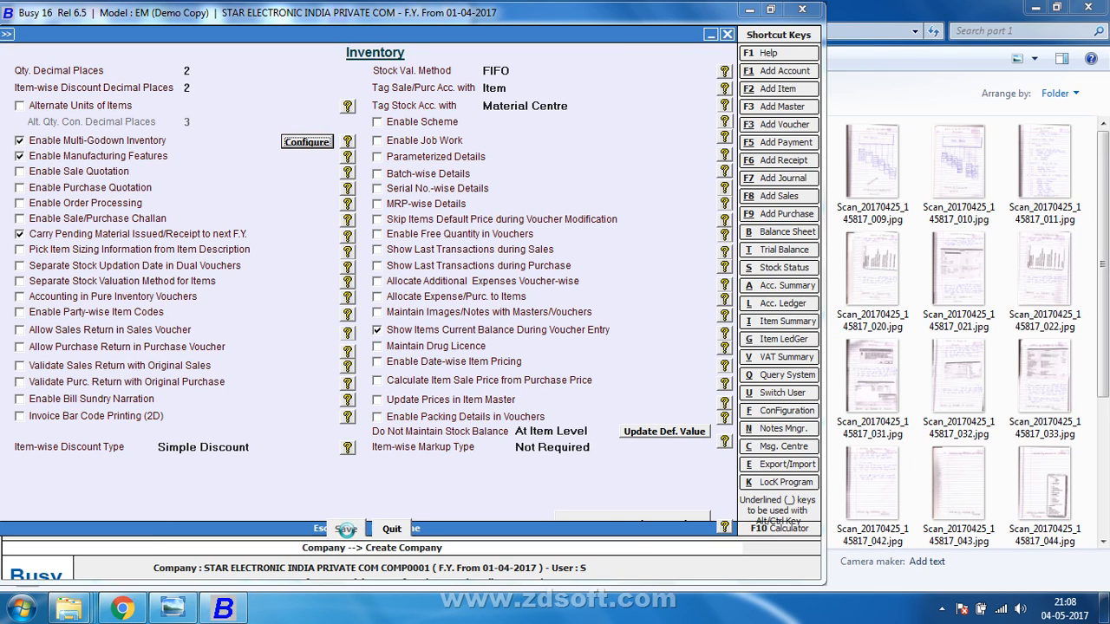
{"action": "left_click", "coordinate": [346, 530]}
{"action": "left_click", "coordinate": [306, 536]}
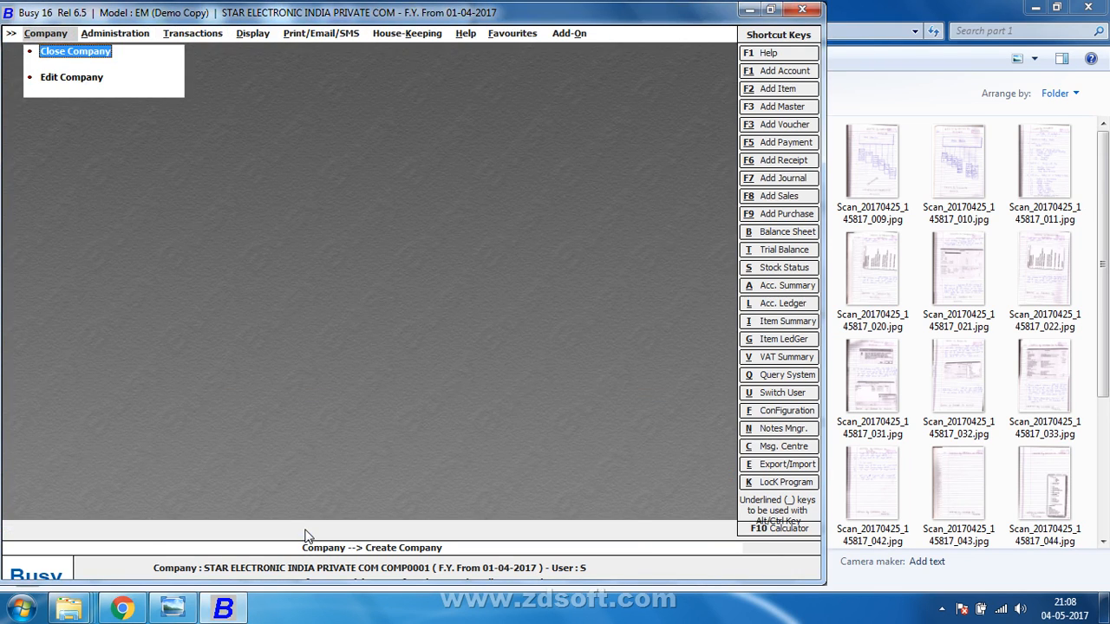
Close STAR ELECTRONIC INDIA PRIVATE COM, check the Vishal Pipes and Prayag Polymers notes, and view the company list.
{"action": "left_click", "coordinate": [771, 9]}
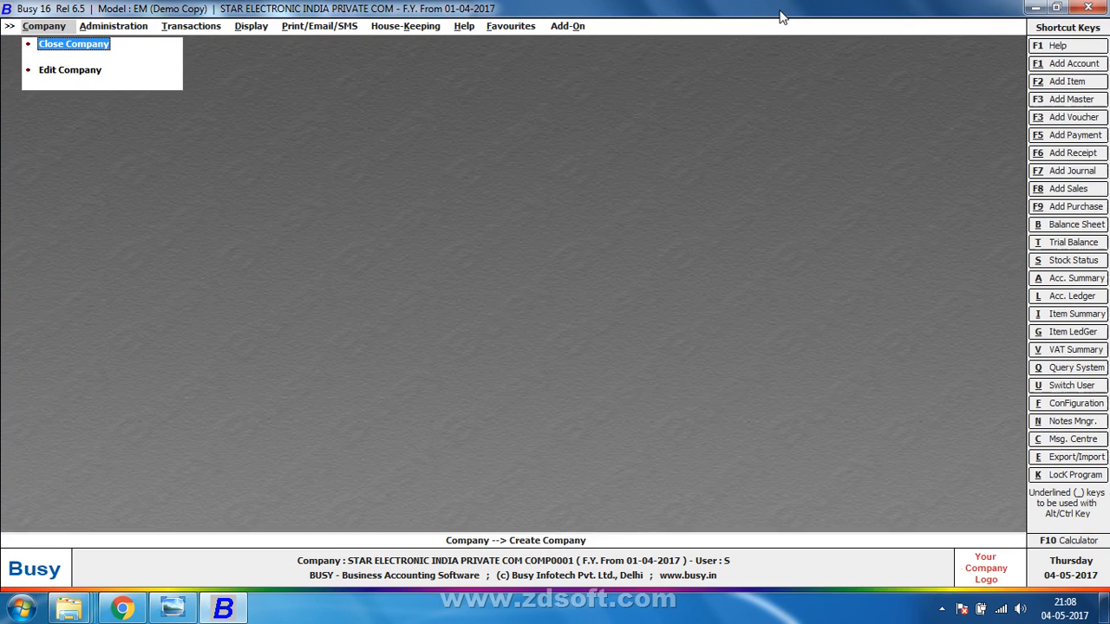
{"action": "key", "text": "Return"}
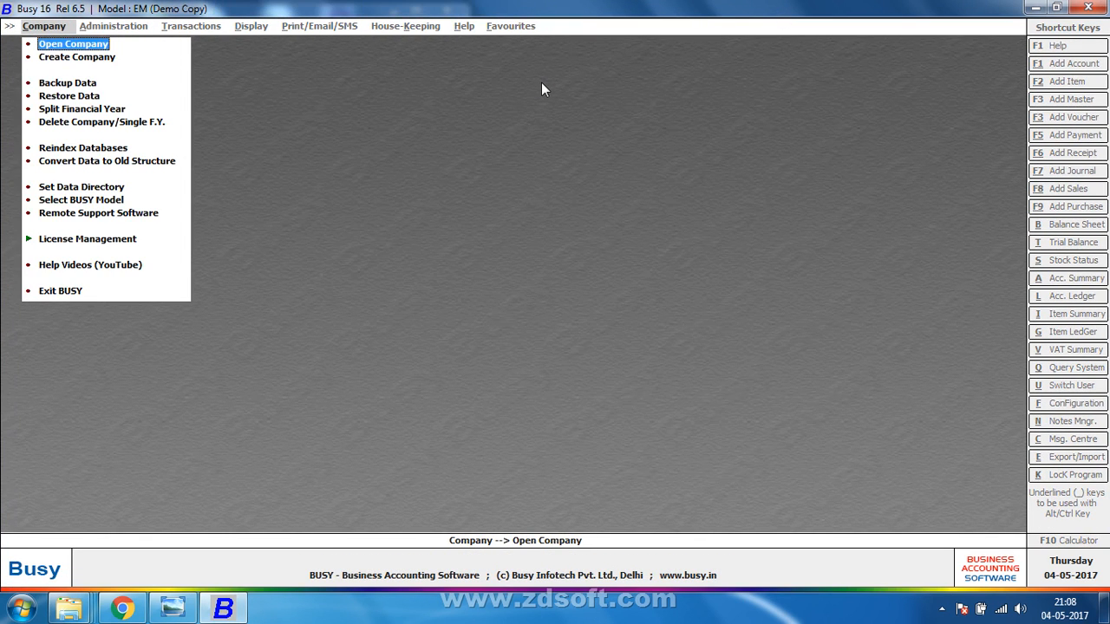
{"action": "left_click", "coordinate": [172, 609]}
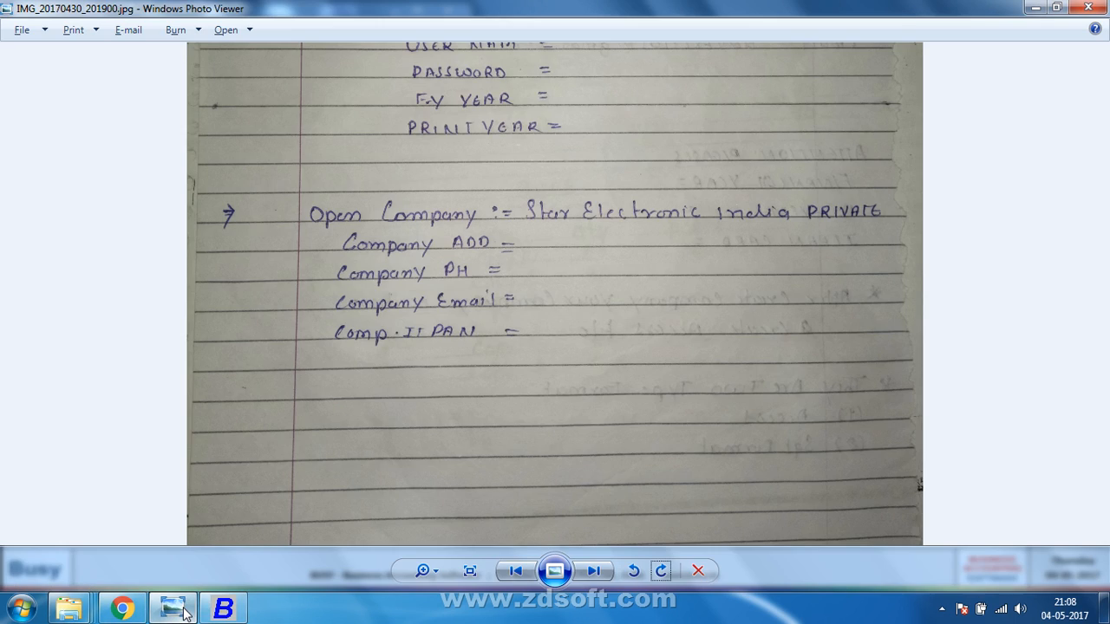
{"action": "left_click_drag", "start_coordinate": [456, 140], "coordinate": [427, 414]}
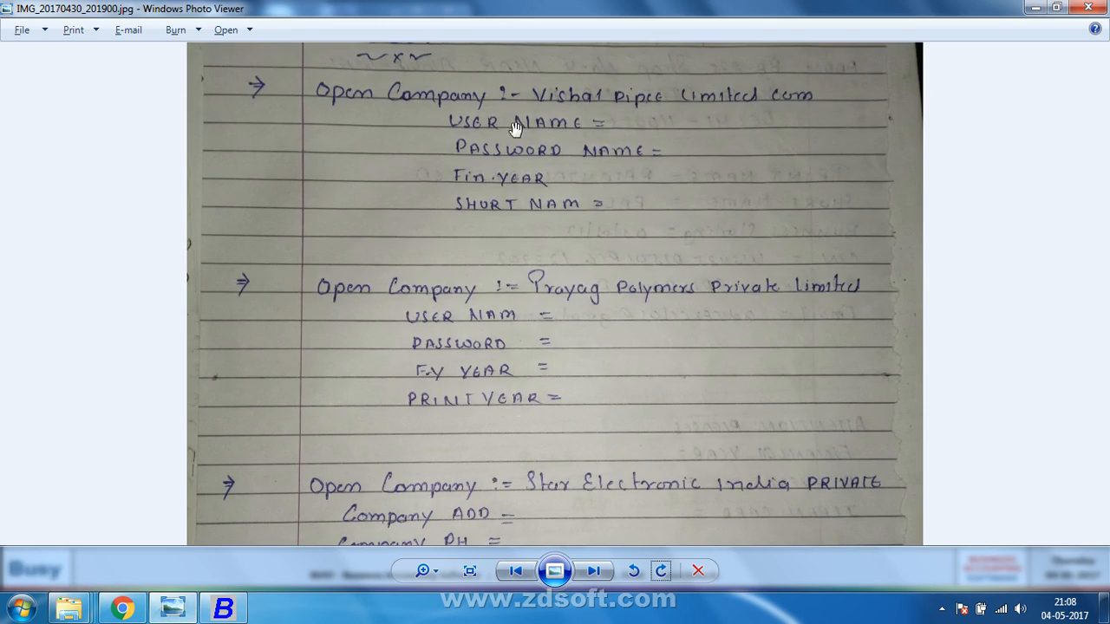
{"action": "key", "text": "alt+Tab"}
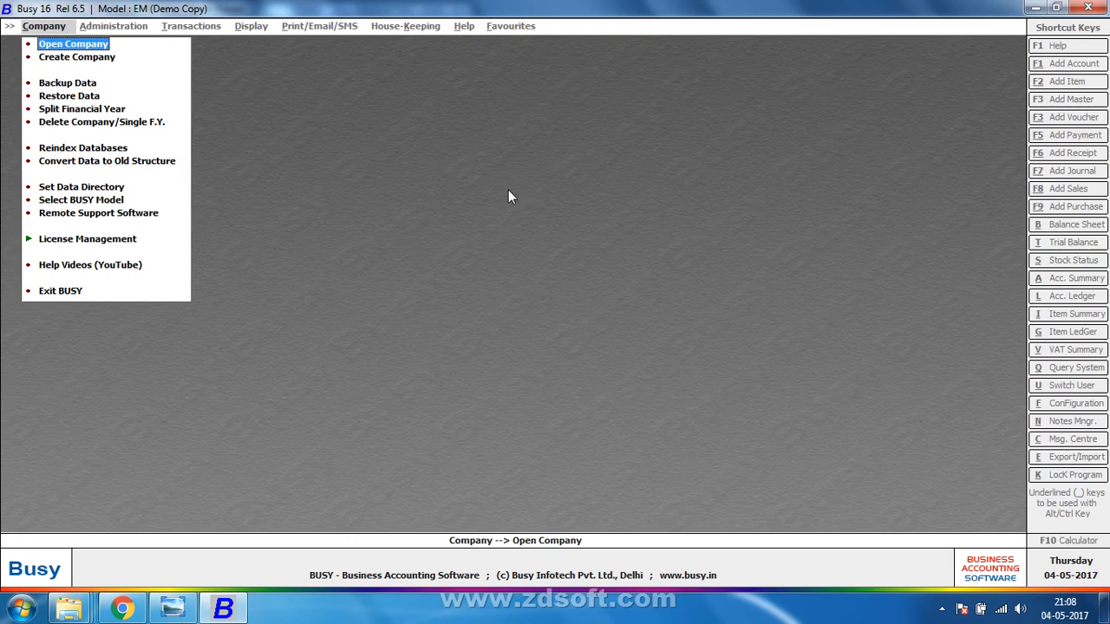
{"action": "key", "text": "Return"}
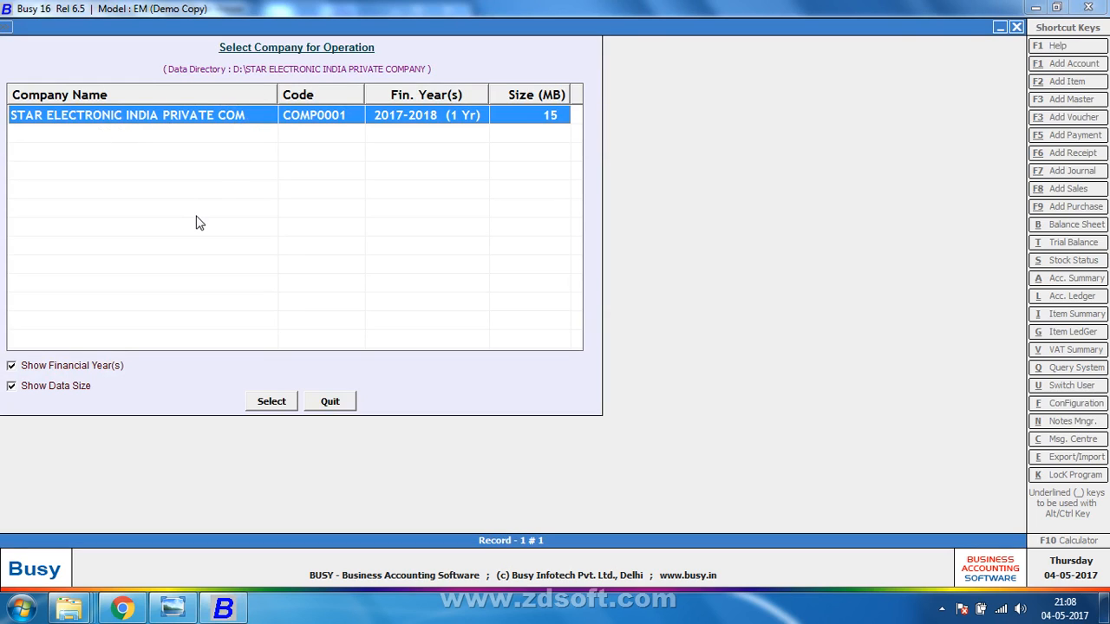
{"action": "key", "text": "Escape"}
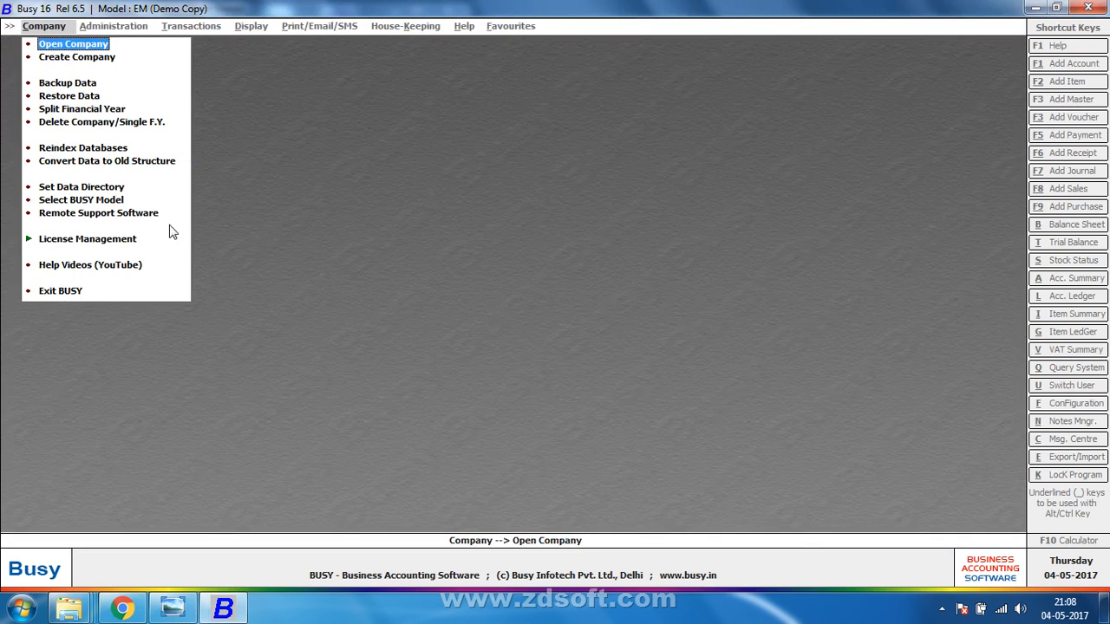
Set the data directory to the D:\VISHAL PIPES LIMITED COMPANY folder.
{"action": "left_click", "coordinate": [120, 188]}
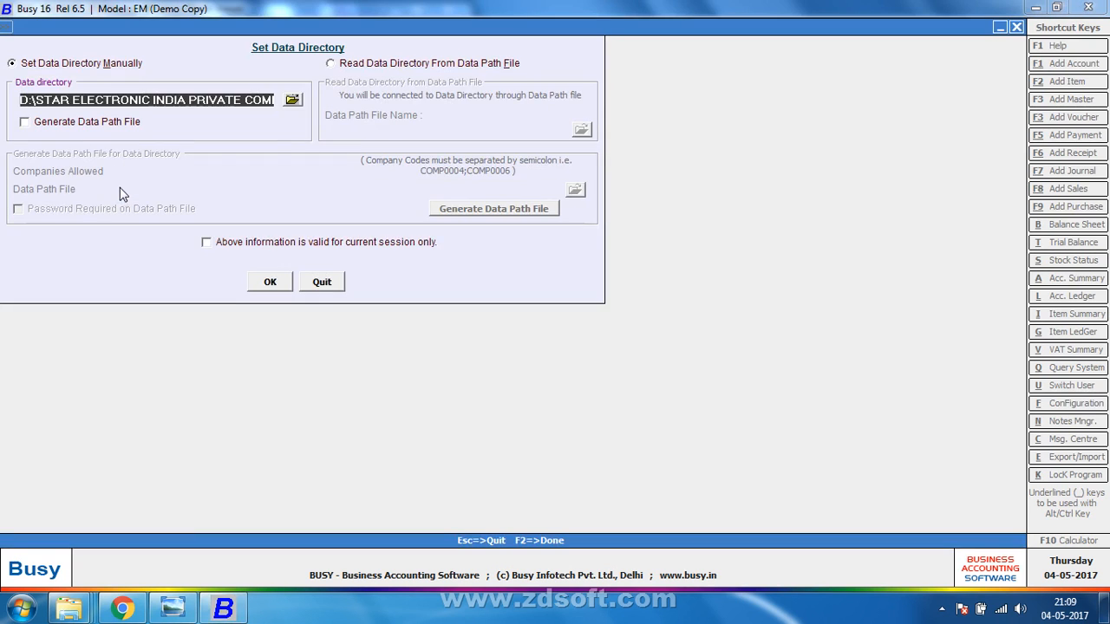
{"action": "left_click", "coordinate": [292, 100]}
{"action": "left_click", "coordinate": [464, 314]}
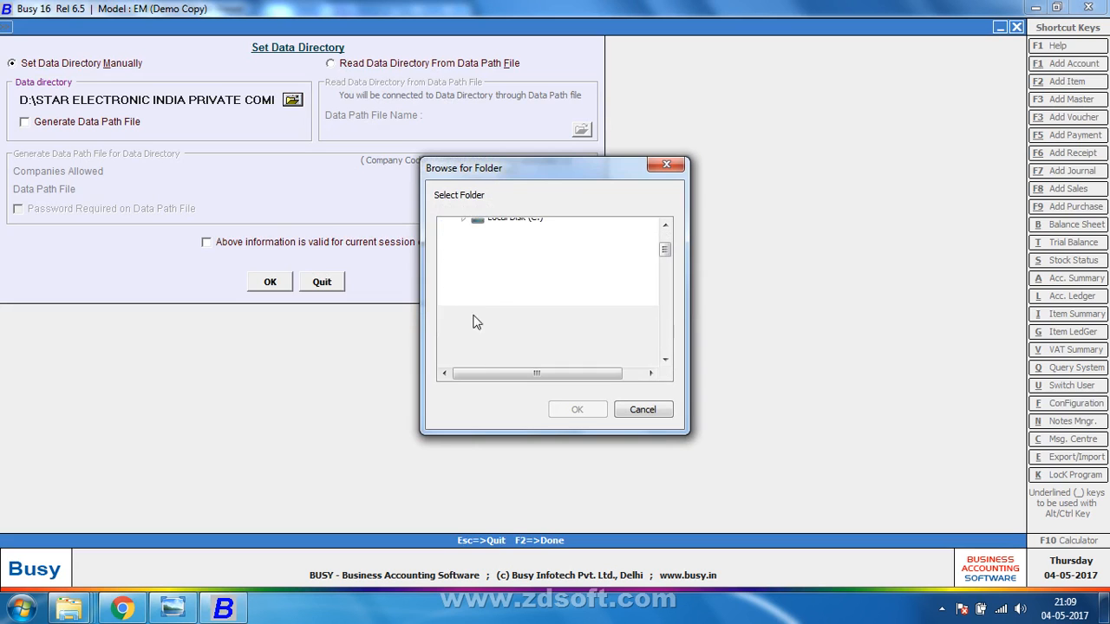
{"action": "left_click", "coordinate": [510, 317]}
{"action": "key", "text": "v"}
{"action": "key", "text": "v"}
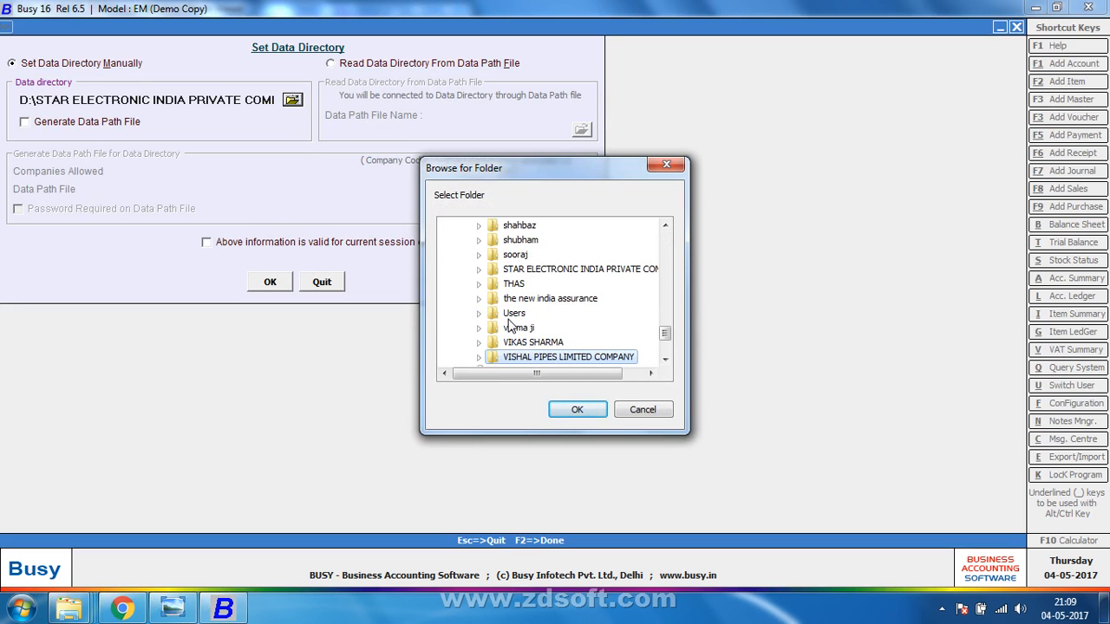
{"action": "key", "text": "Return"}
{"action": "left_click", "coordinate": [286, 277]}
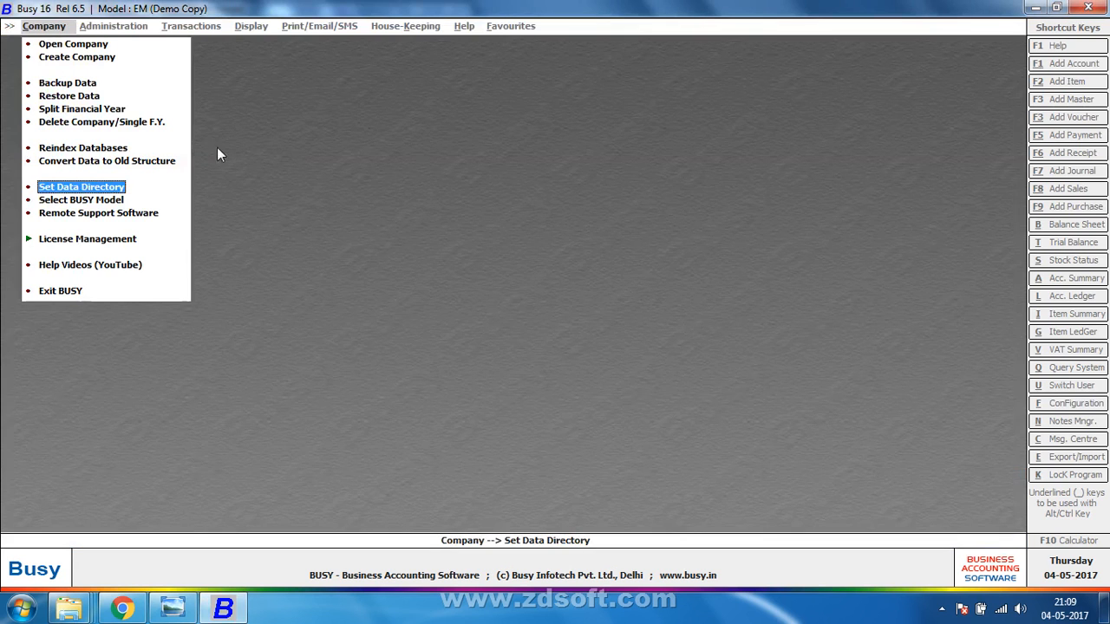
Open VISHAL PIPES LIMITED COMPANY and log in with the user name and password.
{"action": "left_click", "coordinate": [104, 43]}
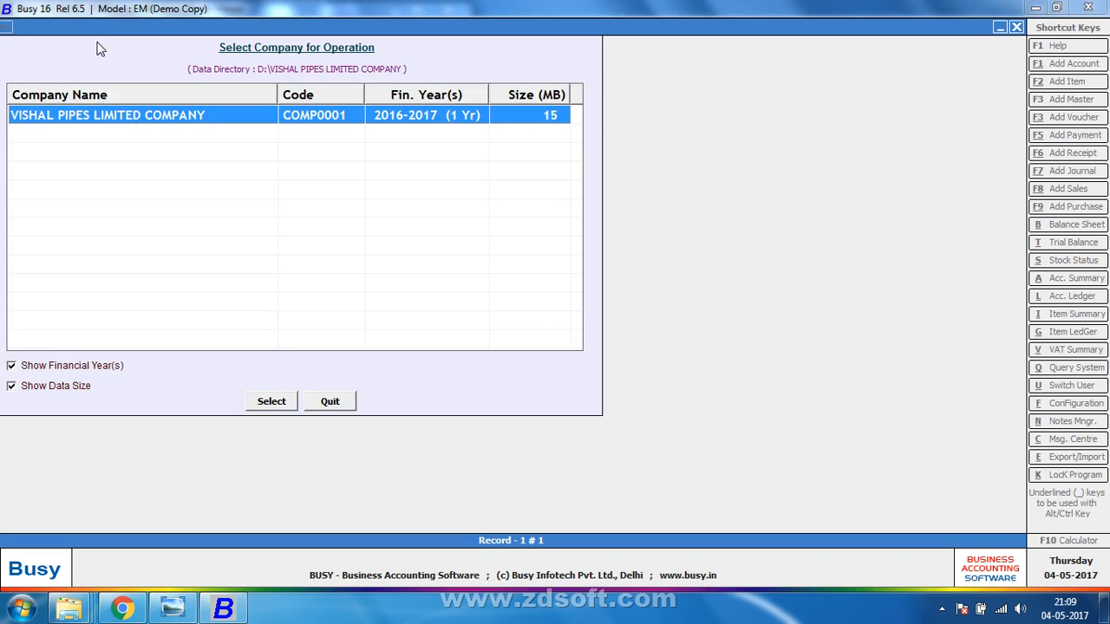
{"action": "key", "text": "Return"}
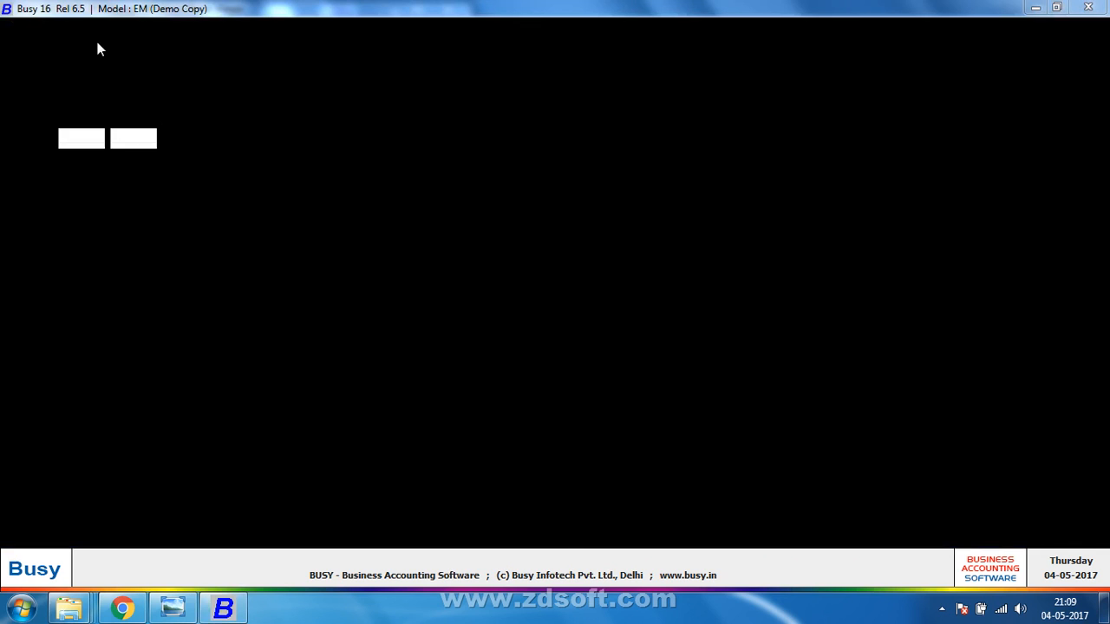
{"action": "type", "text": "v"}
{"action": "key", "text": "Return"}
{"action": "type", "text": "v"}
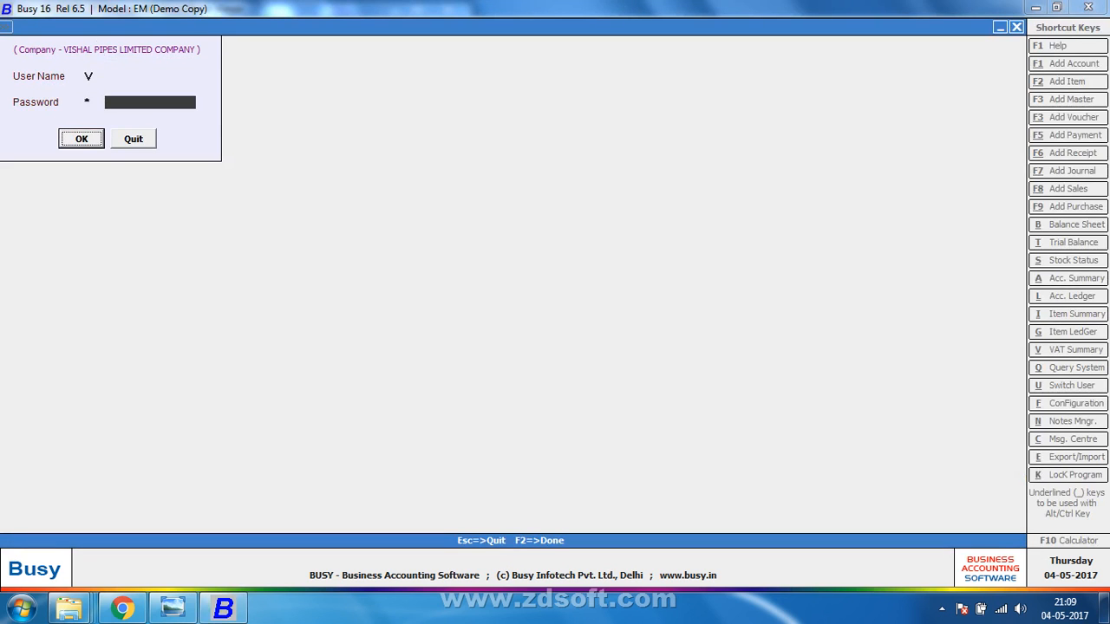
{"action": "key", "text": "Return"}
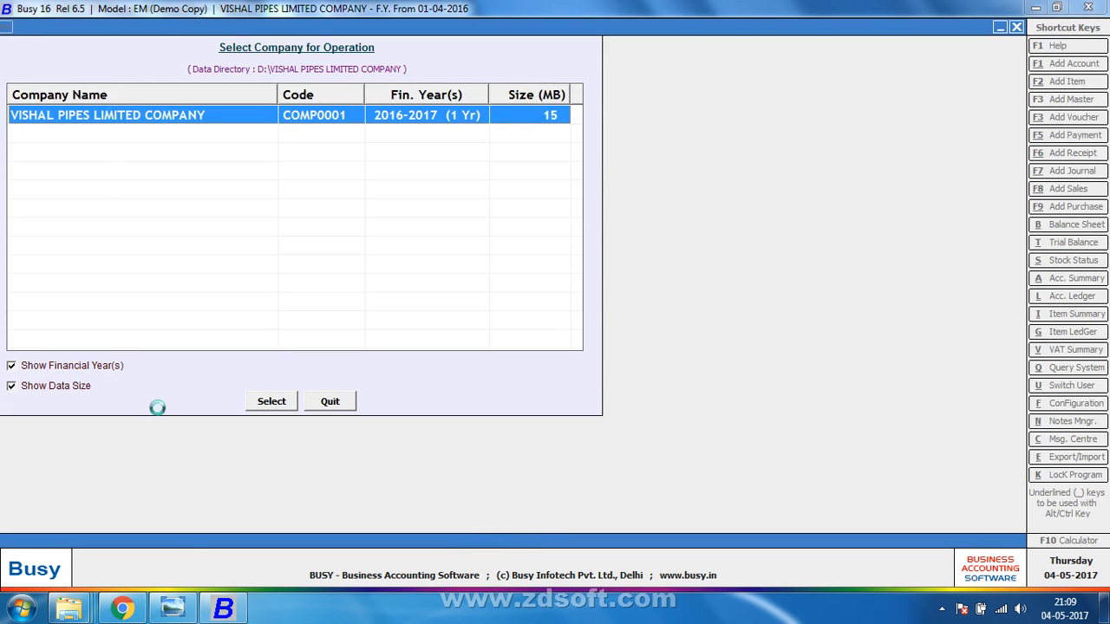
{"action": "left_click", "coordinate": [174, 609]}
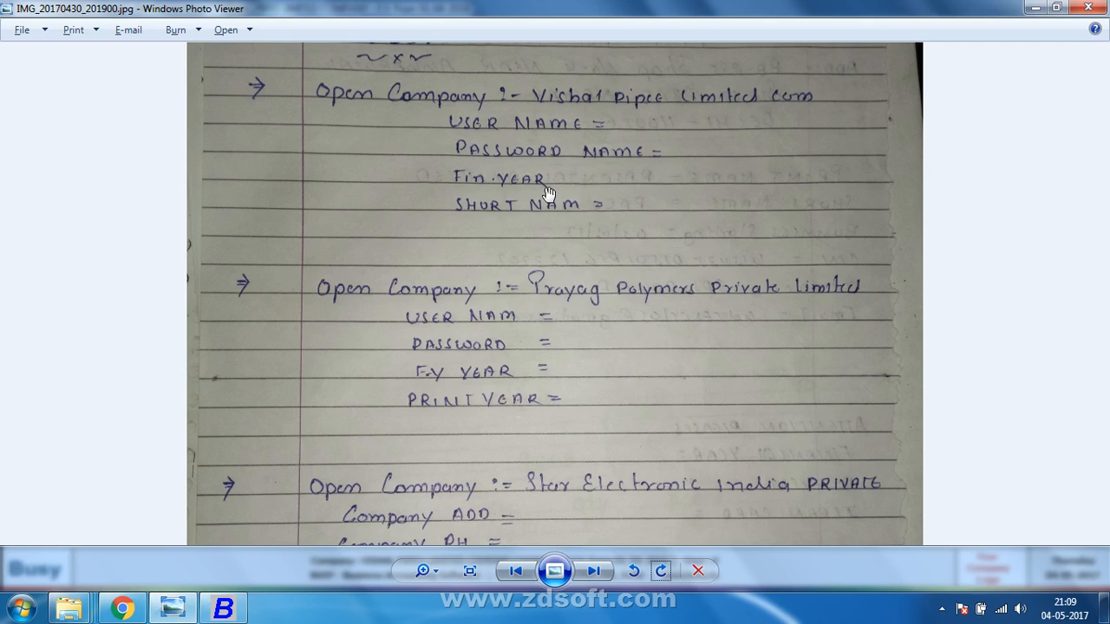
{"action": "key", "text": "alt+Tab"}
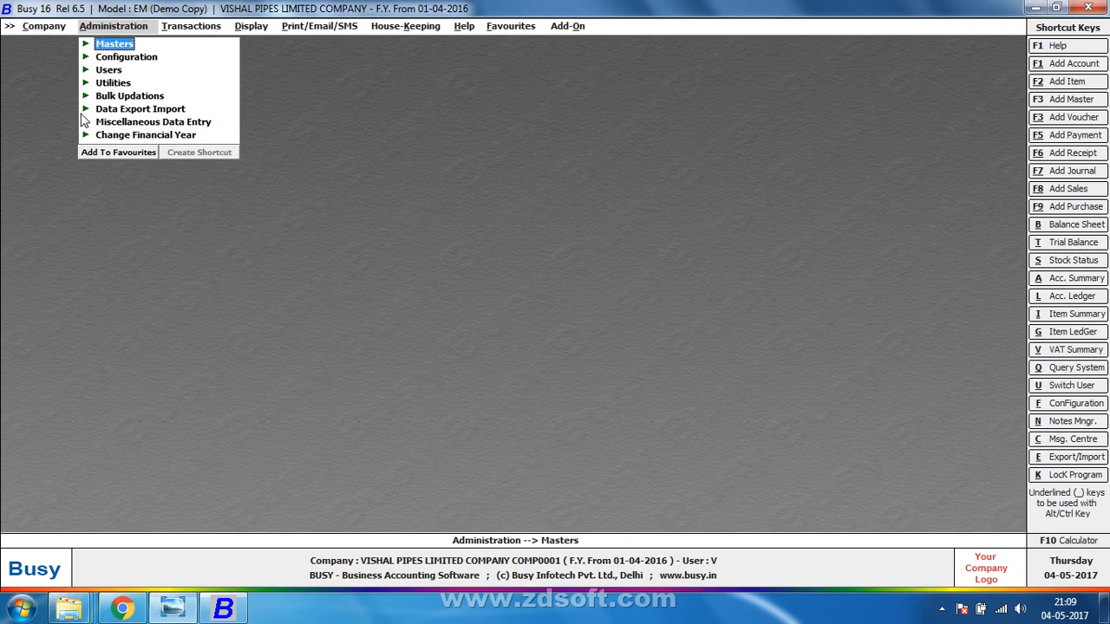
Open Vishal Pipes' Modify Company form to view F.Y. 01-04-2016, closing and reopening it.
{"action": "left_click", "coordinate": [61, 27]}
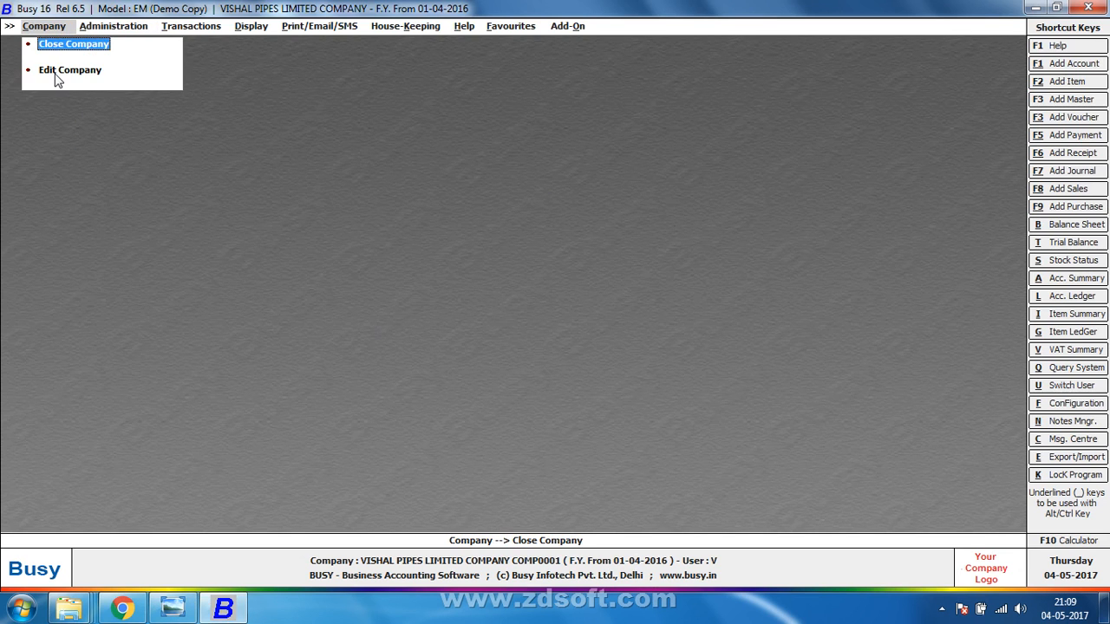
{"action": "left_click", "coordinate": [54, 72]}
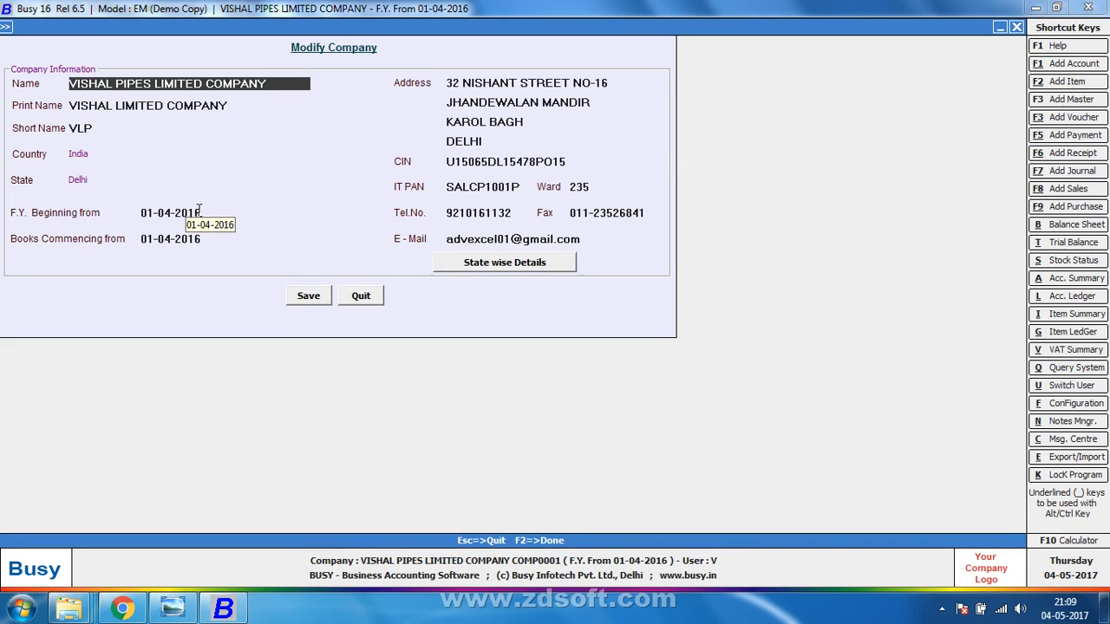
{"action": "key", "text": "Escape"}
{"action": "key", "text": "alt+Tab"}
{"action": "key", "text": "alt+Tab"}
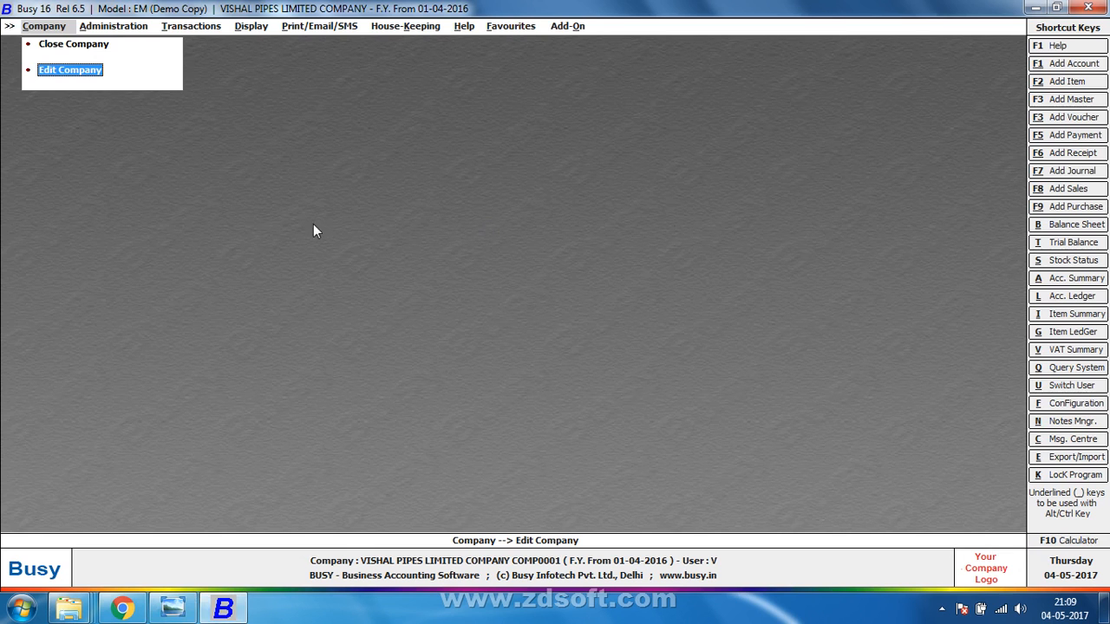
{"action": "key", "text": "Return"}
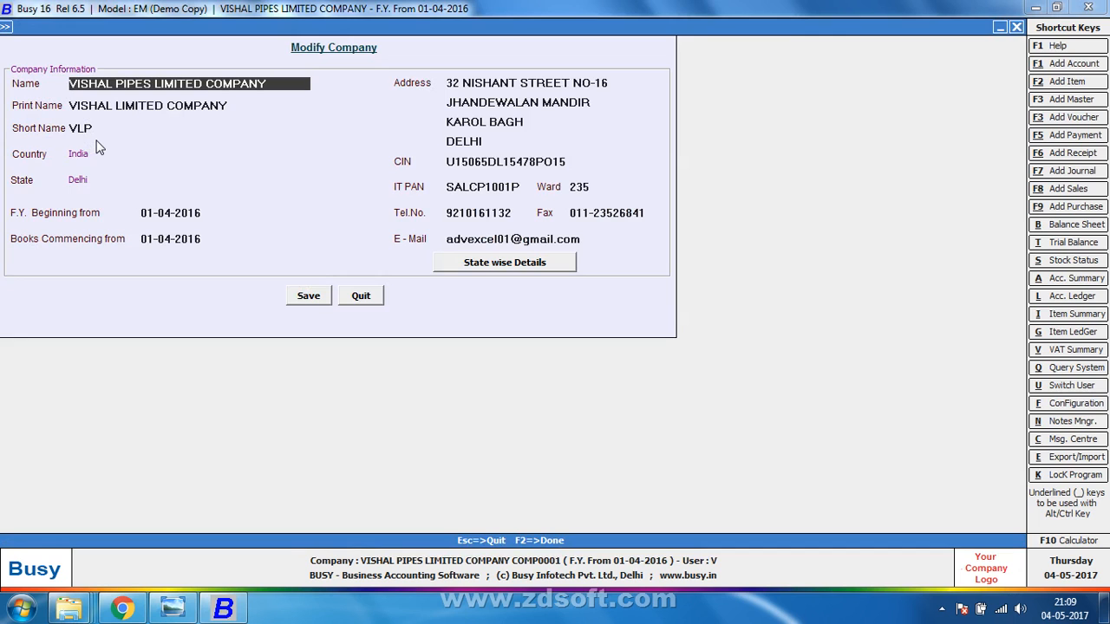
Close the Vishal Pipes company and check the handwritten notes for Prayag Polymers.
{"action": "key", "text": "Escape"}
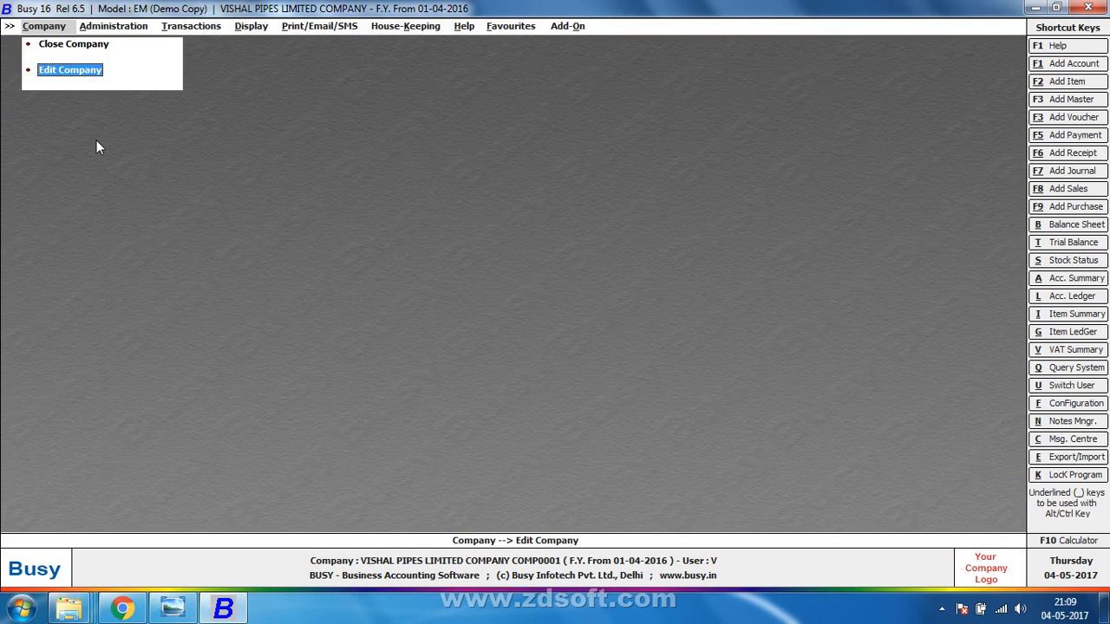
{"action": "key", "text": "Up"}
{"action": "key", "text": "Return"}
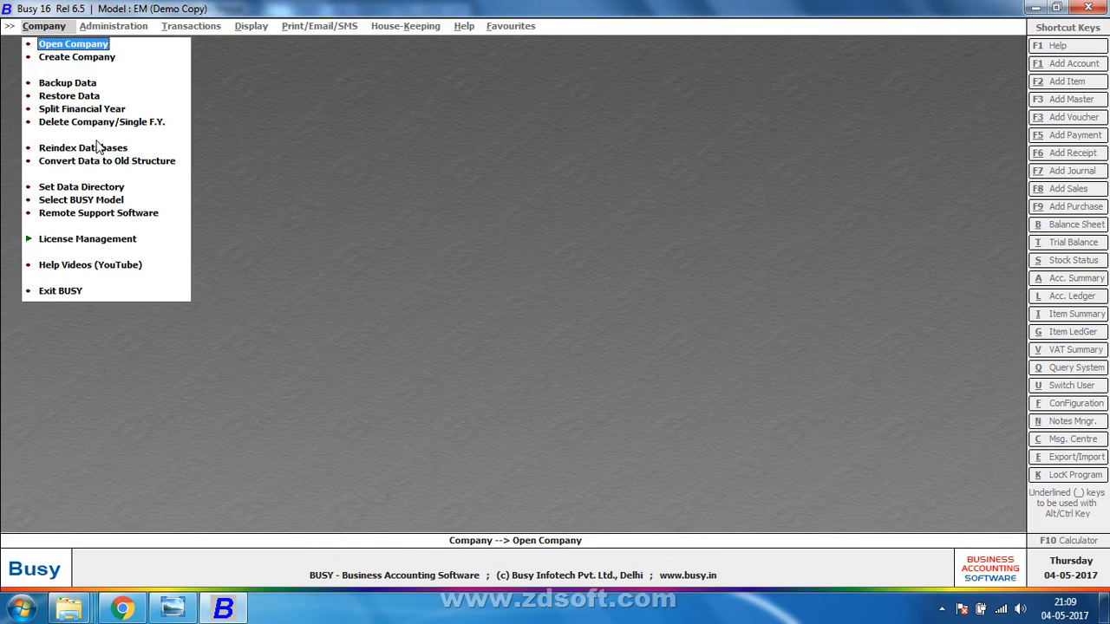
{"action": "key", "text": "alt+Tab"}
{"action": "left_click_drag", "start_coordinate": [371, 346], "coordinate": [538, 272]}
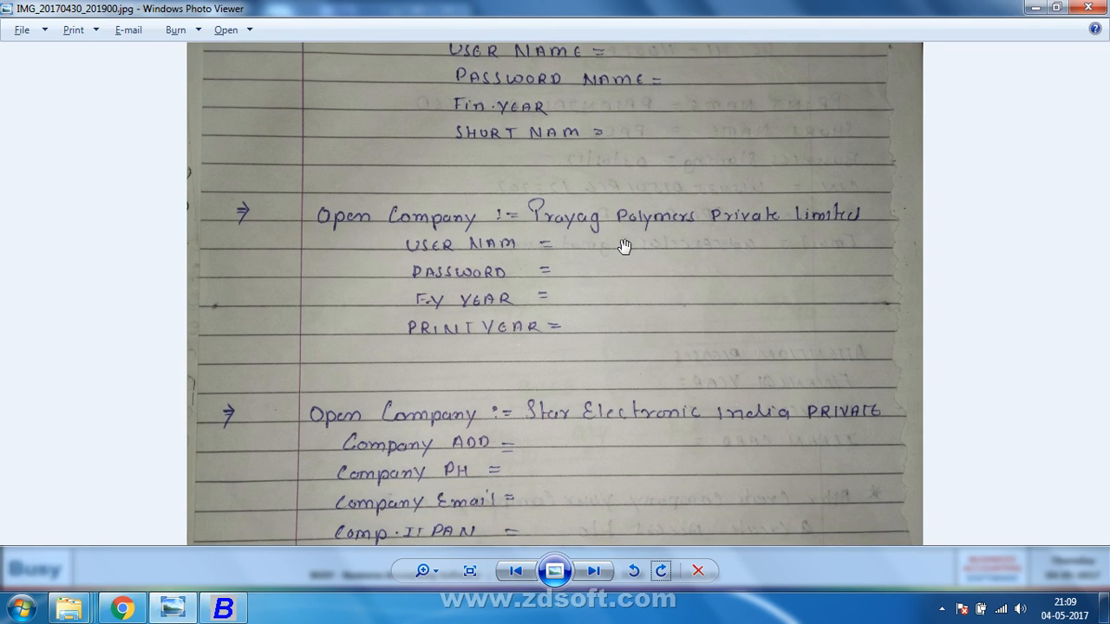
{"action": "key", "text": "alt+Tab"}
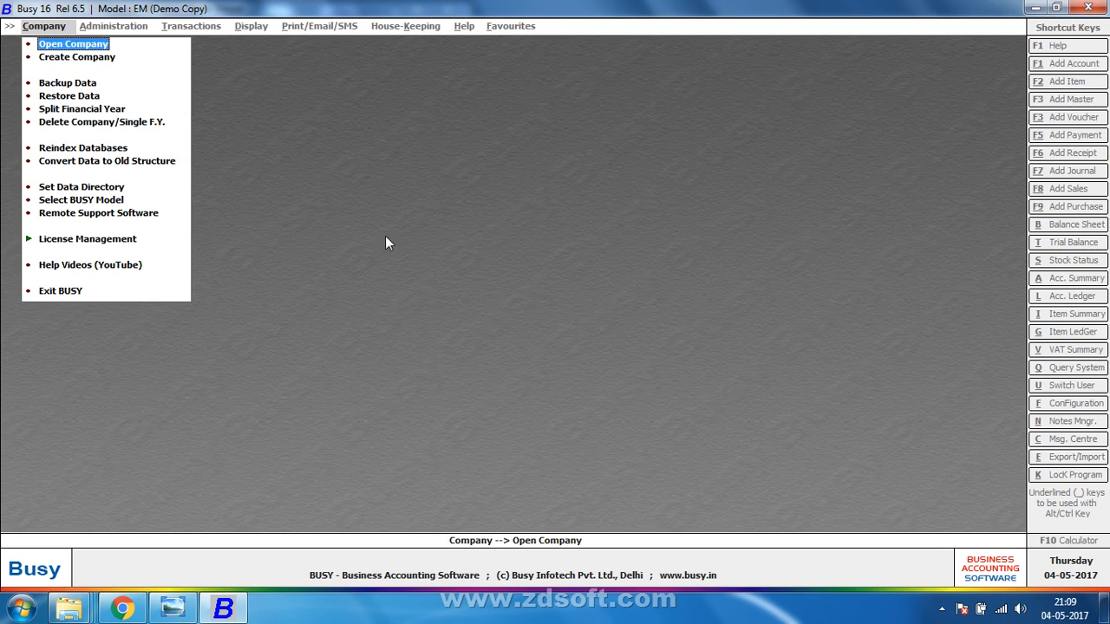
Set the data directory to D:\prayag polymers Limted Comp(R).
{"action": "left_click", "coordinate": [122, 188]}
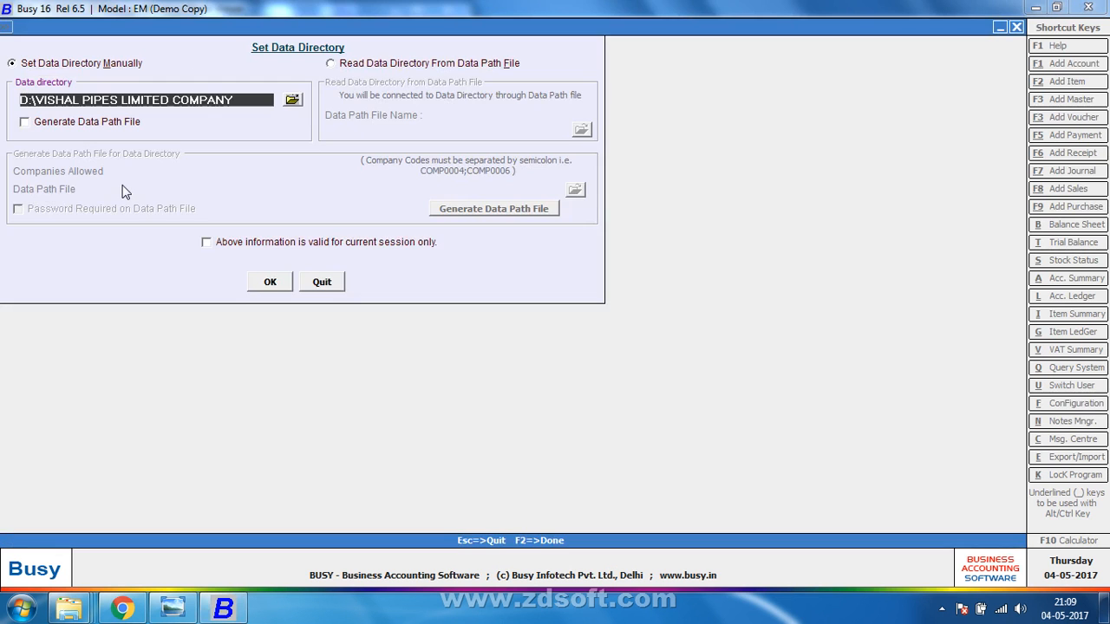
{"action": "left_click", "coordinate": [297, 102]}
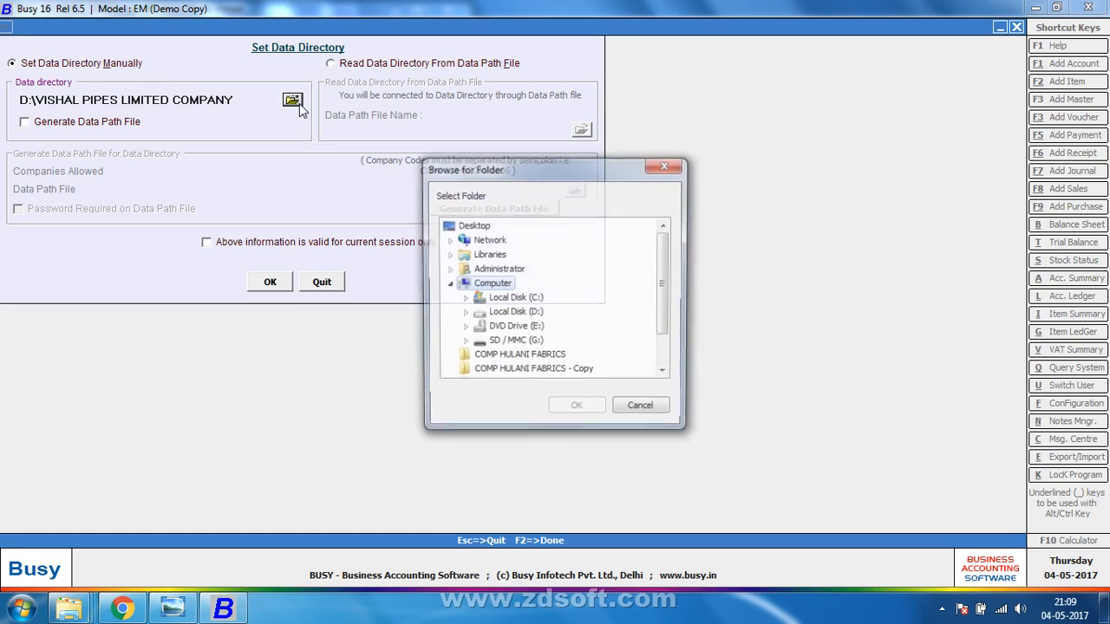
{"action": "left_click", "coordinate": [463, 314]}
{"action": "left_click", "coordinate": [505, 328]}
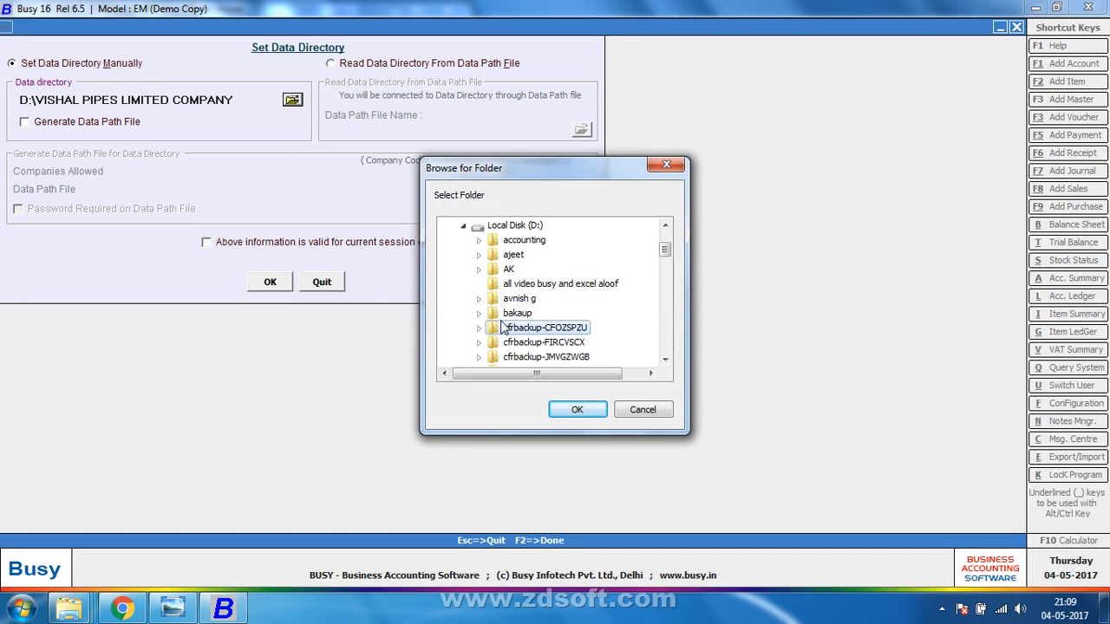
{"action": "key", "text": "d"}
{"action": "key", "text": "d"}
{"action": "key", "text": "d"}
{"action": "key", "text": "d"}
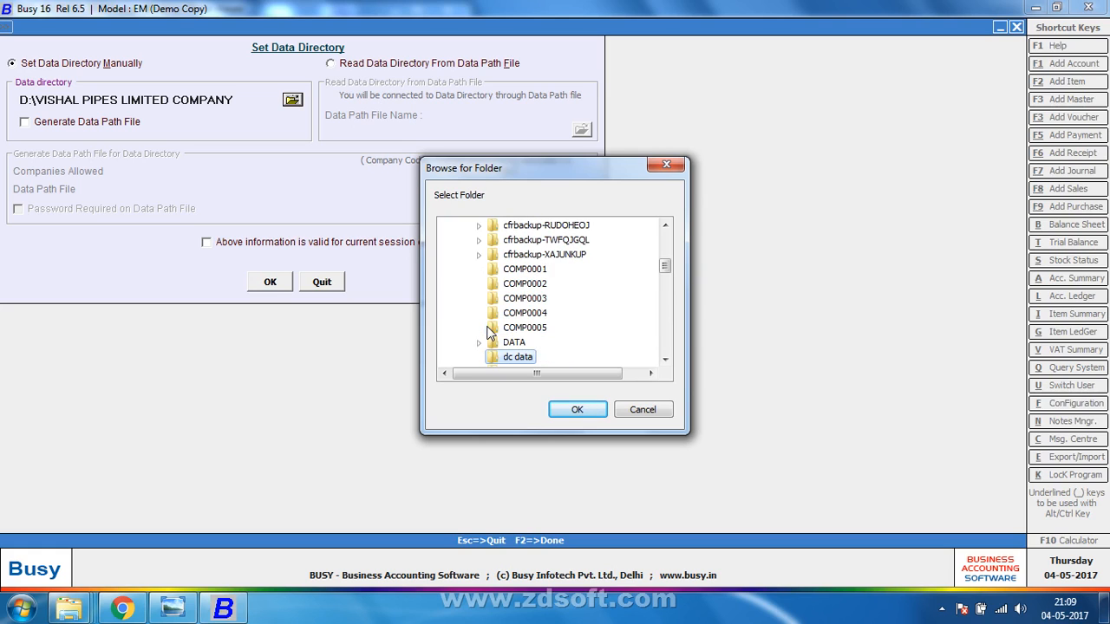
{"action": "key", "text": "d"}
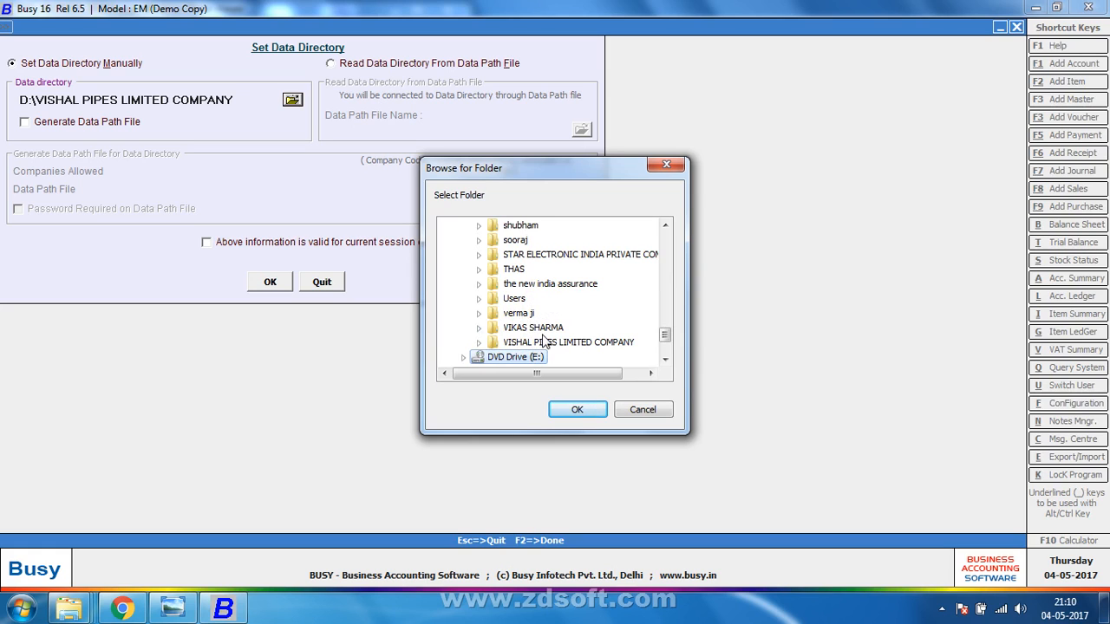
{"action": "left_click", "coordinate": [543, 333]}
{"action": "key", "text": "p"}
{"action": "key", "text": "p"}
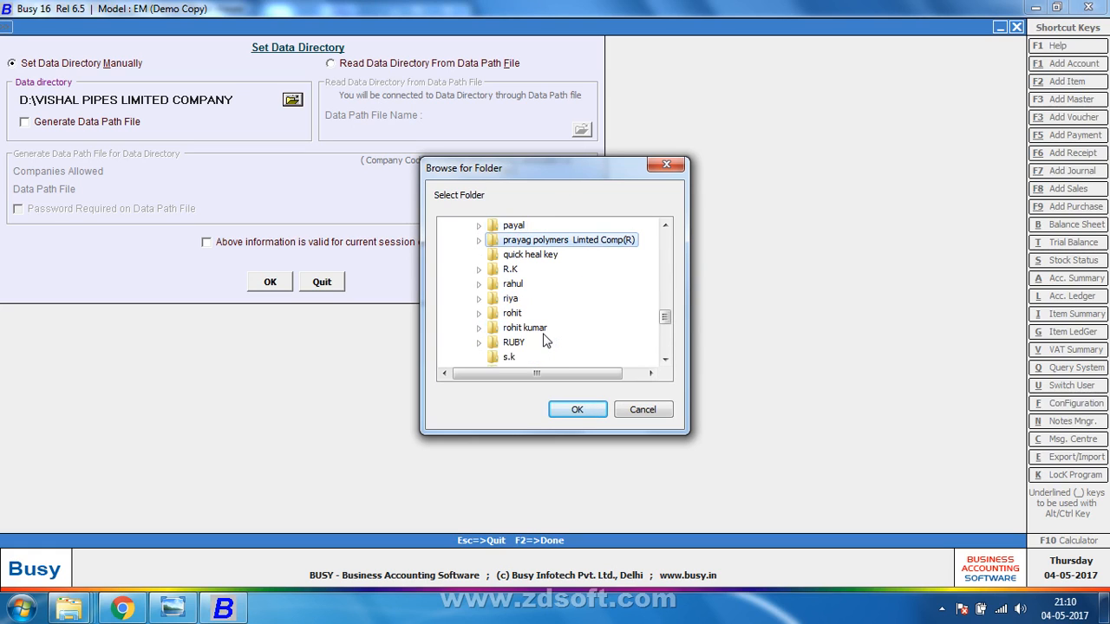
{"action": "key", "text": "Return"}
{"action": "left_click", "coordinate": [265, 283]}
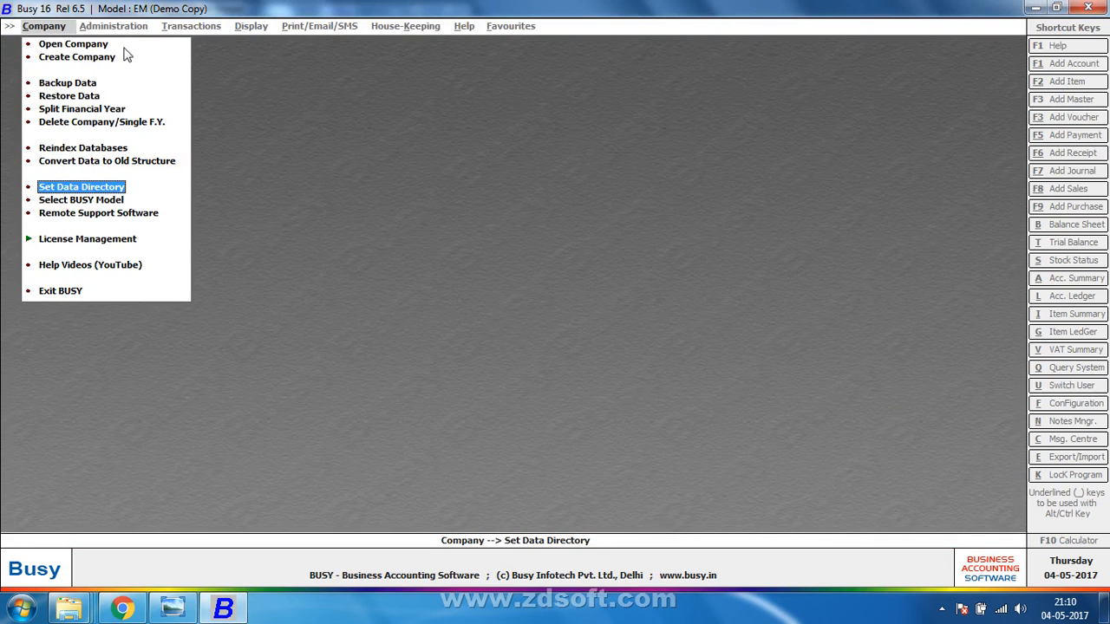
Open the Prayag Polymers company from the new data directory and log in.
{"action": "left_click", "coordinate": [73, 44]}
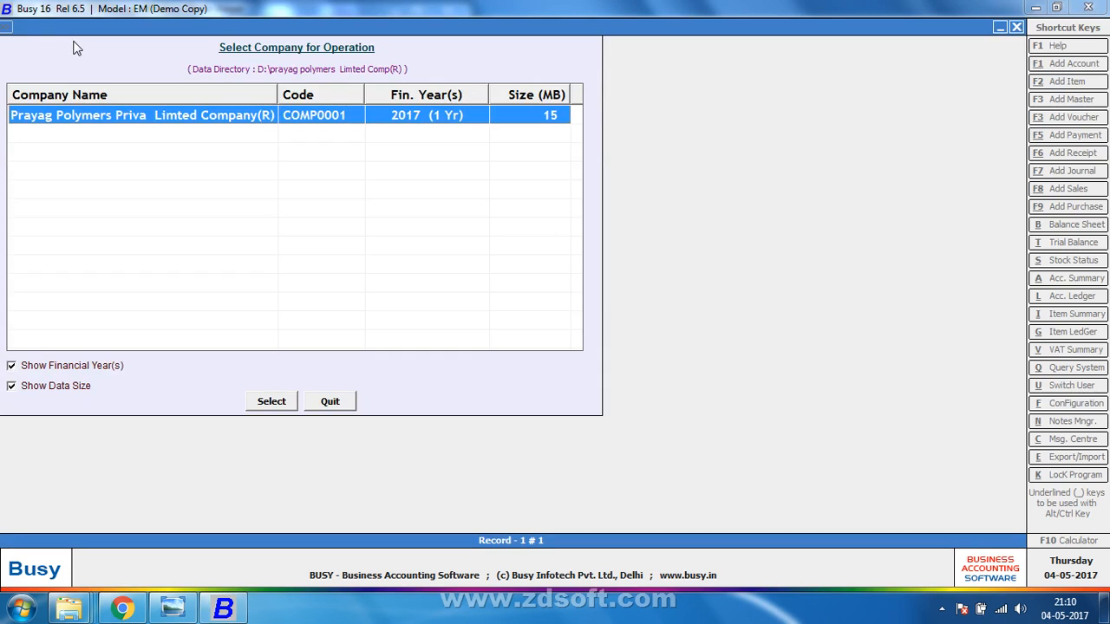
{"action": "left_click", "coordinate": [169, 611]}
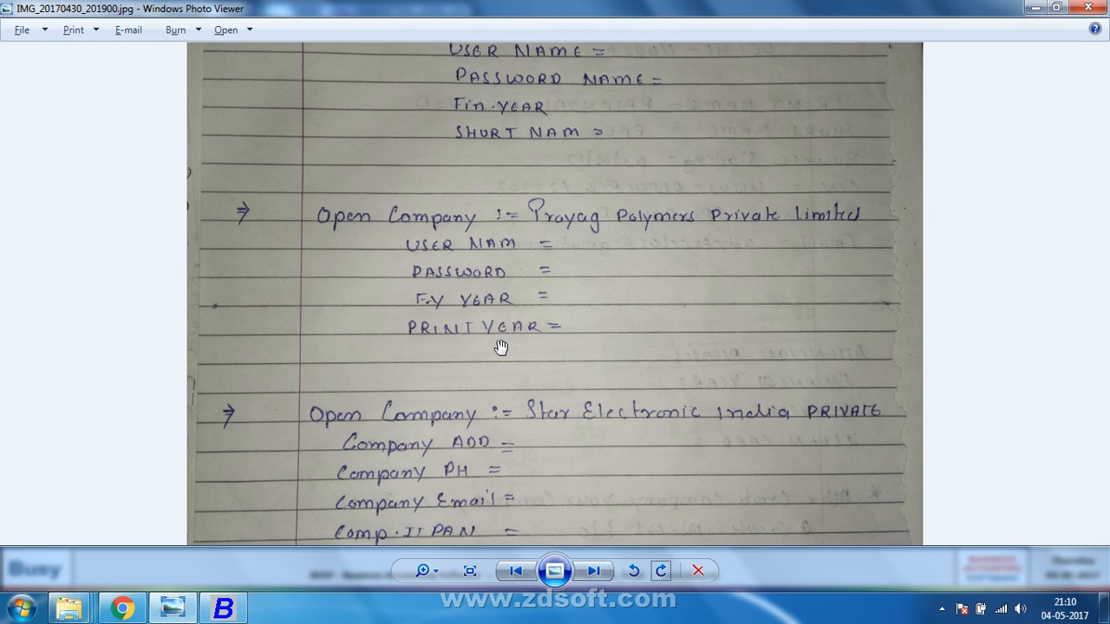
{"action": "key", "text": "alt+Tab"}
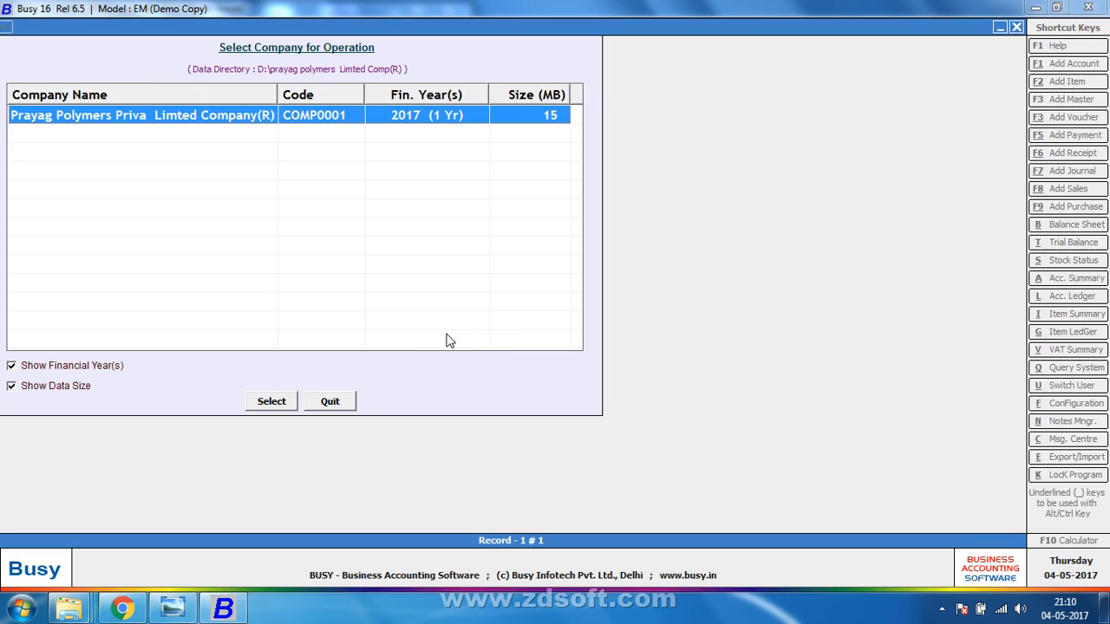
{"action": "key", "text": "Return"}
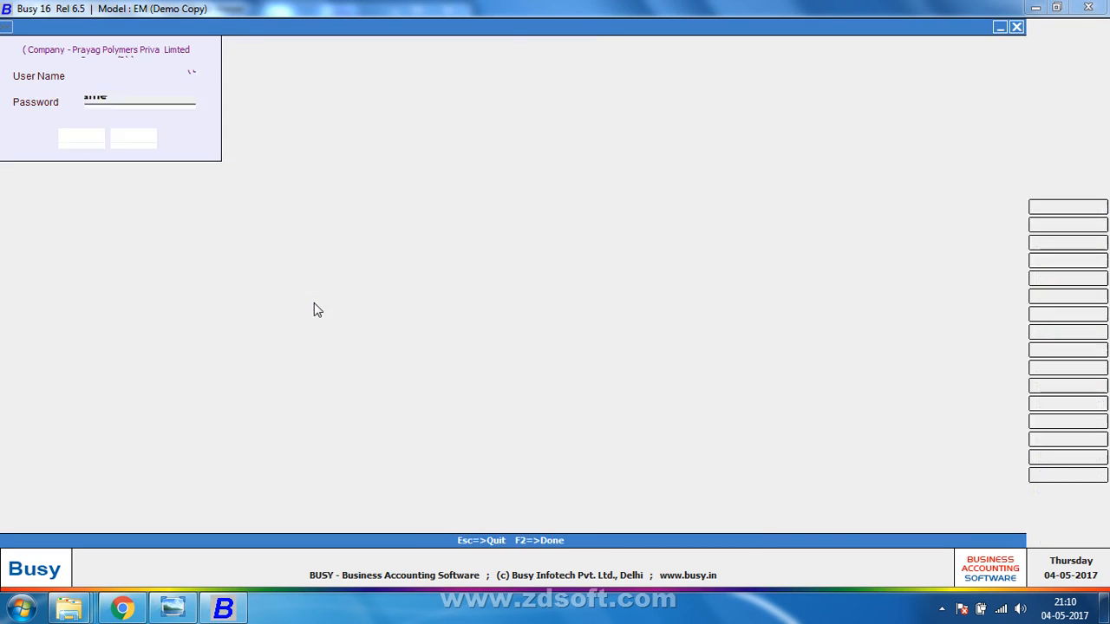
{"action": "type", "text": "a"}
{"action": "key", "text": "Return"}
{"action": "key", "text": "Return"}
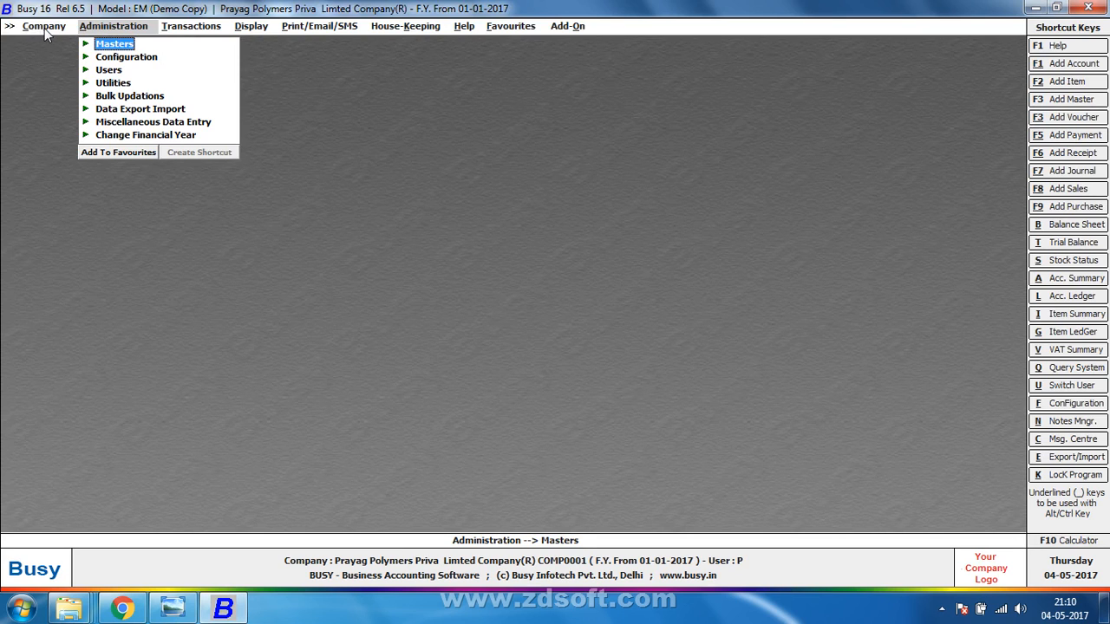
View Prayag Polymers' company details, showing the financial year beginning 01-01-2017.
{"action": "left_click", "coordinate": [44, 26]}
{"action": "left_click", "coordinate": [54, 71]}
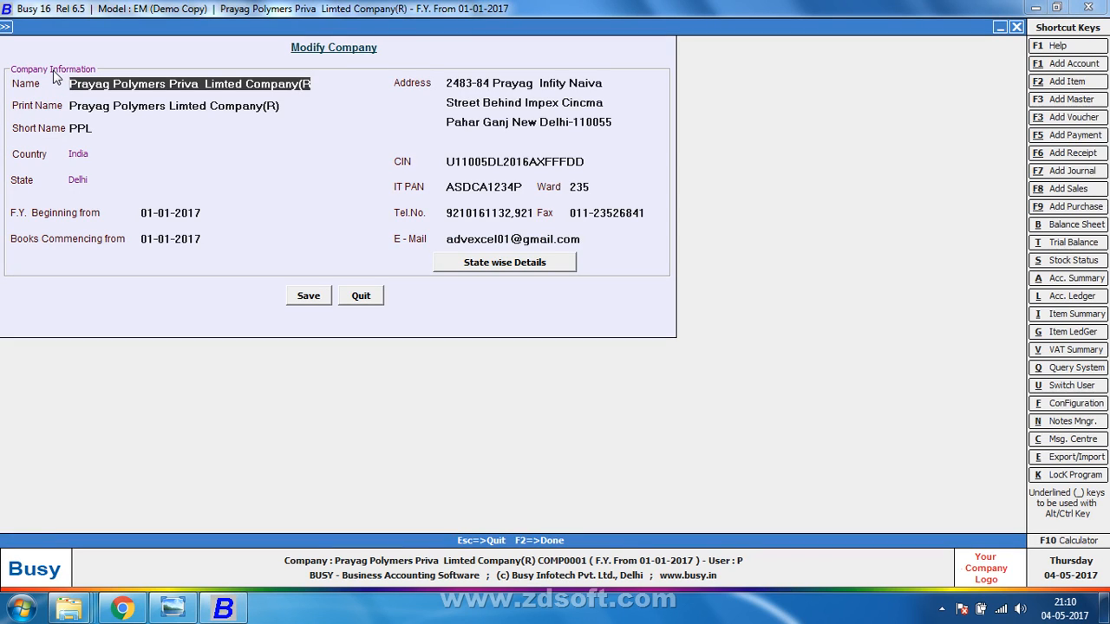
{"action": "key", "text": "Escape"}
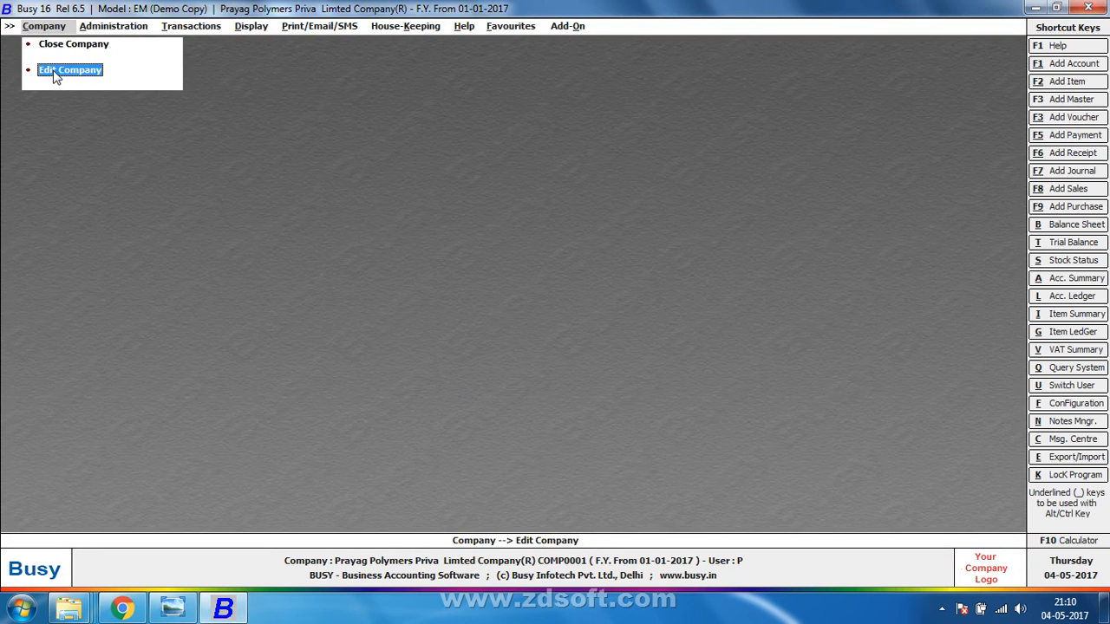
Close Prayag Polymers, minimise the handwritten notes photo, and bring up Busy's company list.
{"action": "key", "text": "Up"}
{"action": "key", "text": "Return"}
{"action": "key", "text": "alt+Tab"}
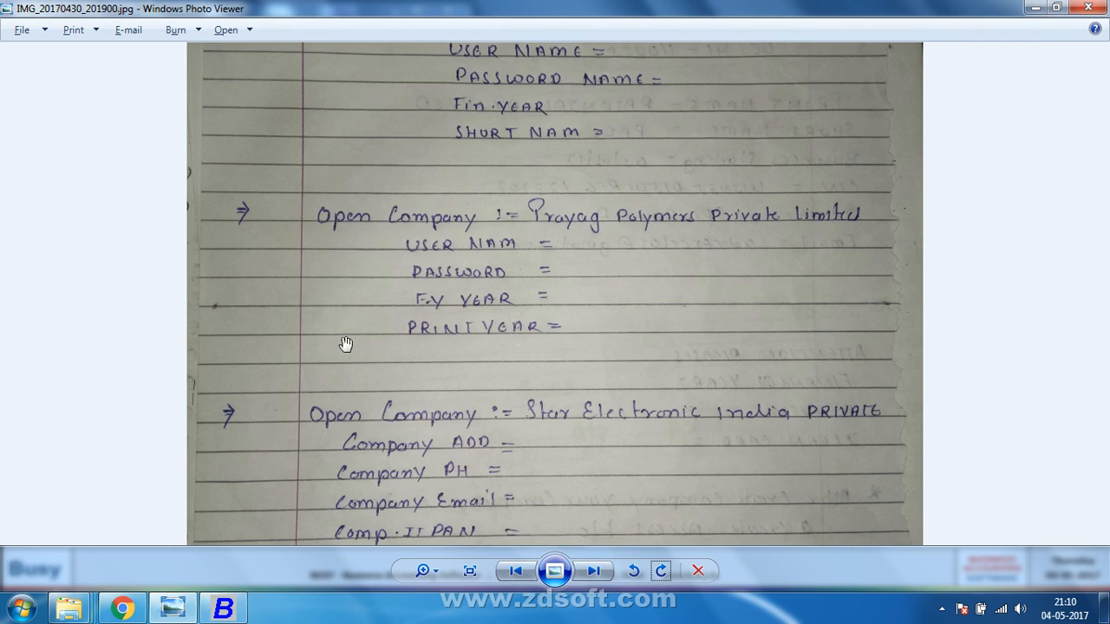
{"action": "scroll", "coordinate": [345, 344], "scroll_direction": "down", "scroll_amount": 3}
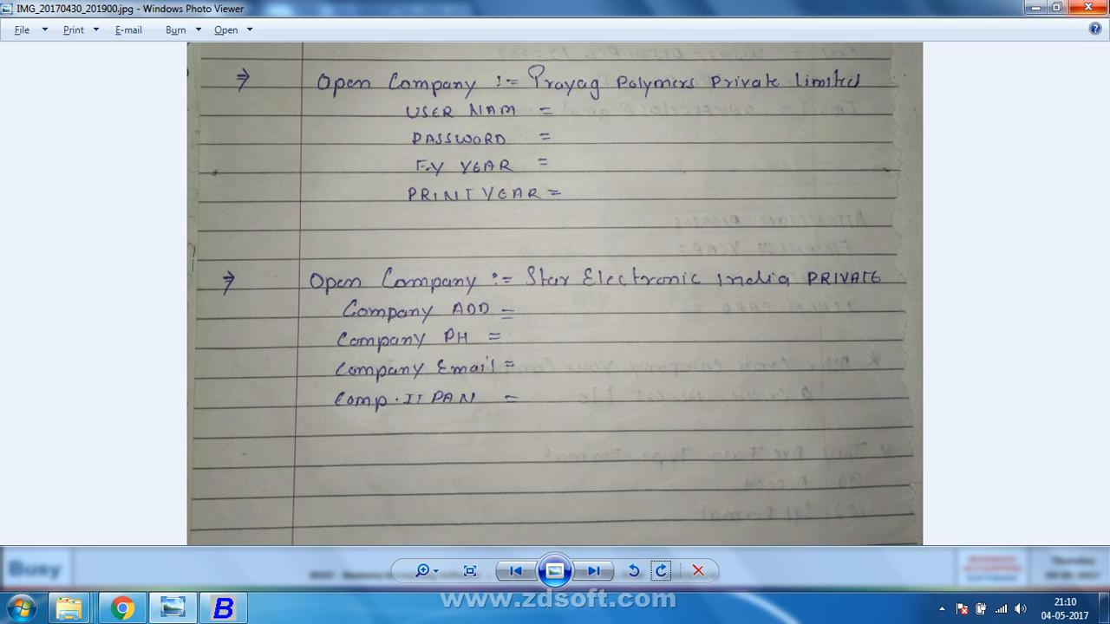
{"action": "left_click", "coordinate": [1035, 8]}
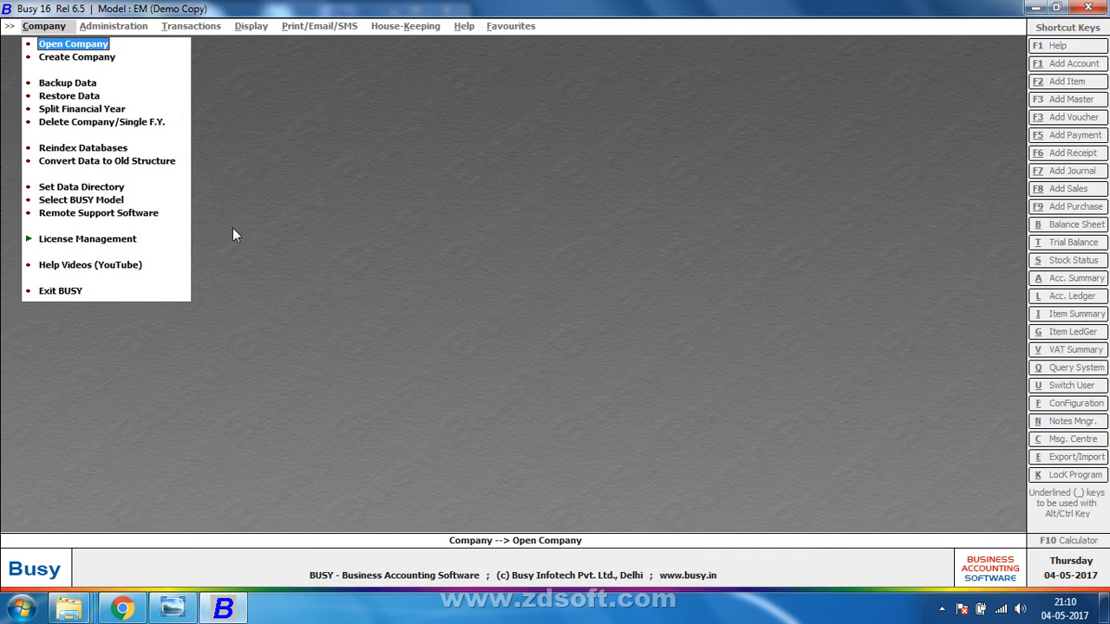
{"action": "key", "text": "Return"}
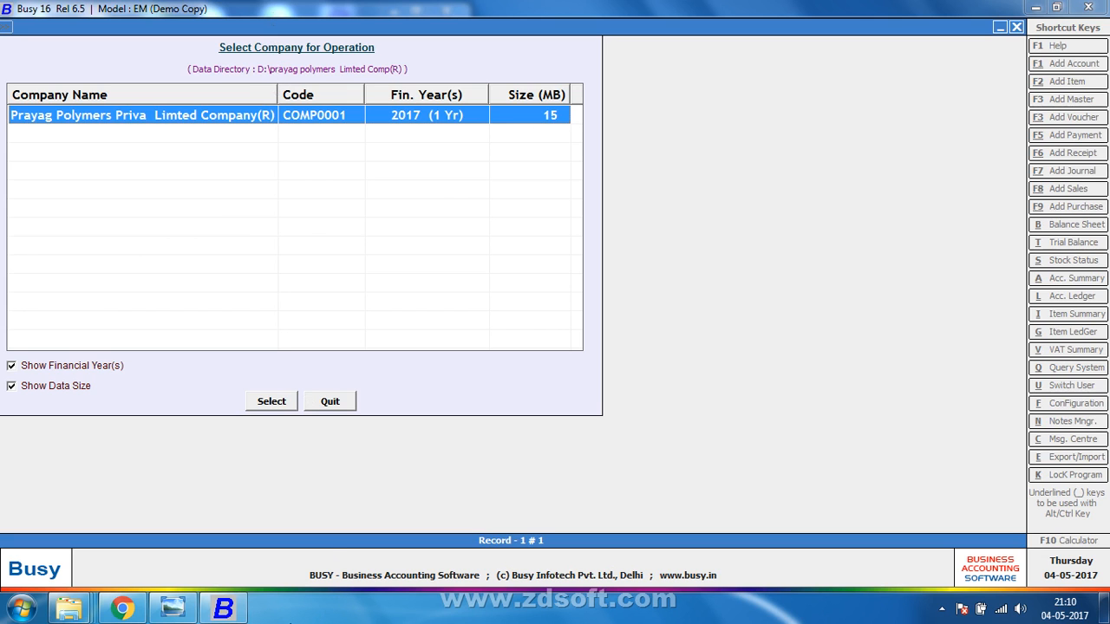
{"action": "right_click", "coordinate": [276, 612]}
Browse in Explorer to the COMP0001 folder inside D:\prayag polymers Limted Comp(R).
{"action": "left_click", "coordinate": [340, 530]}
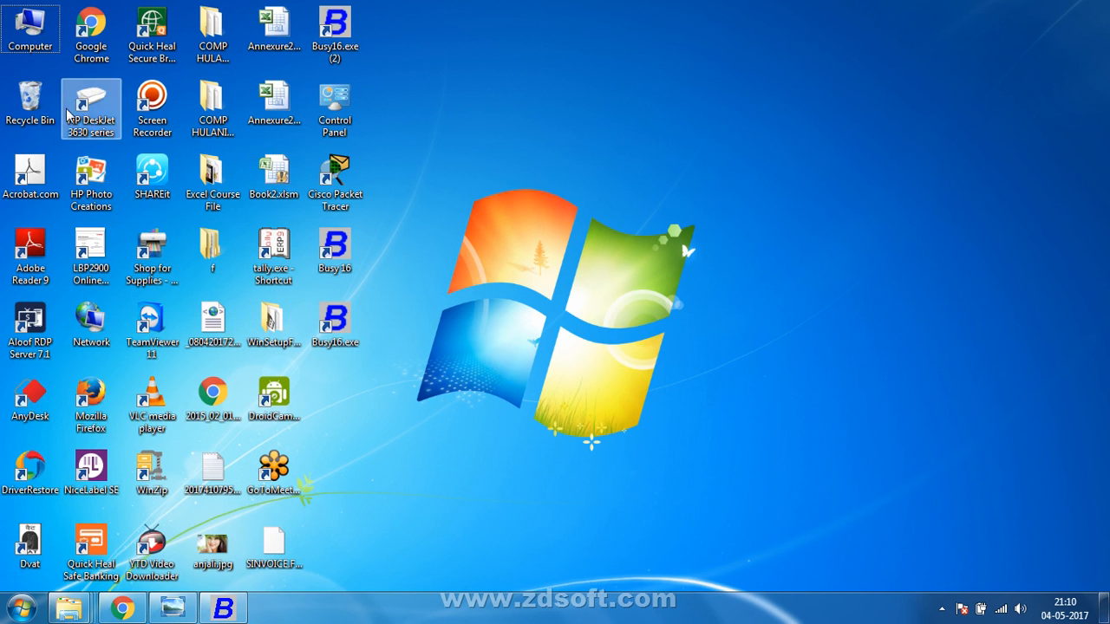
{"action": "double_click", "coordinate": [18, 45]}
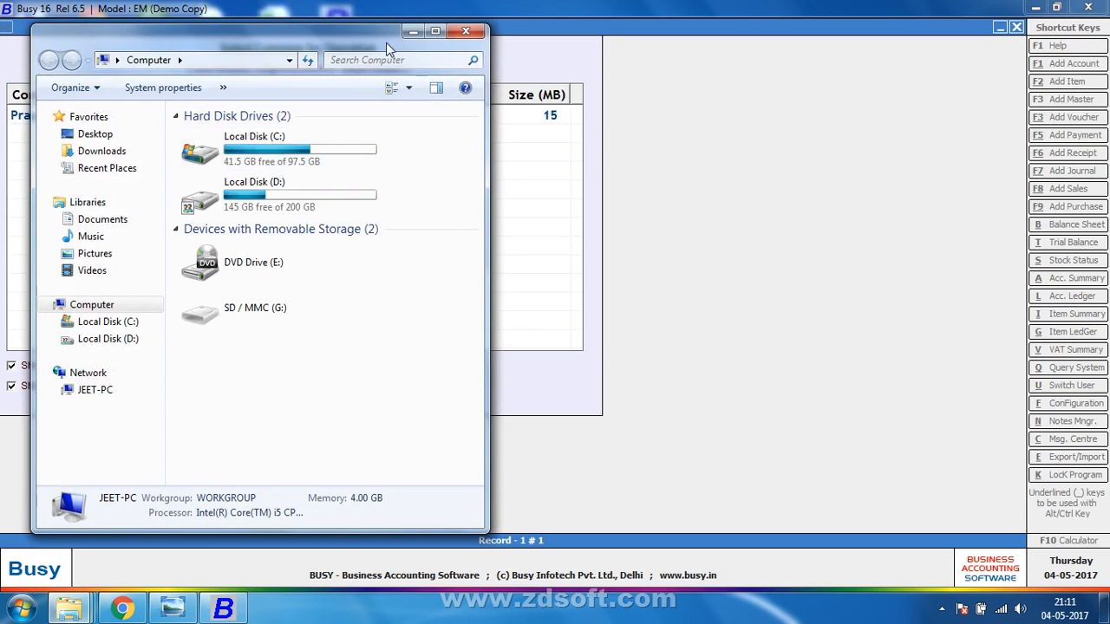
{"action": "double_click", "coordinate": [436, 26]}
{"action": "double_click", "coordinate": [411, 138]}
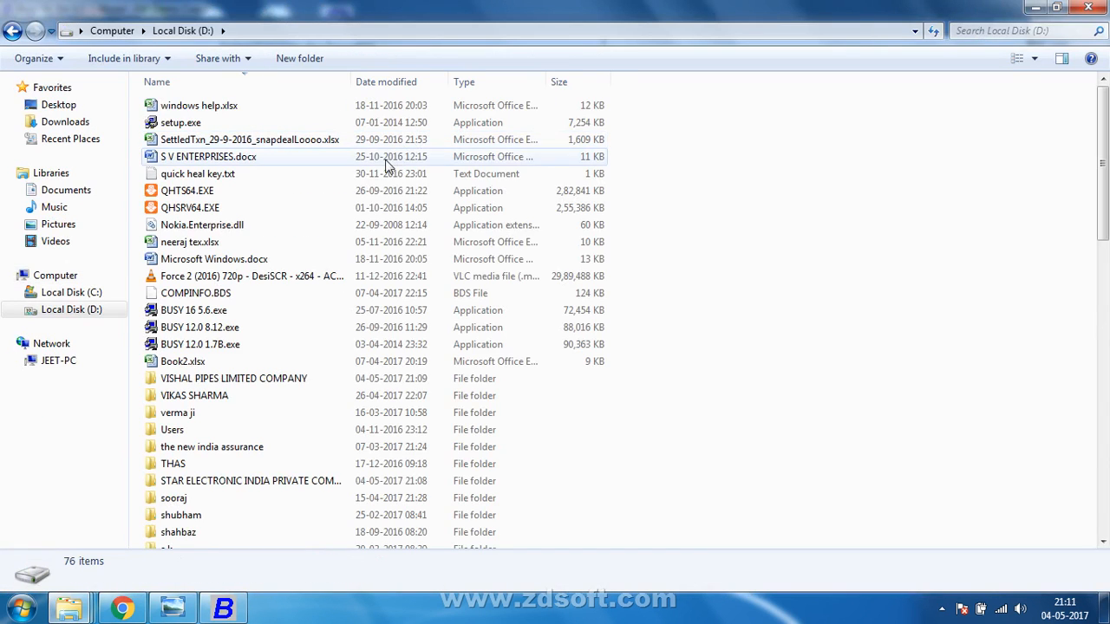
{"action": "left_click", "coordinate": [205, 415]}
{"action": "key", "text": "p"}
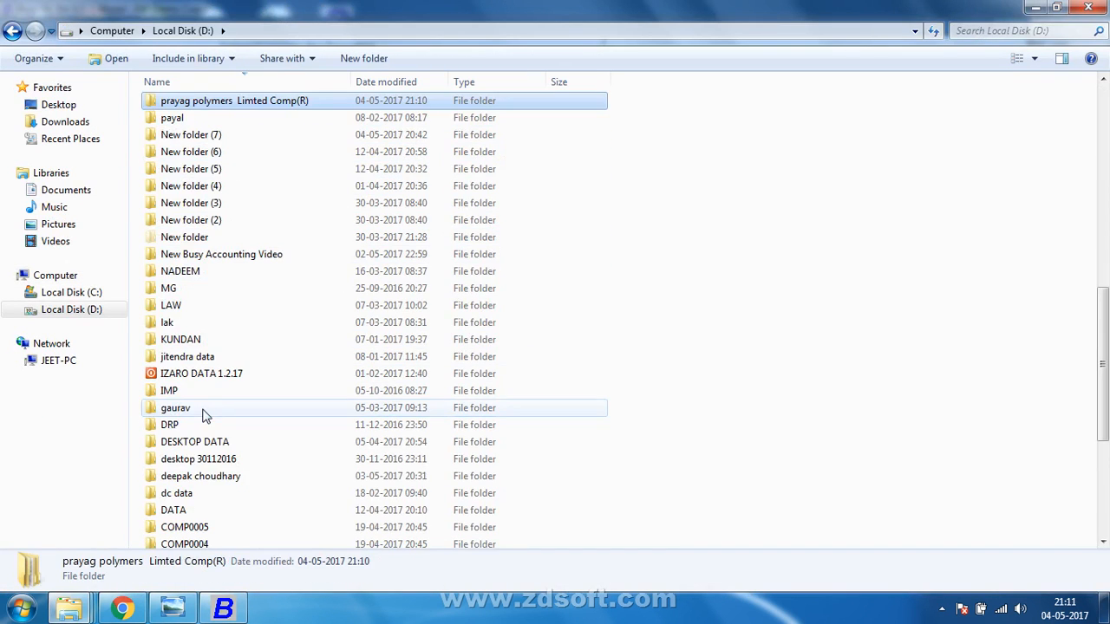
{"action": "key", "text": "Return"}
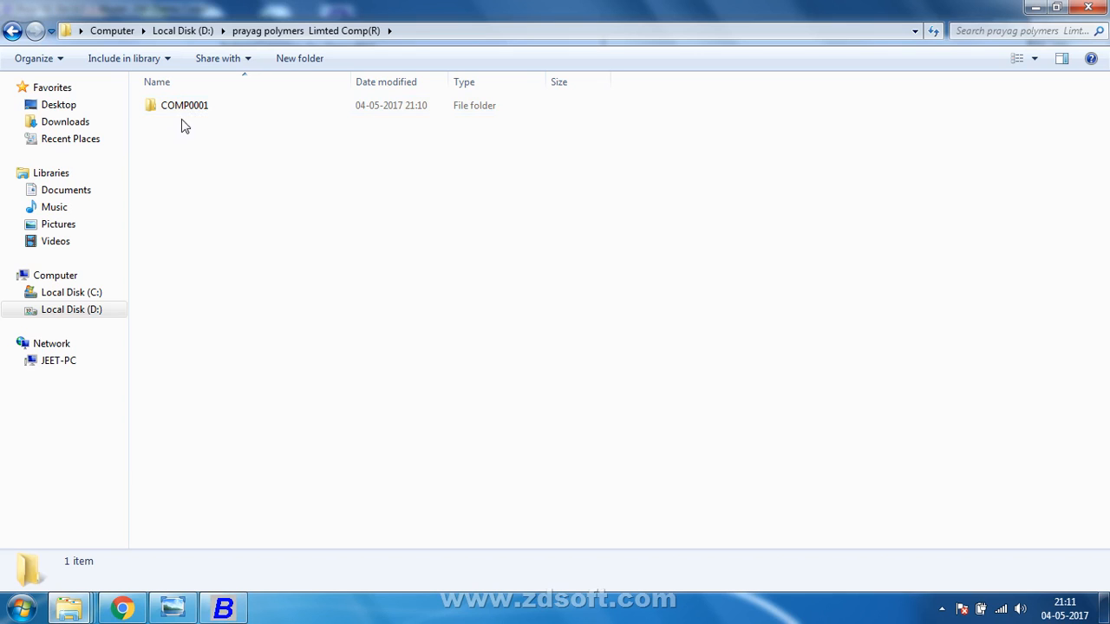
{"action": "left_click", "coordinate": [223, 608]}
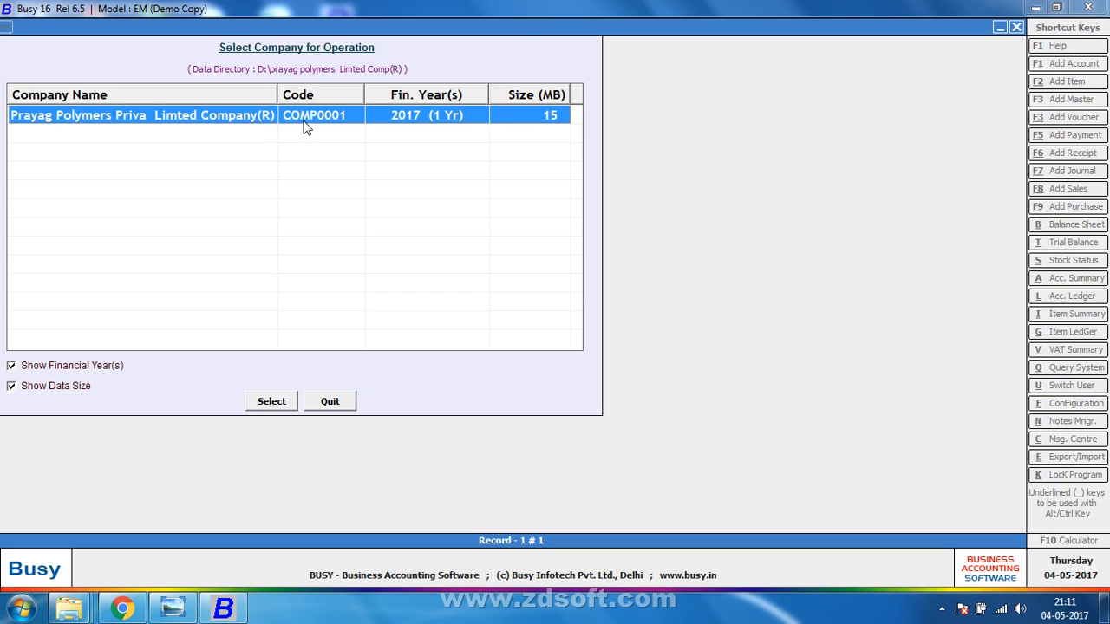
{"action": "key", "text": "alt+Tab"}
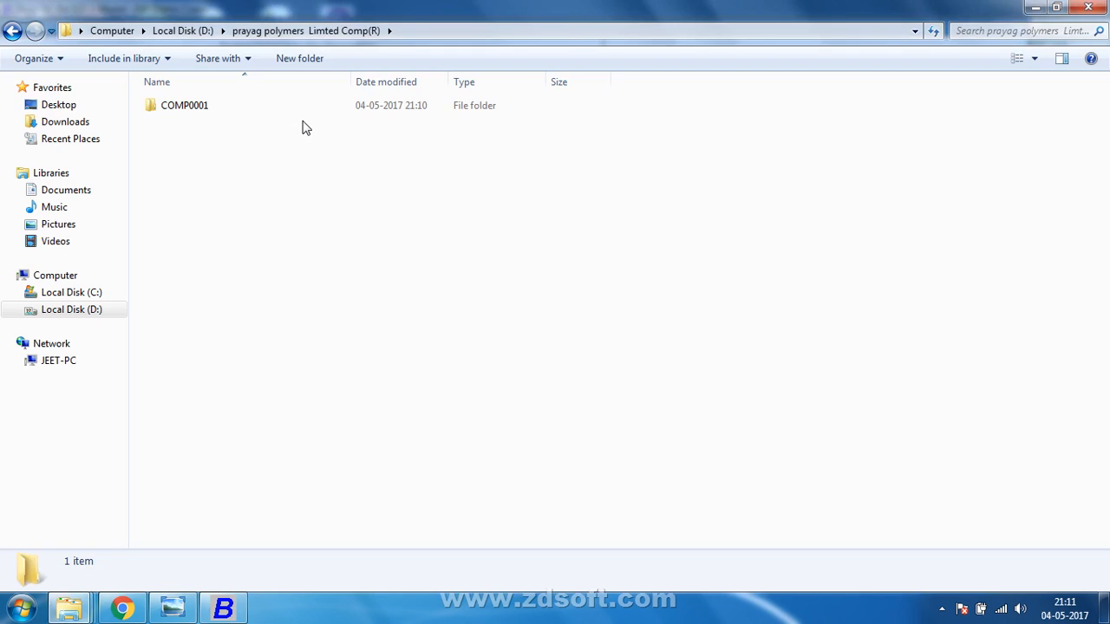
{"action": "double_click", "coordinate": [246, 103]}
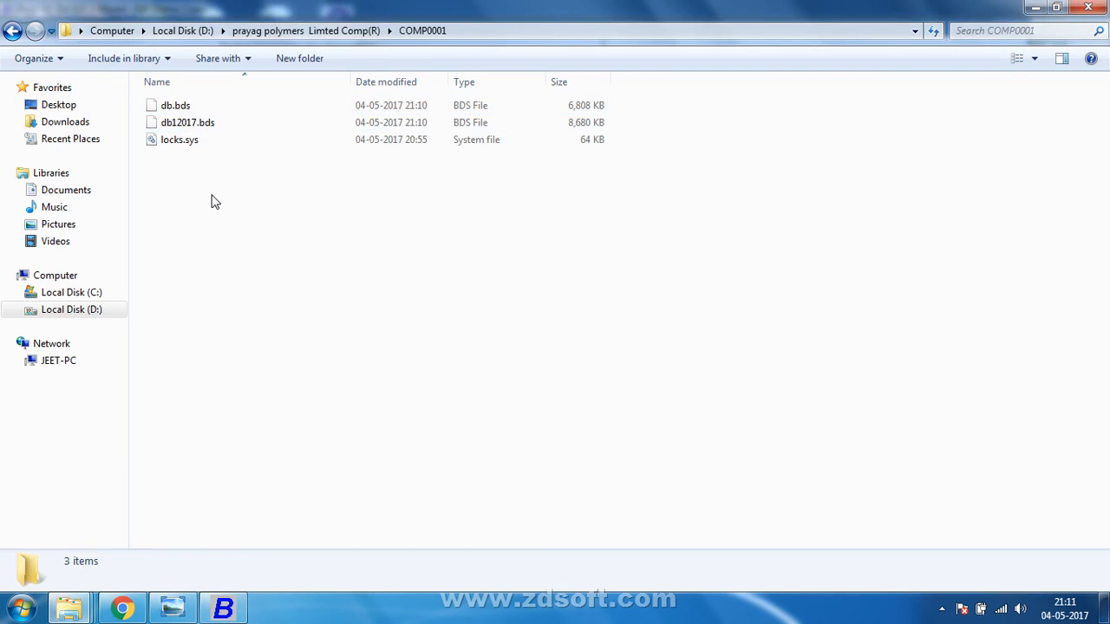
Rename the data file db12017.bds to db12016.bds.
{"action": "left_click", "coordinate": [213, 128]}
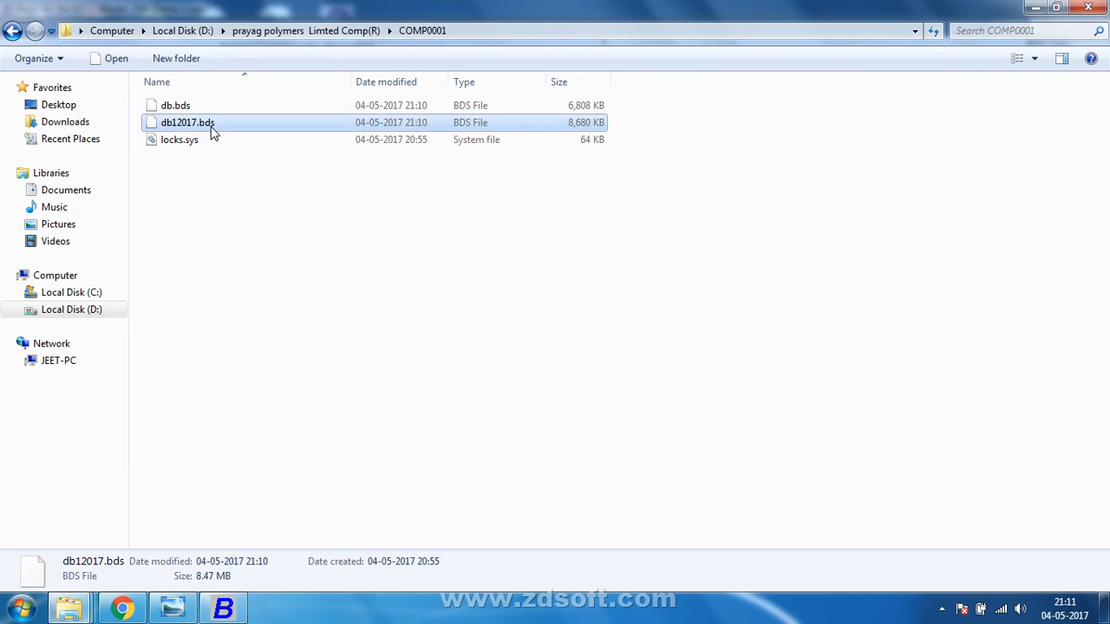
{"action": "left_click", "coordinate": [211, 127]}
{"action": "left_click", "coordinate": [210, 123]}
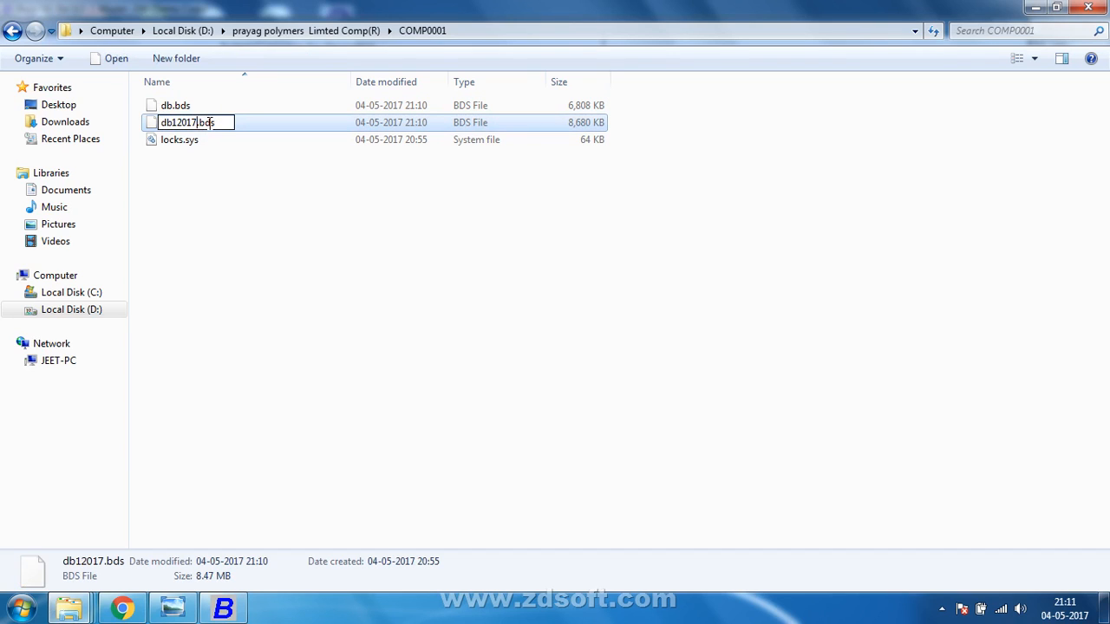
{"action": "key", "text": "BackSpace"}
{"action": "type", "text": "6"}
{"action": "key", "text": "Return"}
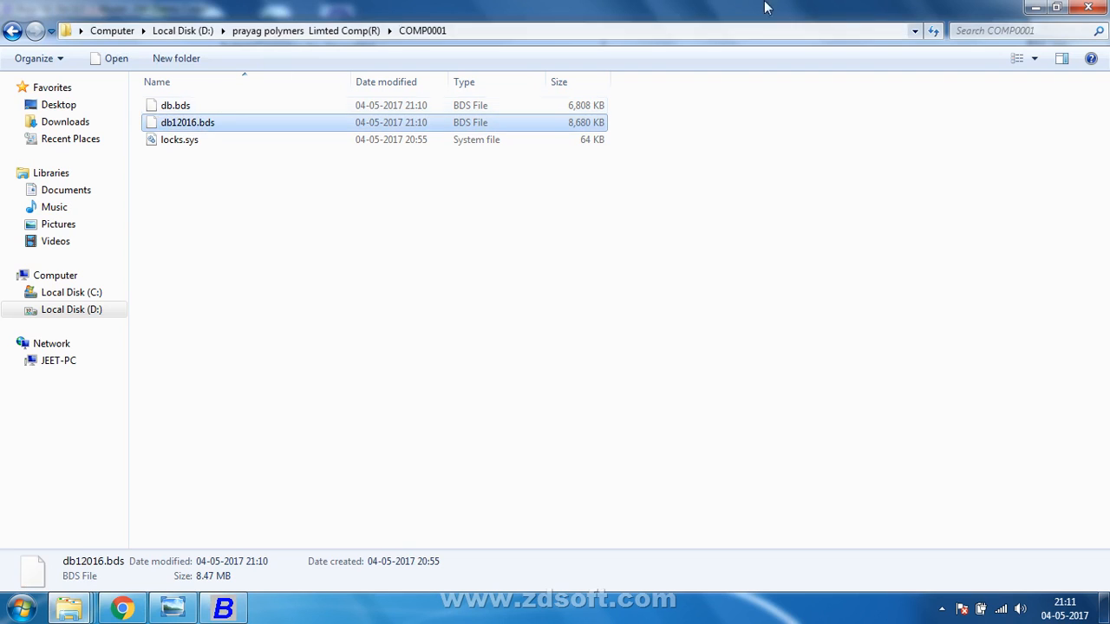
{"action": "left_click", "coordinate": [1036, 7]}
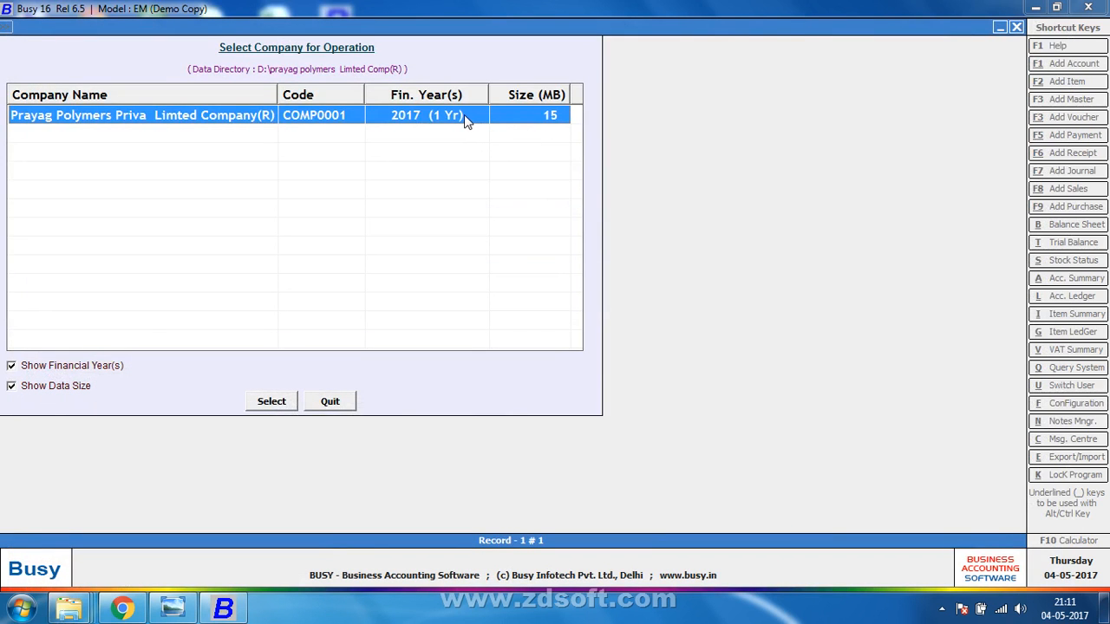
Reopen Busy's company list to check the year, then rename db12016.bds to db12016.MDB.
{"action": "left_click", "coordinate": [342, 403]}
{"action": "key", "text": "Return"}
{"action": "key", "text": "alt+Tab"}
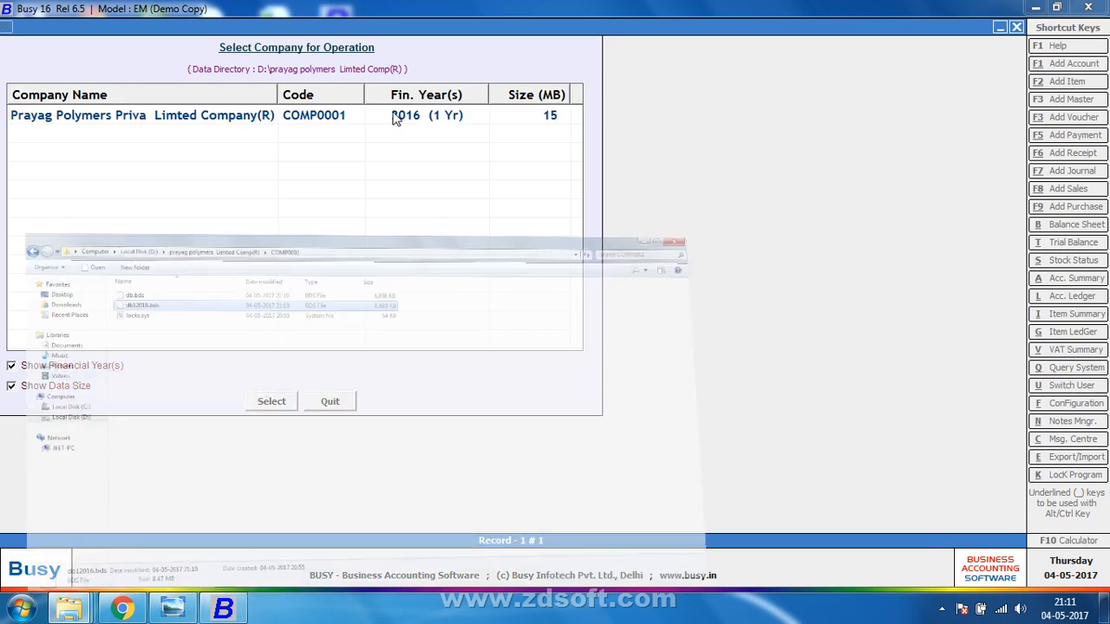
{"action": "key", "text": "F2"}
{"action": "key", "text": "End"}
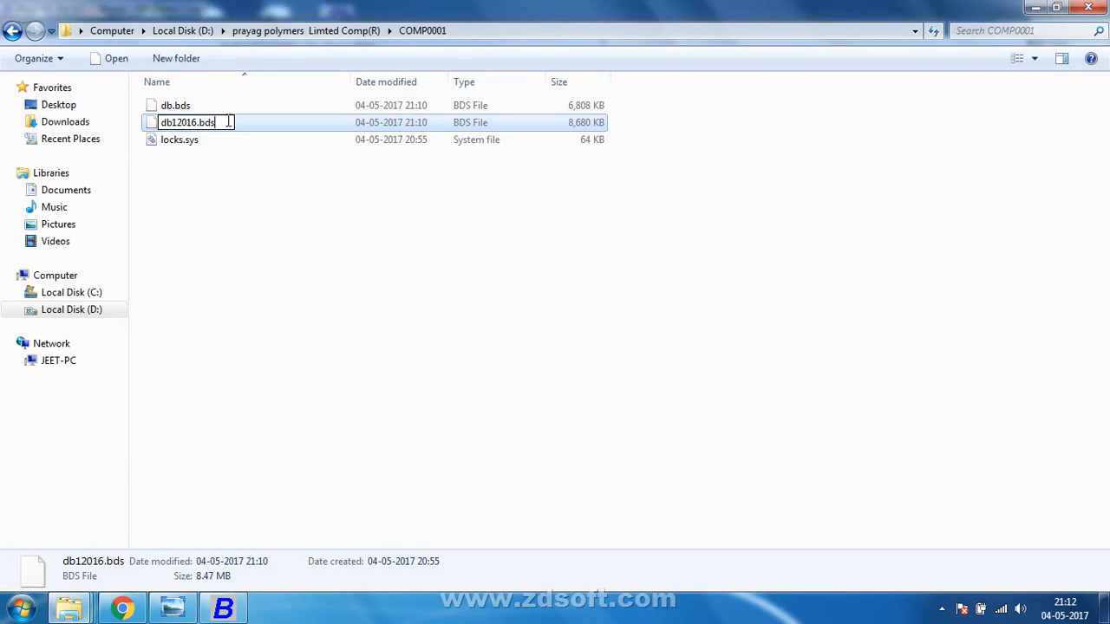
{"action": "key", "text": "BackSpace"}
{"action": "key", "text": "BackSpace"}
{"action": "key", "text": "BackSpace"}
{"action": "type", "text": "MDB"}
{"action": "key", "text": "Return"}
{"action": "key", "text": "Return"}
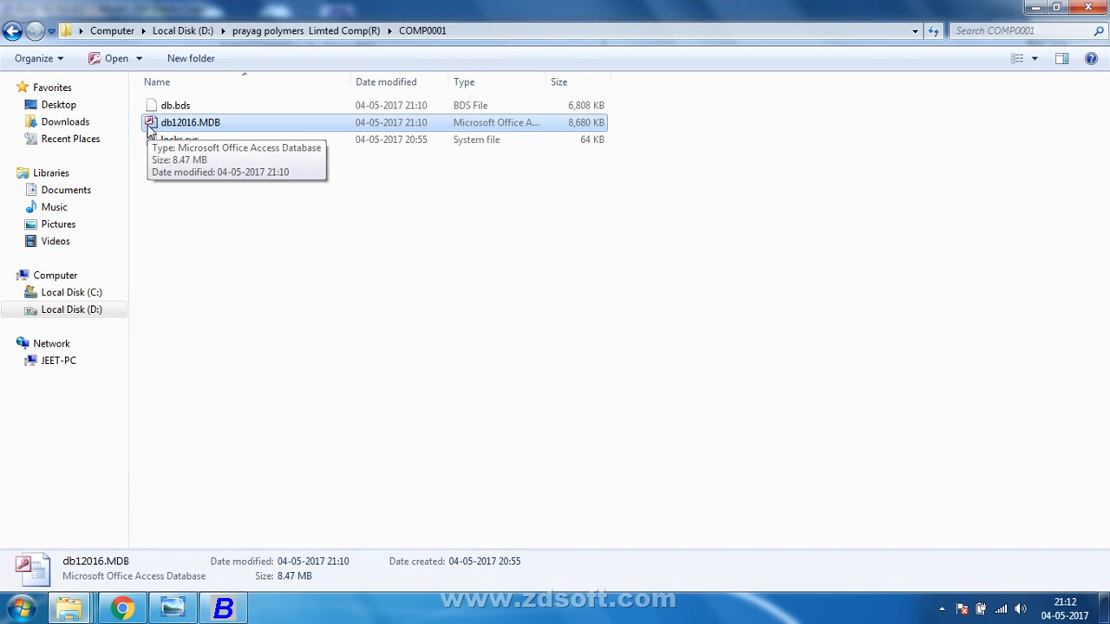
Rename db.bds to db.MDB, accept the extension warning, and close Explorer.
{"action": "key", "text": "Up"}
{"action": "key", "text": "F2"}
{"action": "left_click", "coordinate": [192, 108]}
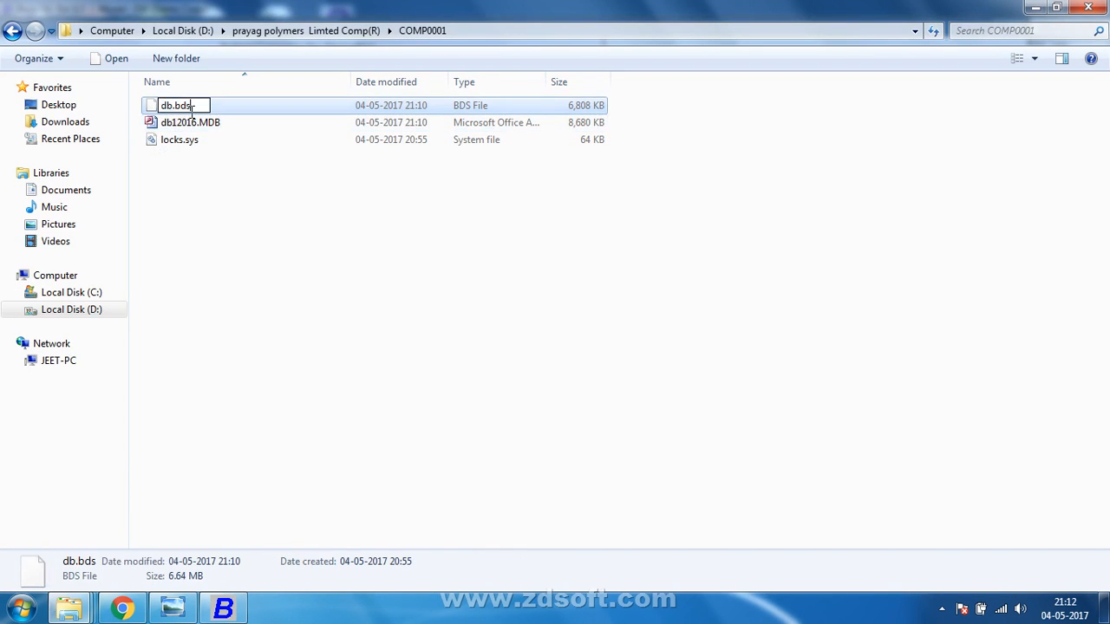
{"action": "key", "text": "BackSpace"}
{"action": "key", "text": "BackSpace"}
{"action": "key", "text": "BackSpace"}
{"action": "type", "text": "MDB"}
{"action": "key", "text": "Return"}
{"action": "key", "text": "Return"}
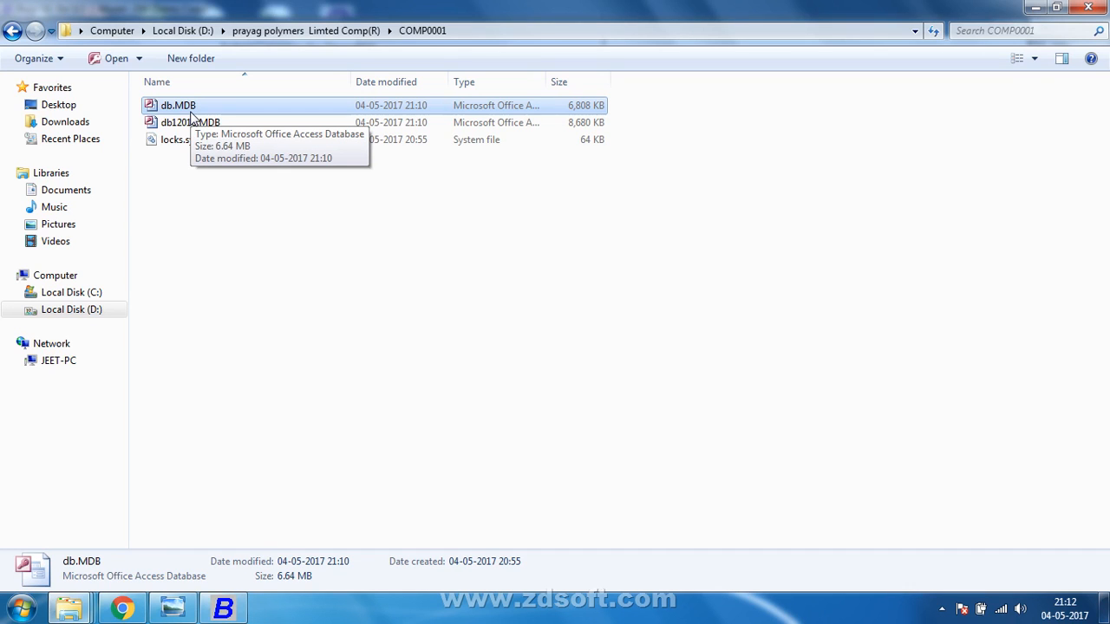
{"action": "left_click", "coordinate": [1089, 7]}
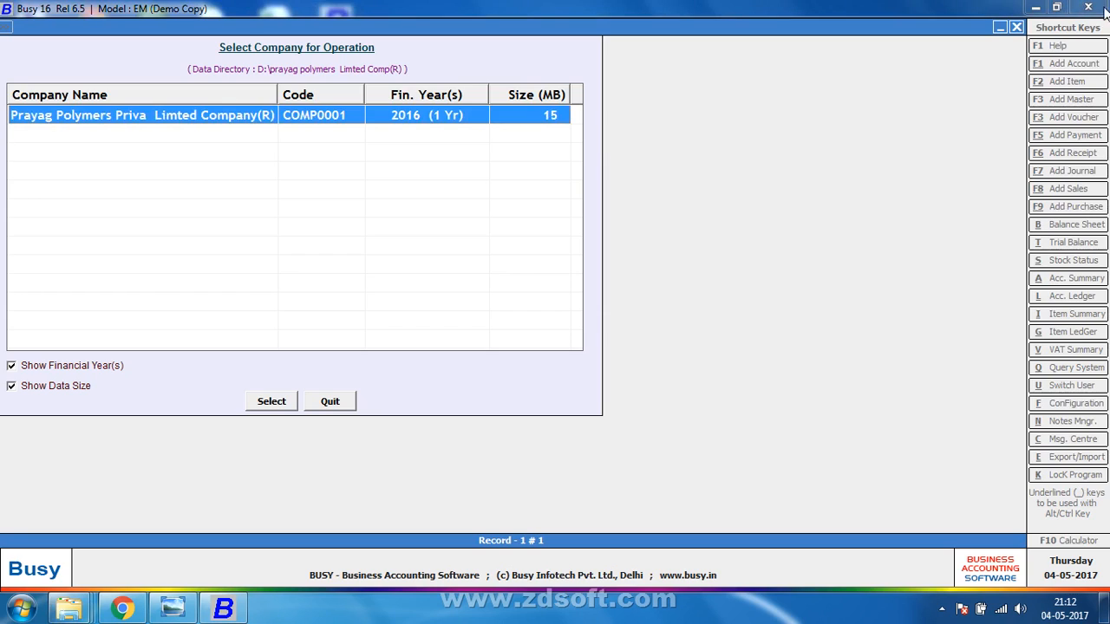
Show the desktop and open the screen recorder's controls from the hidden tray icons.
{"action": "right_click", "coordinate": [338, 609]}
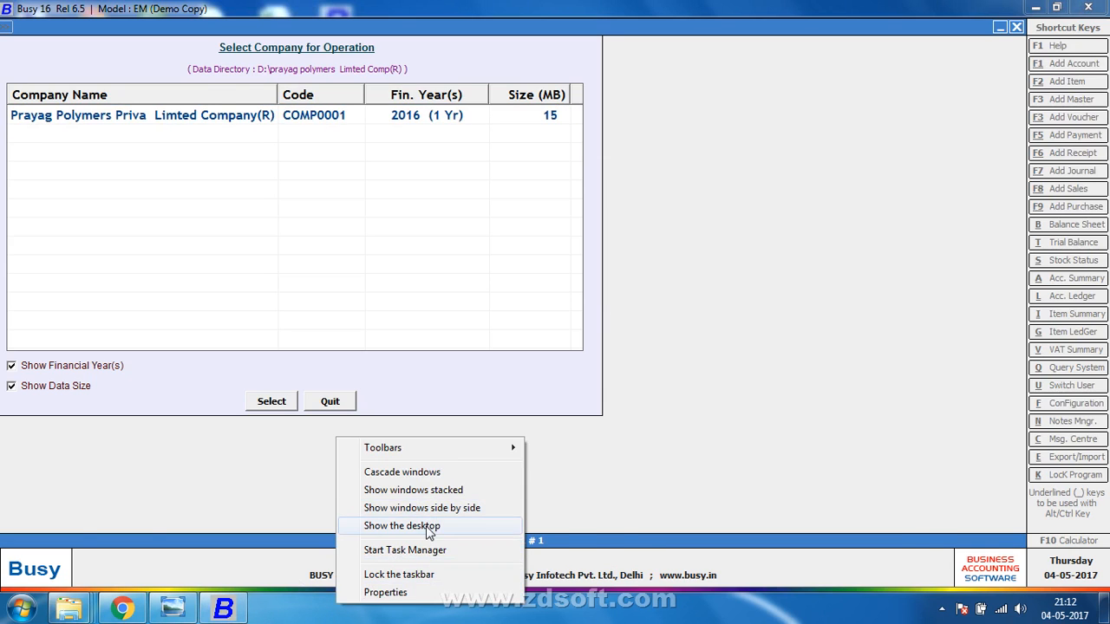
{"action": "left_click", "coordinate": [371, 525]}
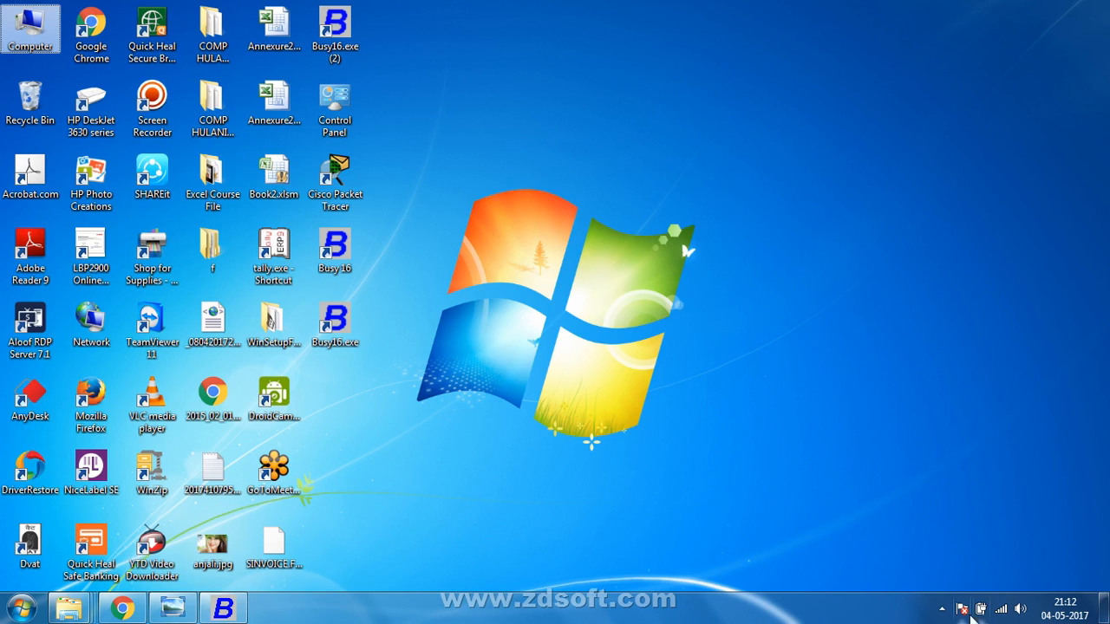
{"action": "left_click", "coordinate": [940, 609]}
{"action": "left_click", "coordinate": [928, 499]}
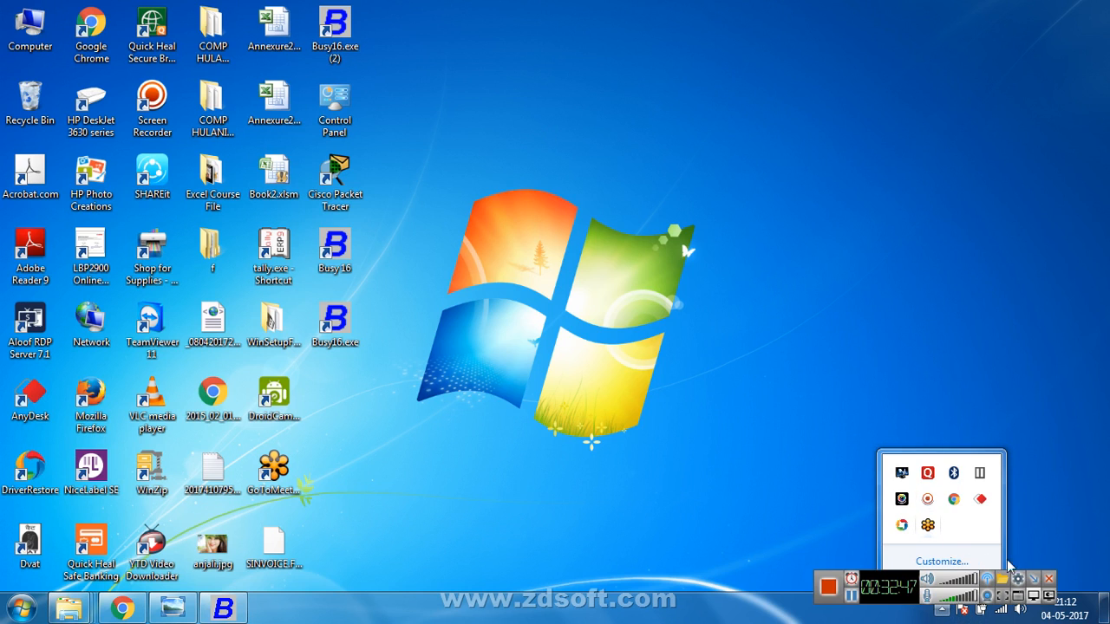